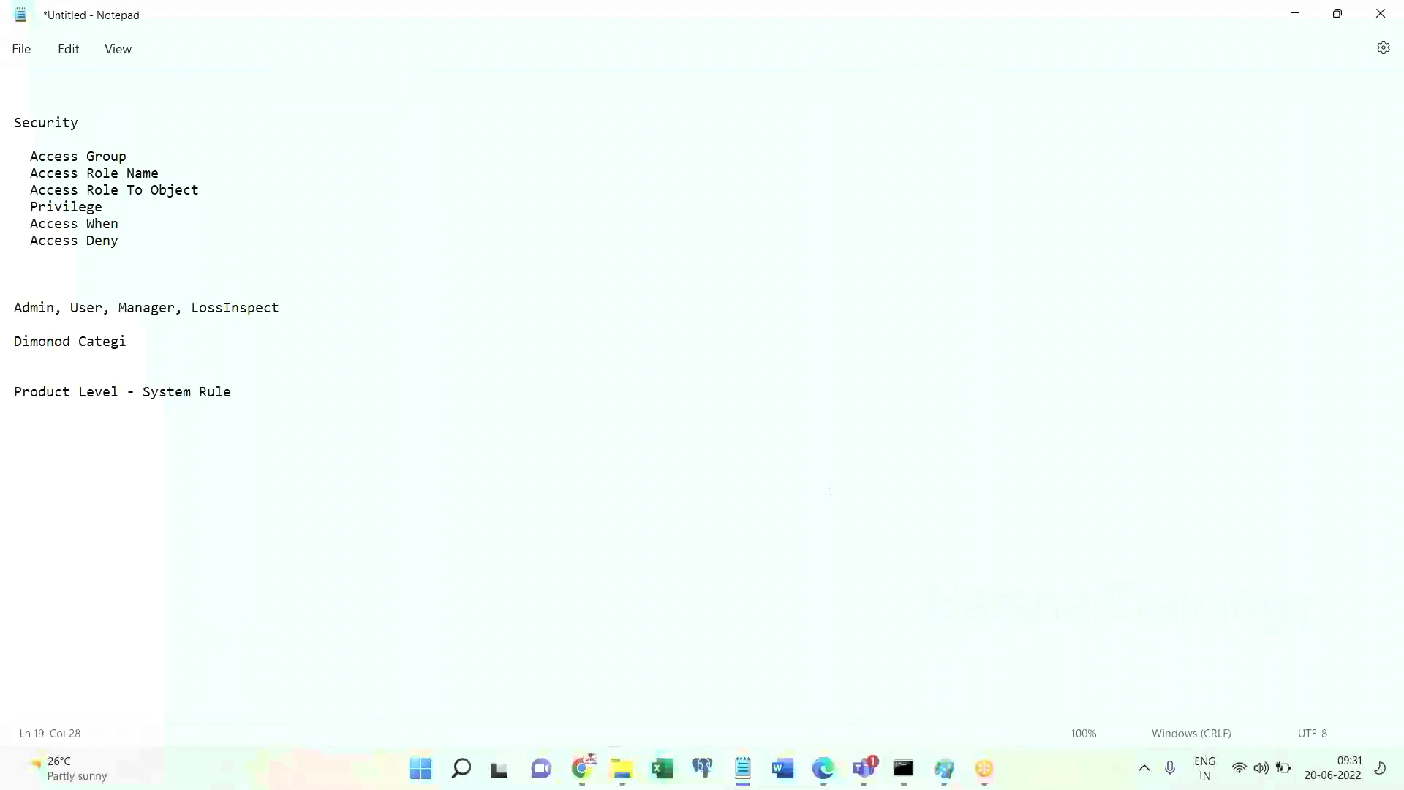
# Switch to Pega Dev Studio in the browser and open the pega system record from the SysAdmin System instances.
pyautogui.click(824, 768)
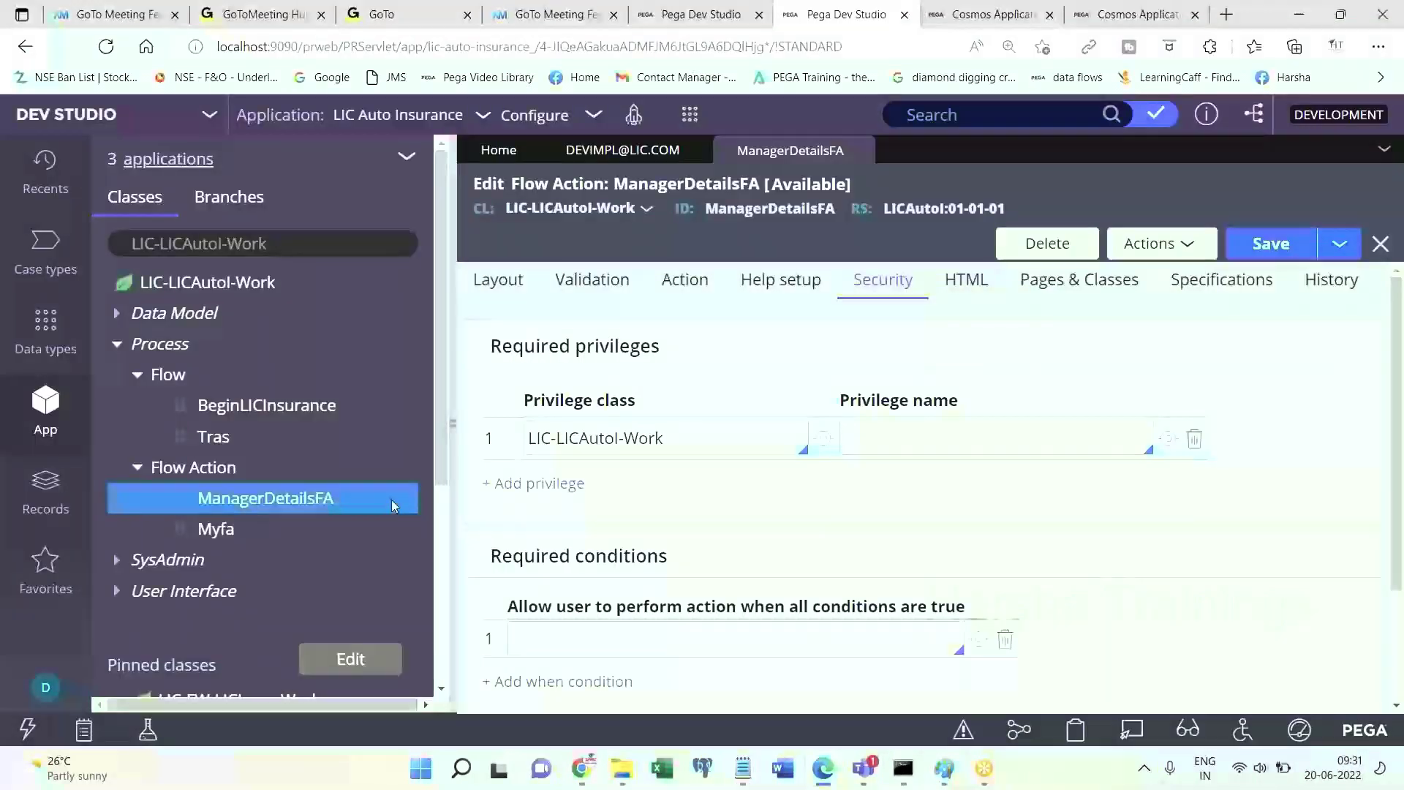
pyautogui.click(44, 491)
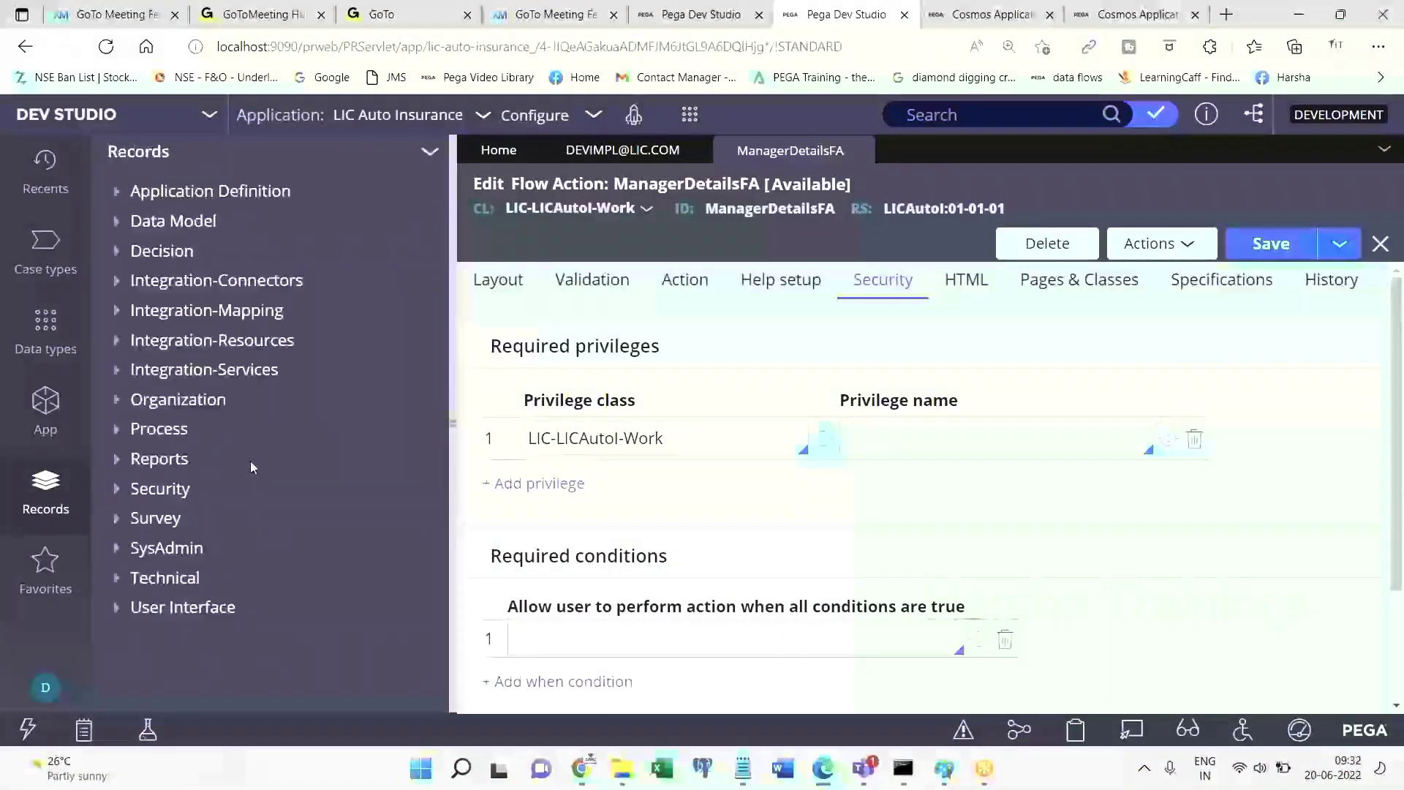
pyautogui.click(119, 550)
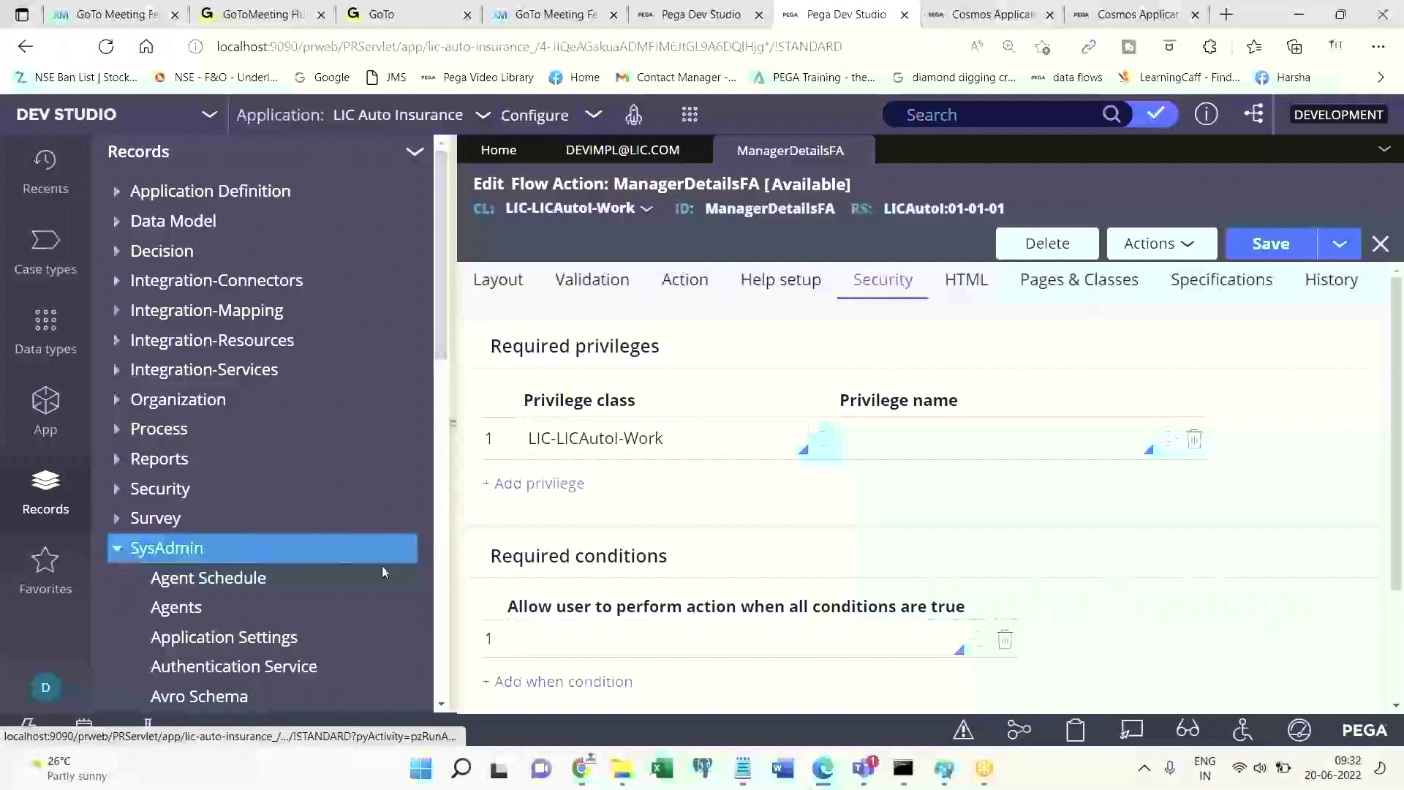
pyautogui.scroll(-7, 229, 605)
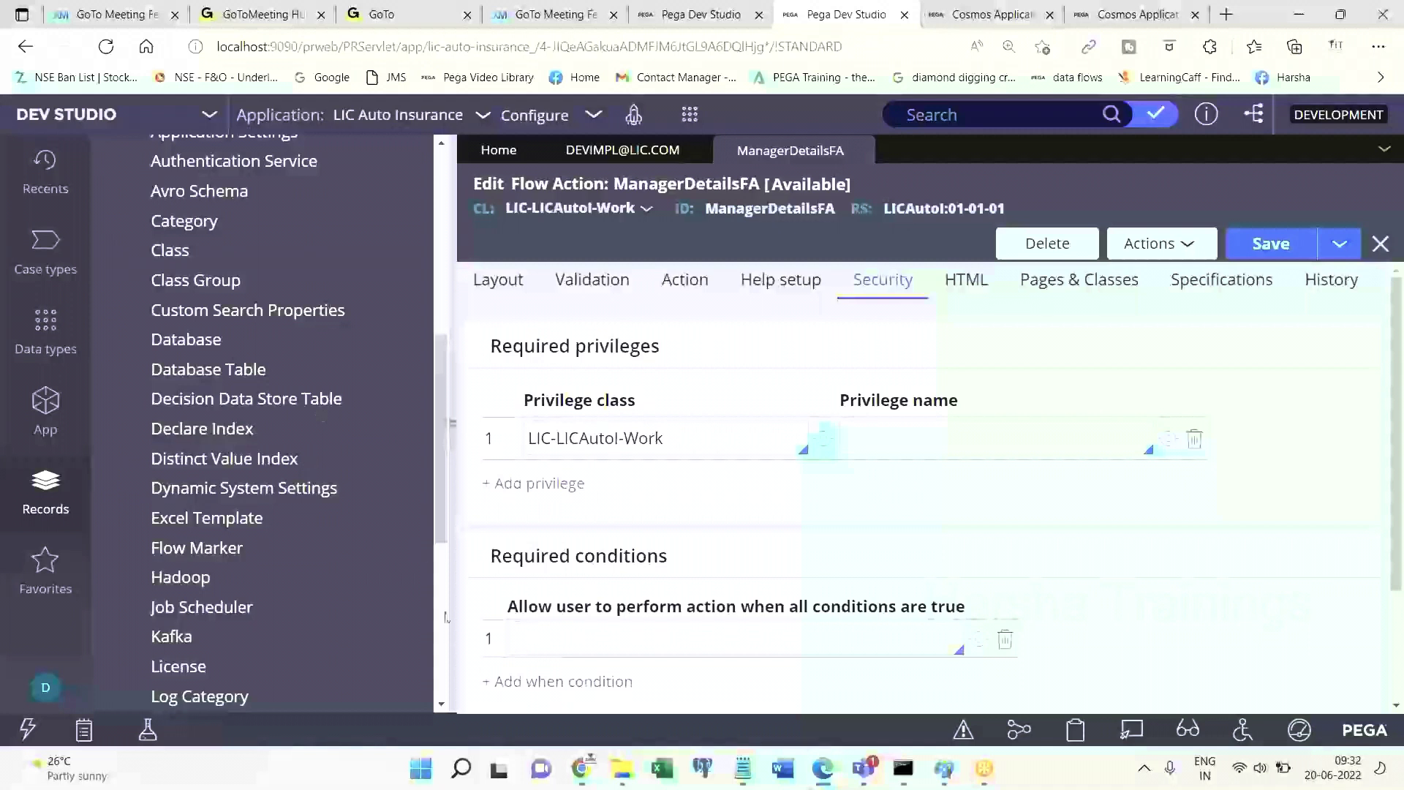
pyautogui.scroll(-5, 401, 614)
pyautogui.click(180, 570)
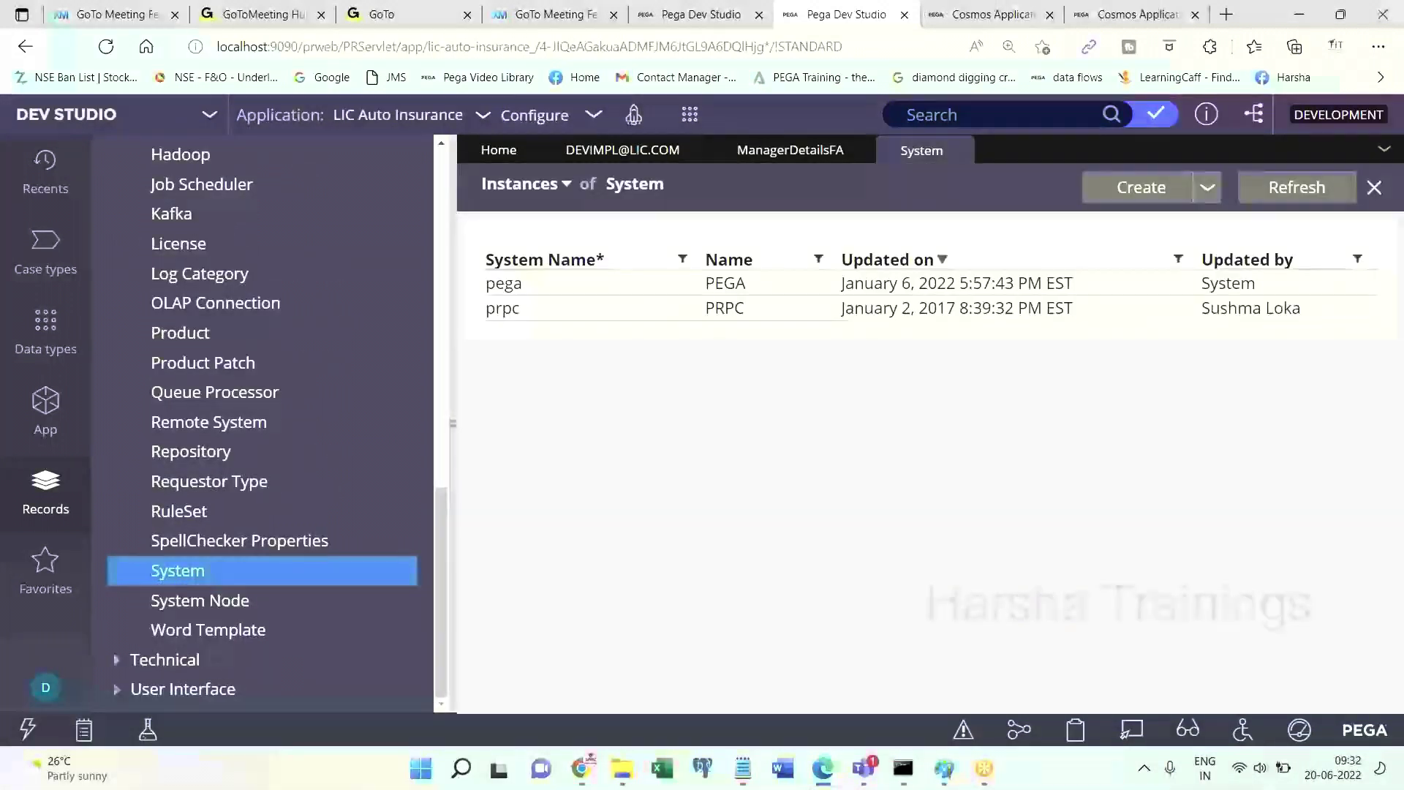
pyautogui.click(907, 287)
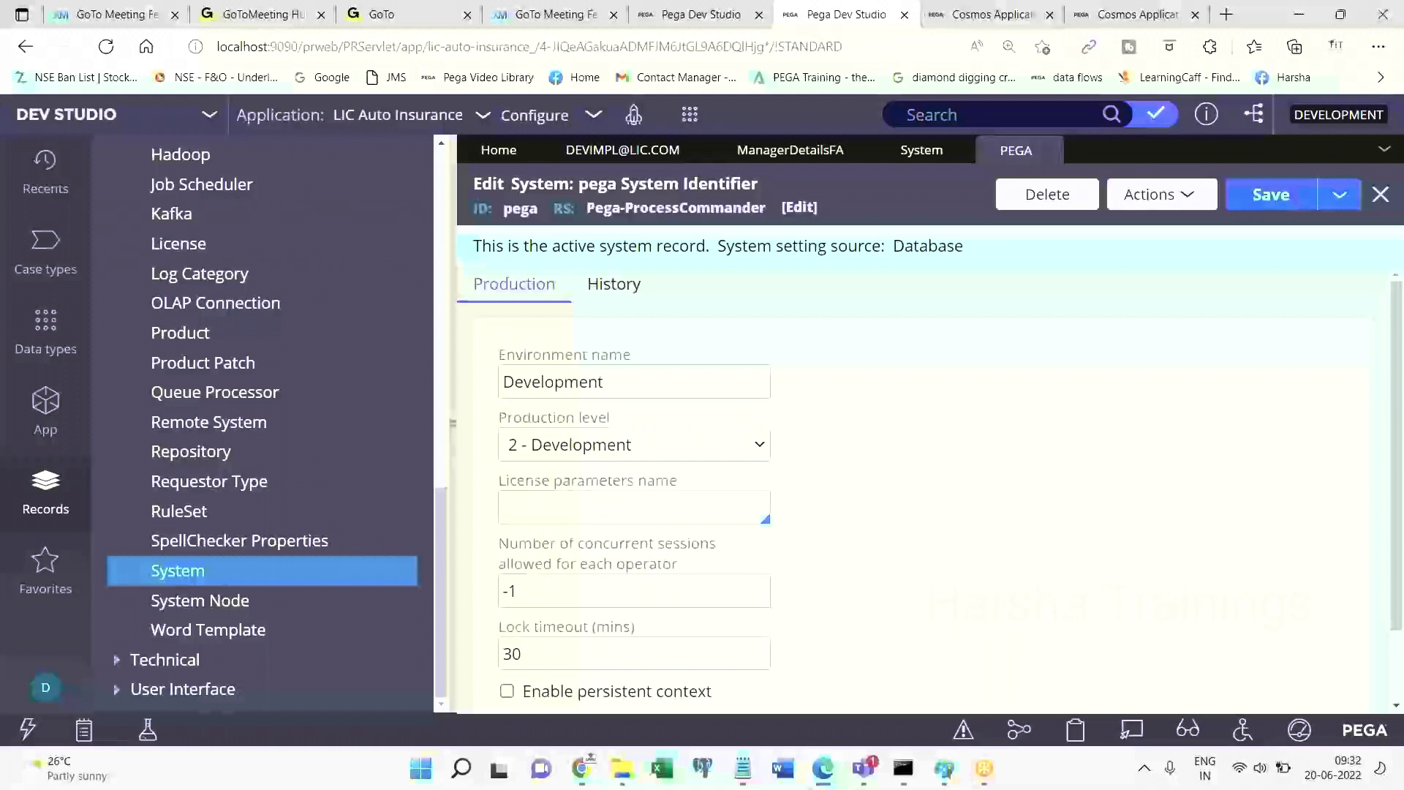
# Examine the production level choices on the pega system record without selecting a different one.
pyautogui.click(589, 444)
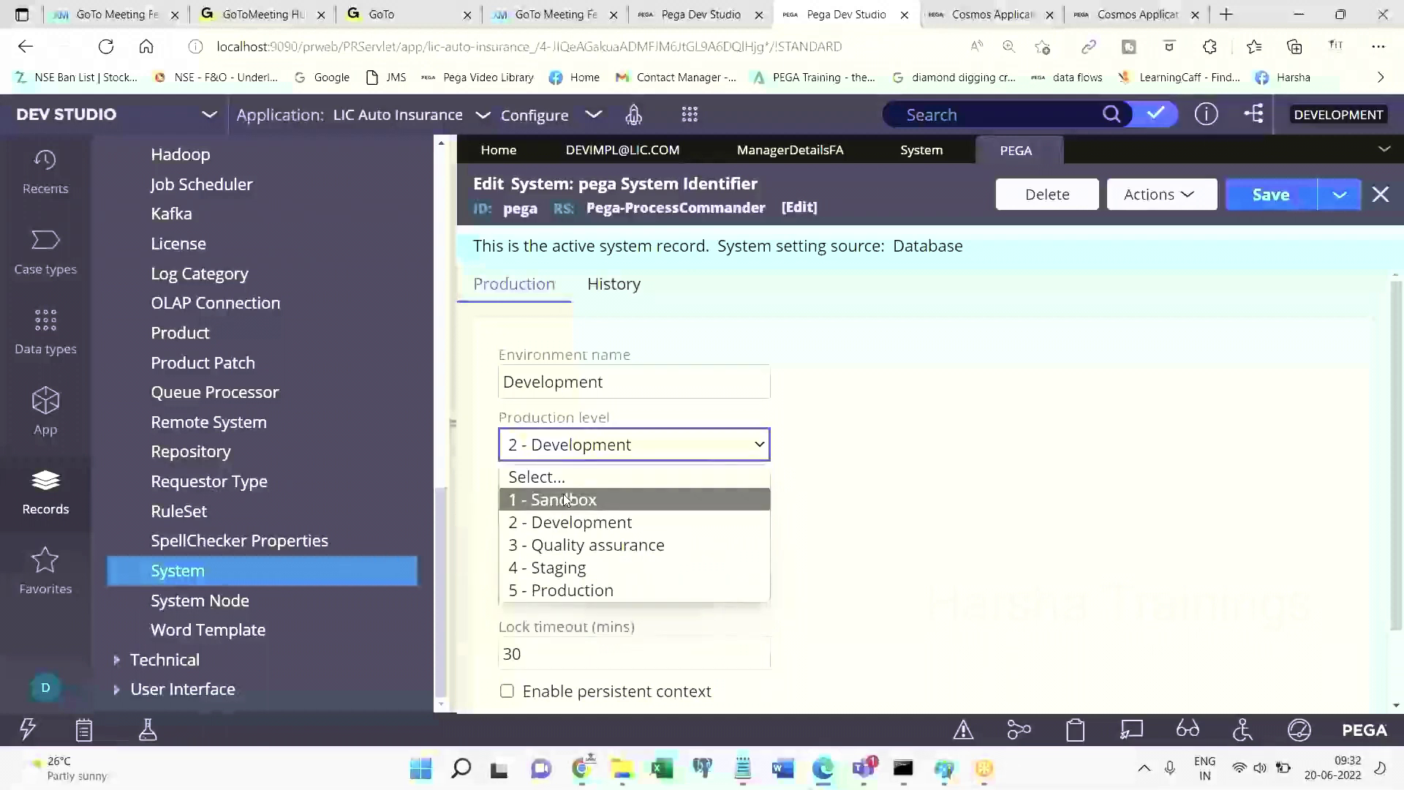
pyautogui.click(939, 550)
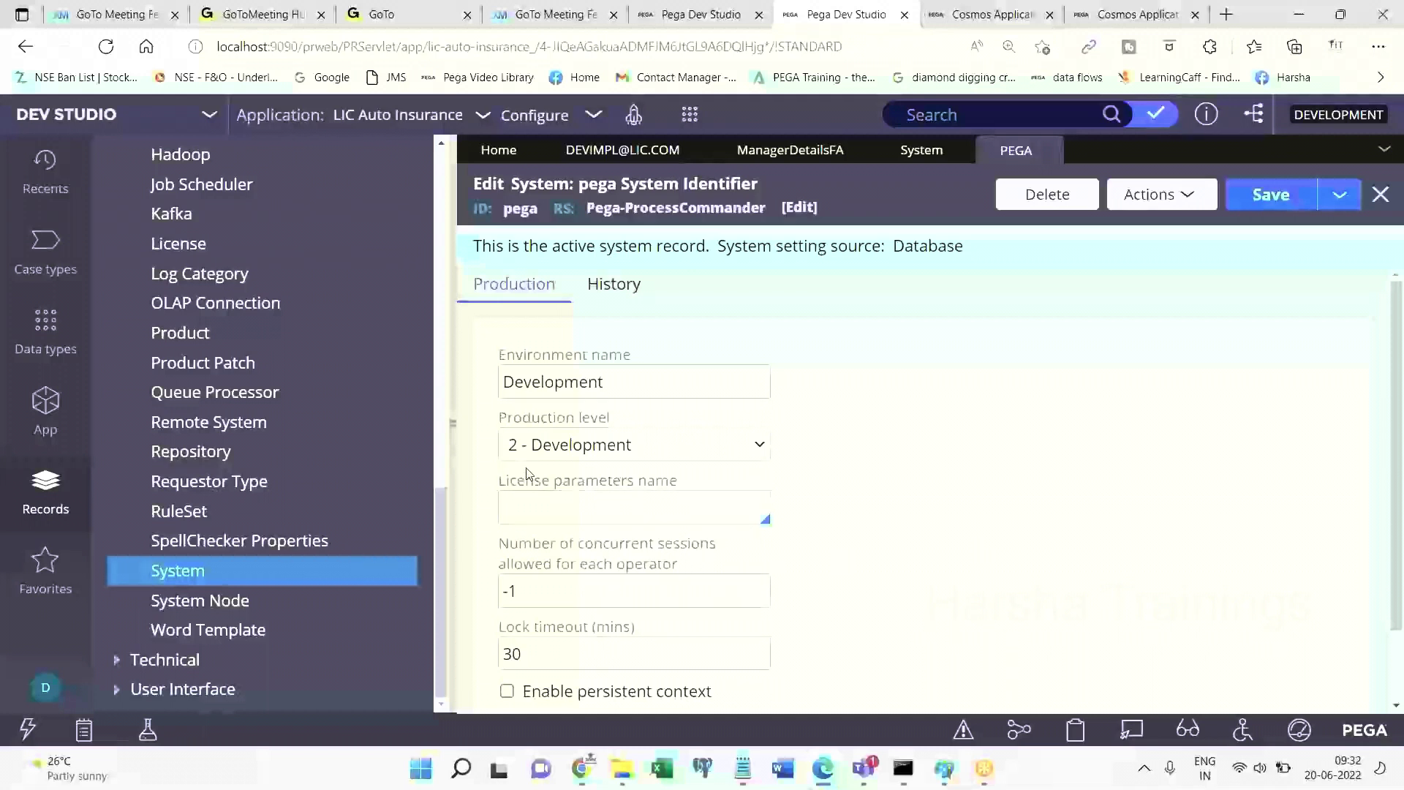
pyautogui.click(585, 444)
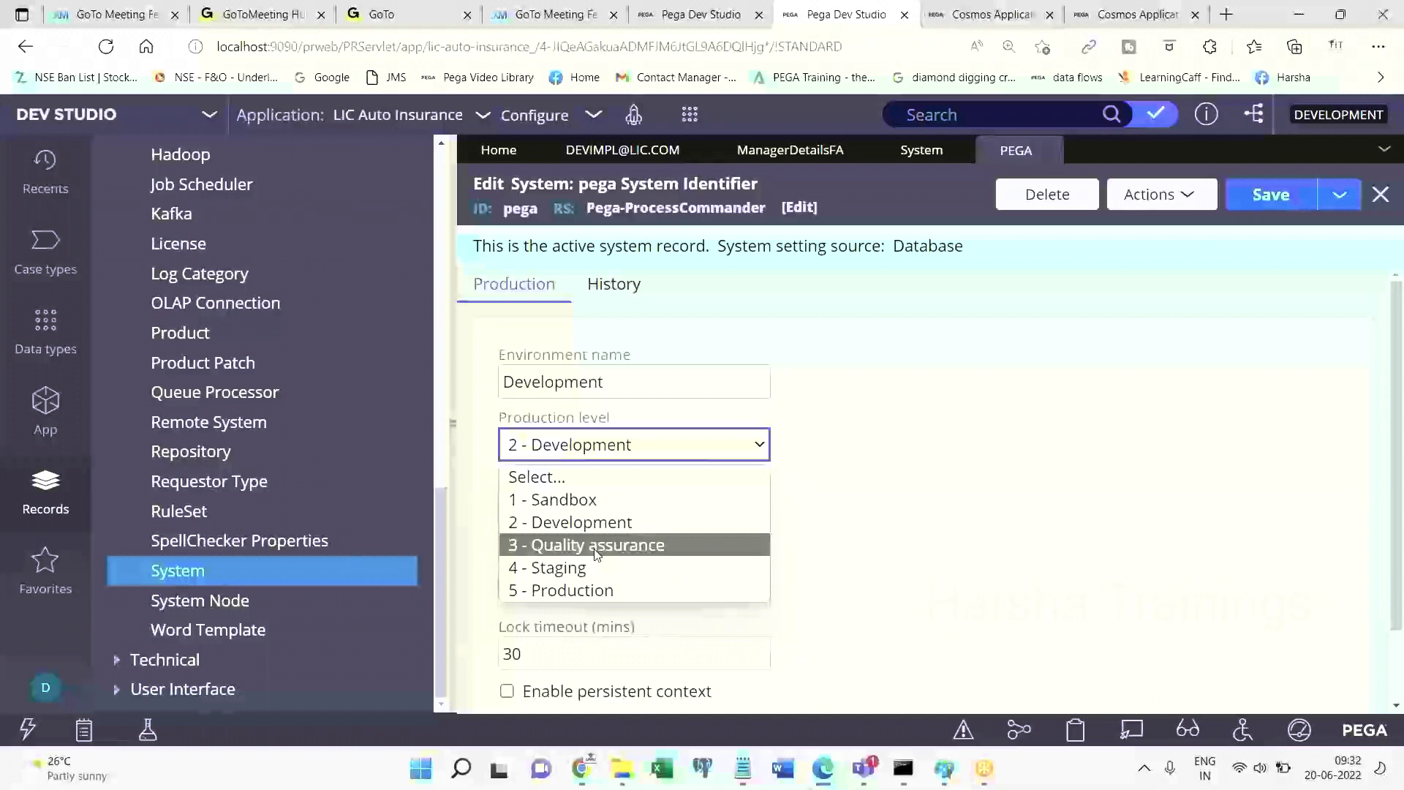
pyautogui.click(902, 479)
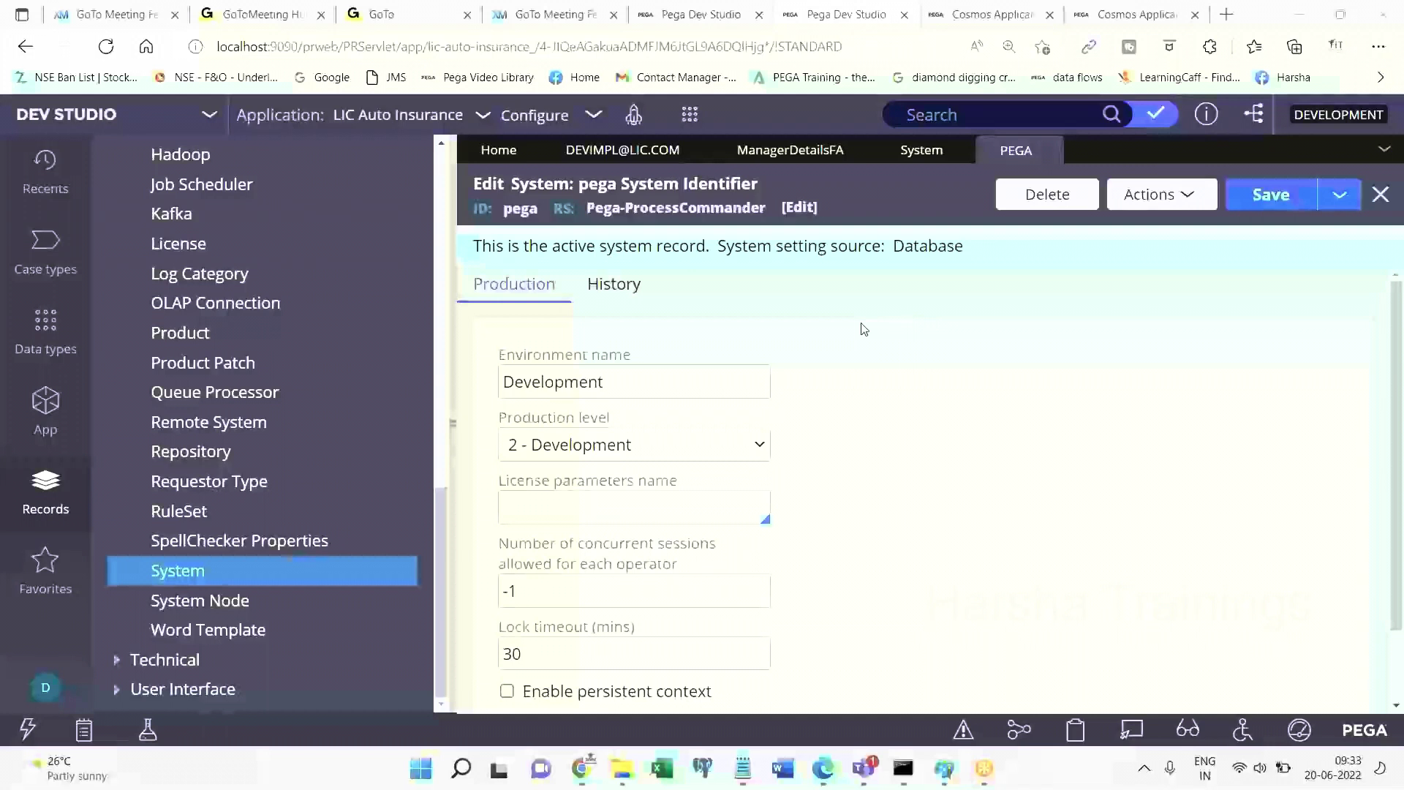
pyautogui.click(678, 449)
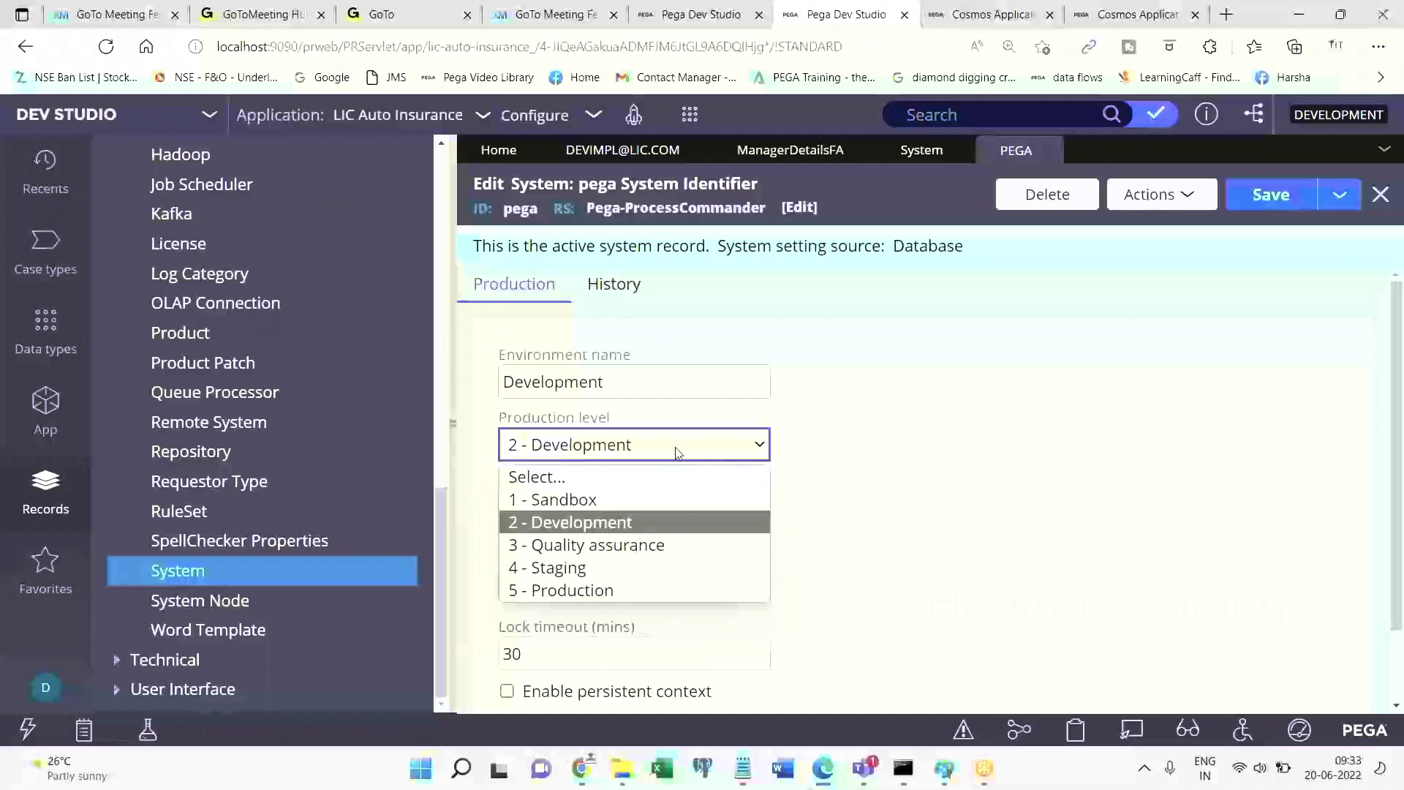
pyautogui.click(883, 479)
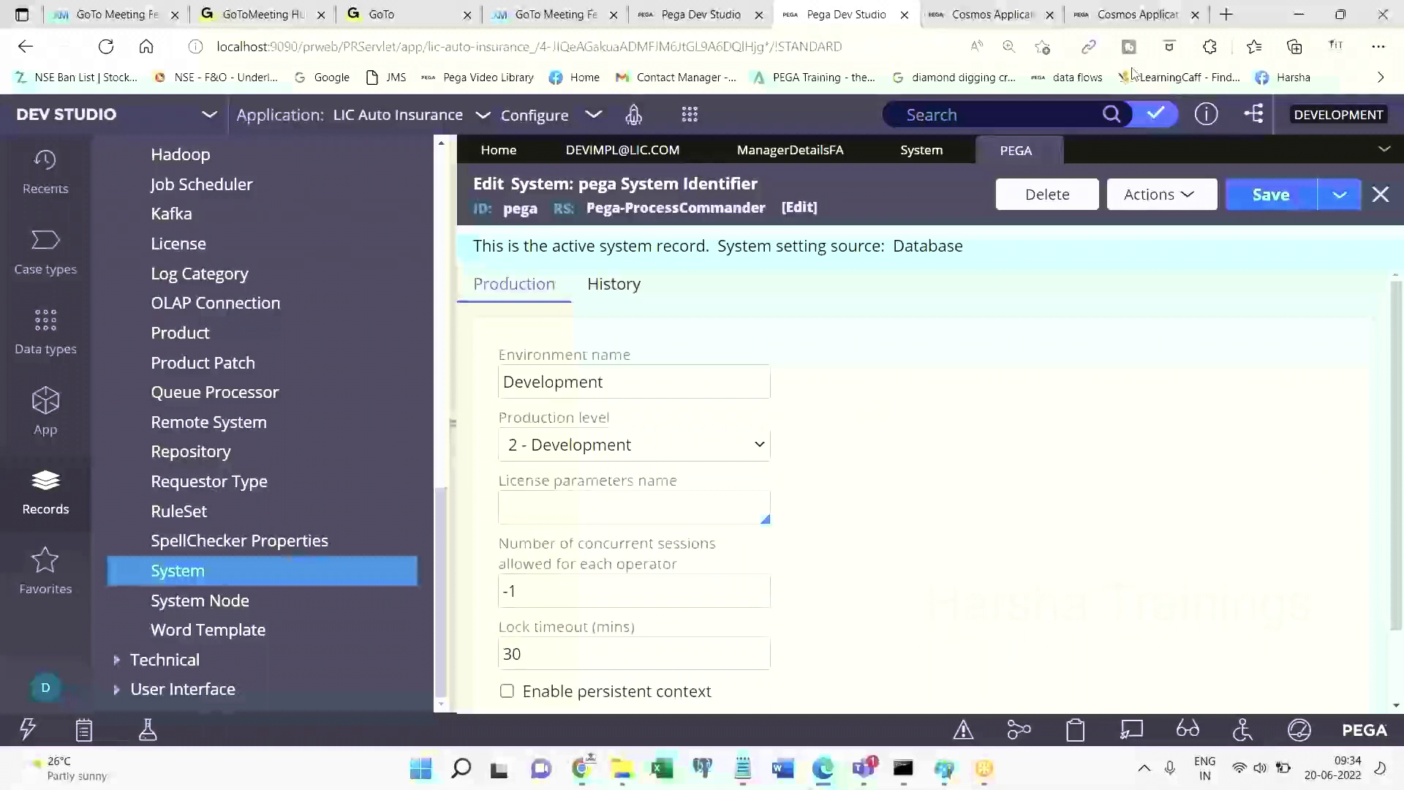
# Close the pega system record and open the signed-in operator's record at its access group assignment.
pyautogui.click(1047, 151)
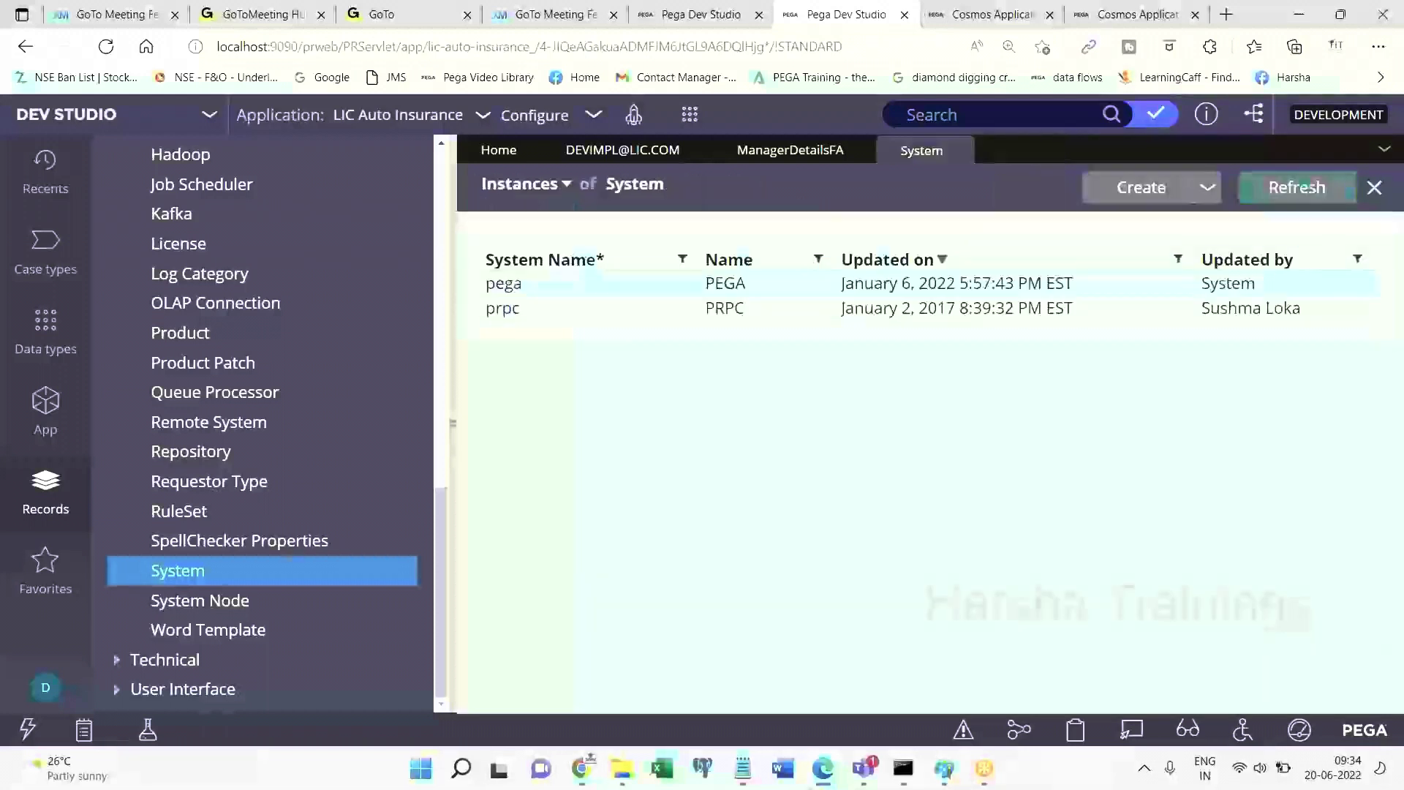
pyautogui.click(45, 688)
pyautogui.click(81, 583)
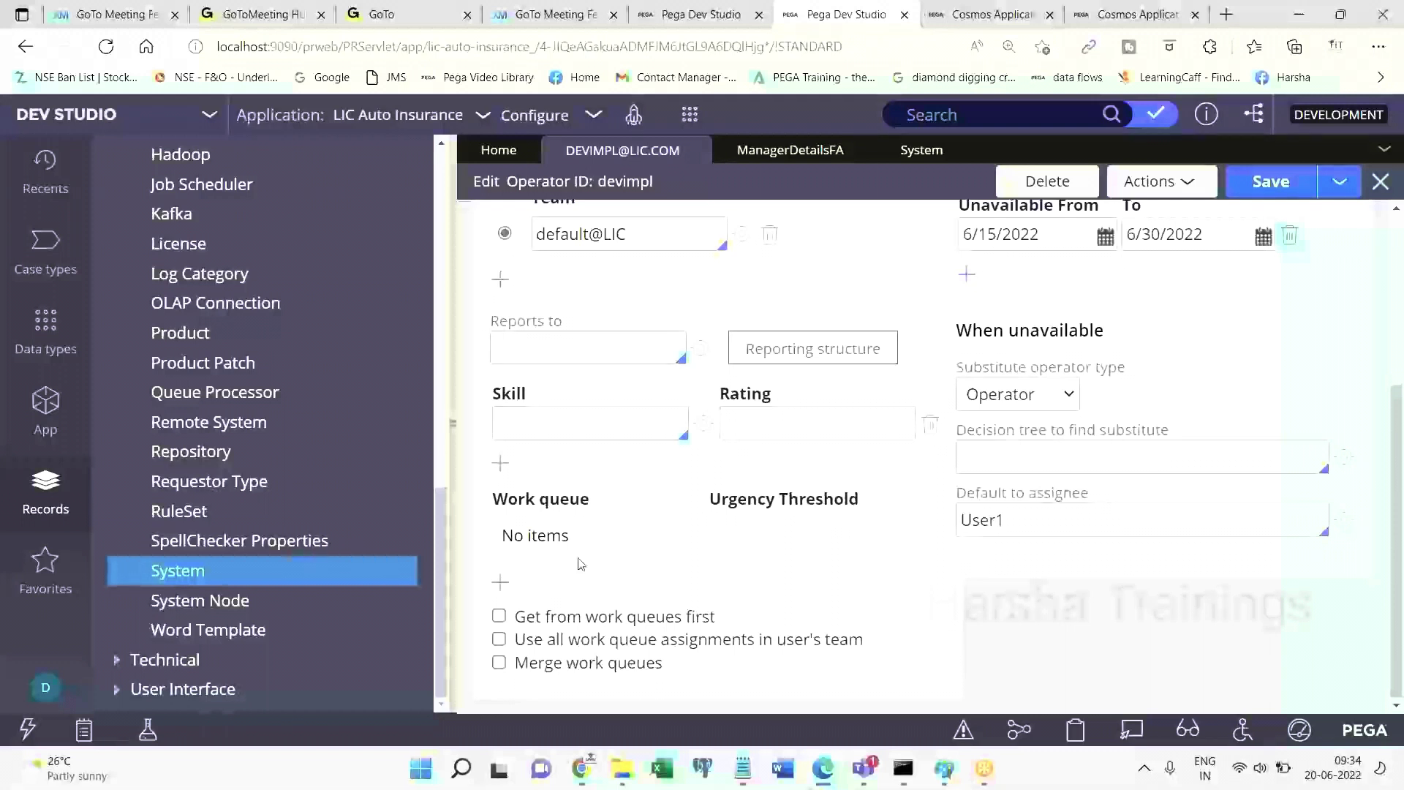
pyautogui.click(50, 686)
pyautogui.scroll(2, 1375, 232)
pyautogui.scroll(3, 1374, 232)
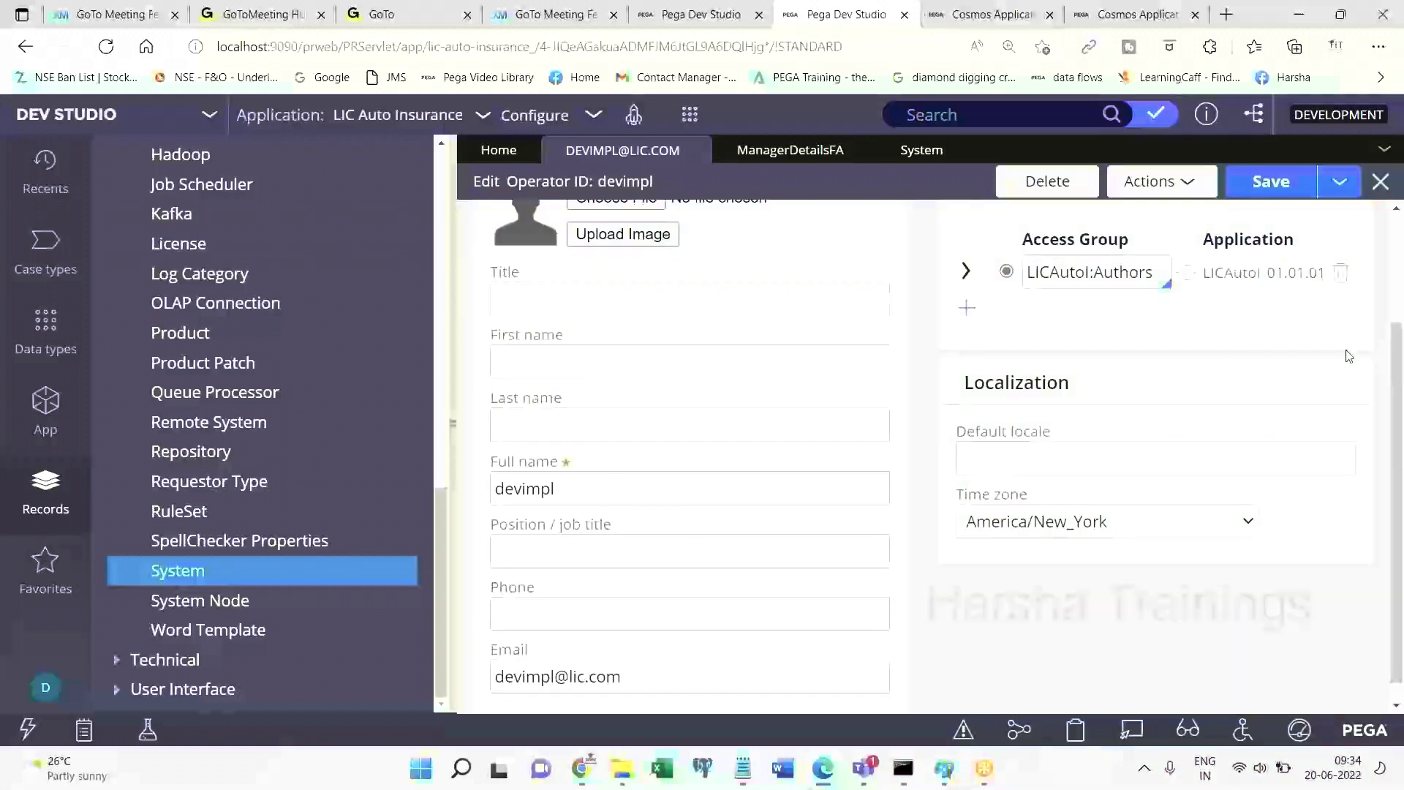
# Open the operator's LICAutoI:Authors access group and examine the role choices for its LICAutoI:SysAdm4 entry.
pyautogui.click(1262, 273)
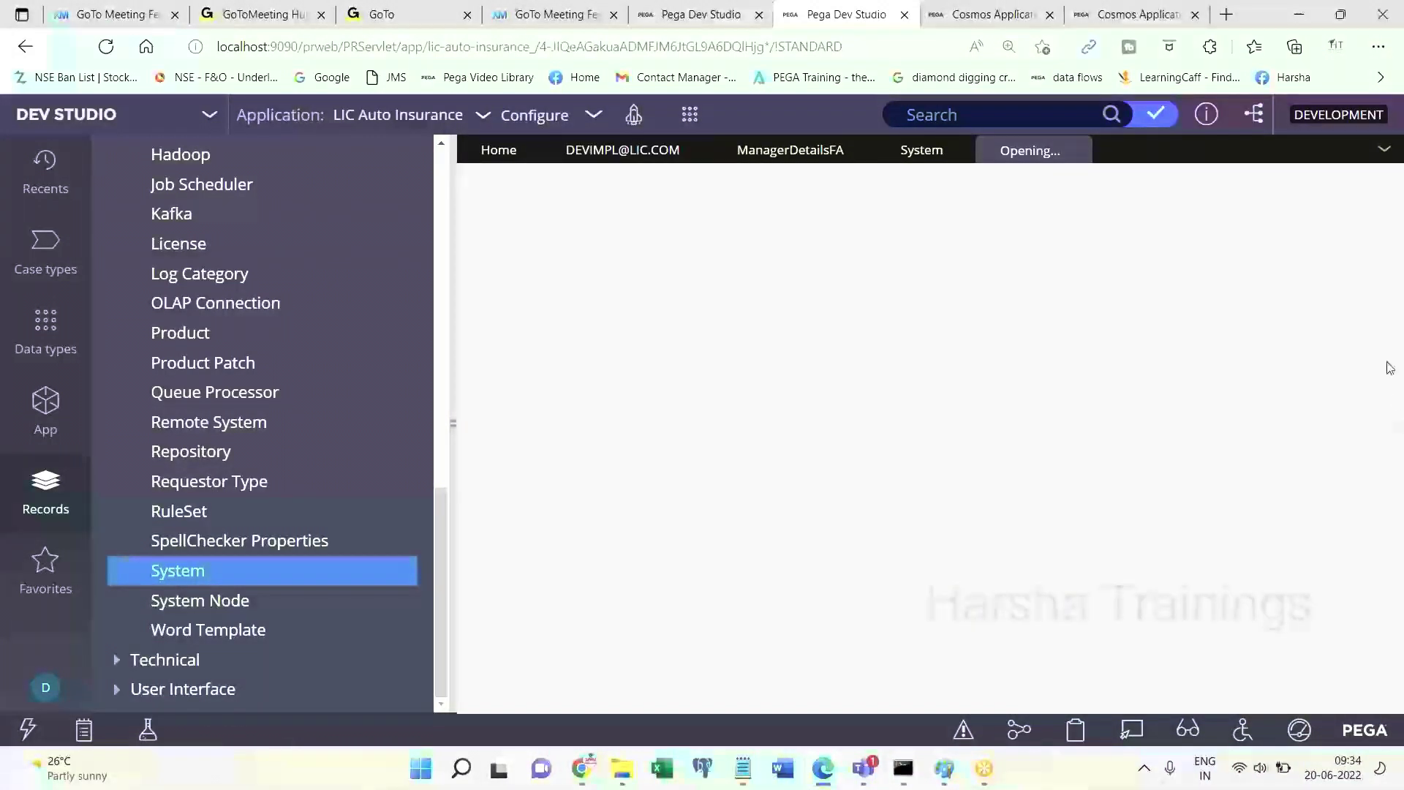
pyautogui.moveTo(1389, 367); pyautogui.dragTo(1400, 605)
pyautogui.click(601, 575)
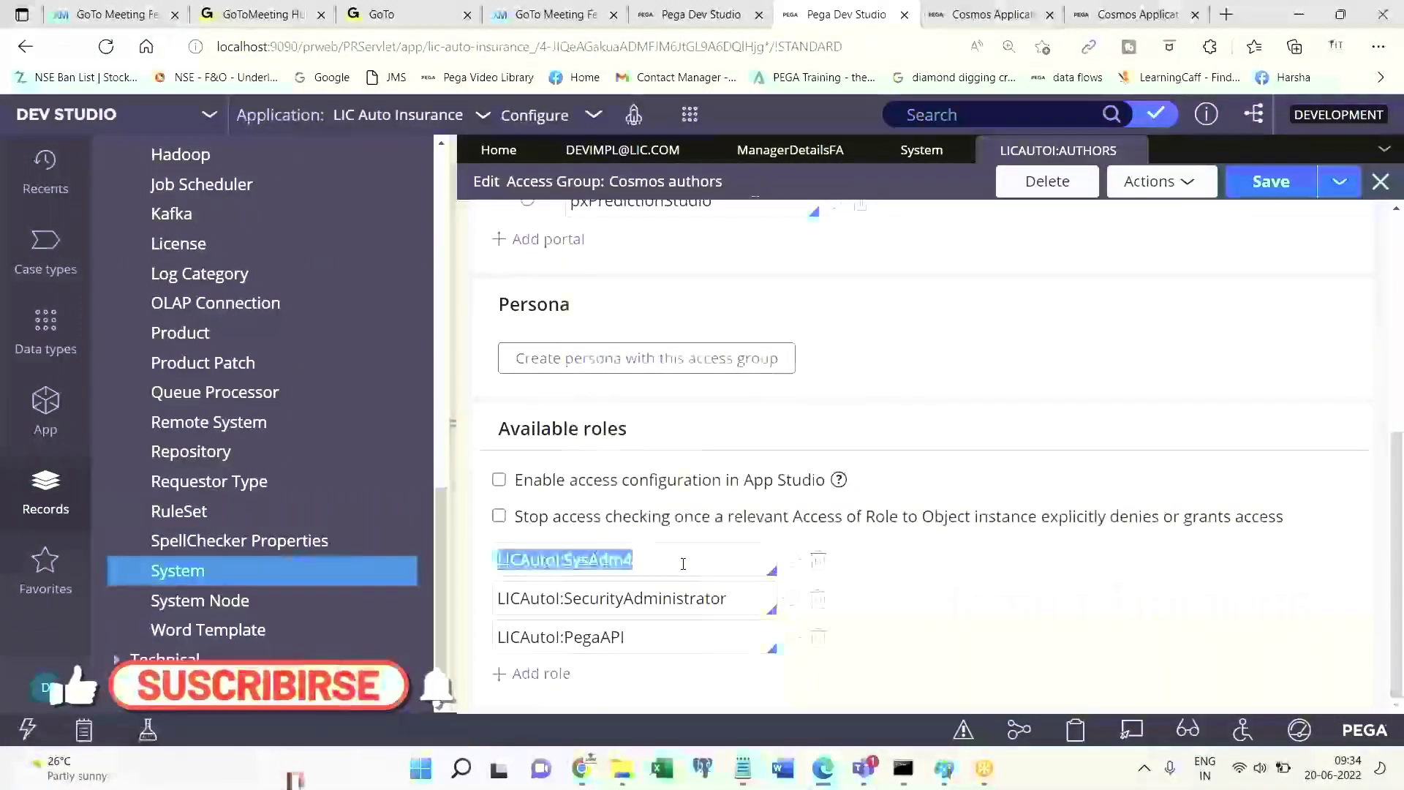
pyautogui.click(592, 569)
pyautogui.tripleClick(608, 567)
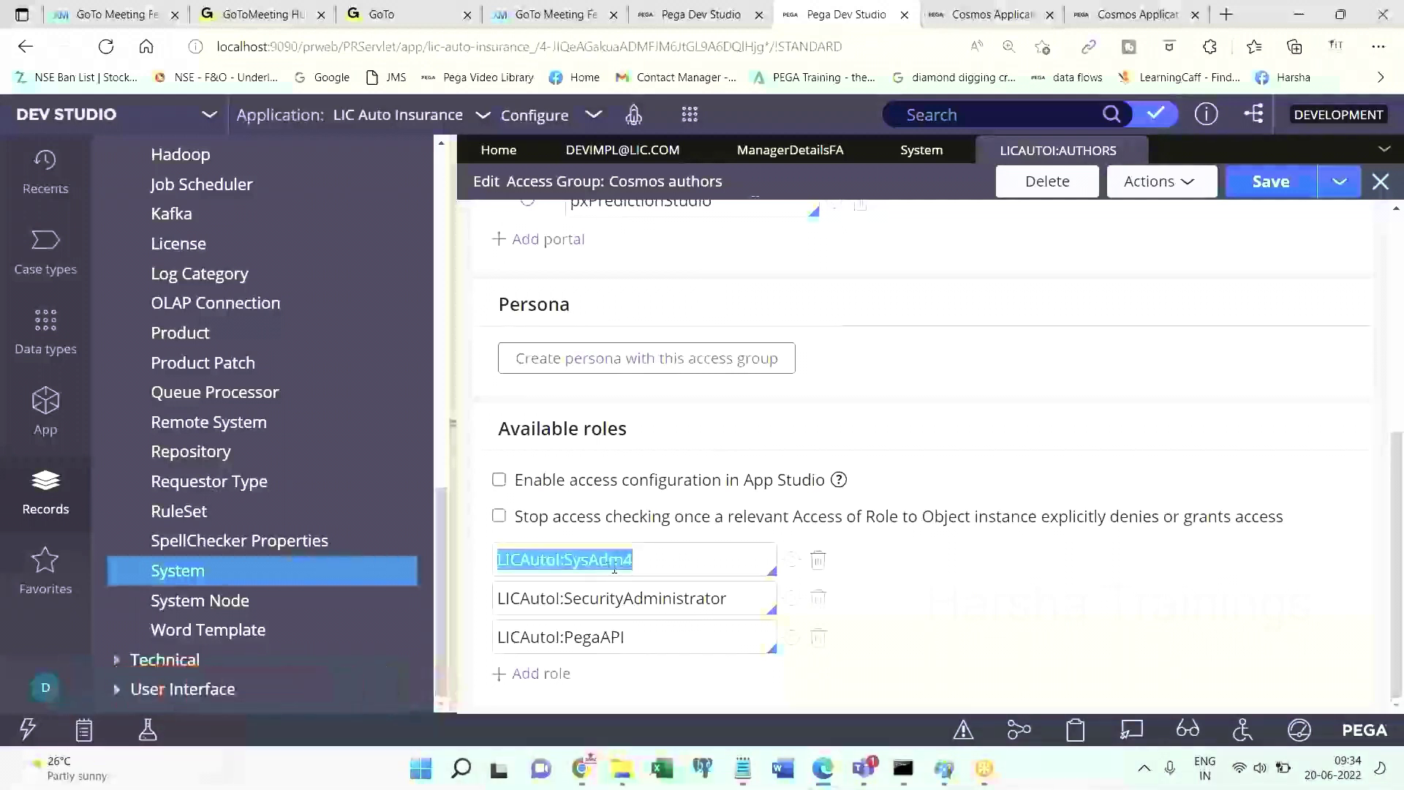
pyautogui.click(652, 567)
pyautogui.click(653, 567)
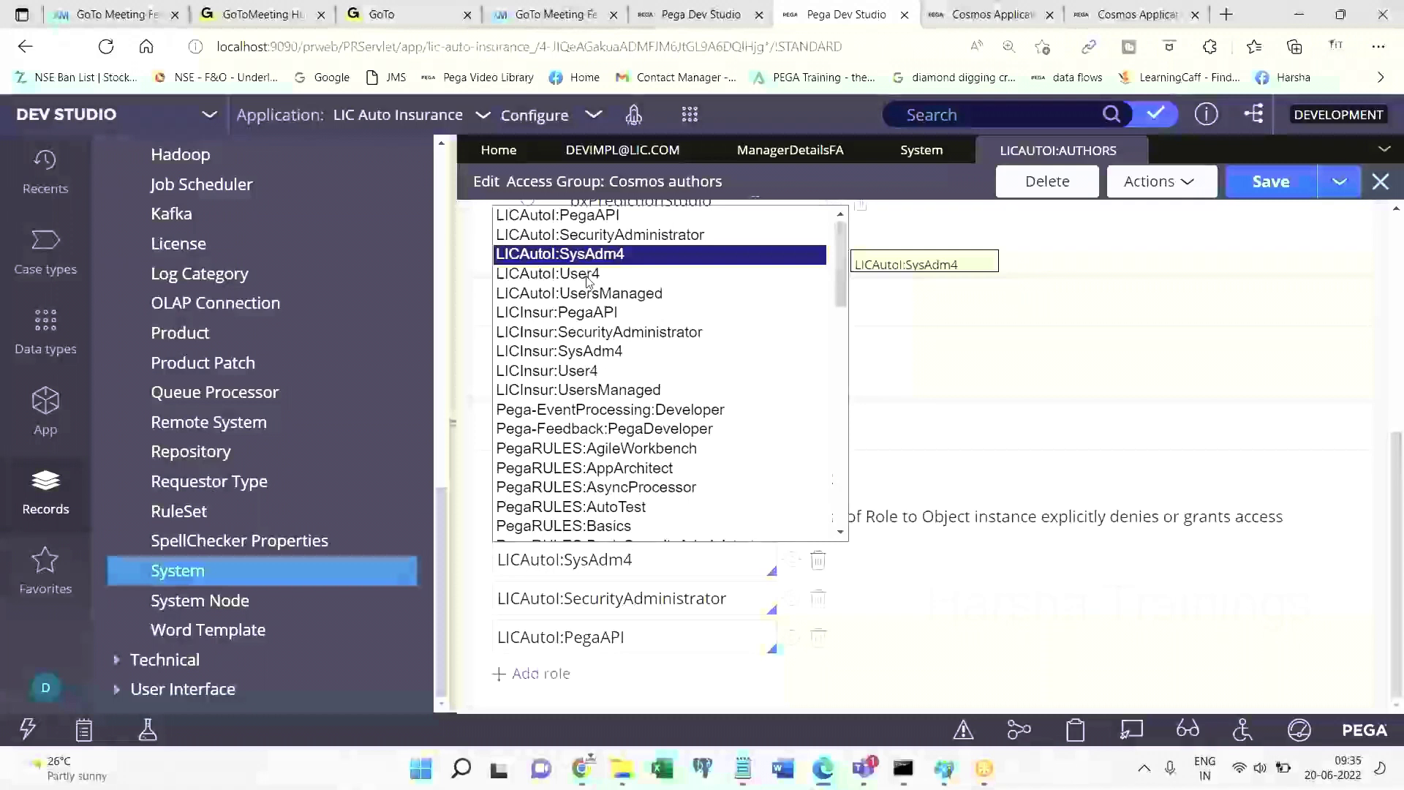
pyautogui.click(1062, 429)
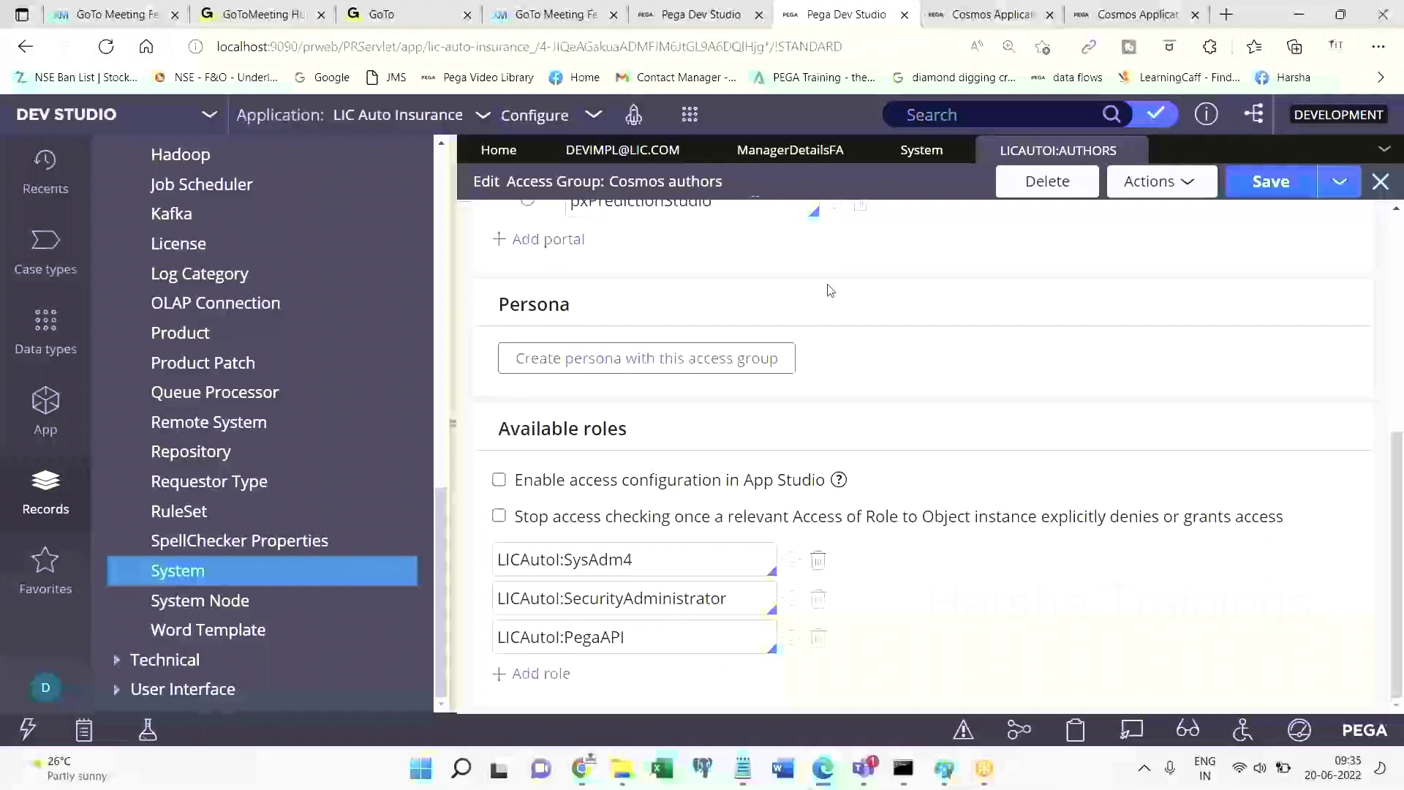
# View the Reports page in the LIC Auto Insurance portal and return to the access group in Dev Studio.
pyautogui.click(634, 117)
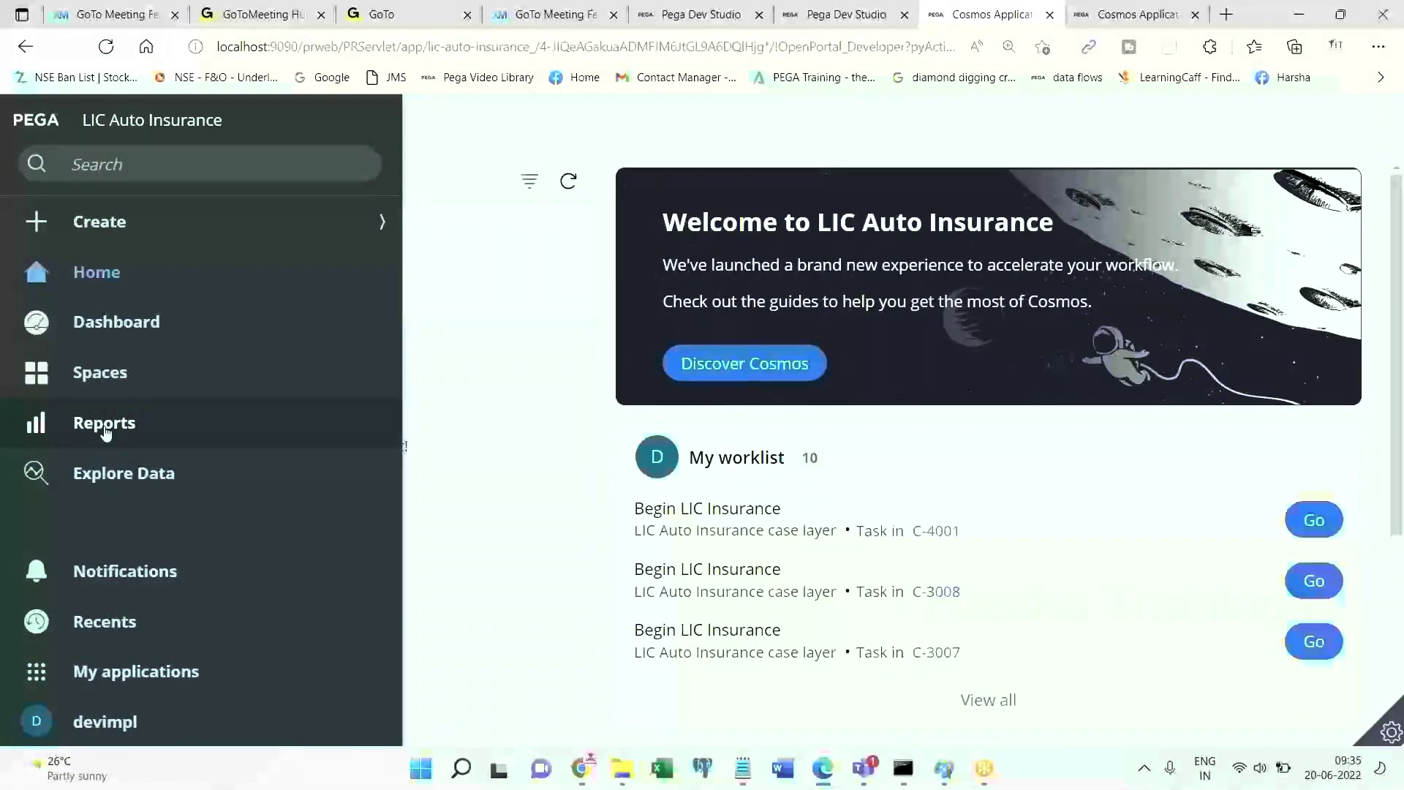
pyautogui.click(105, 428)
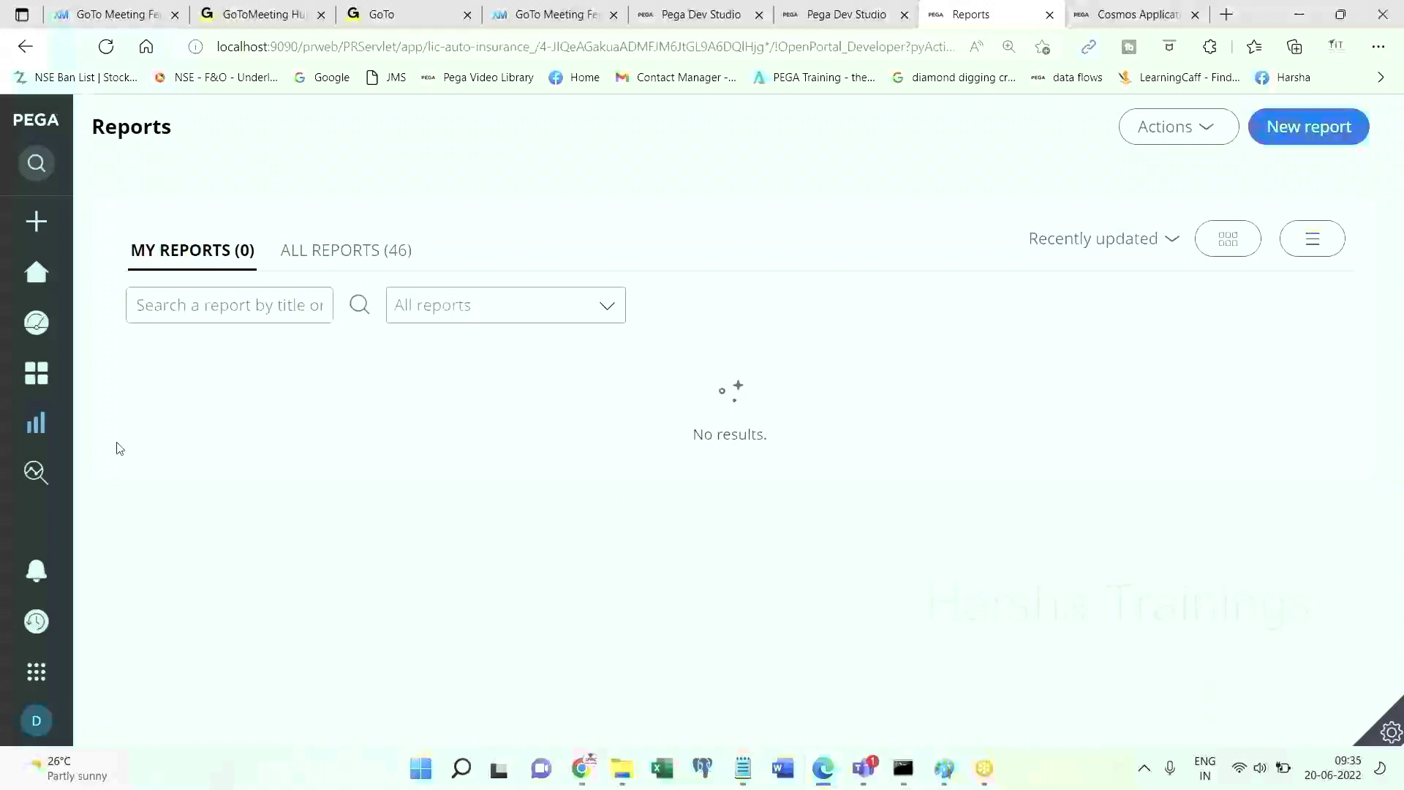
pyautogui.click(822, 769)
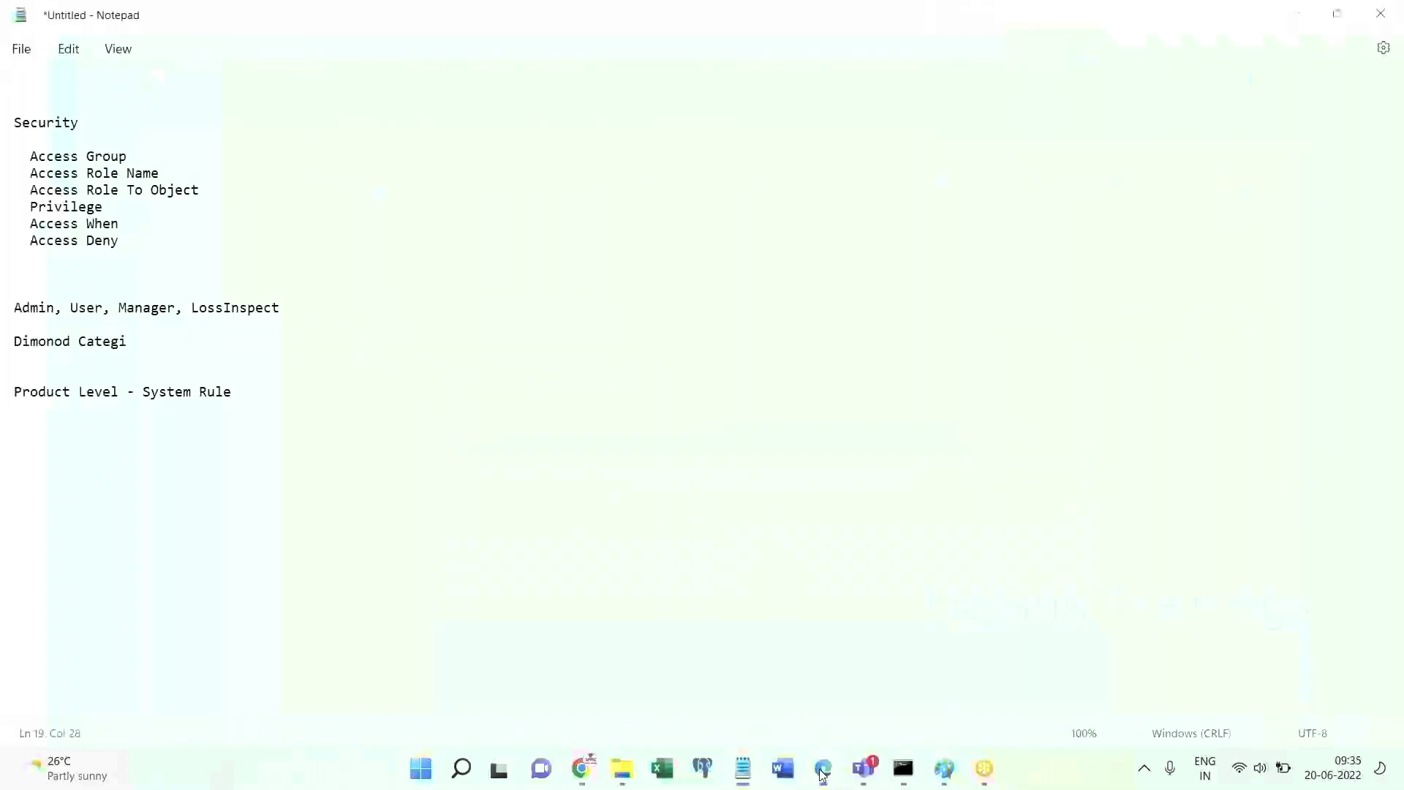
pyautogui.click(823, 773)
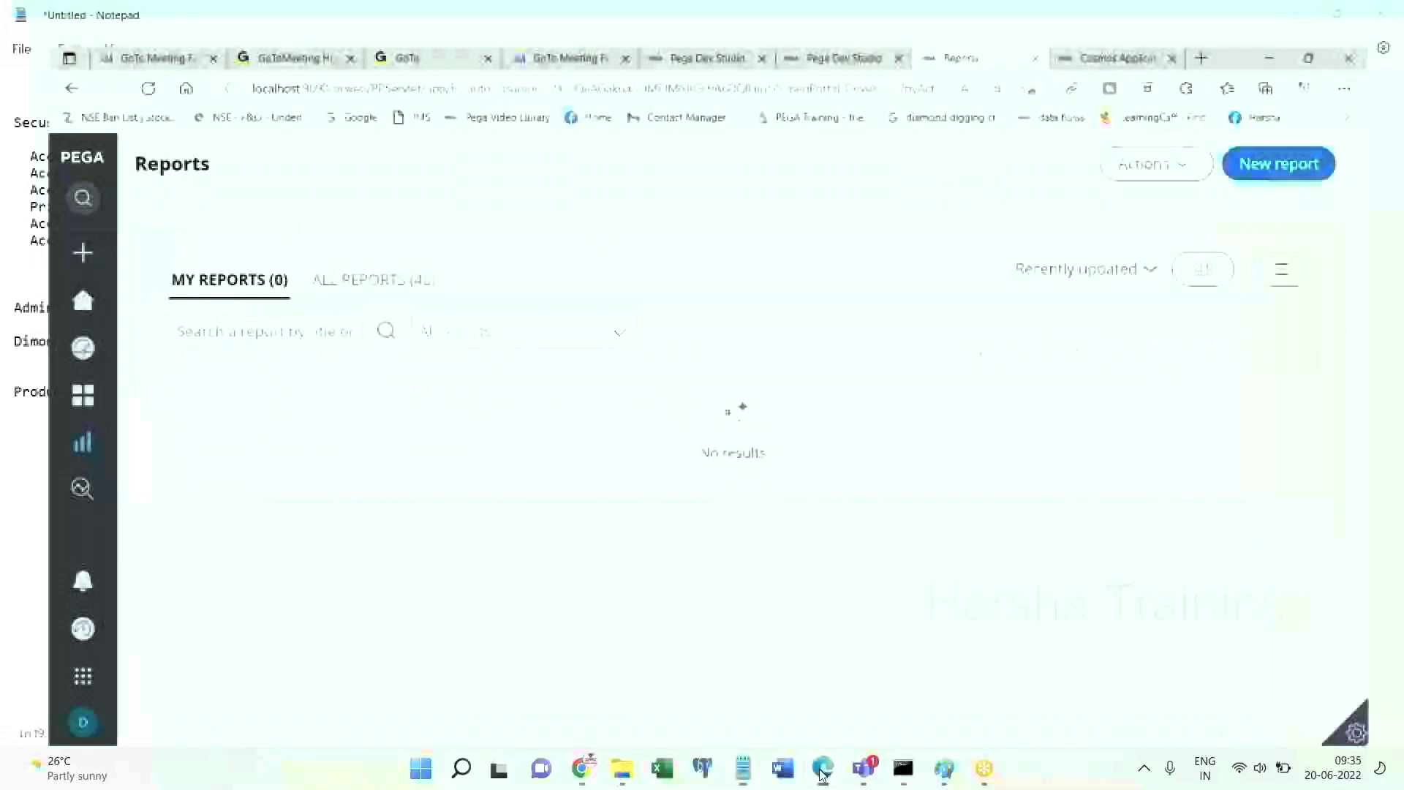
pyautogui.hotkey('ctrl', 'shift', 'Tab')
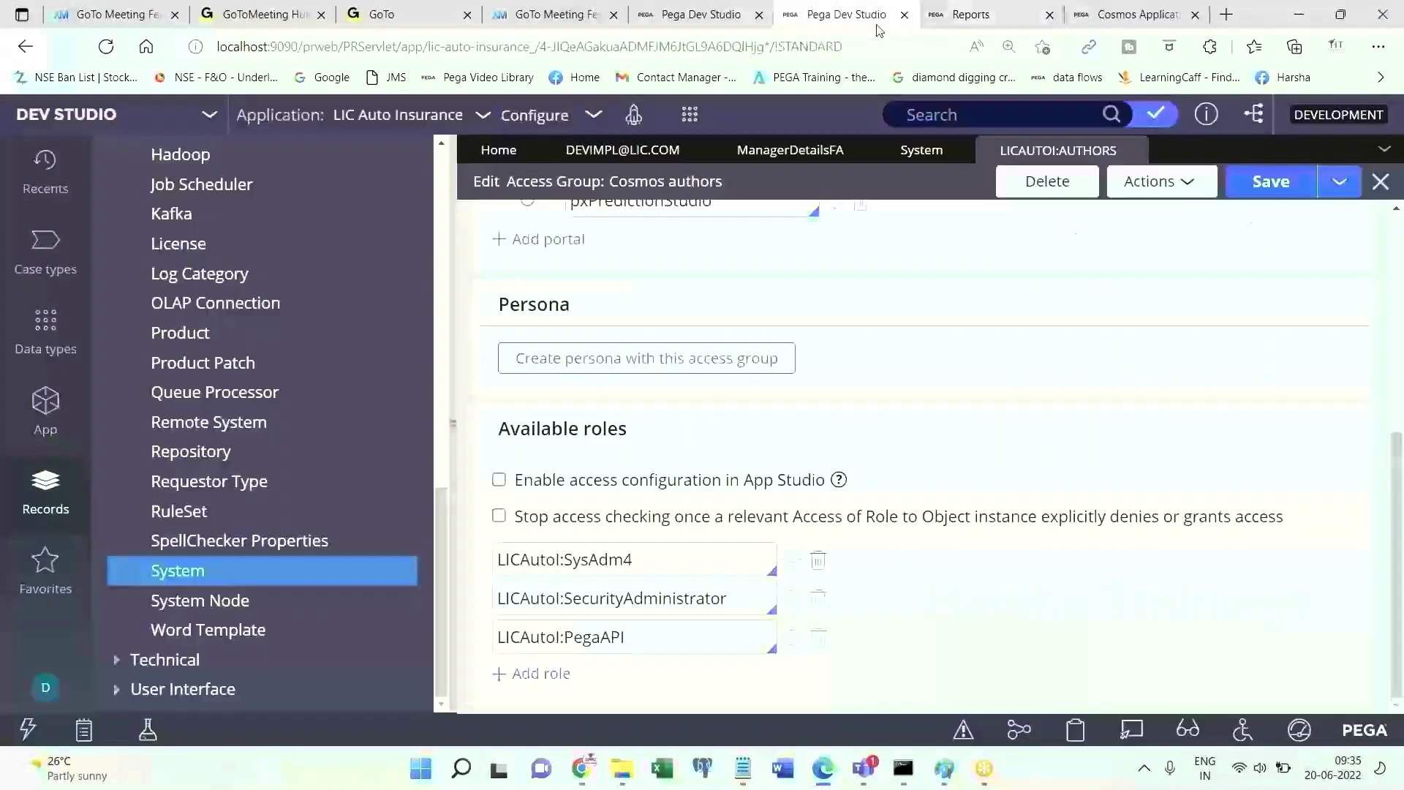
# Open the LICAutoI:SysAdm4 role and follow its dependent roles through LICInsur:SysAdm4 to PegaRULES:SysAdm4.
pyautogui.click(642, 560)
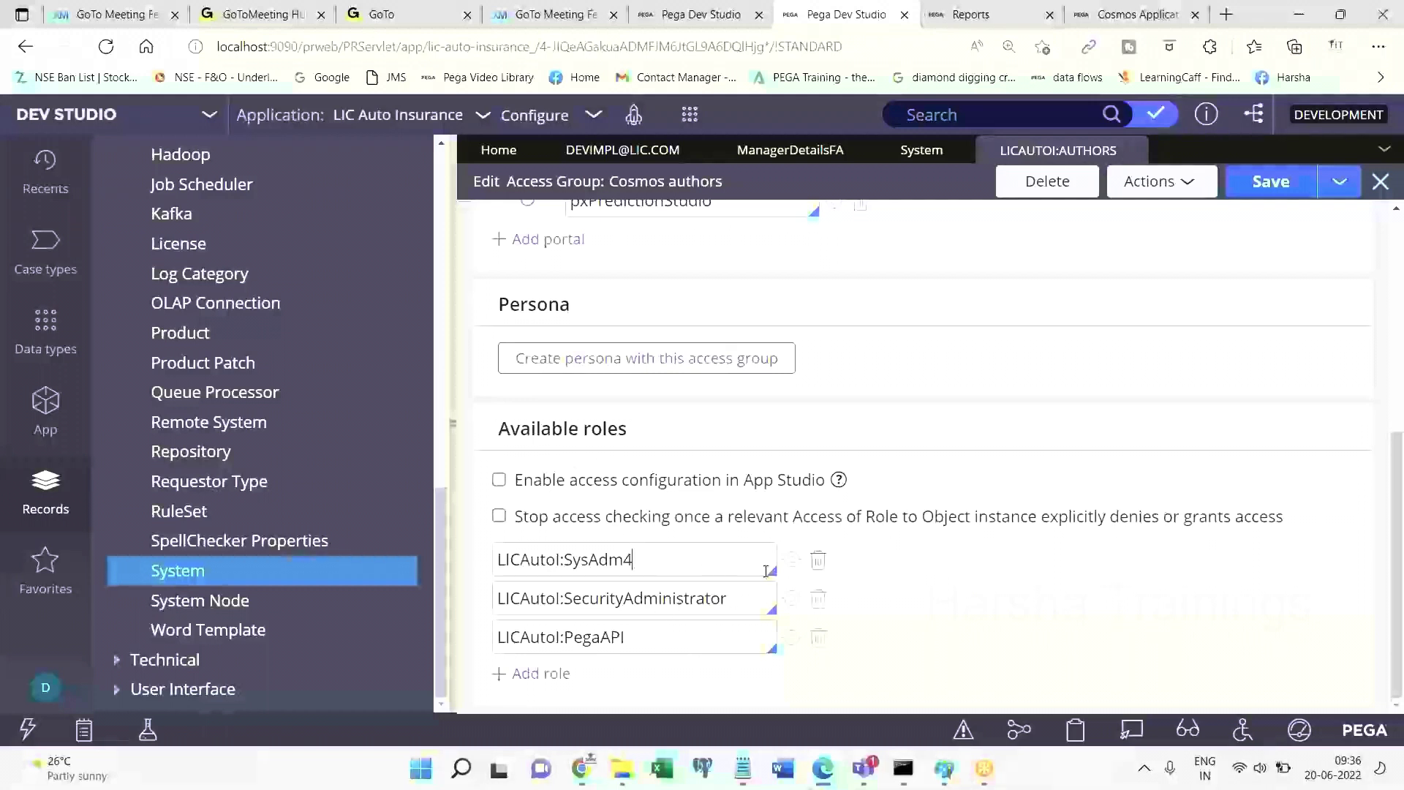
pyautogui.click(792, 560)
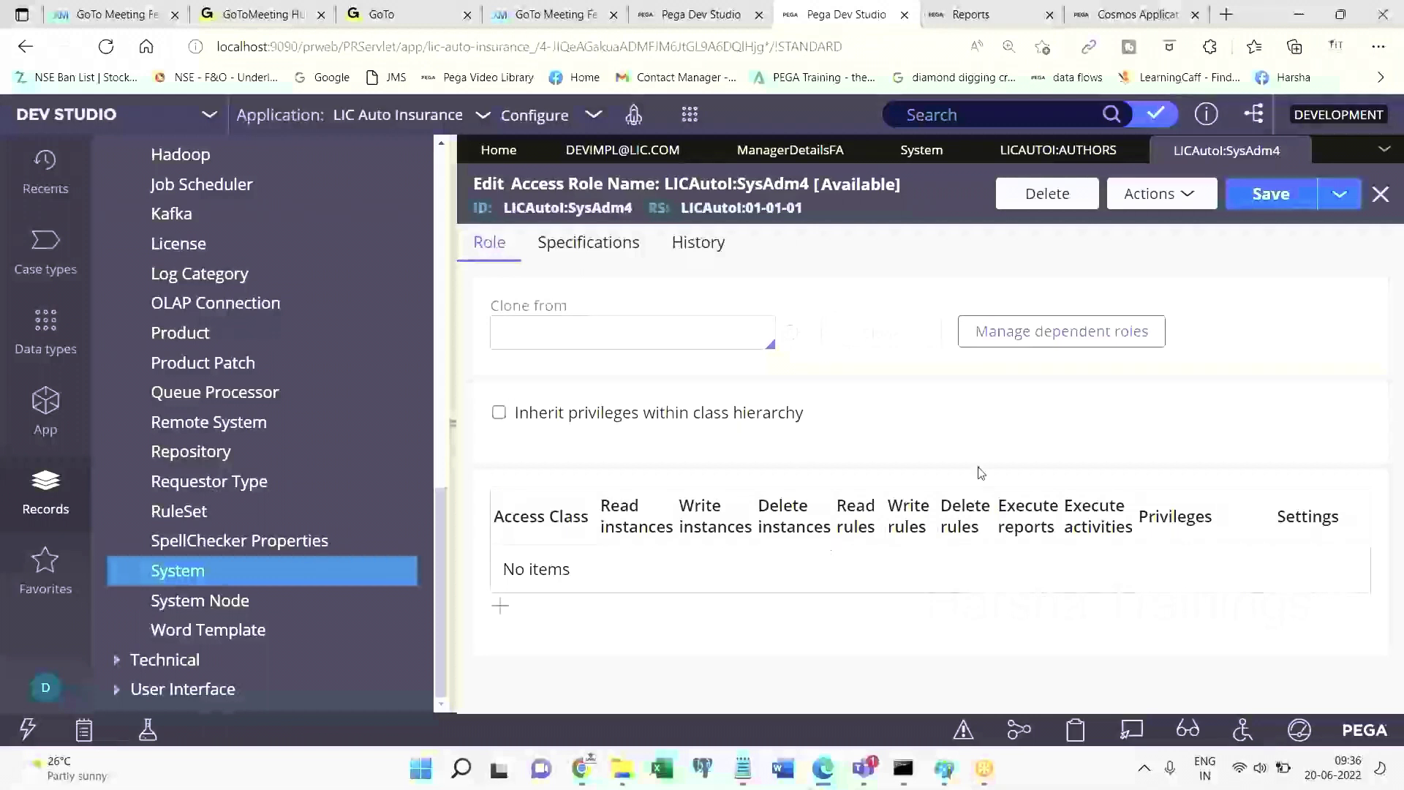
pyautogui.click(1043, 332)
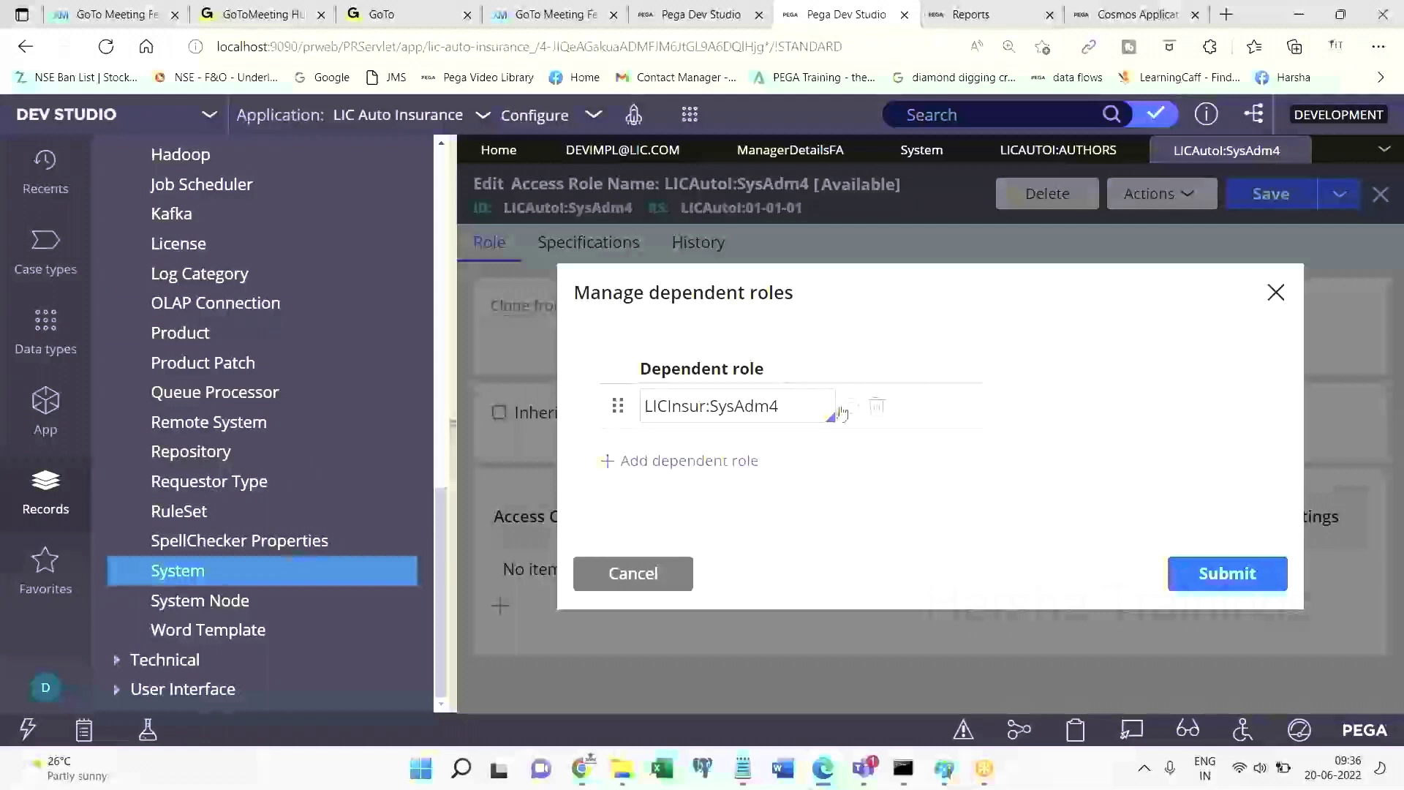
pyautogui.click(841, 412)
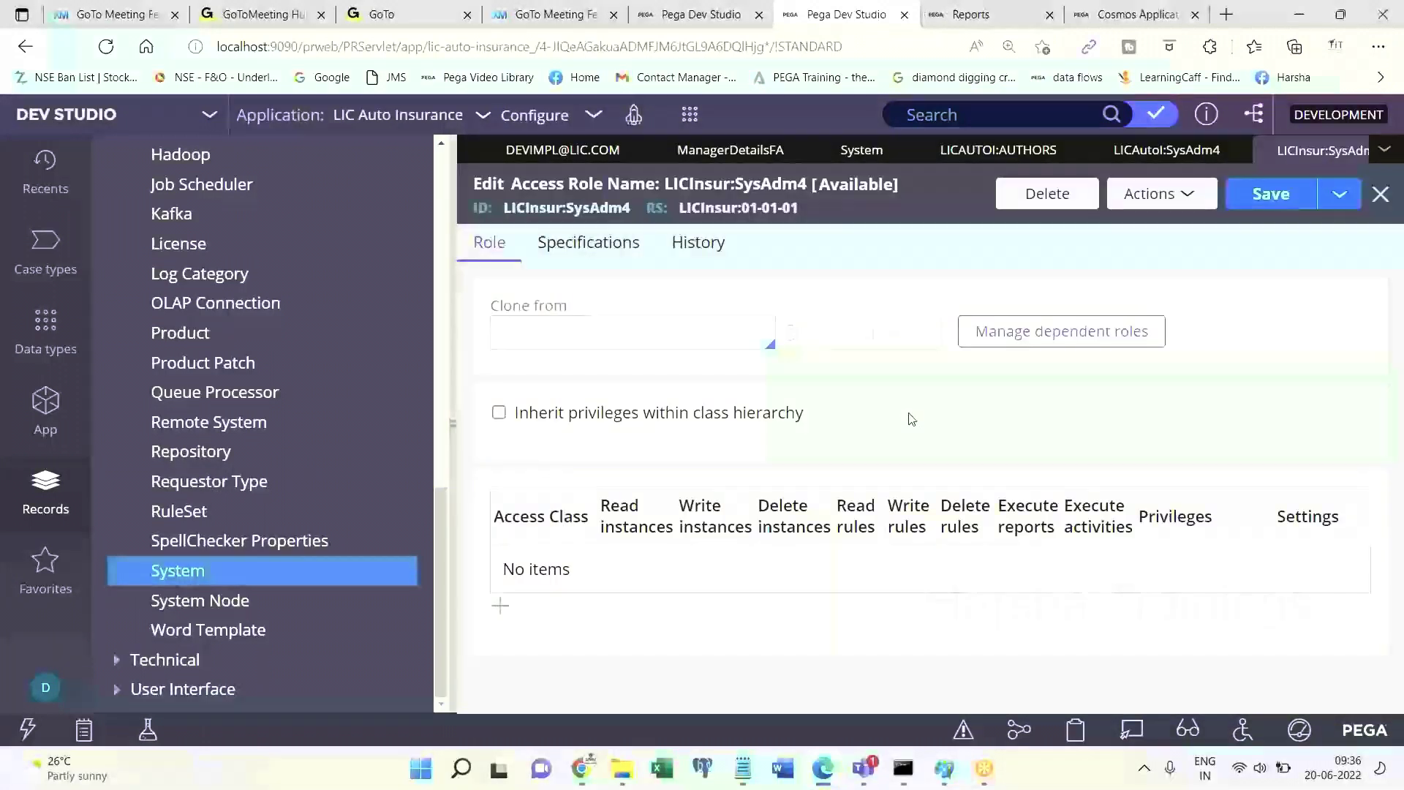
pyautogui.click(1072, 332)
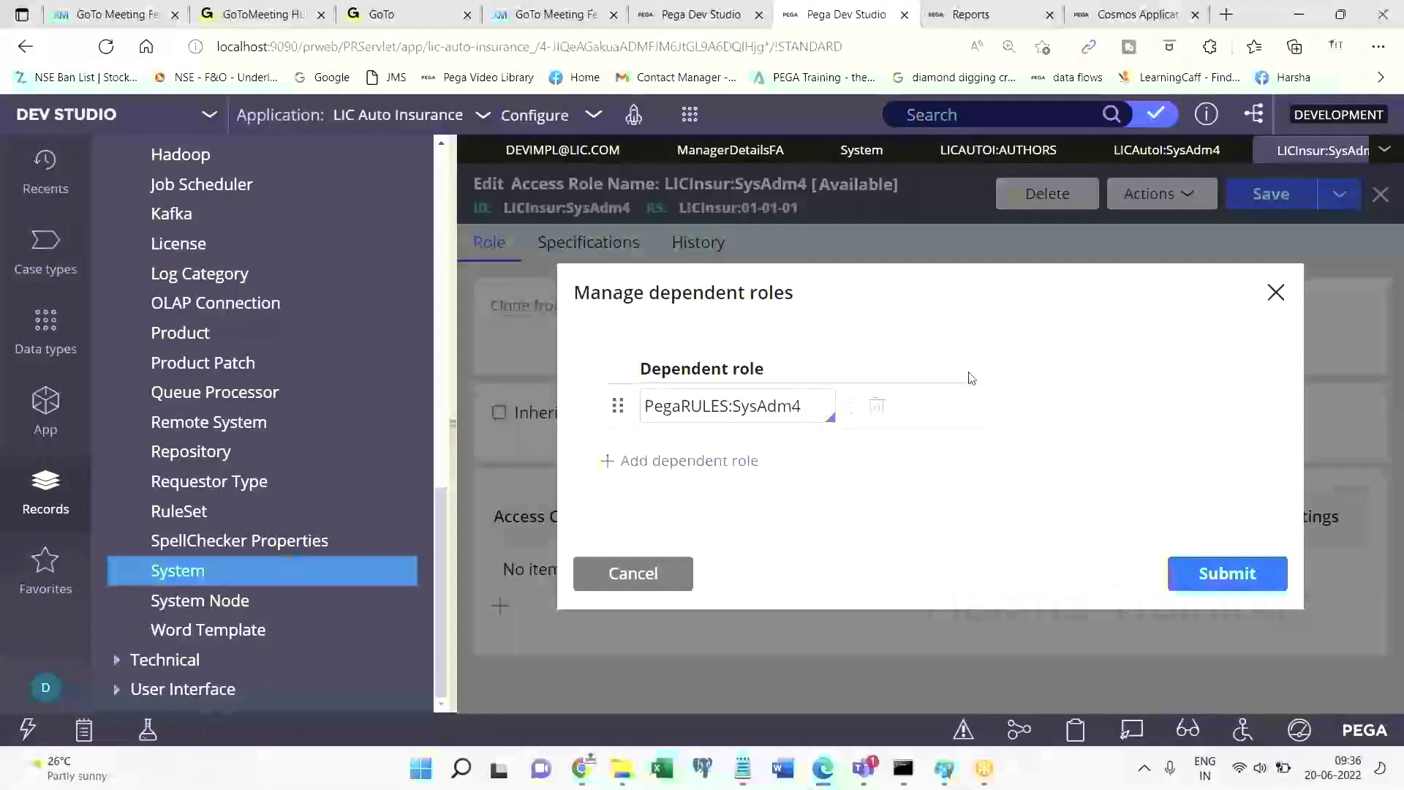
pyautogui.click(870, 411)
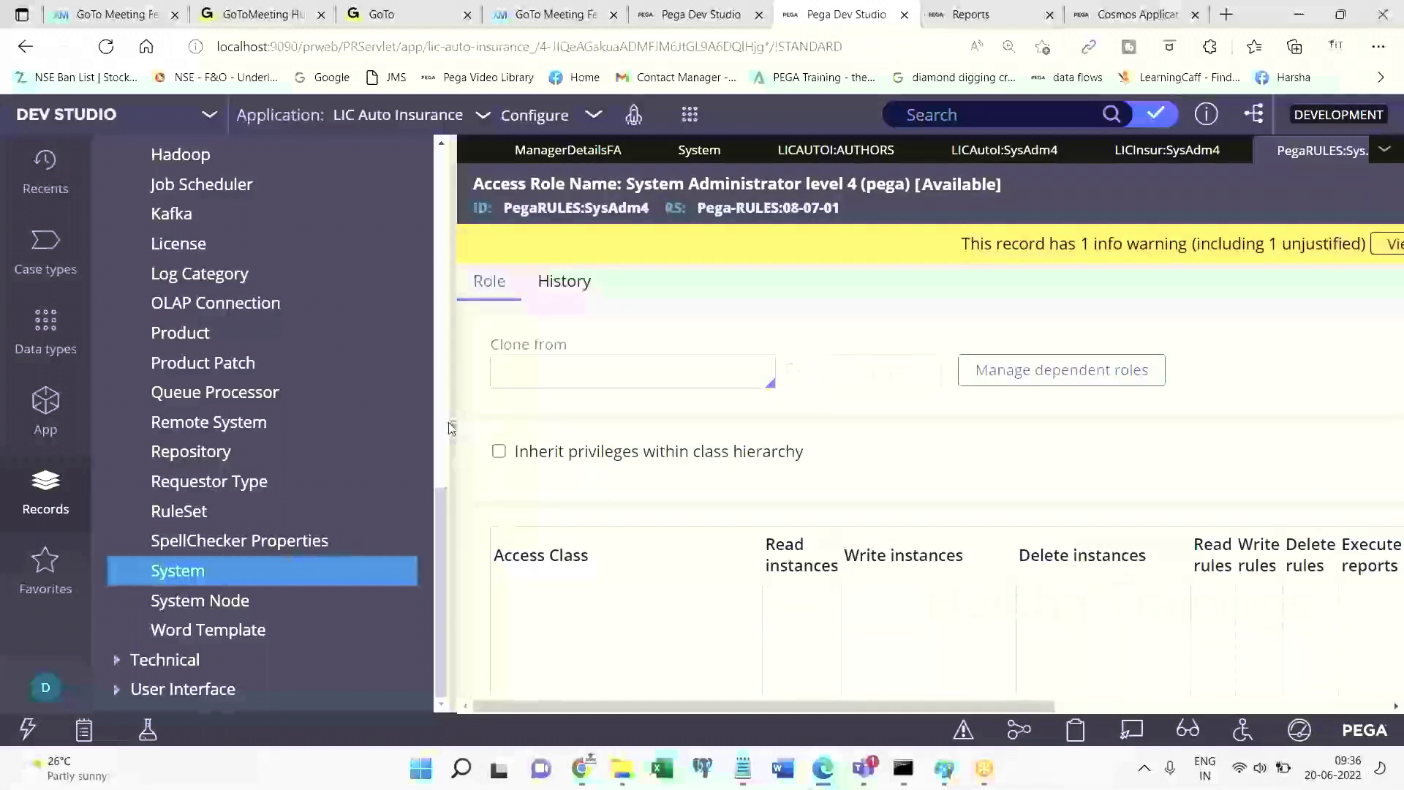
# Narrow the records explorer, consult the security outline in Notepad and return to the PegaRULES:SysAdm4 role in the browser.
pyautogui.moveTo(456, 420); pyautogui.dragTo(246, 424)
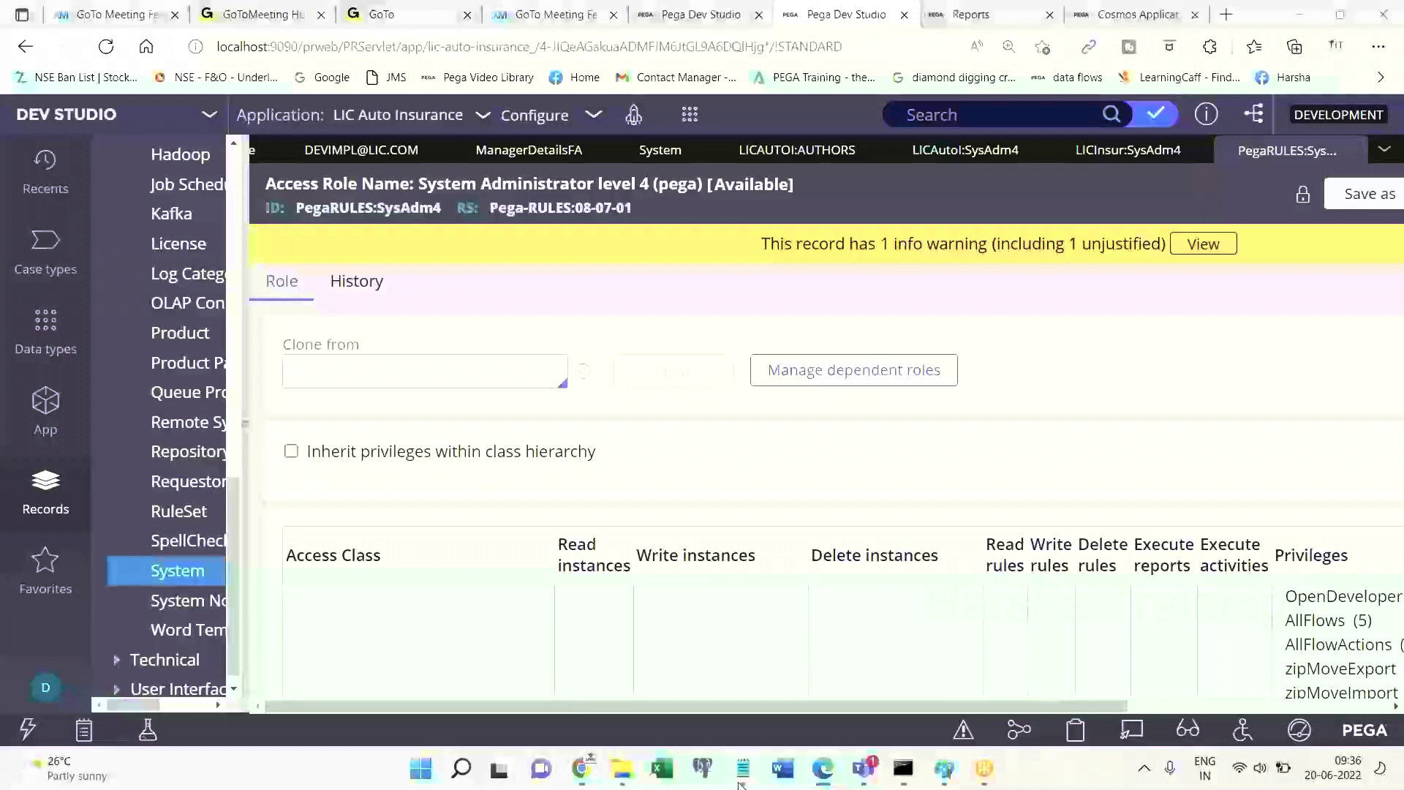
pyautogui.moveTo(742, 768)
pyautogui.click(832, 730)
pyautogui.click(88, 139)
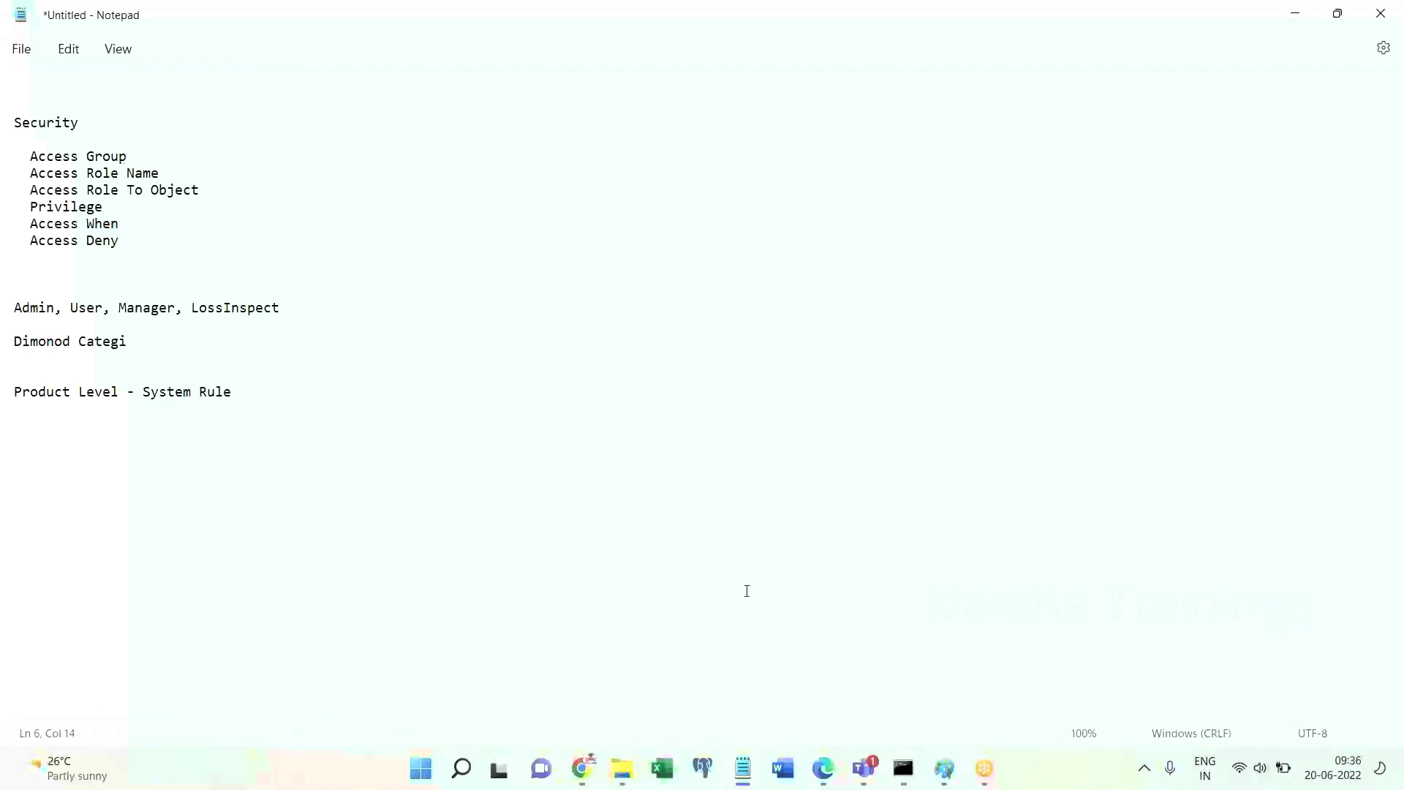
pyautogui.click(822, 768)
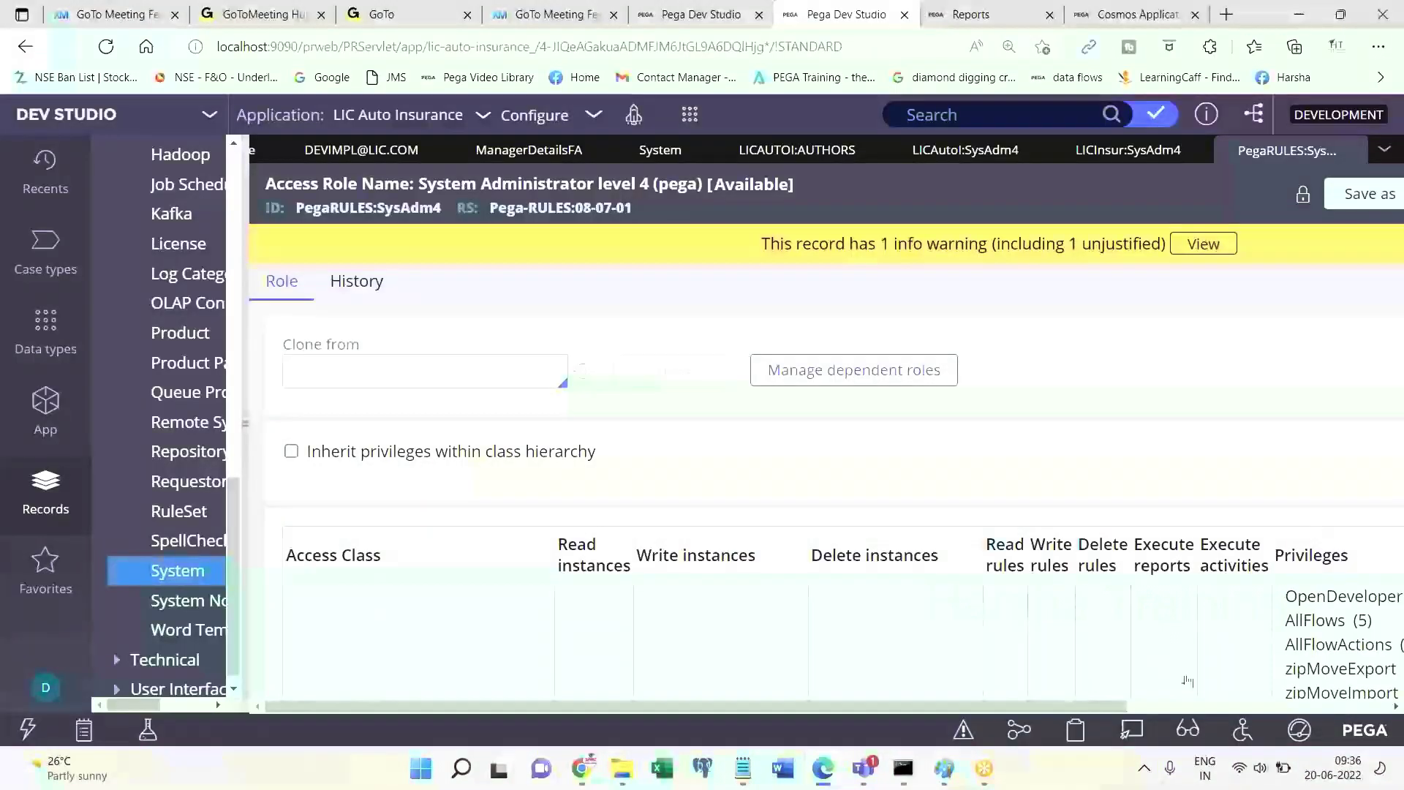
# Shrink the records explorer and browser zoom, and examine the PegaRULES:SysAdm4 access levels and privileges listed per class.
pyautogui.moveTo(1113, 706); pyautogui.dragTo(1171, 707)
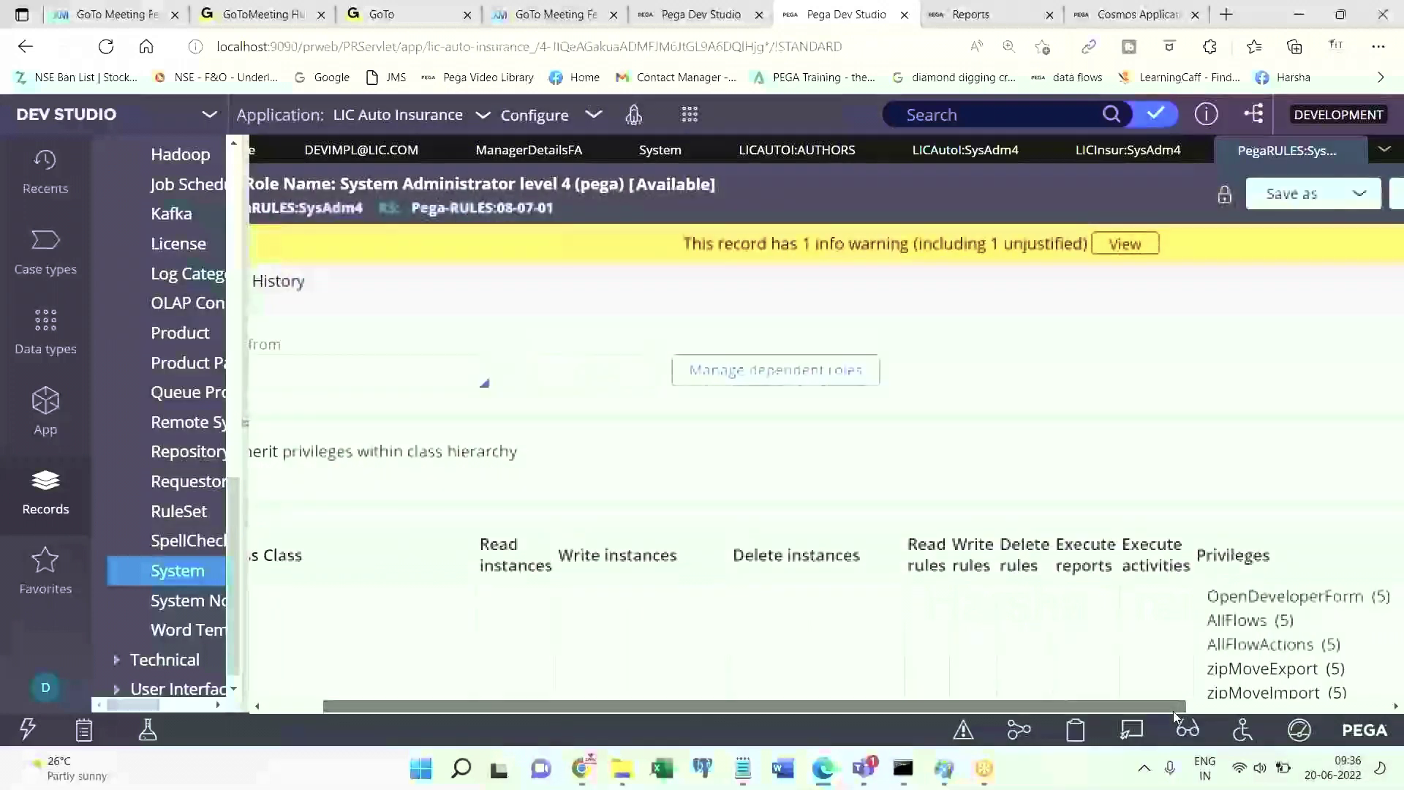
pyautogui.click(244, 421)
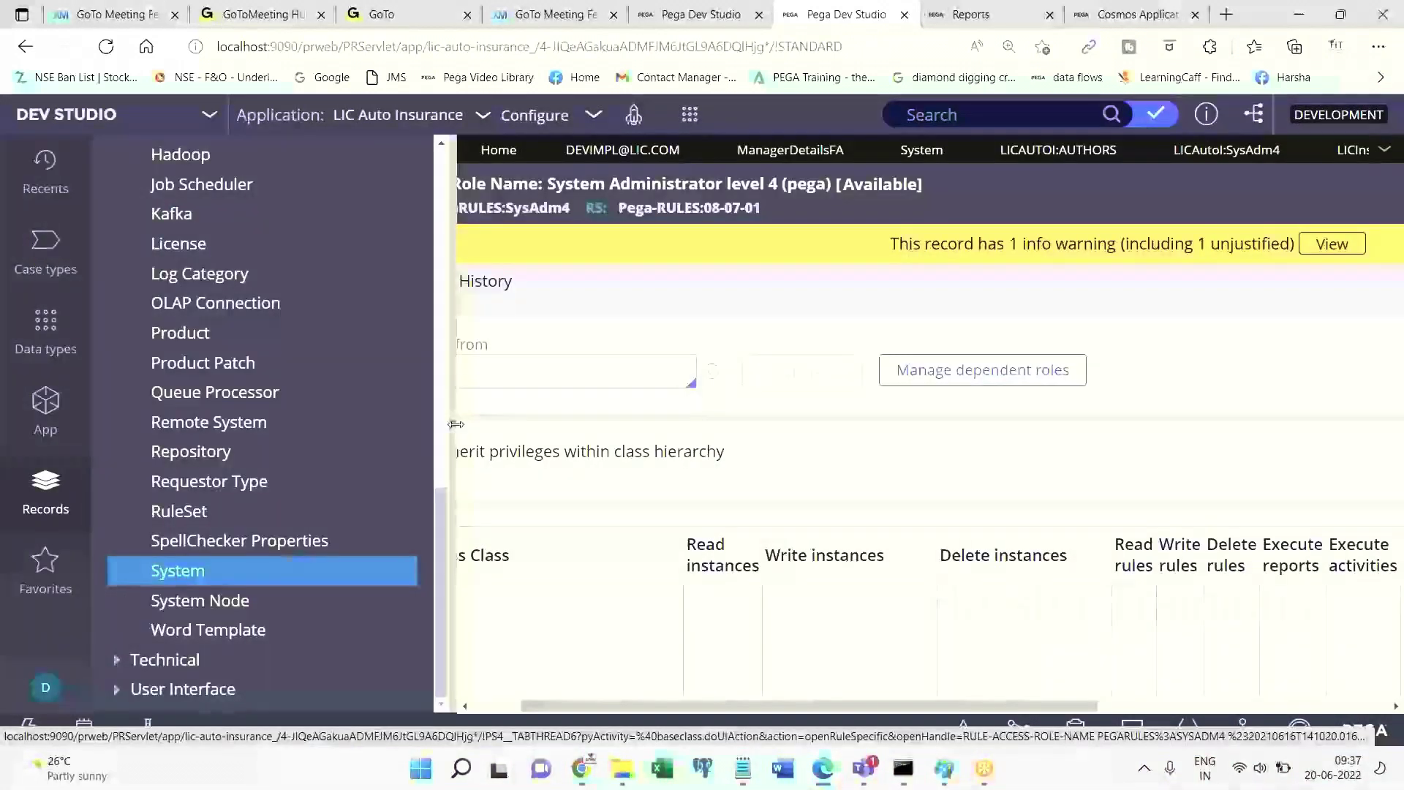
pyautogui.moveTo(455, 423); pyautogui.dragTo(28, 417)
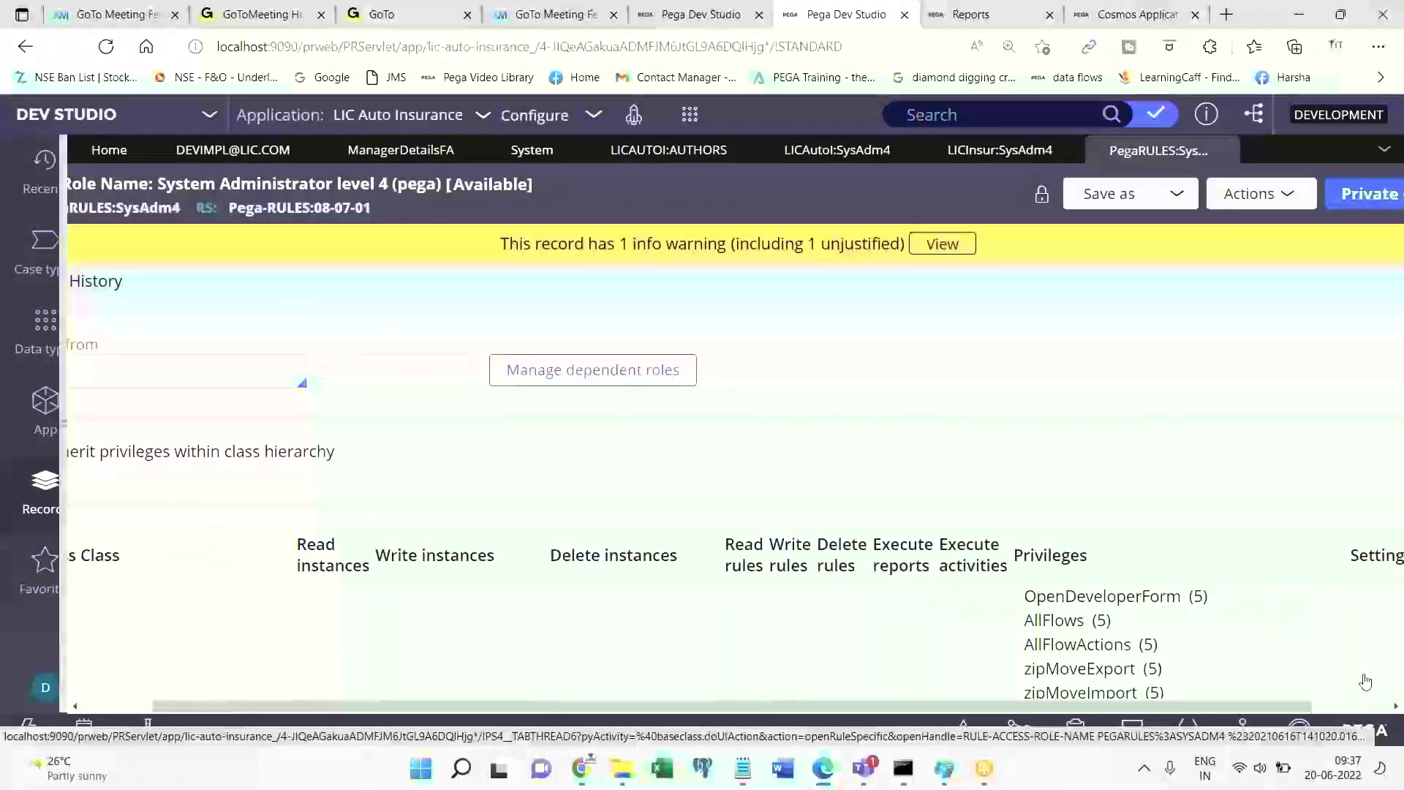
pyautogui.click(1377, 46)
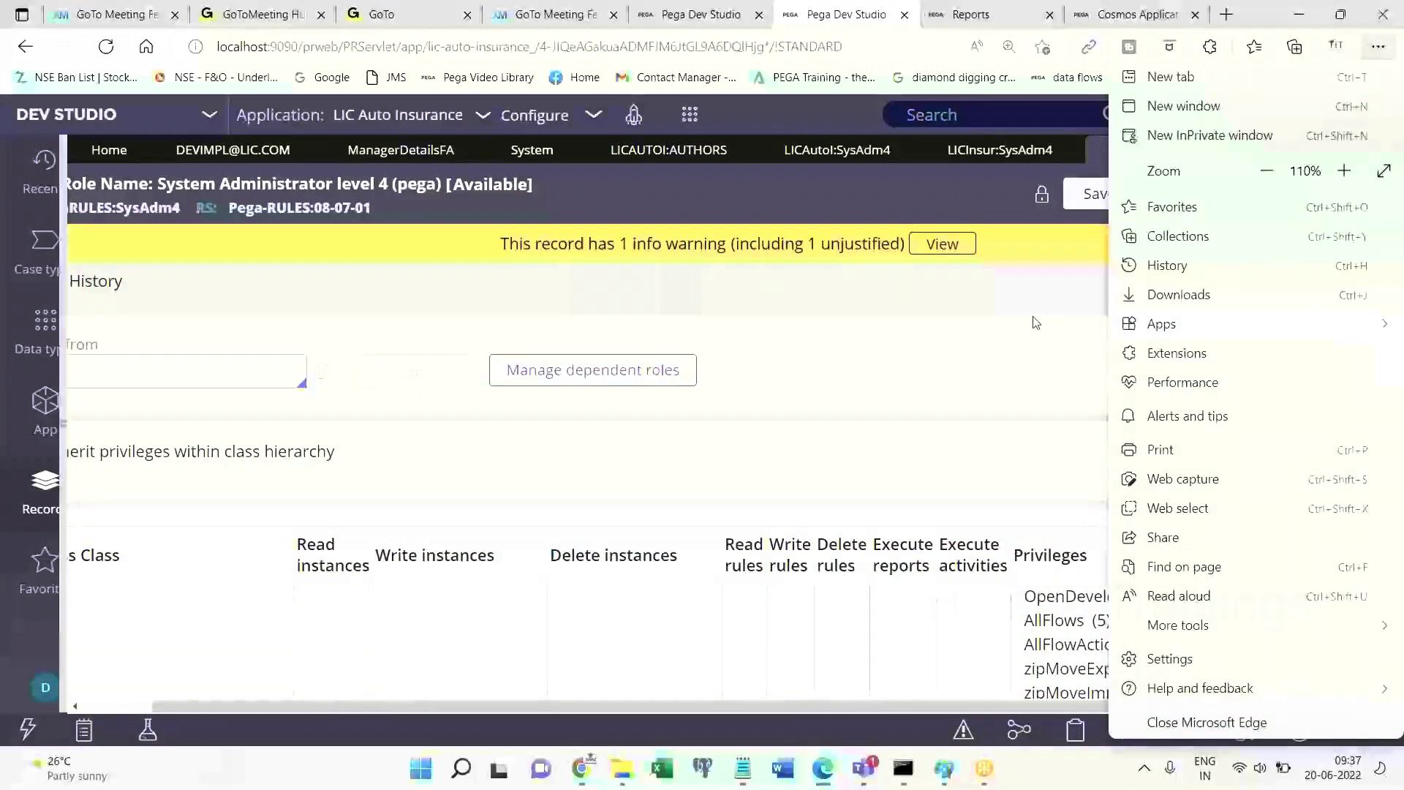
pyautogui.click(1056, 318)
pyautogui.moveTo(1394, 280); pyautogui.dragTo(1381, 253)
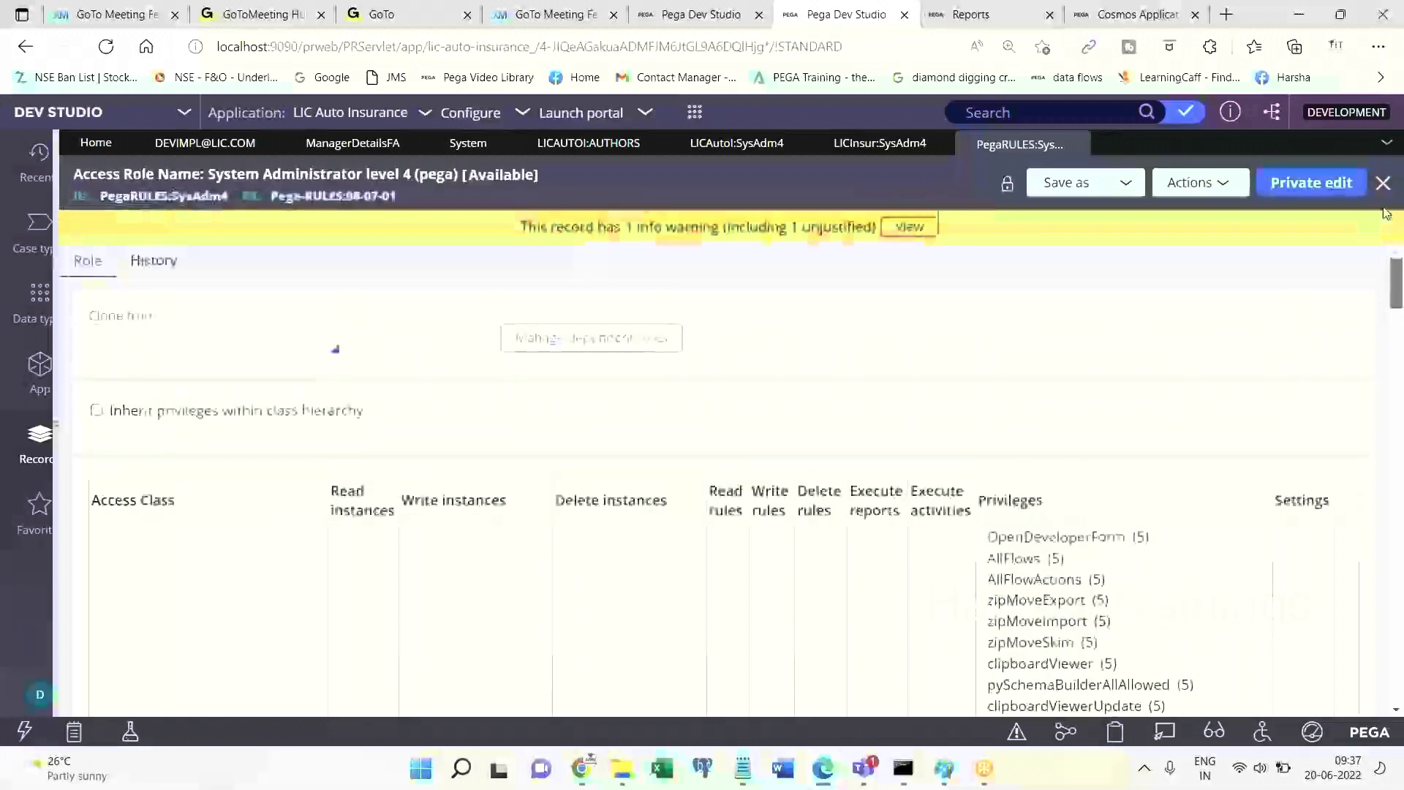
pyautogui.moveTo(1379, 252); pyautogui.dragTo(1368, 403)
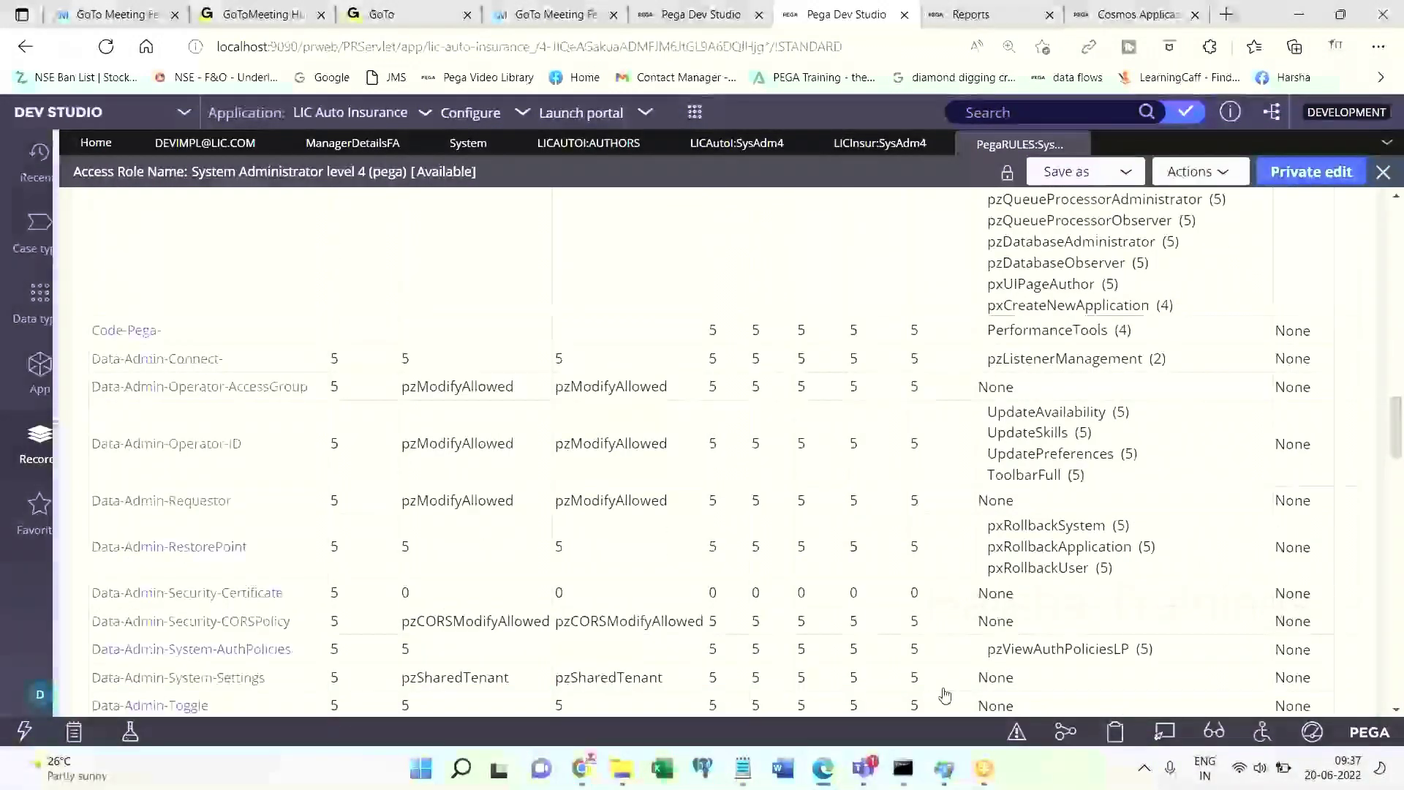
# Open Paint and draw a large outer rectangle about 1286 × 597 px on the canvas.
pyautogui.click(462, 767)
pyautogui.write('paint')
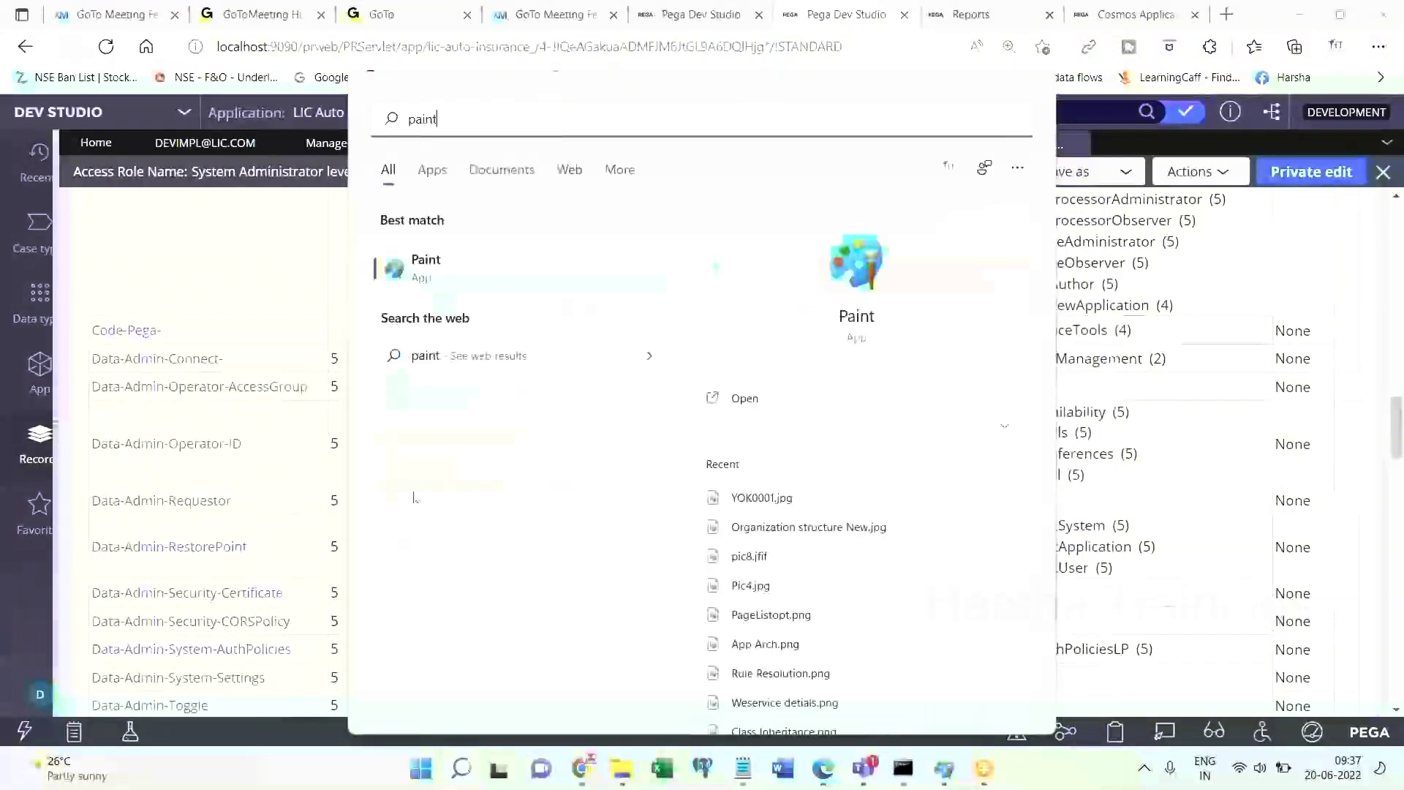
pyautogui.click(455, 269)
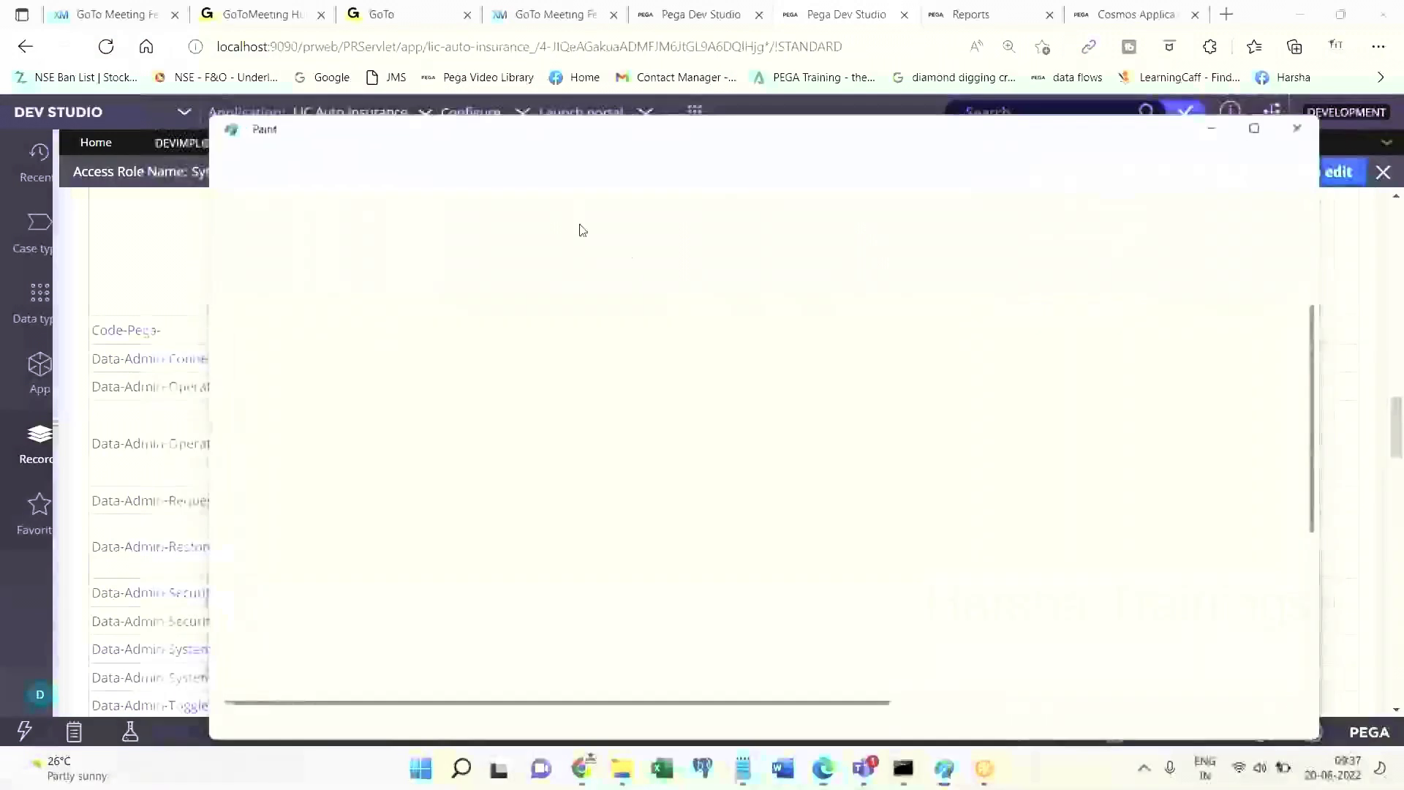
pyautogui.click(511, 89)
pyautogui.moveTo(328, 238); pyautogui.dragTo(391, 270)
pyautogui.moveTo(889, 579)
pyautogui.mouseDown()
pyautogui.moveTo(1284, 649)
pyautogui.moveTo(1269, 673)
pyautogui.mouseUp()
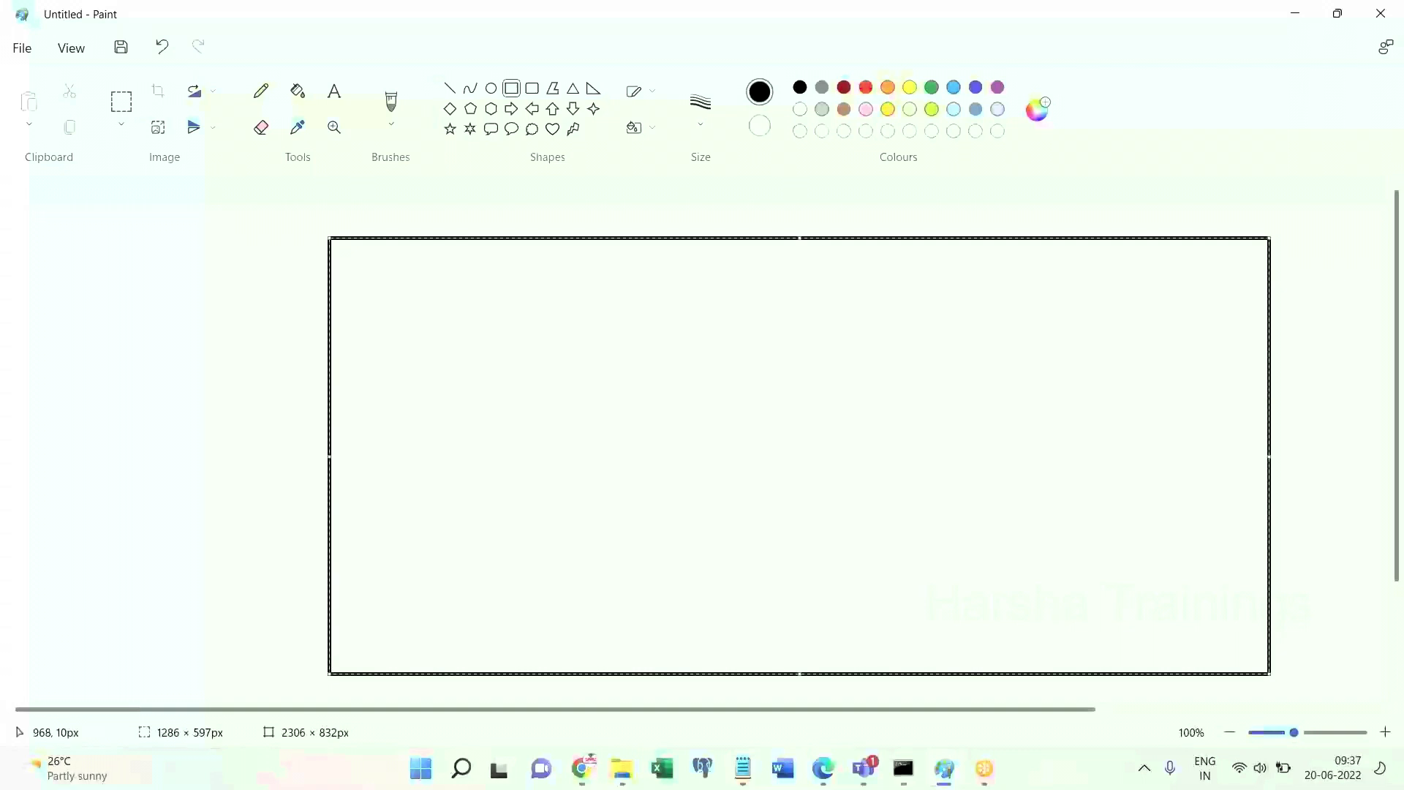
# Add the text label "Access Group" along the upper edge of the outer rectangle.
pyautogui.click(334, 91)
pyautogui.click(652, 223)
pyautogui.write('Access Gro')
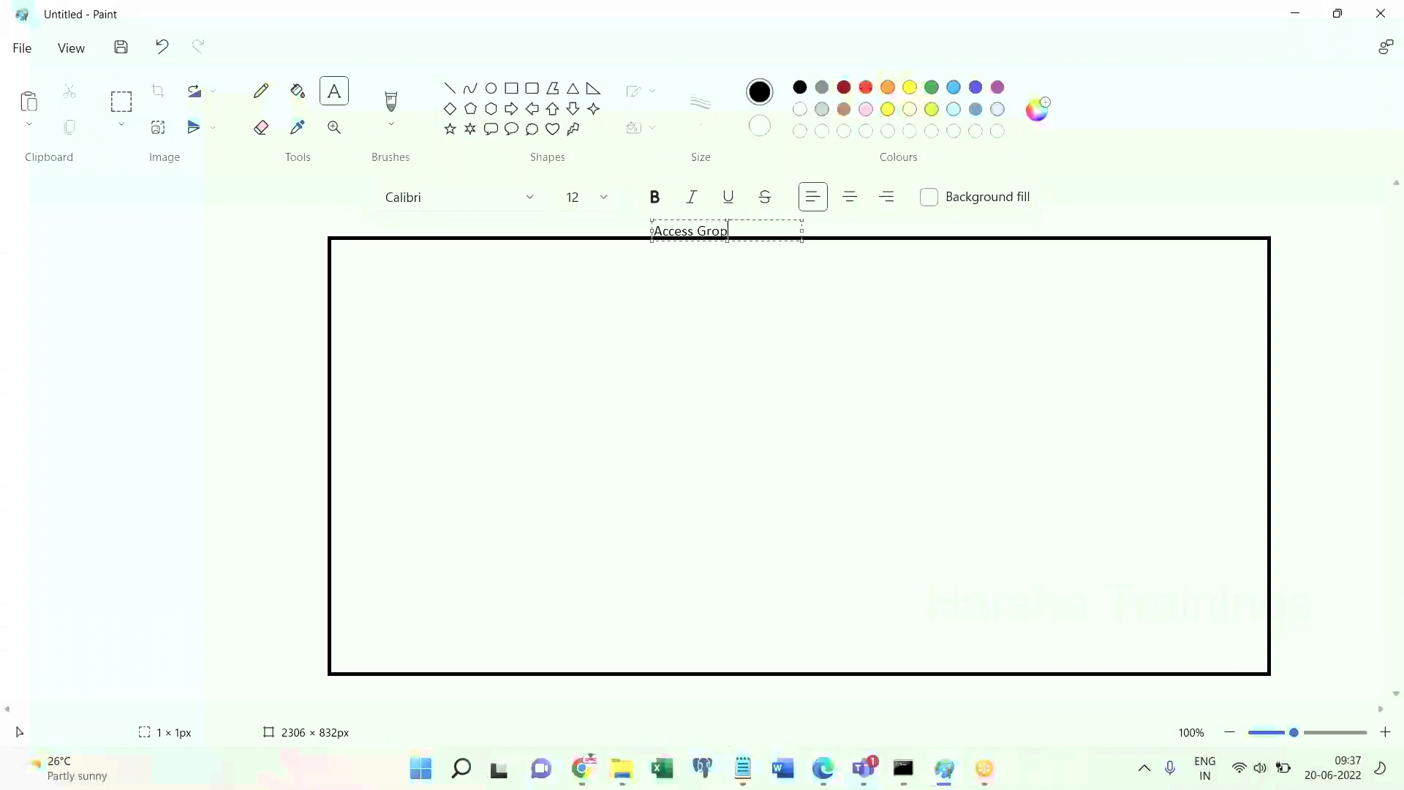
pyautogui.write('up')
pyautogui.click(680, 304)
# Draw a rectangle about 1032 × 488 px inside the outer one and label it "Access Role Name" above its upper edge.
pyautogui.click(511, 87)
pyautogui.moveTo(451, 290); pyautogui.dragTo(1171, 508)
pyautogui.moveTo(1206, 585); pyautogui.dragTo(1205, 646)
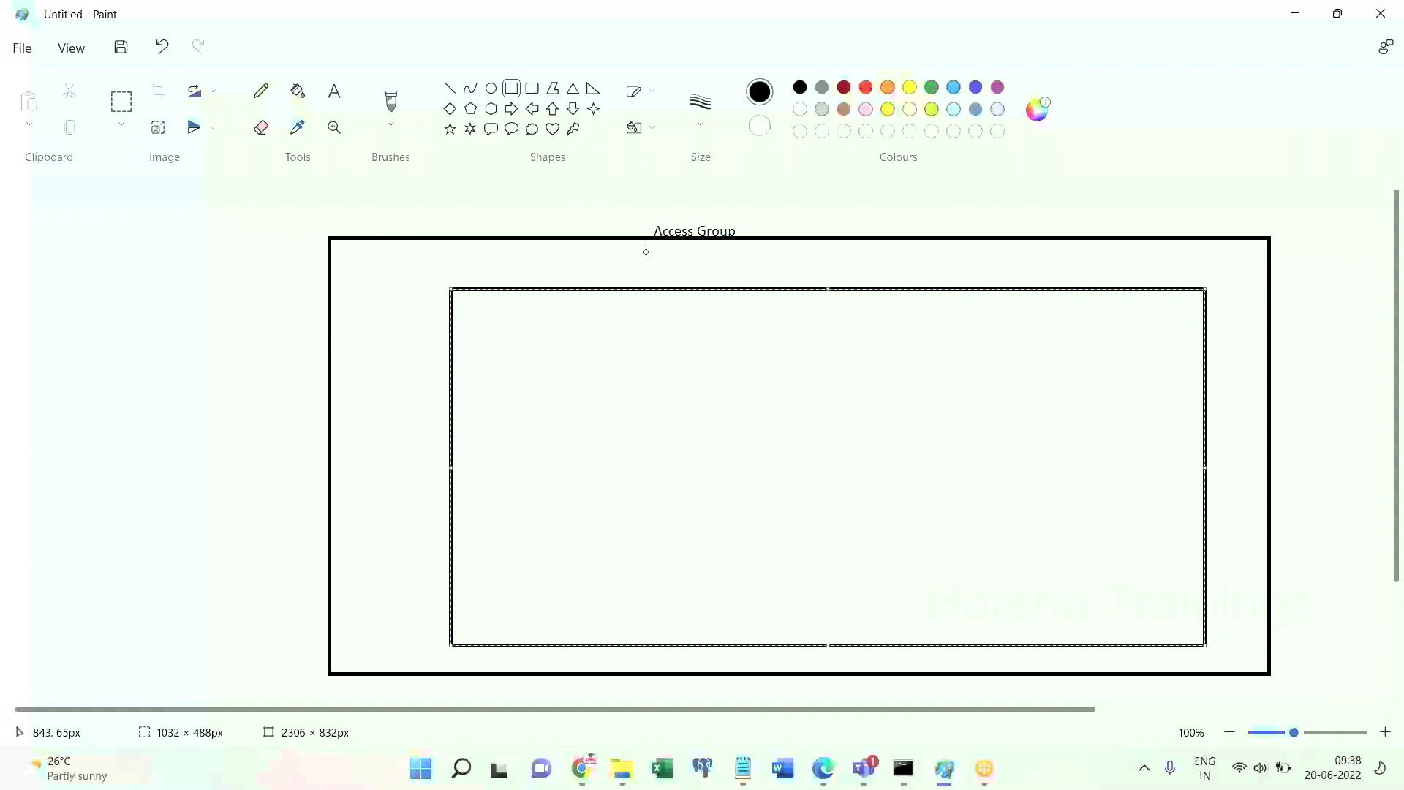
pyautogui.click(338, 88)
pyautogui.click(614, 274)
pyautogui.write('Access Role Name')
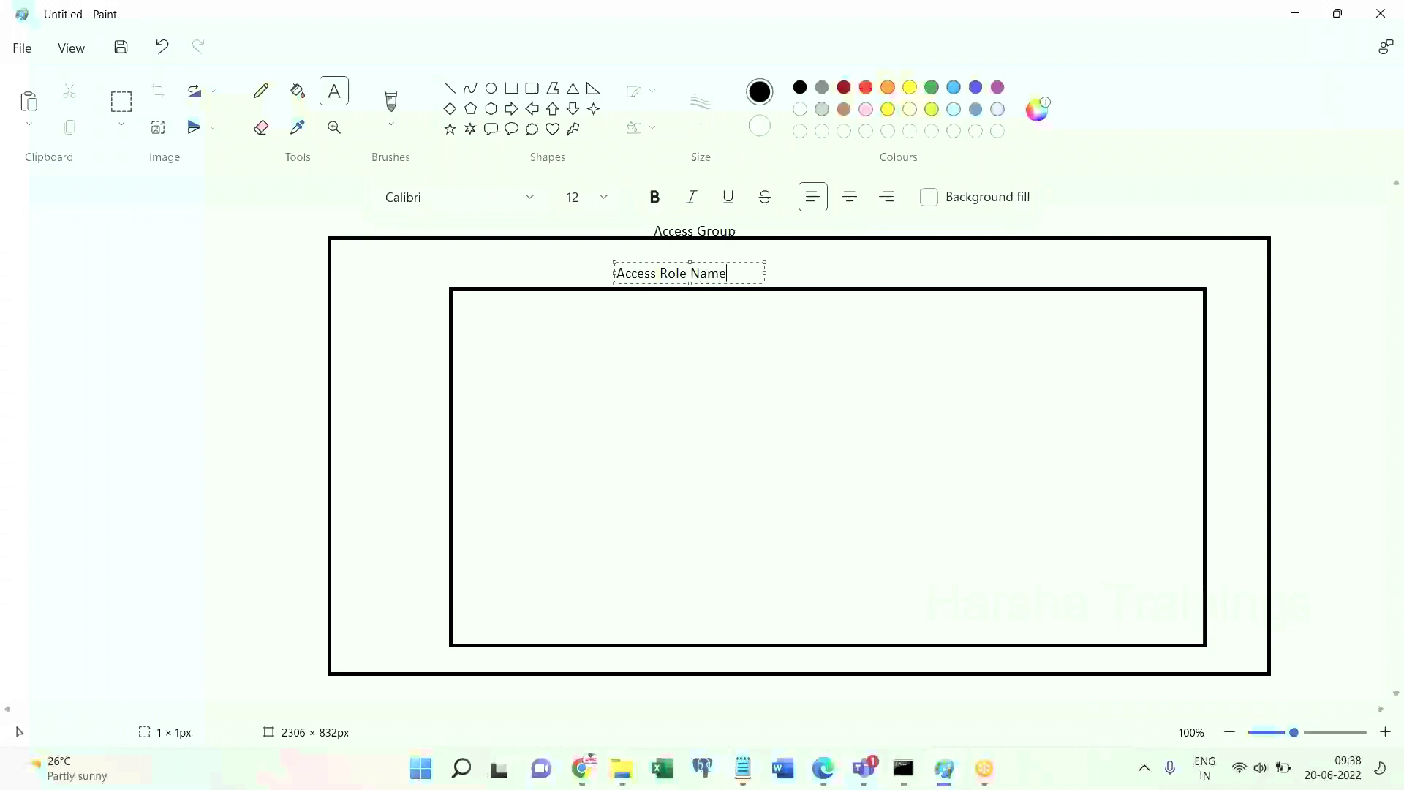
pyautogui.click(677, 369)
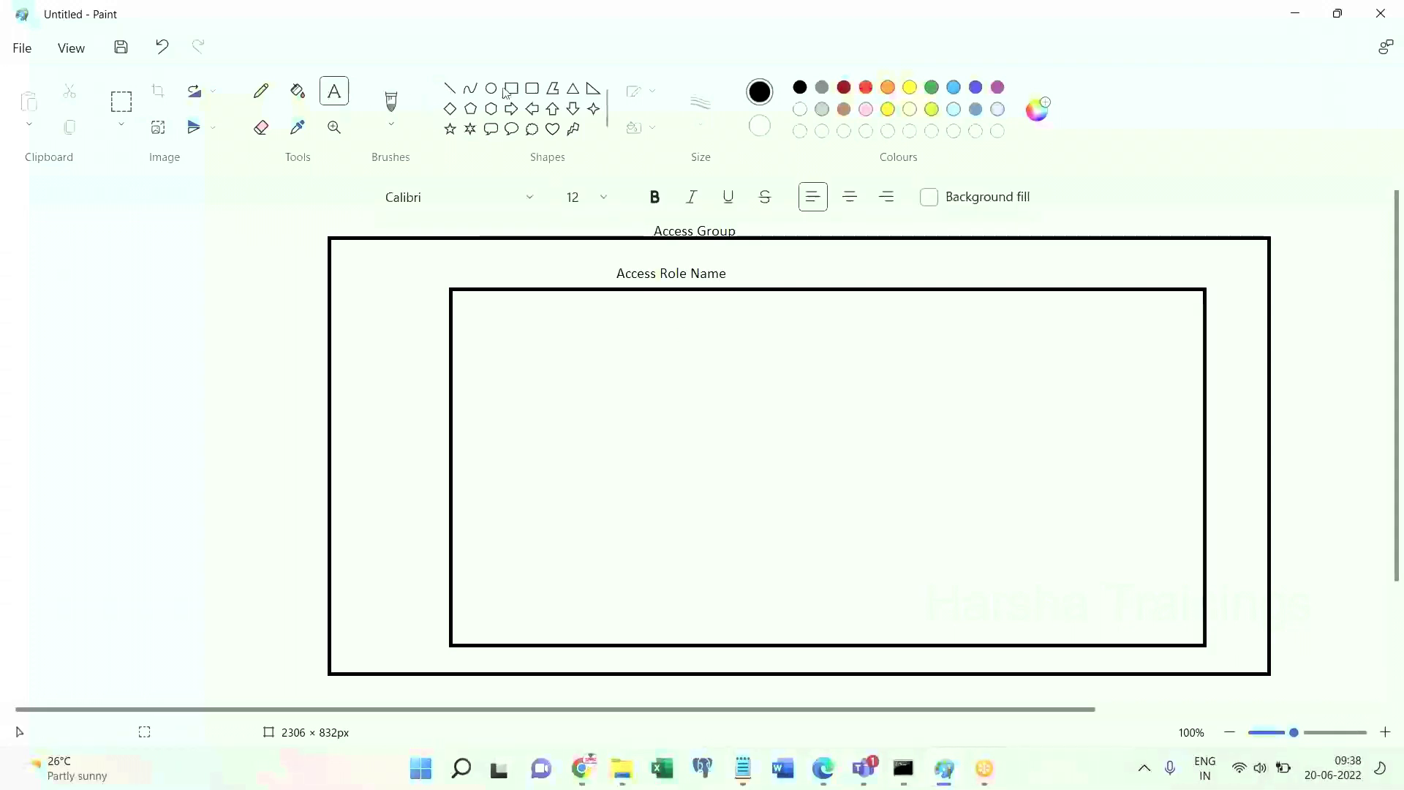
# Draw two stacked rounded rectangles inside the Access Role Name box, the lower one about 878 × 133 px.
pyautogui.click(532, 87)
pyautogui.moveTo(514, 349); pyautogui.dragTo(1161, 469)
pyautogui.moveTo(521, 501); pyautogui.dragTo(1164, 598)
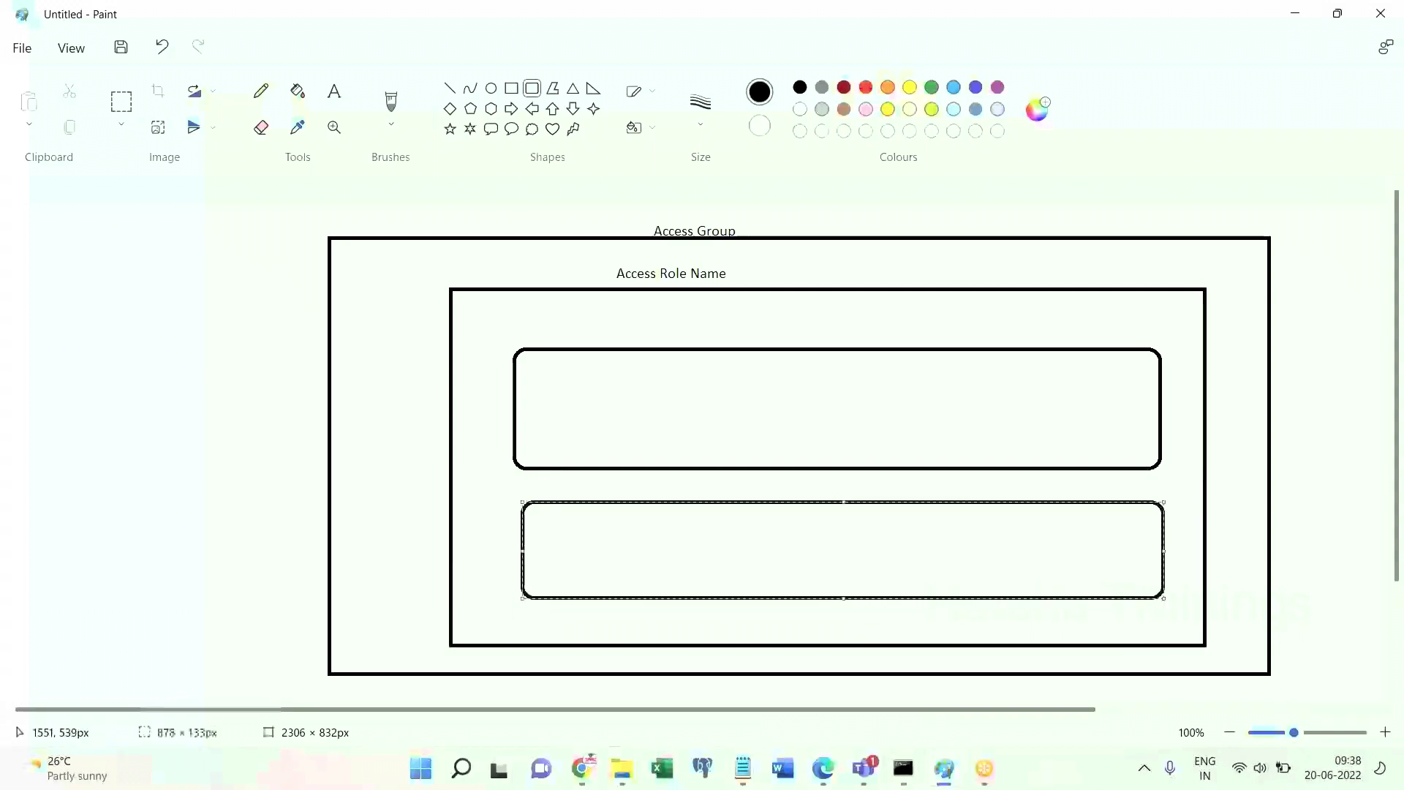
# Label the upper rounded rectangle "Access Role To Objec" and the lower one "Access Role To Object".
pyautogui.click(334, 91)
pyautogui.click(690, 314)
pyautogui.write('Access ')
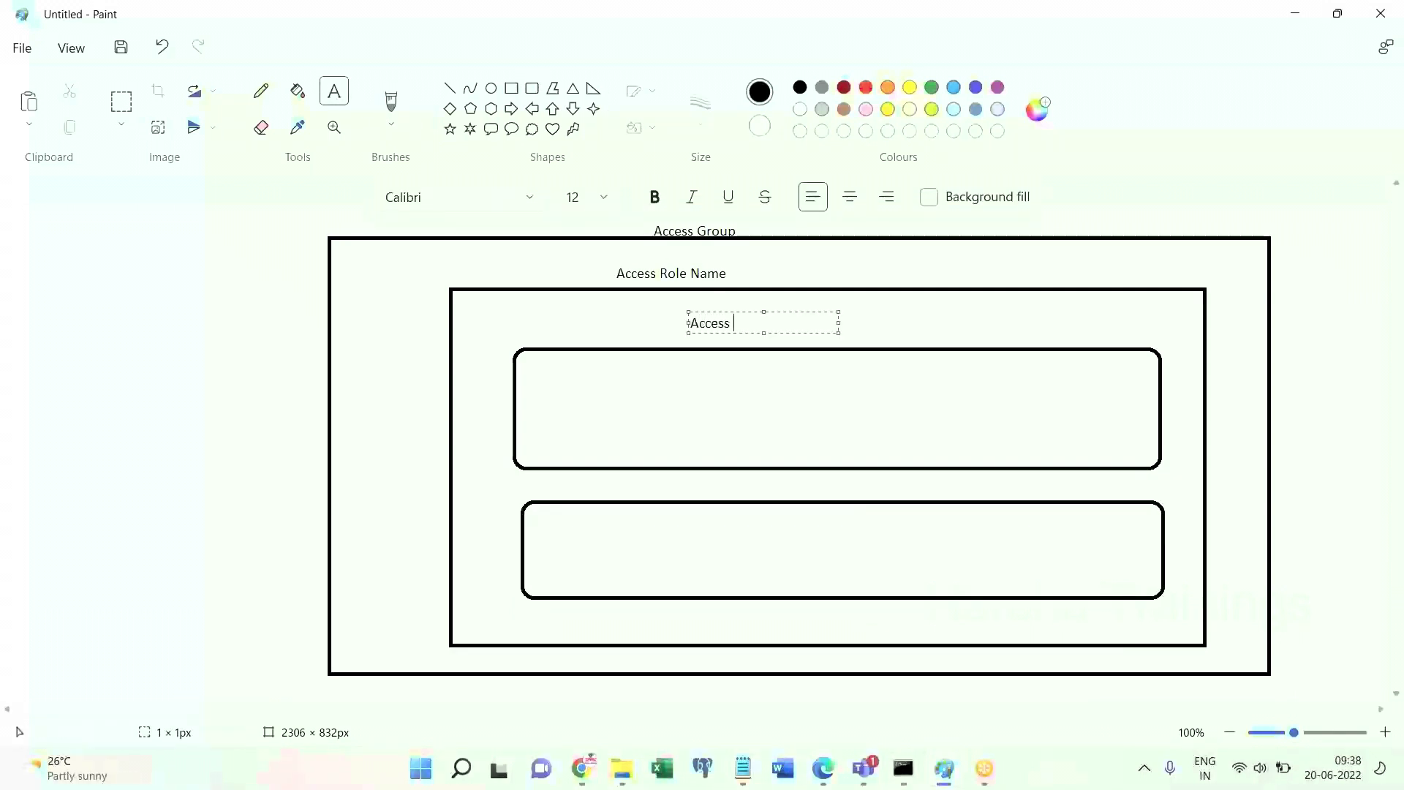
pyautogui.write('Role To Objec')
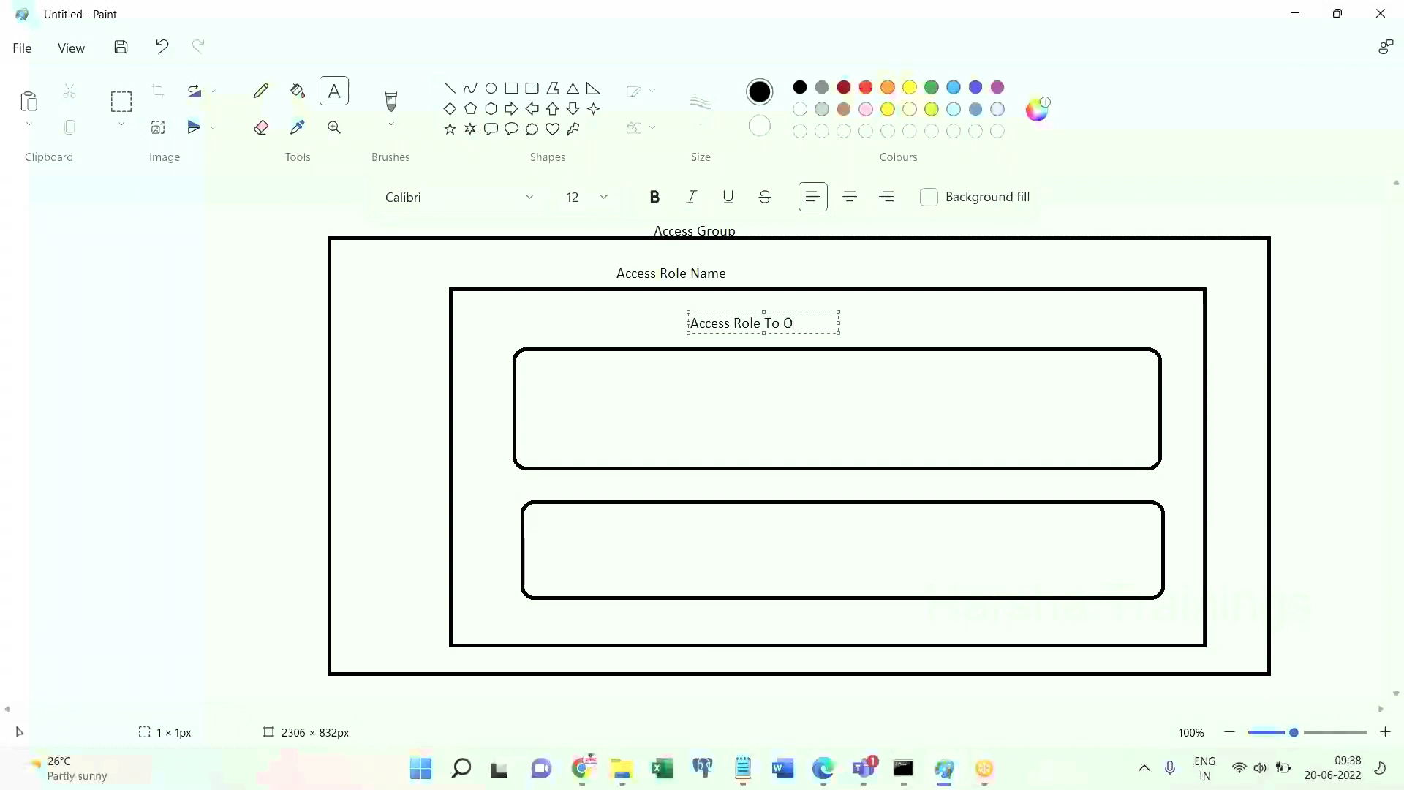
pyautogui.click(692, 484)
pyautogui.write('Access ')
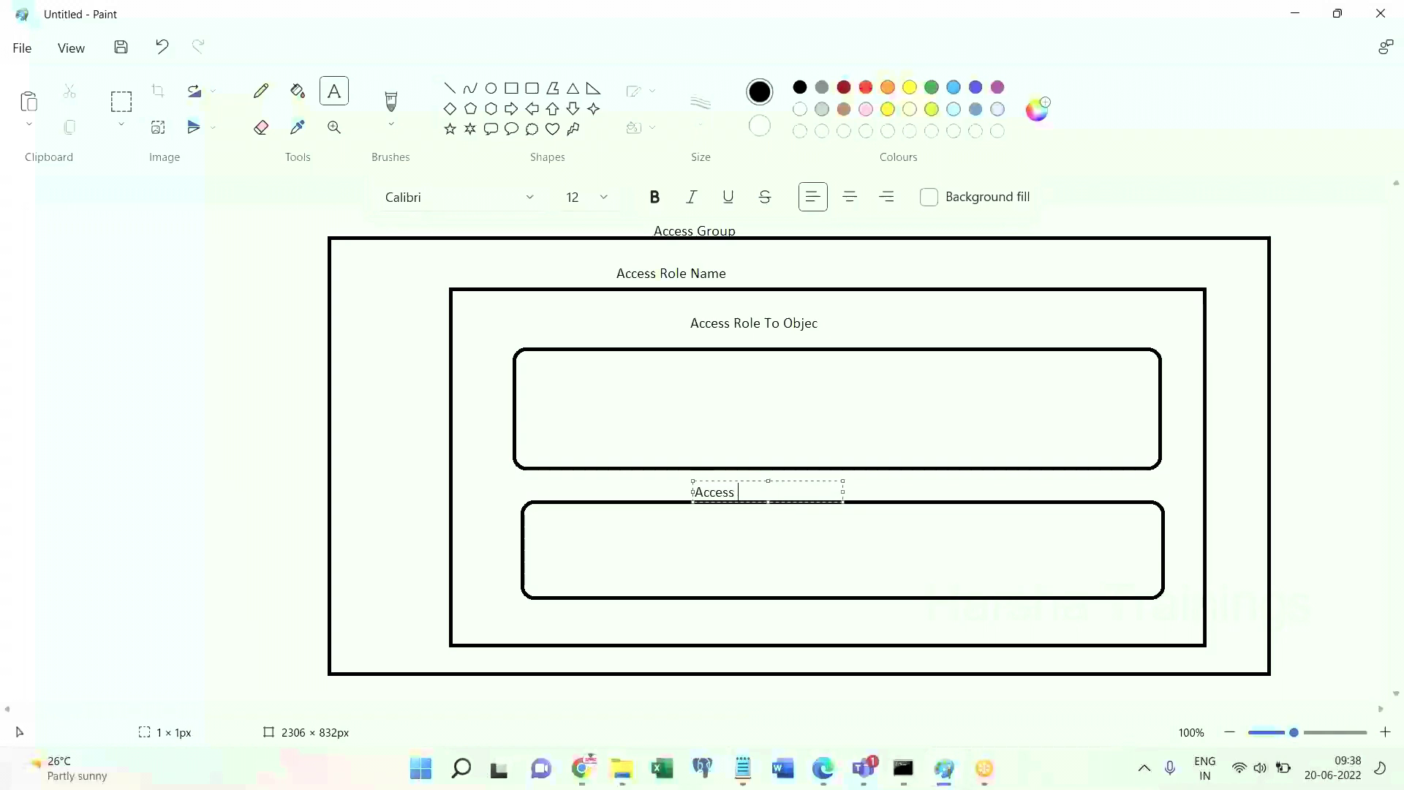
pyautogui.write('Role To Object')
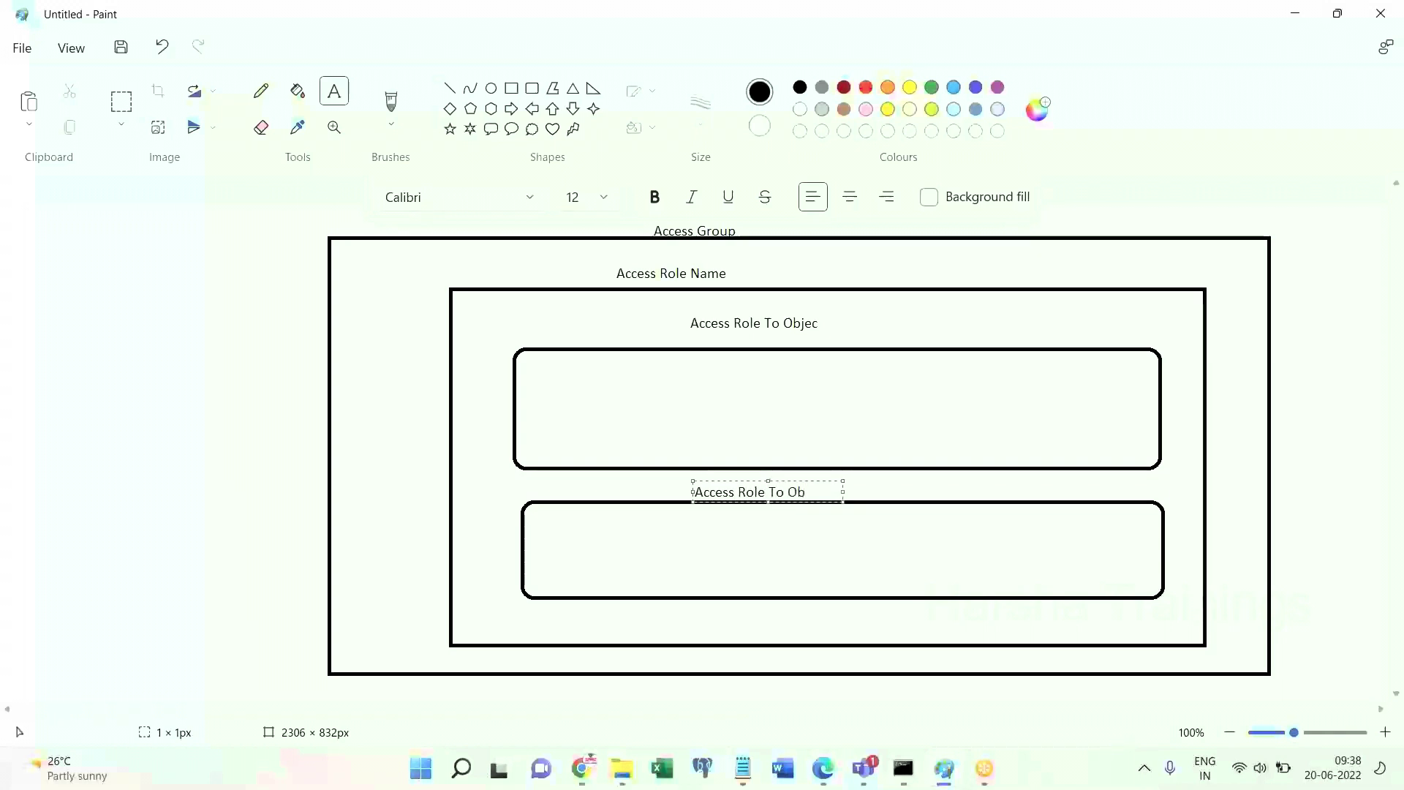
pyautogui.click(1247, 464)
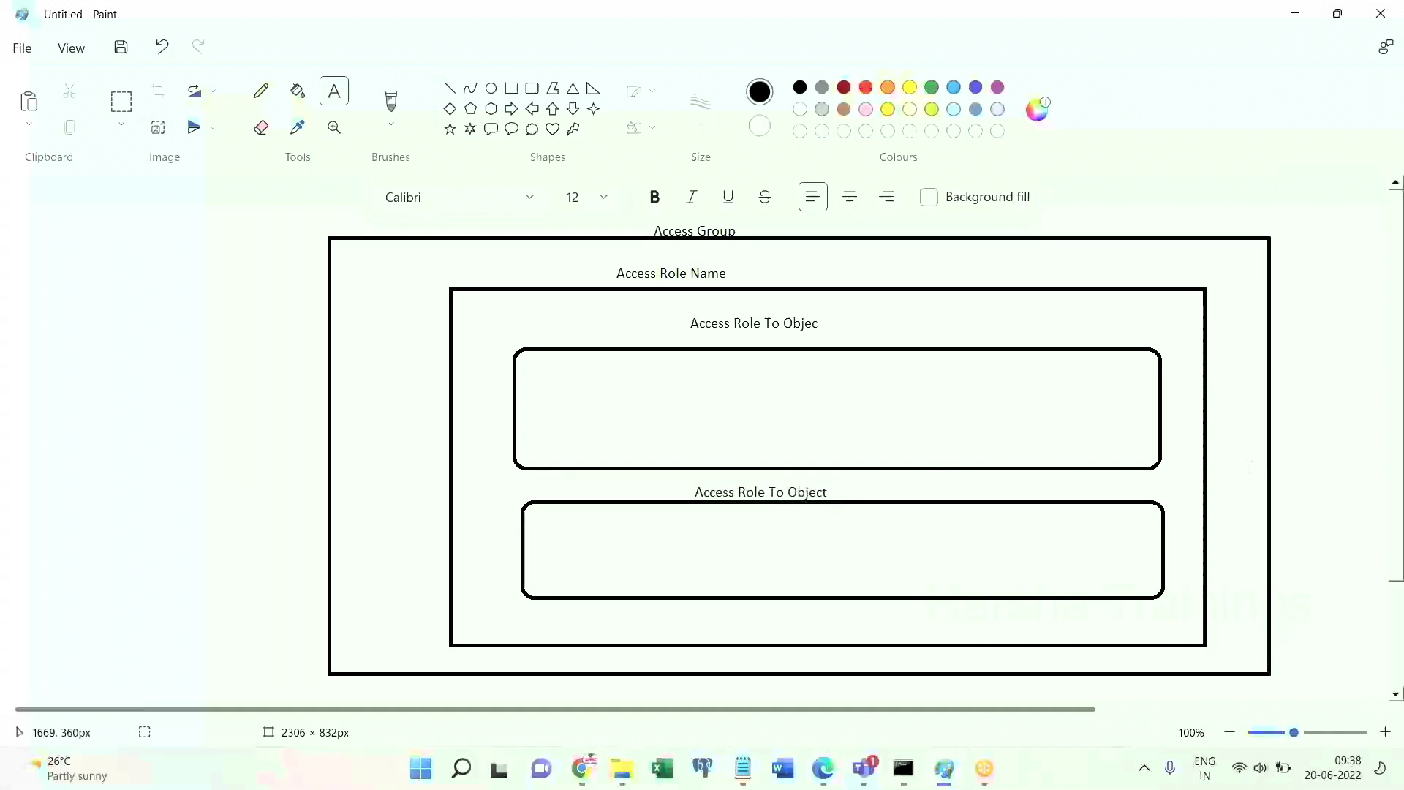
pyautogui.click(1305, 13)
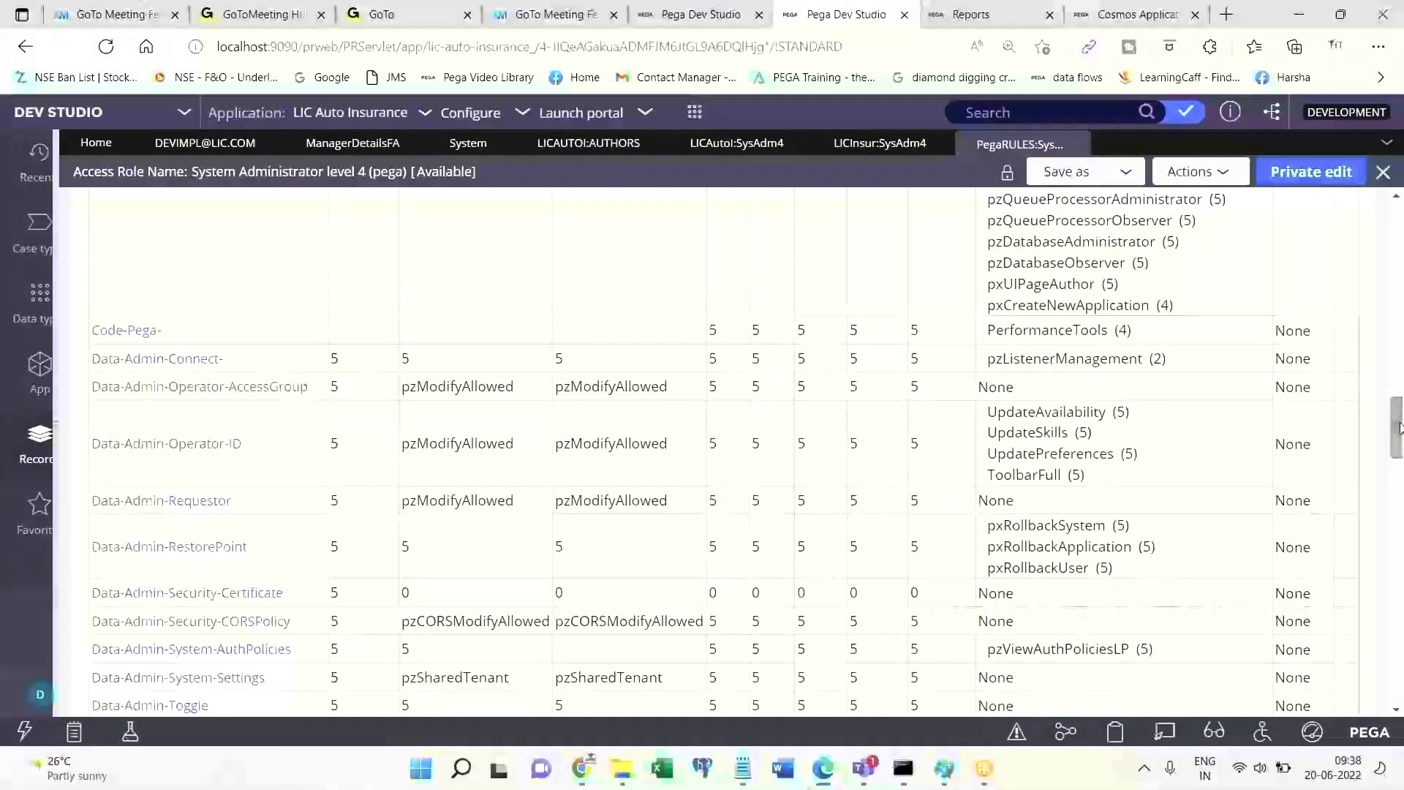
pyautogui.moveTo(1395, 430); pyautogui.dragTo(1381, 333)
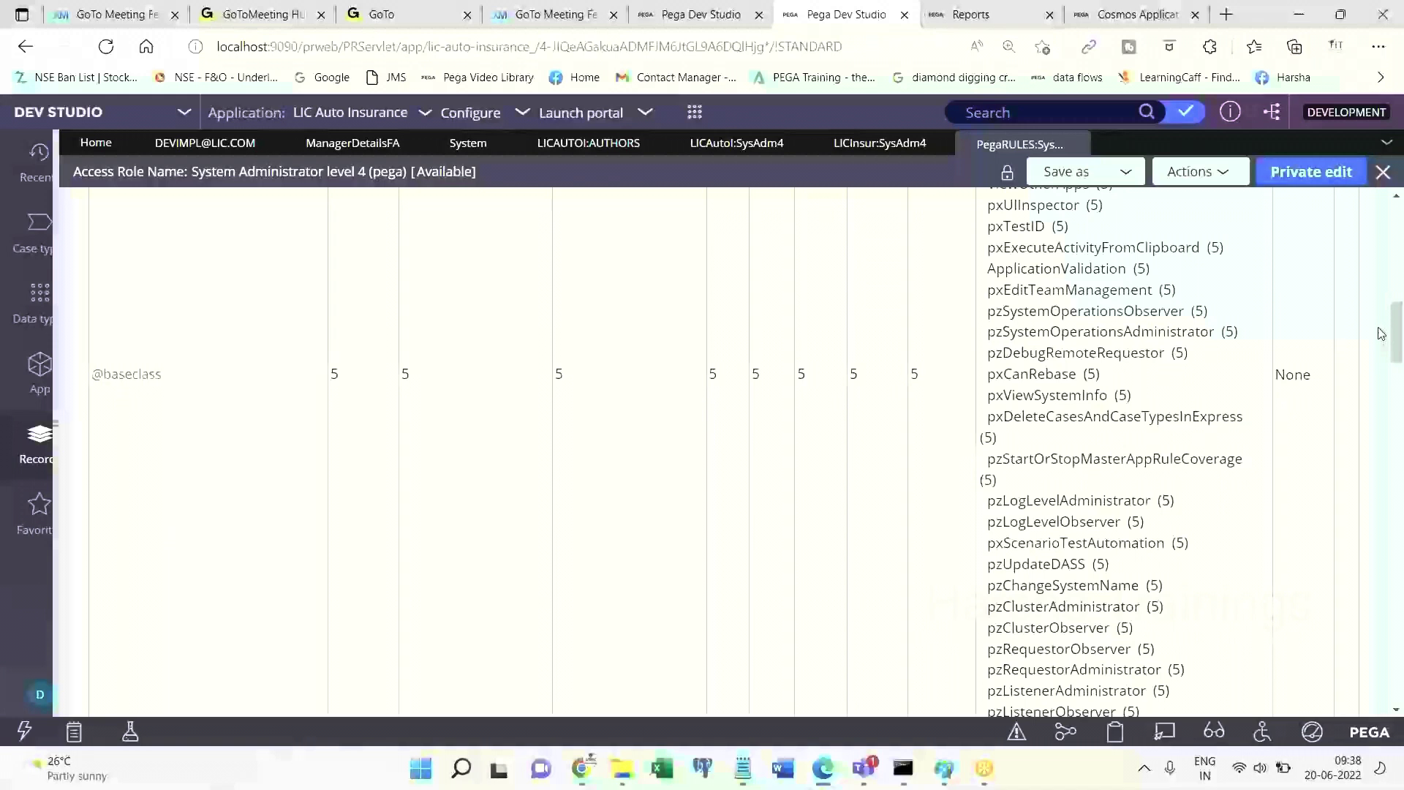
pyautogui.moveTo(755, 773)
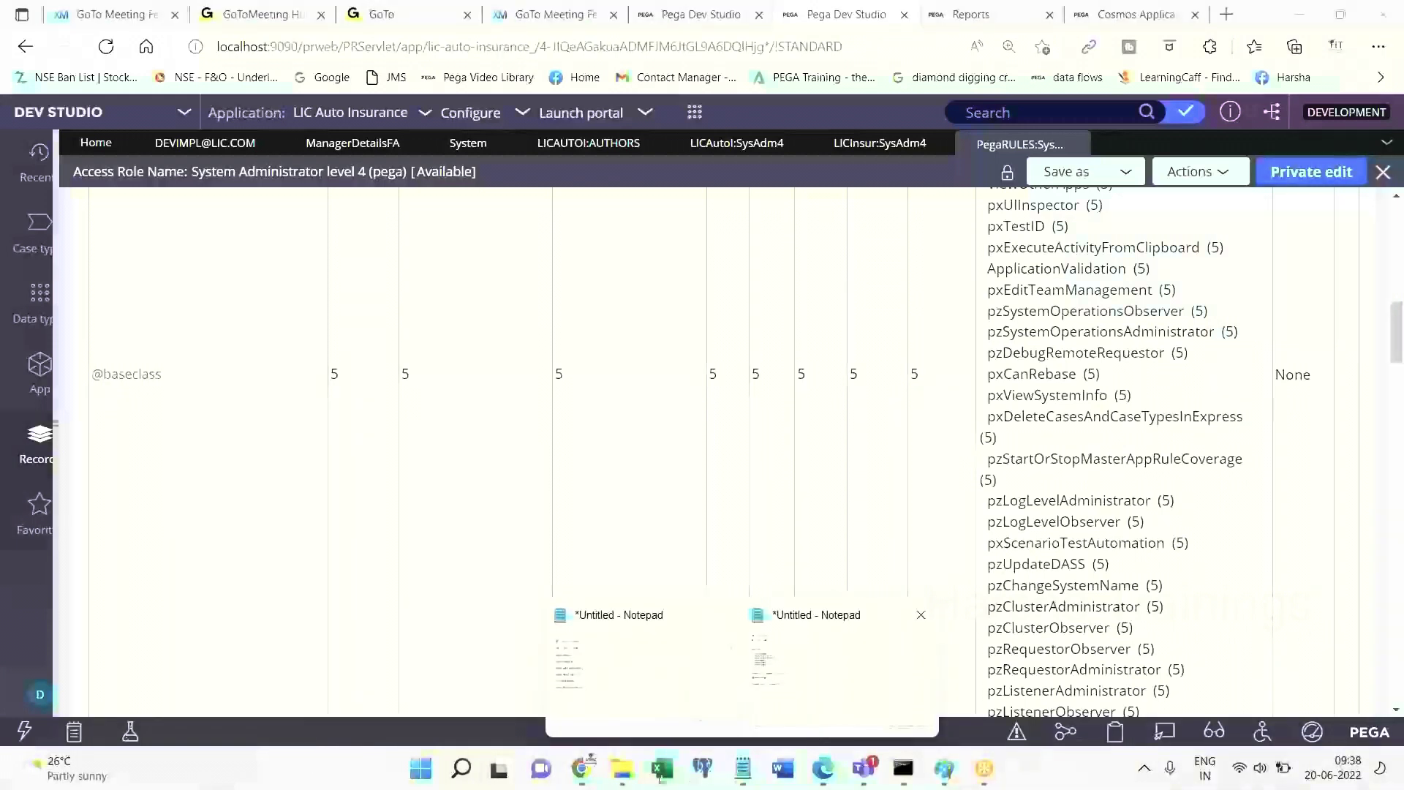
pyautogui.moveTo(944, 775)
pyautogui.click(1131, 706)
pyautogui.click(837, 322)
pyautogui.write('@baseClass')
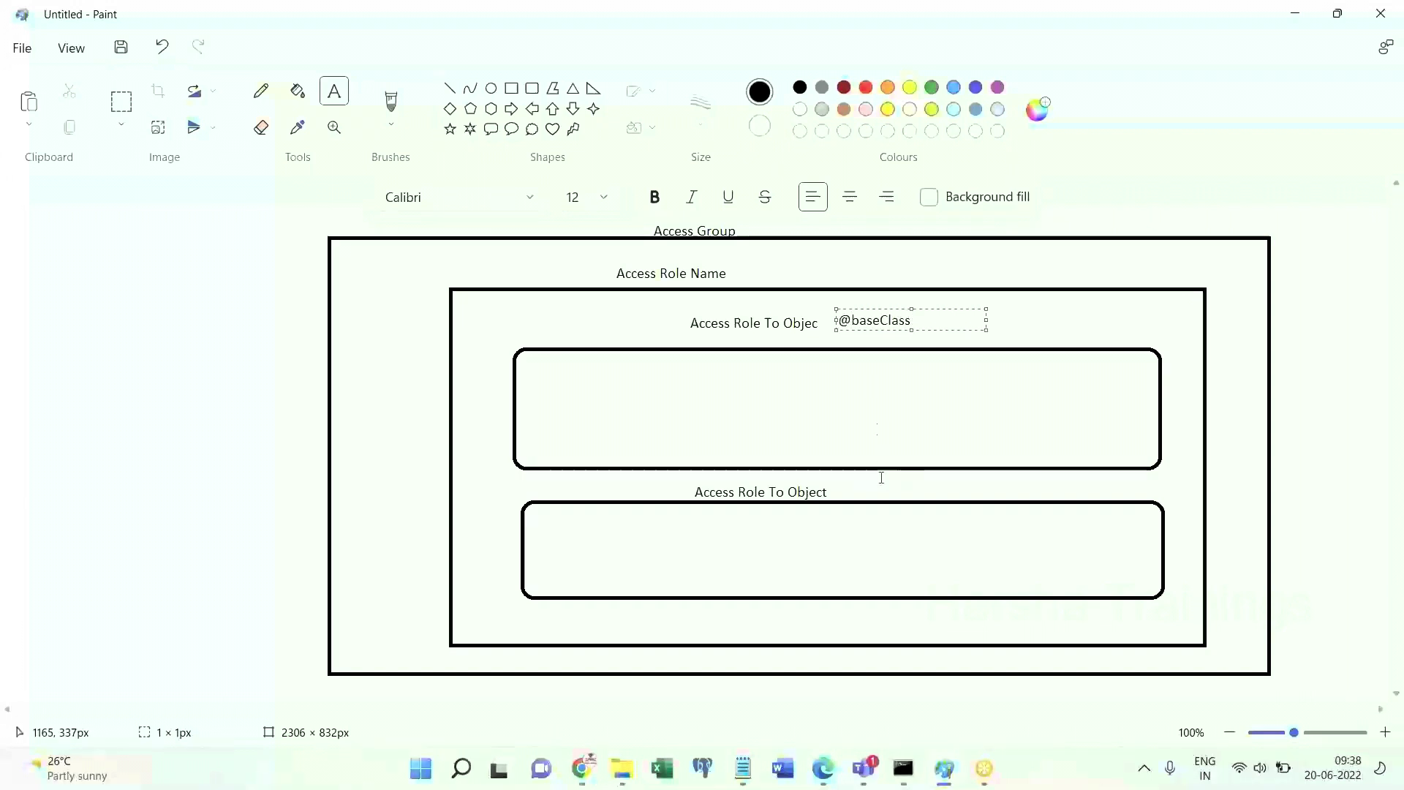
pyautogui.click(846, 490)
pyautogui.click(846, 489)
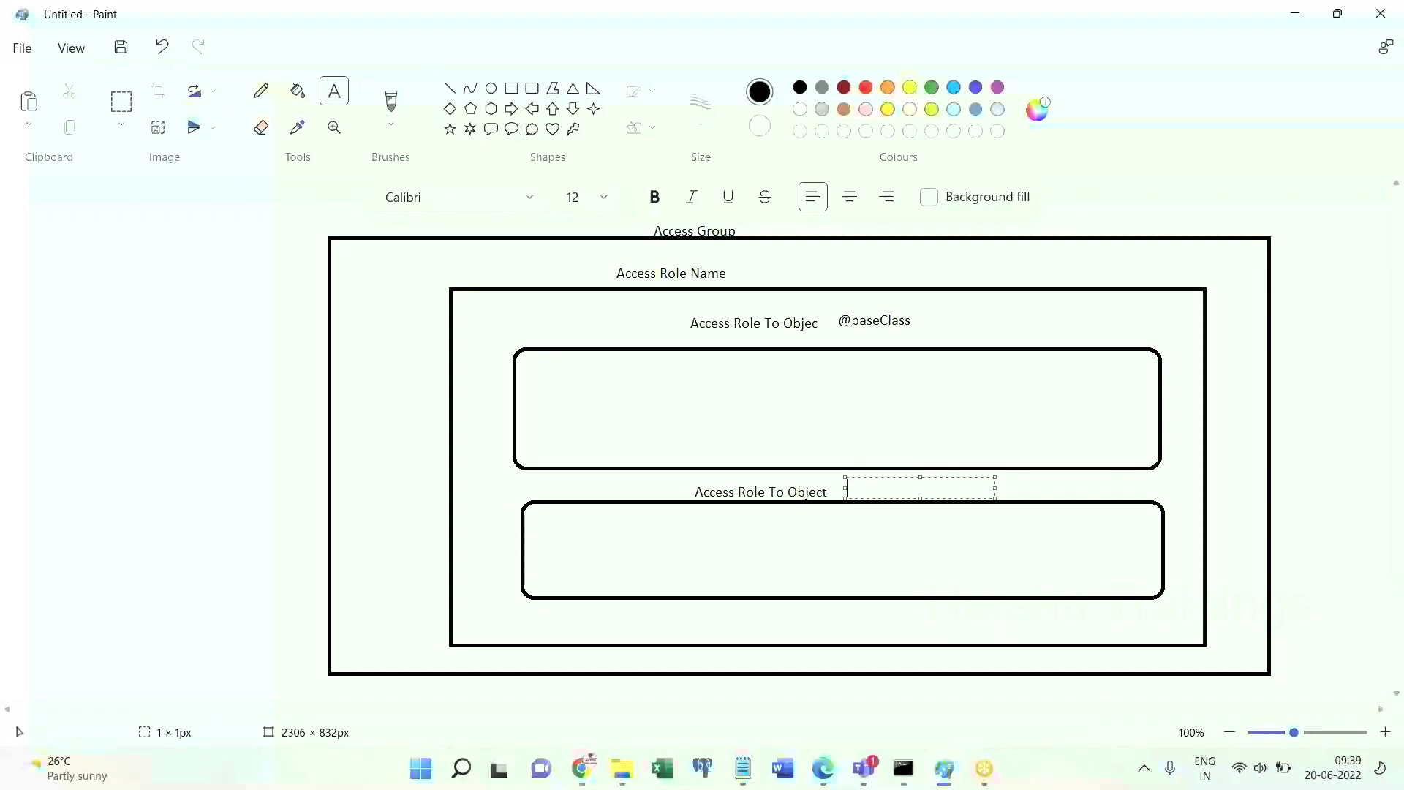
pyautogui.write('Data-')
pyautogui.click(1339, 427)
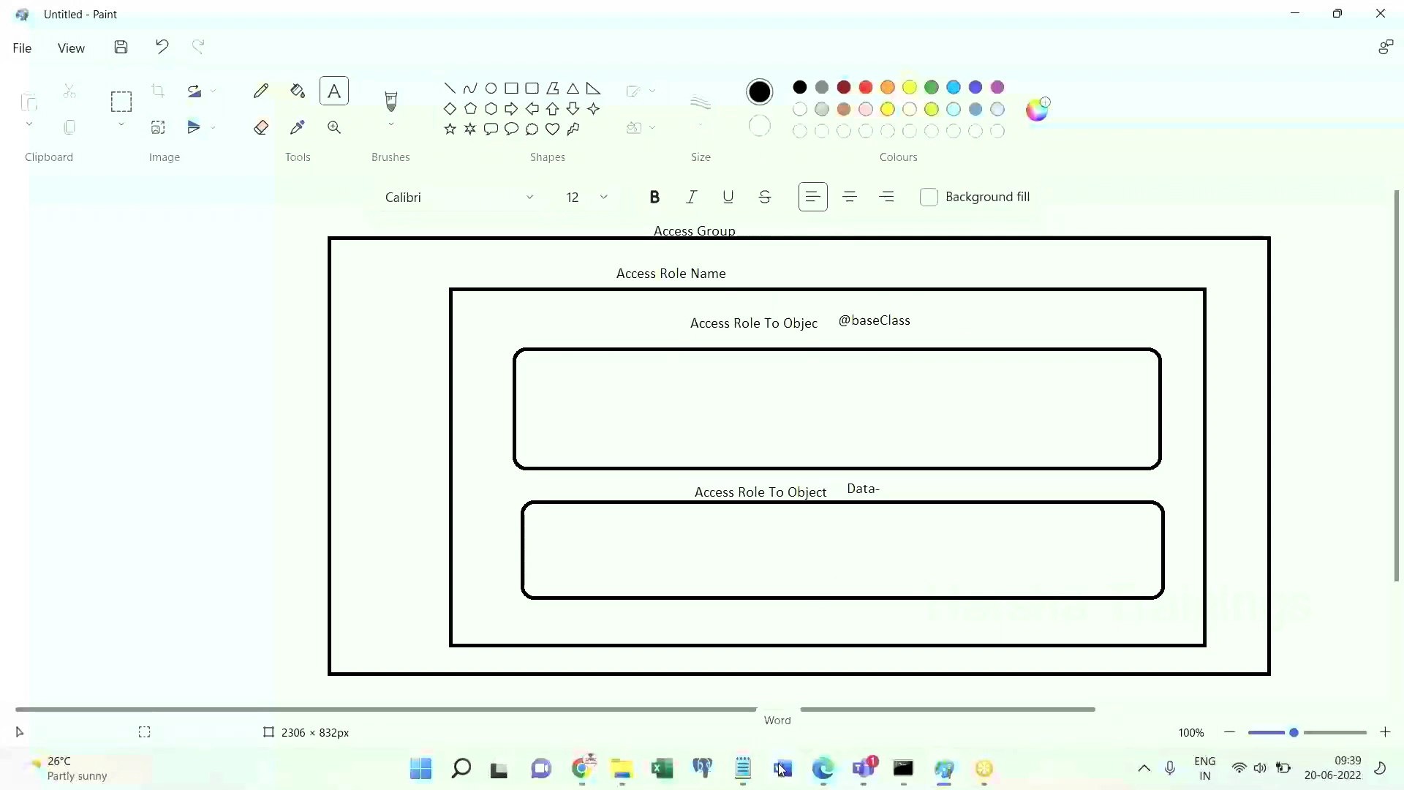
# Switch to the PegaRULES:SysAdm4 role in the browser and examine the start of its privileges list, including AllFlows.
pyautogui.hotkey('alt', 'Tab')
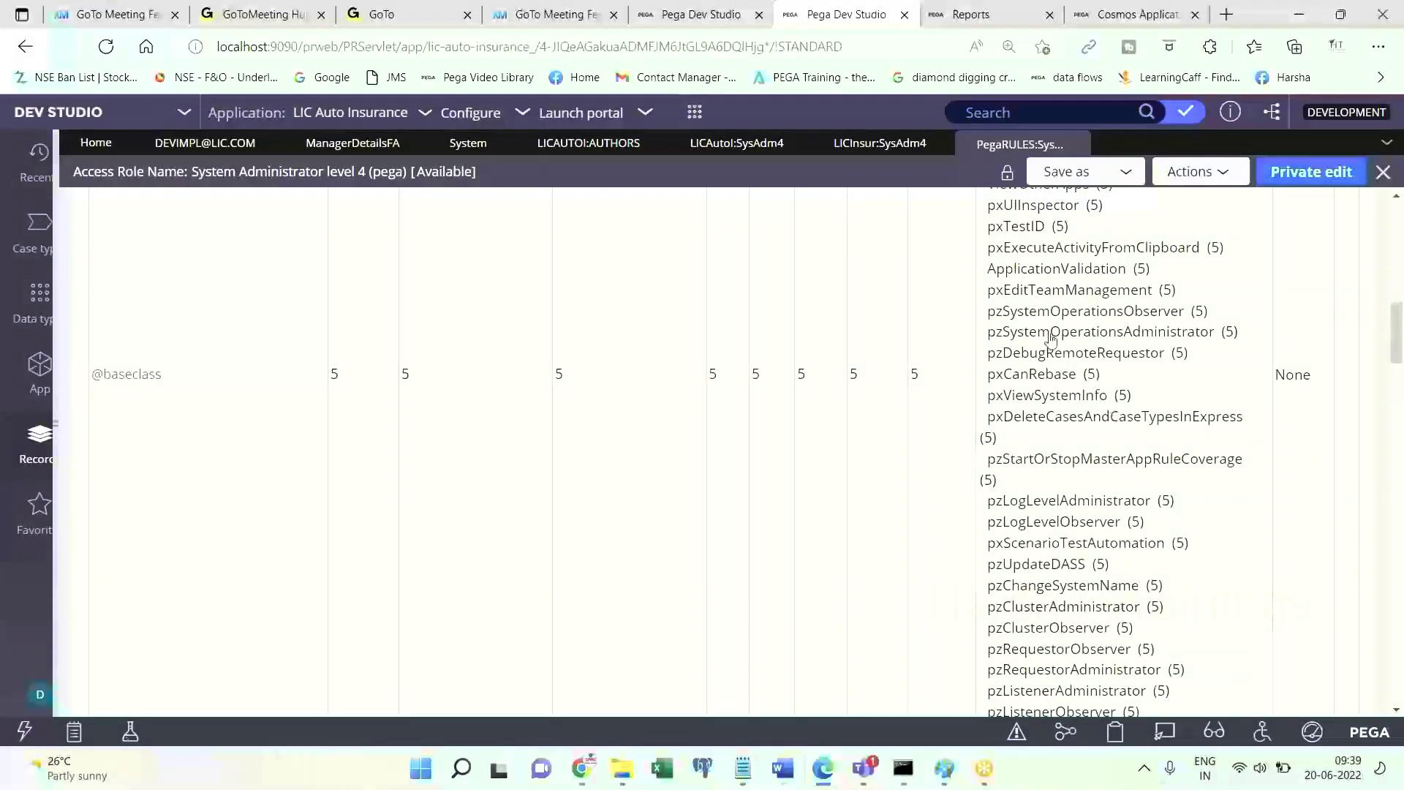
pyautogui.moveTo(1396, 323); pyautogui.dragTo(1396, 248)
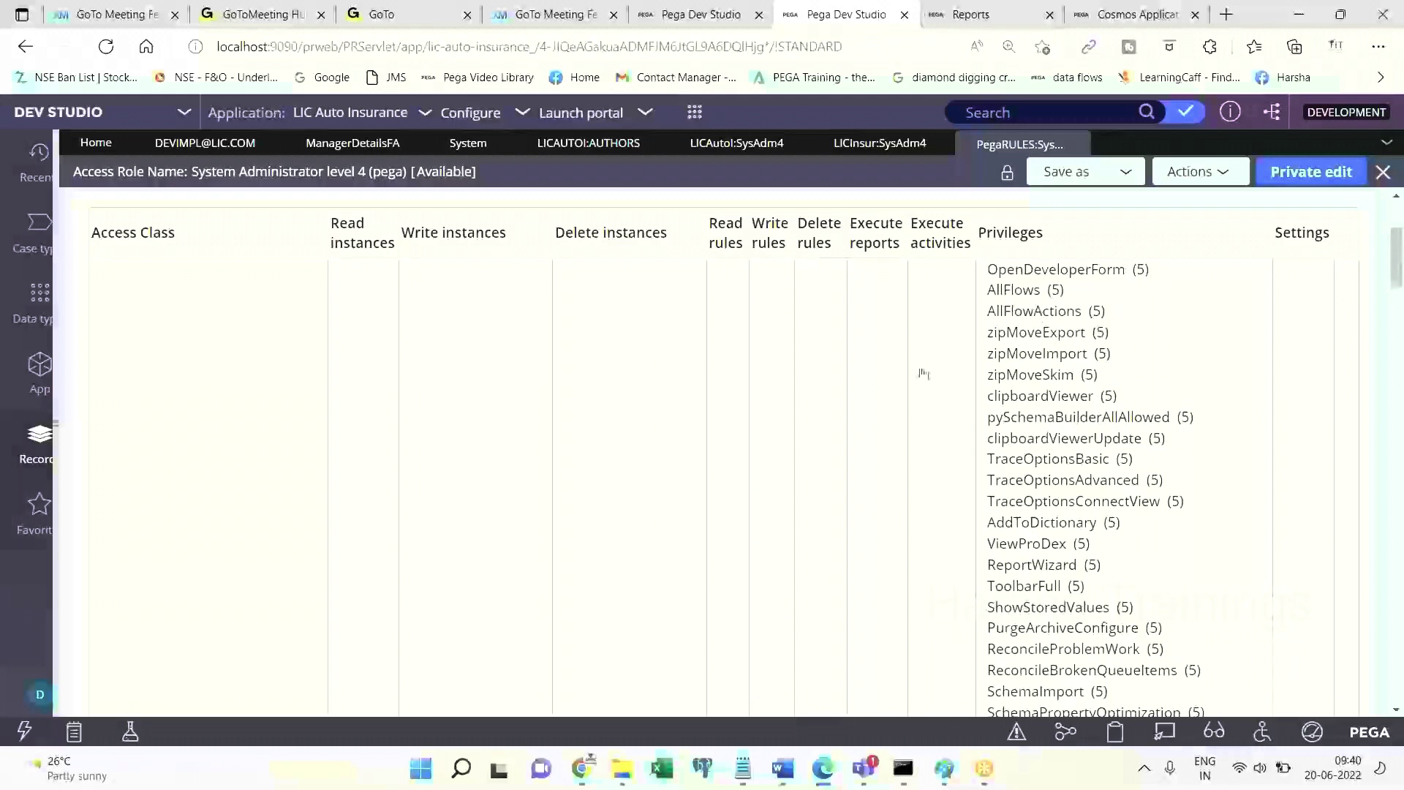
# Switch back to Paint and add the text "FlowsOfDataClass" inside the lower rounded rectangle.
pyautogui.click(822, 769)
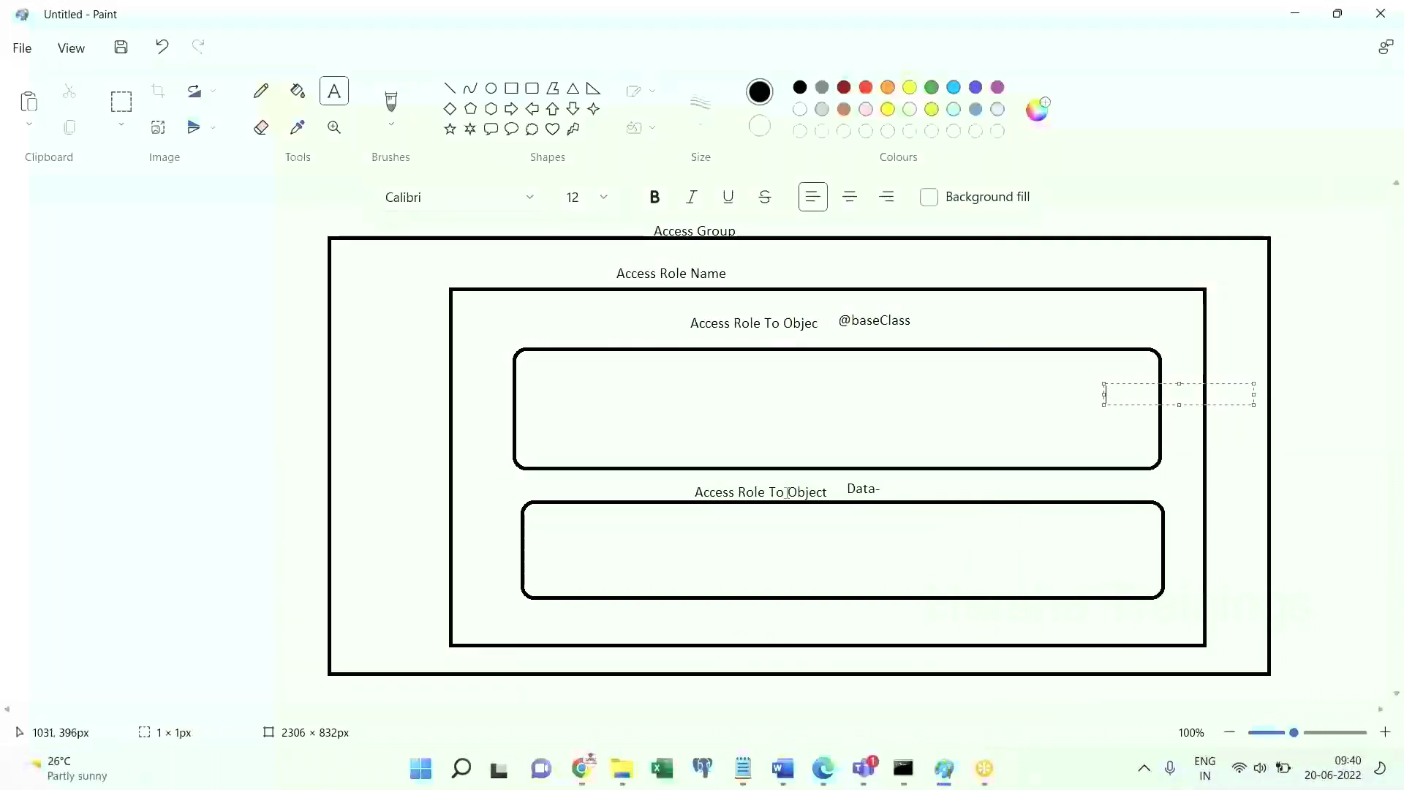
pyautogui.click(749, 547)
pyautogui.click(747, 539)
pyautogui.write('Fl')
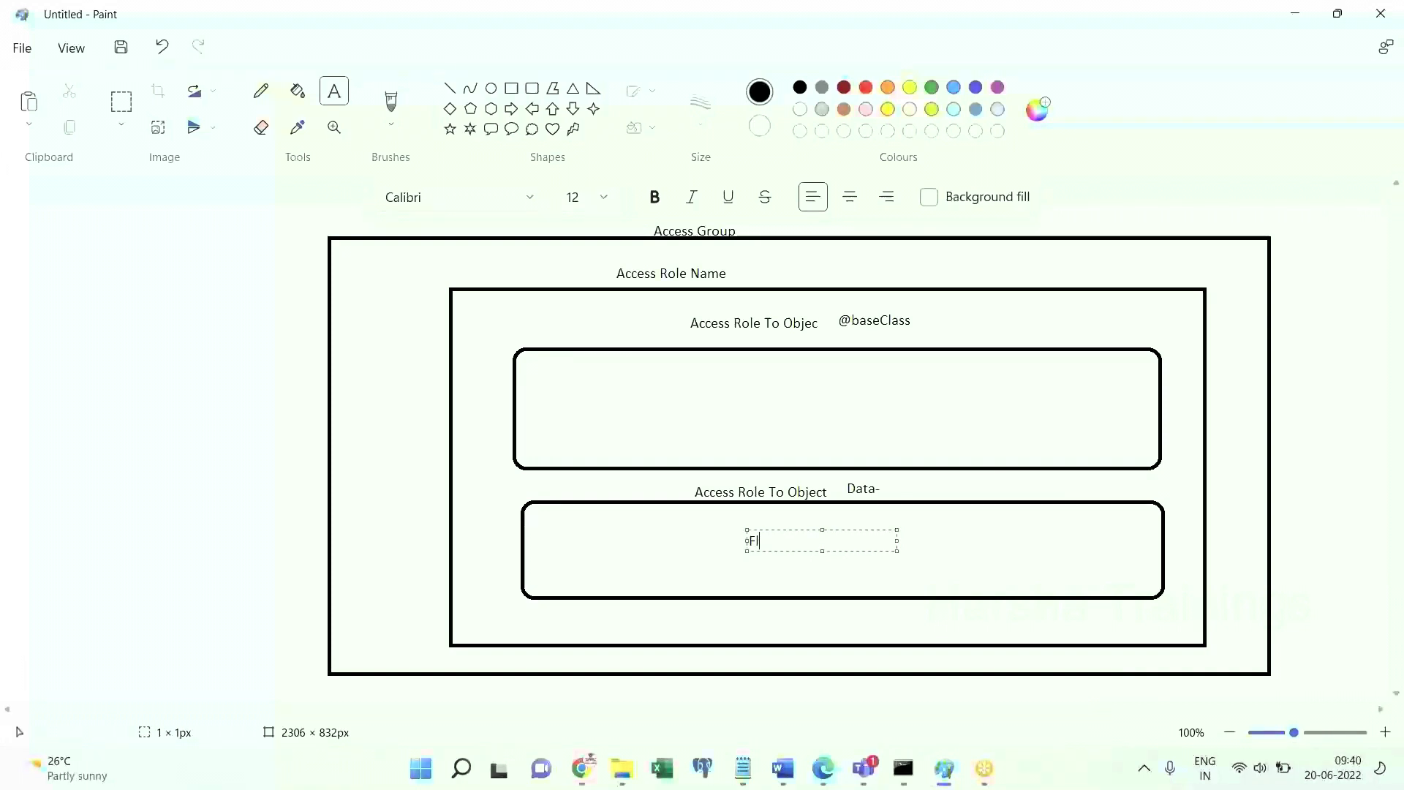
pyautogui.write('owsOfDataClass')
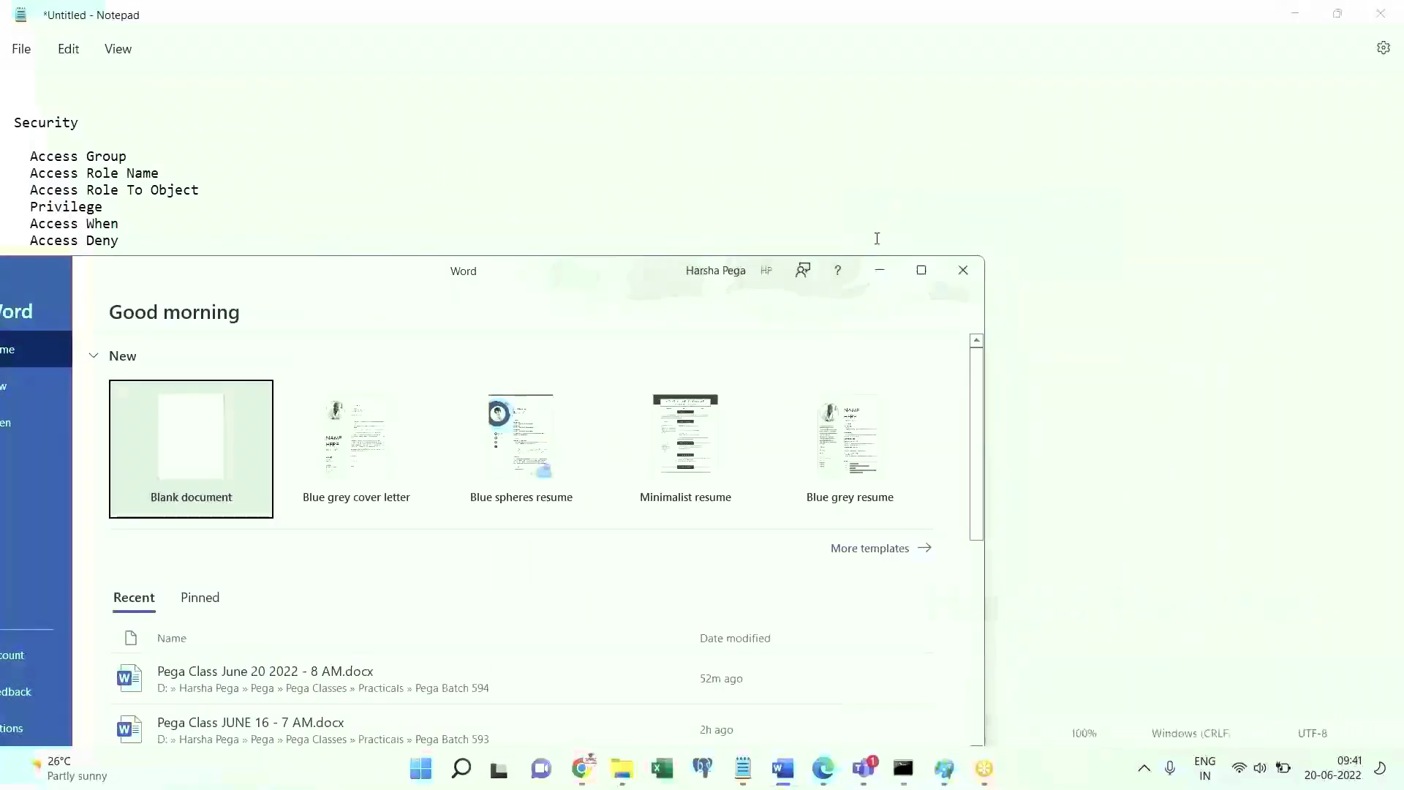
# Clear the Word and Notepad windows away and return to the PegaRULES:SysAdm4 privileges in the browser.
pyautogui.click(880, 270)
pyautogui.doubleClick(1281, 24)
pyautogui.press('super+d')
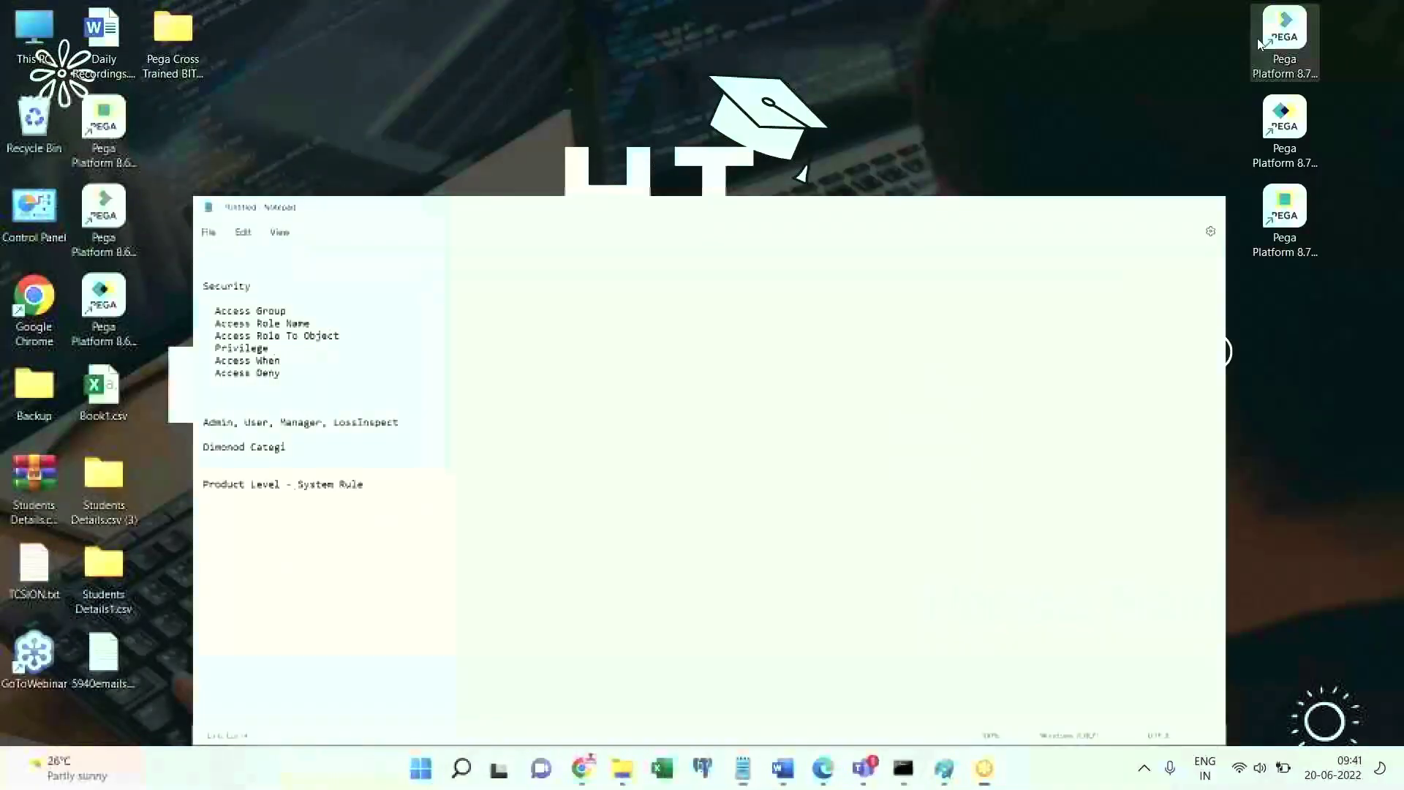
pyautogui.hotkey('alt', 'Tab')
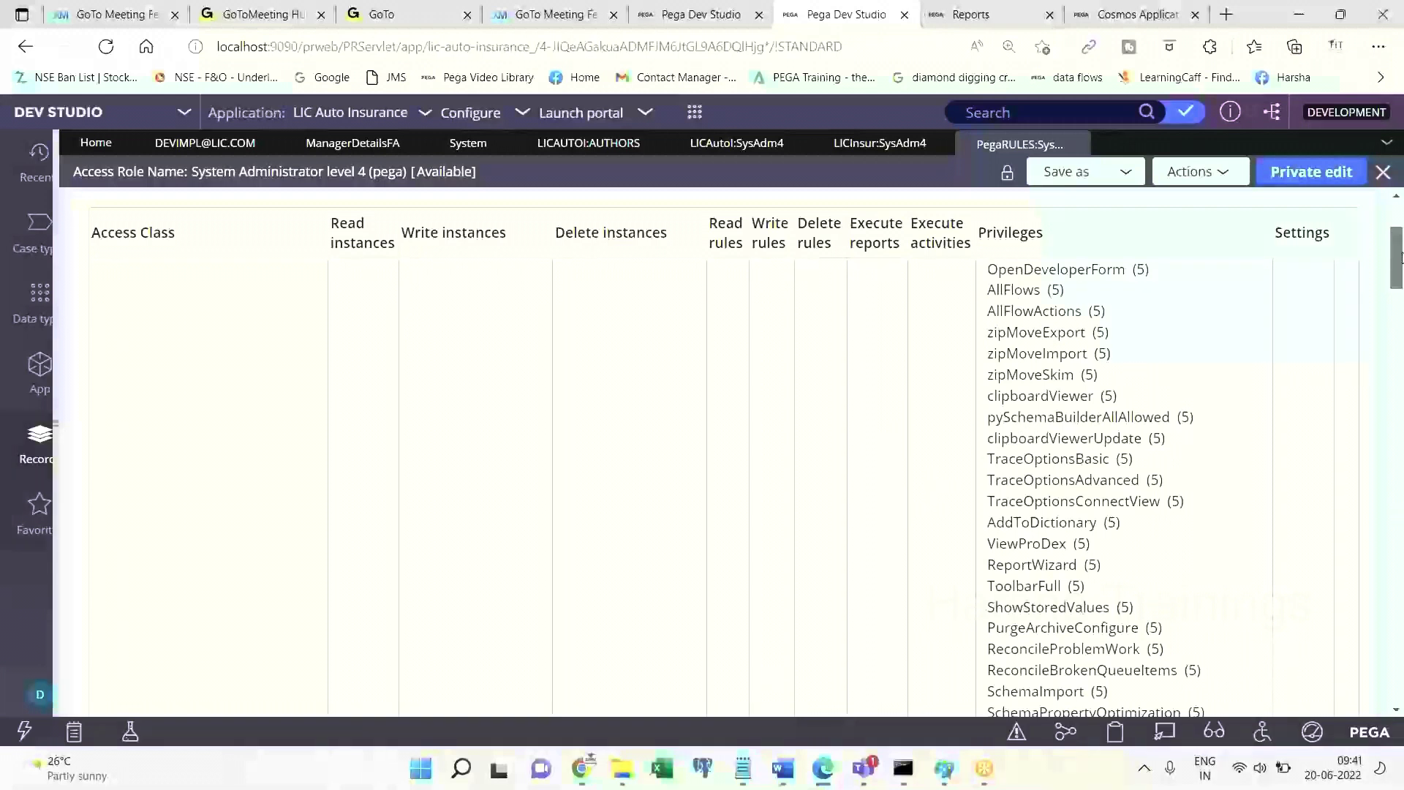
pyautogui.moveTo(1400, 247); pyautogui.dragTo(1400, 313)
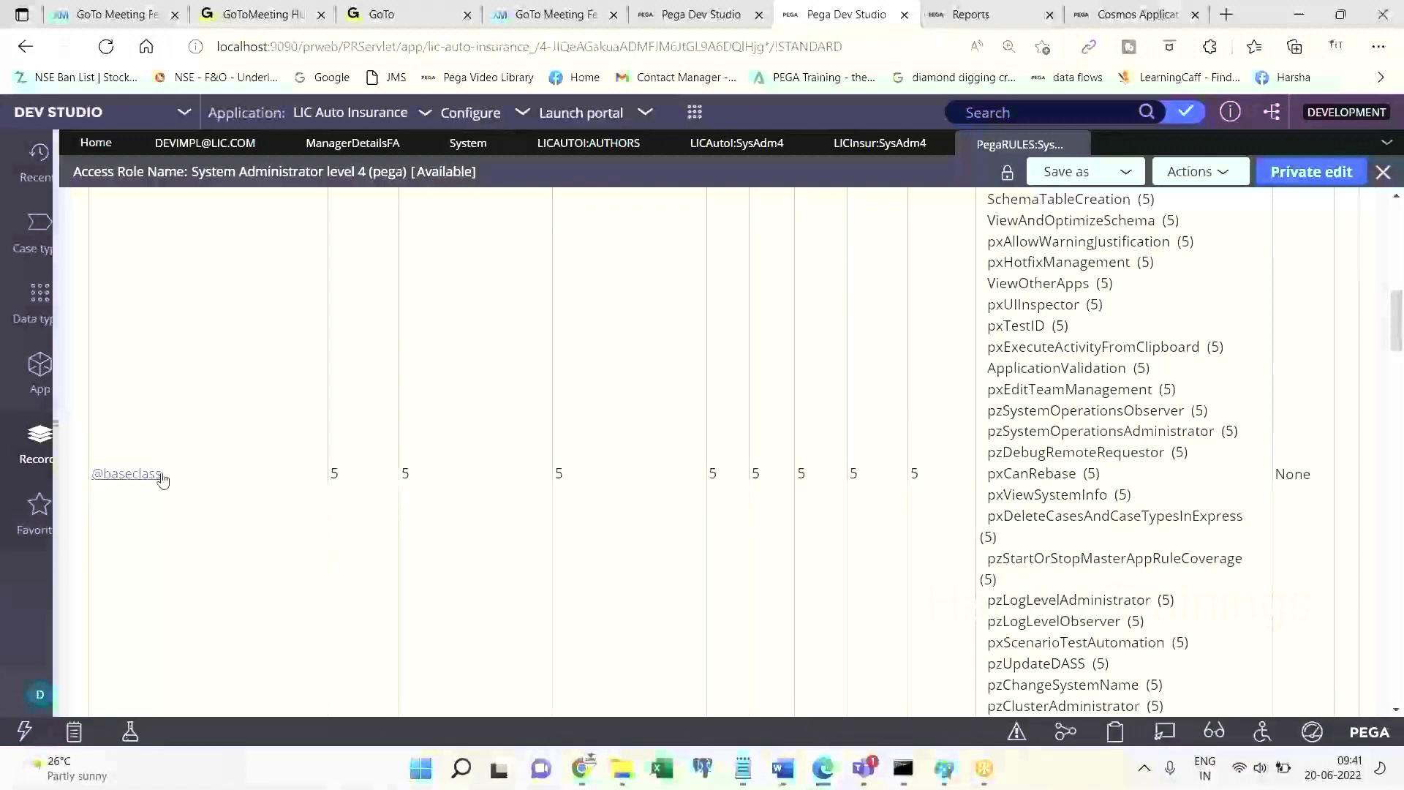
pyautogui.click(131, 475)
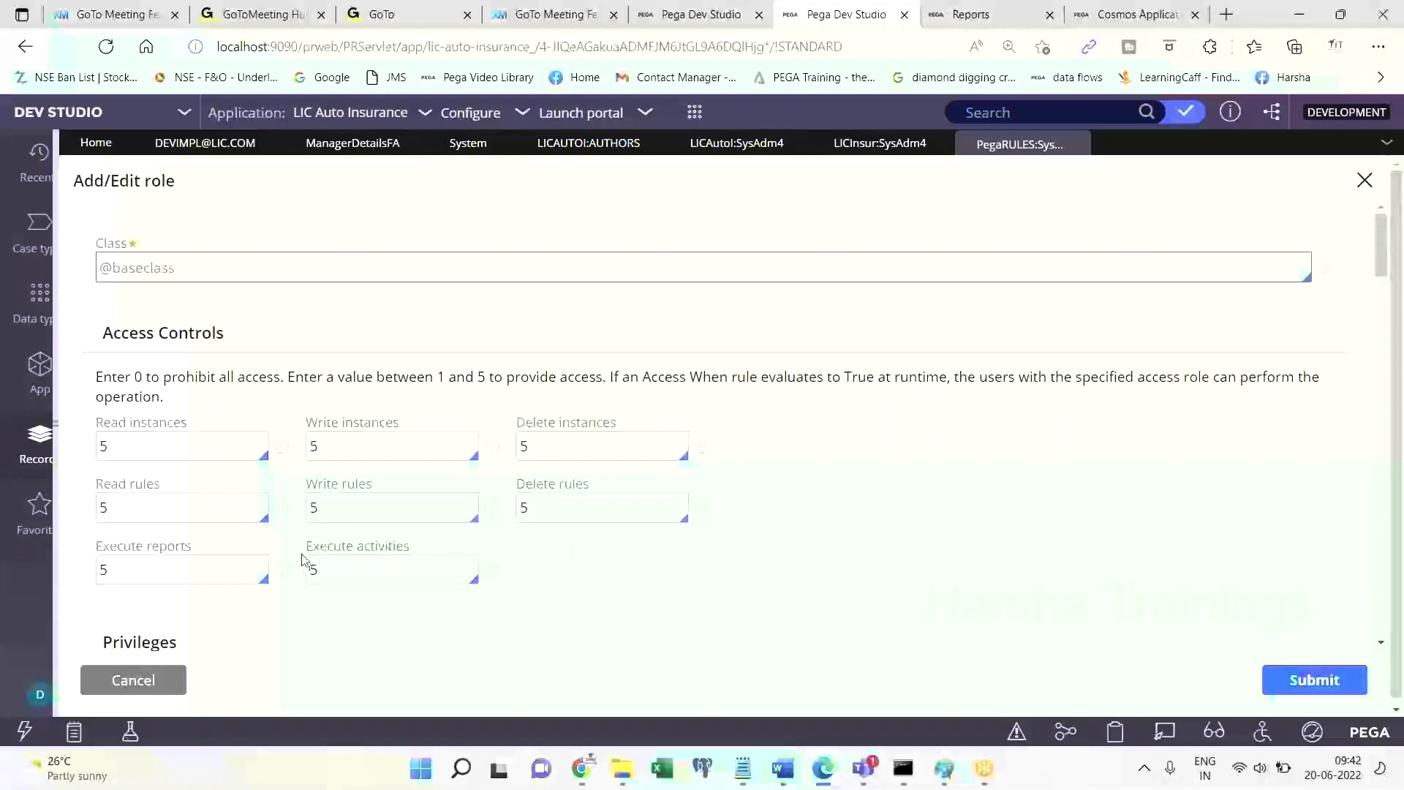
pyautogui.moveTo(312, 550); pyautogui.dragTo(429, 547)
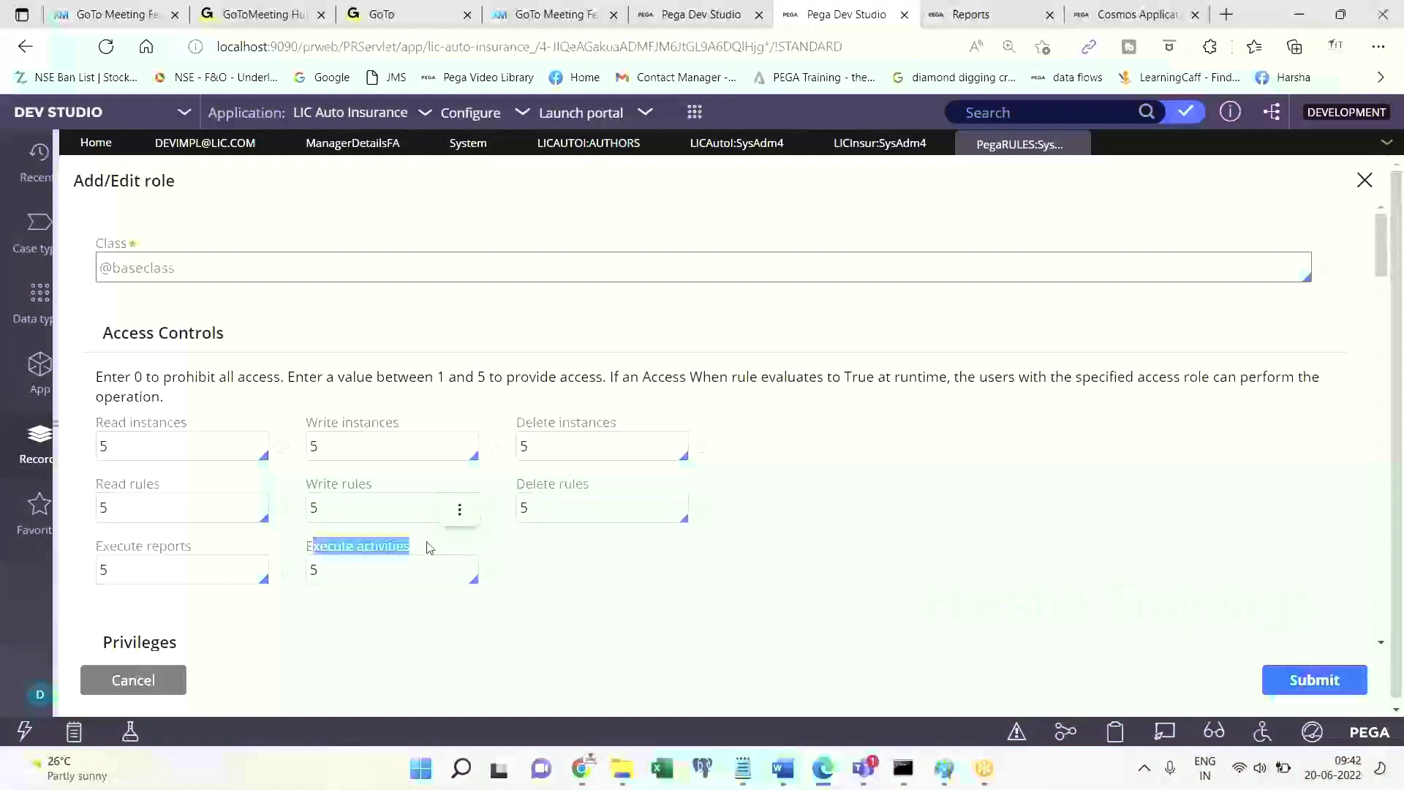
pyautogui.click(392, 571)
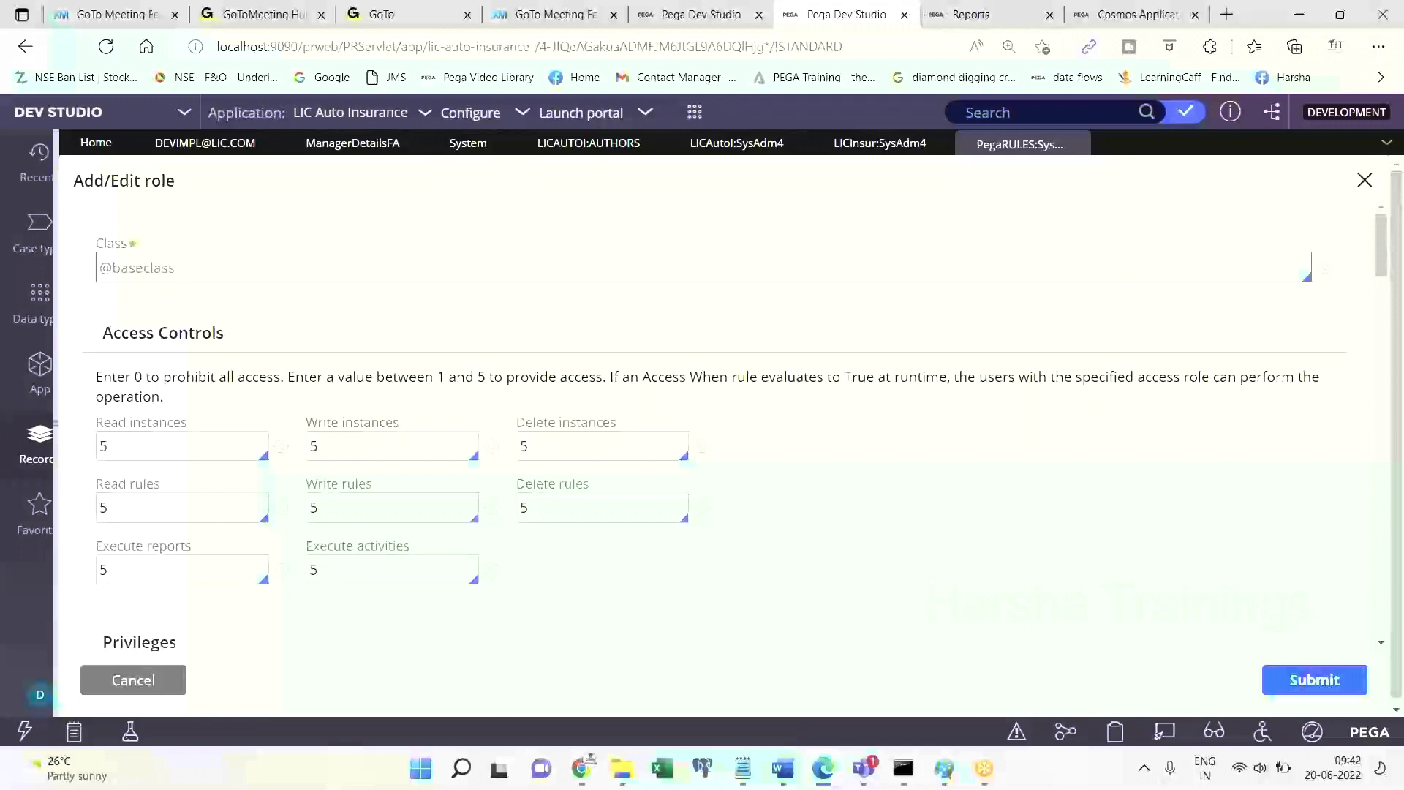
pyautogui.click(316, 570)
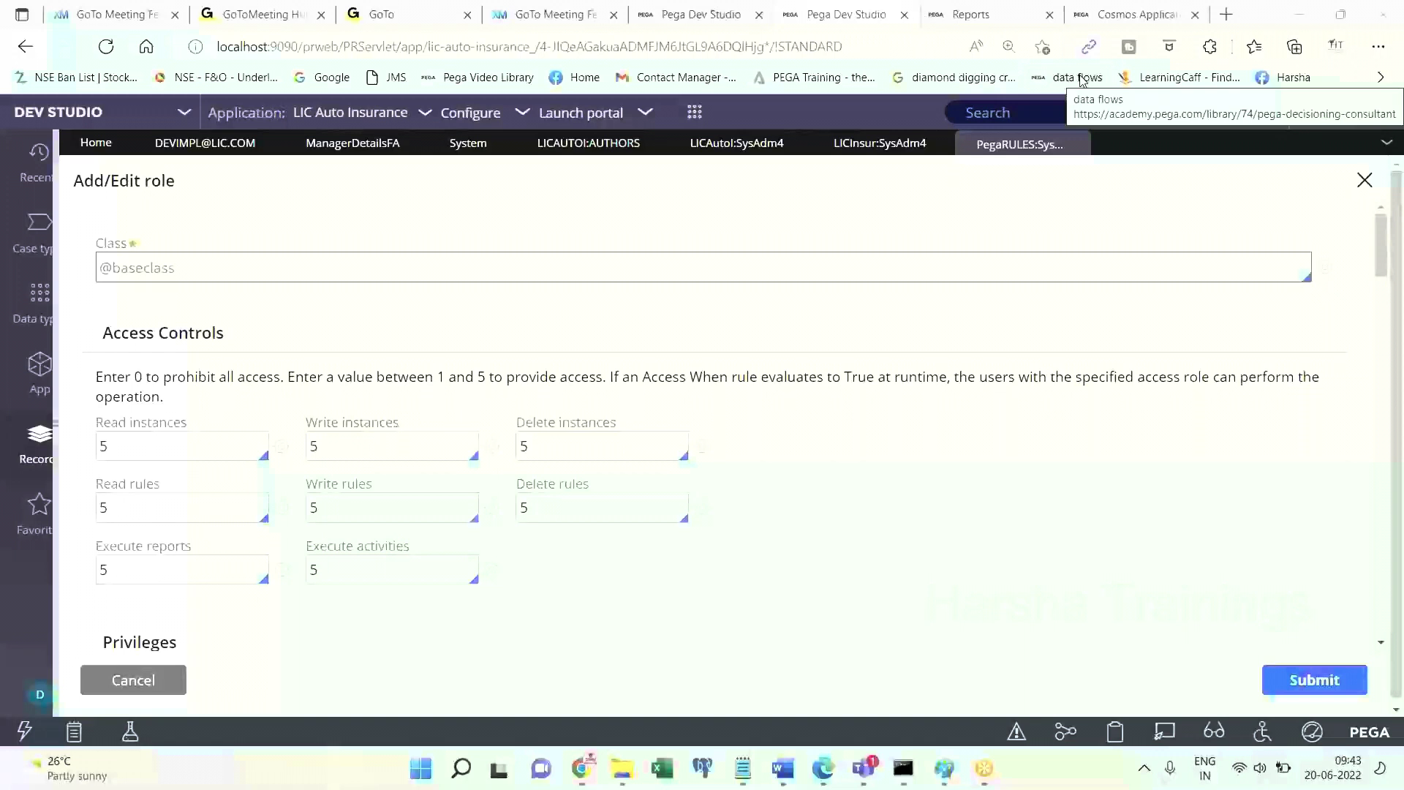
pyautogui.doubleClick(409, 571)
pyautogui.press('BackSpace')
pyautogui.write('3')
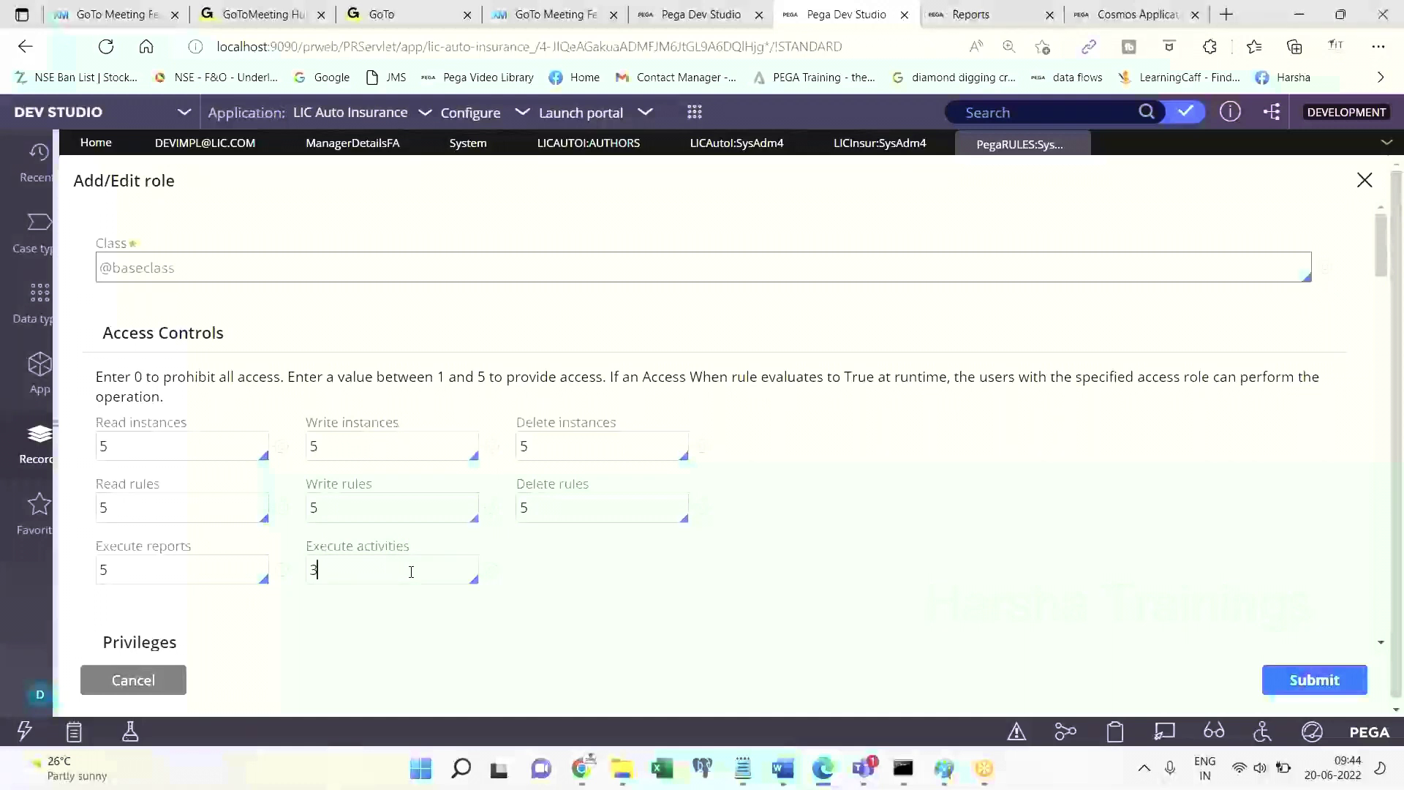
pyautogui.press('BackSpace')
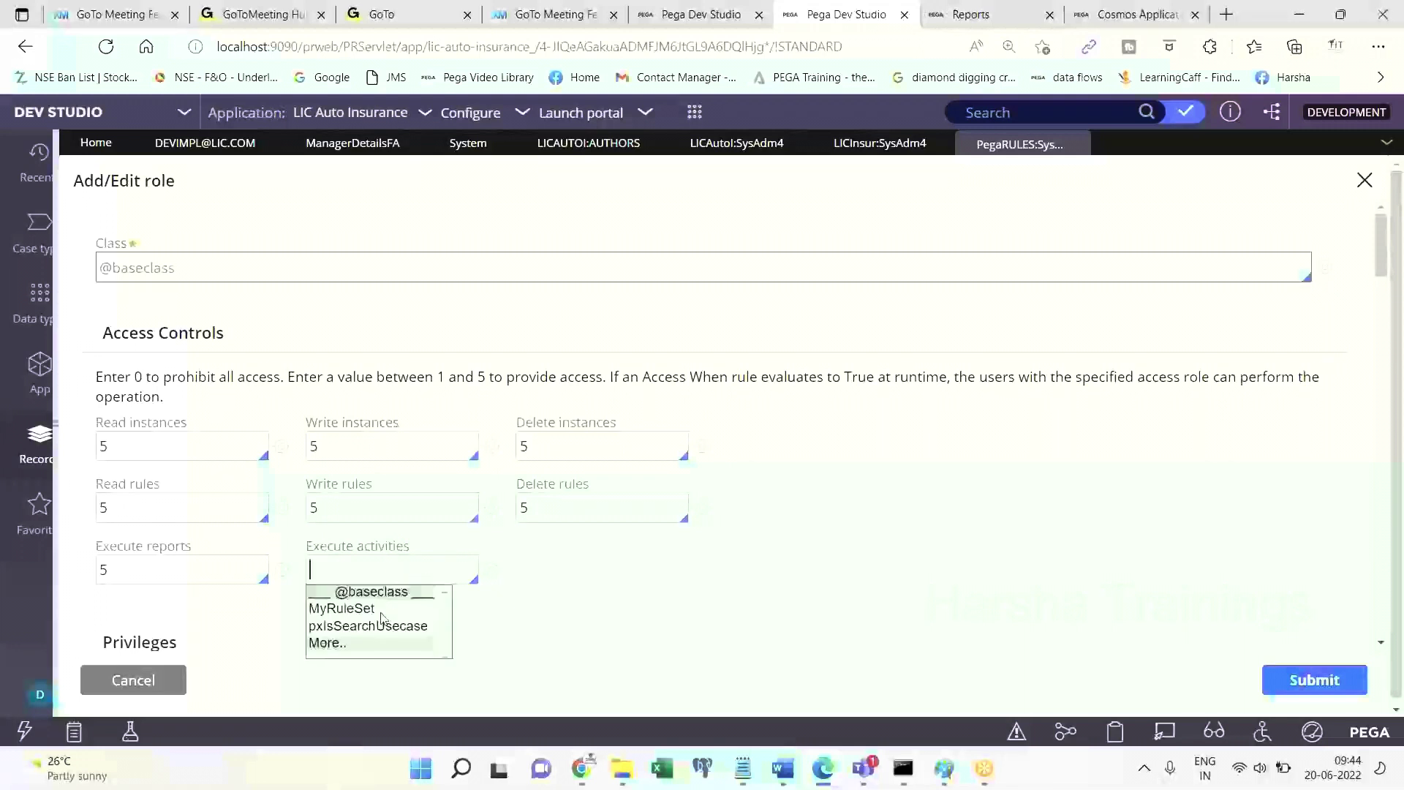
pyautogui.click(614, 649)
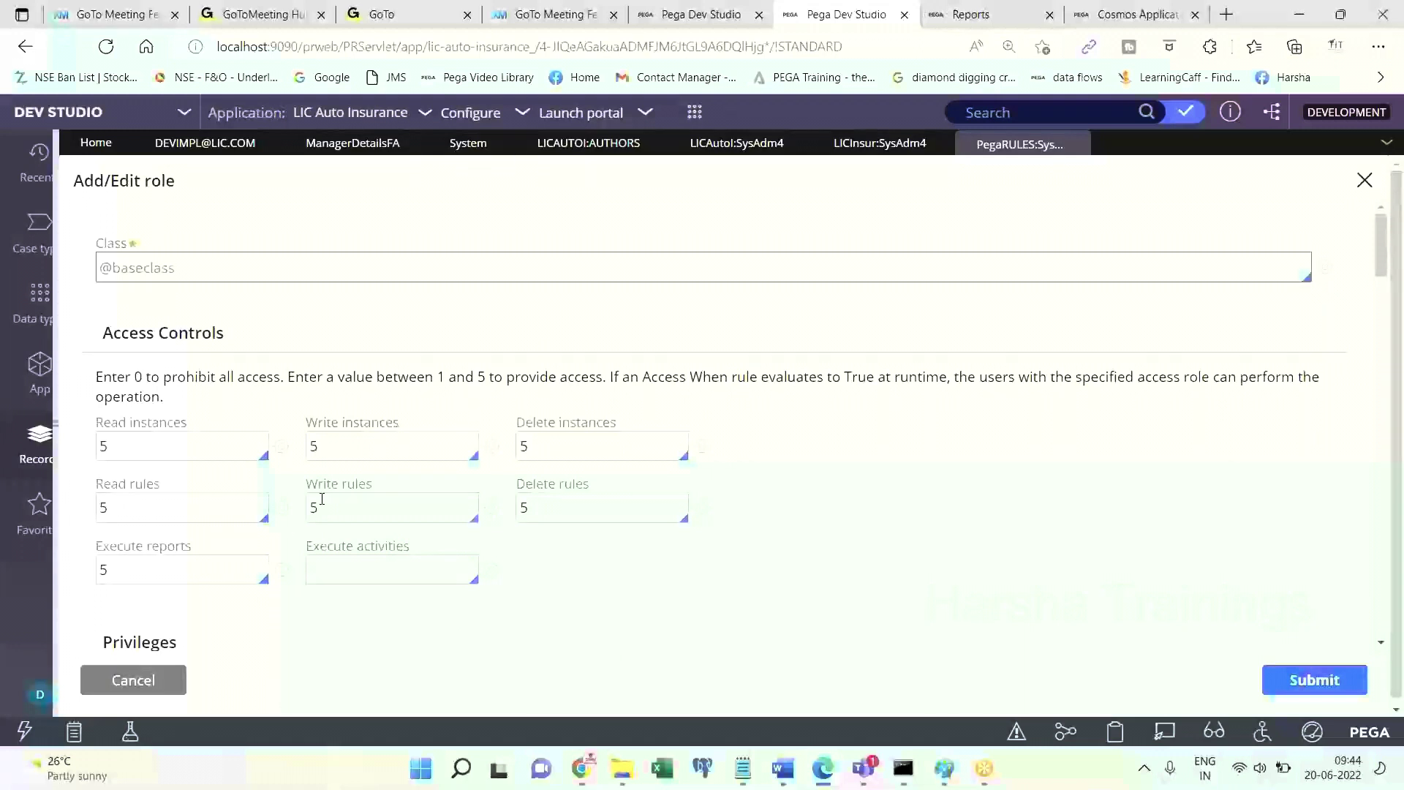
pyautogui.click(371, 578)
pyautogui.write('5')
pyautogui.doubleClick(136, 567)
pyautogui.click(566, 454)
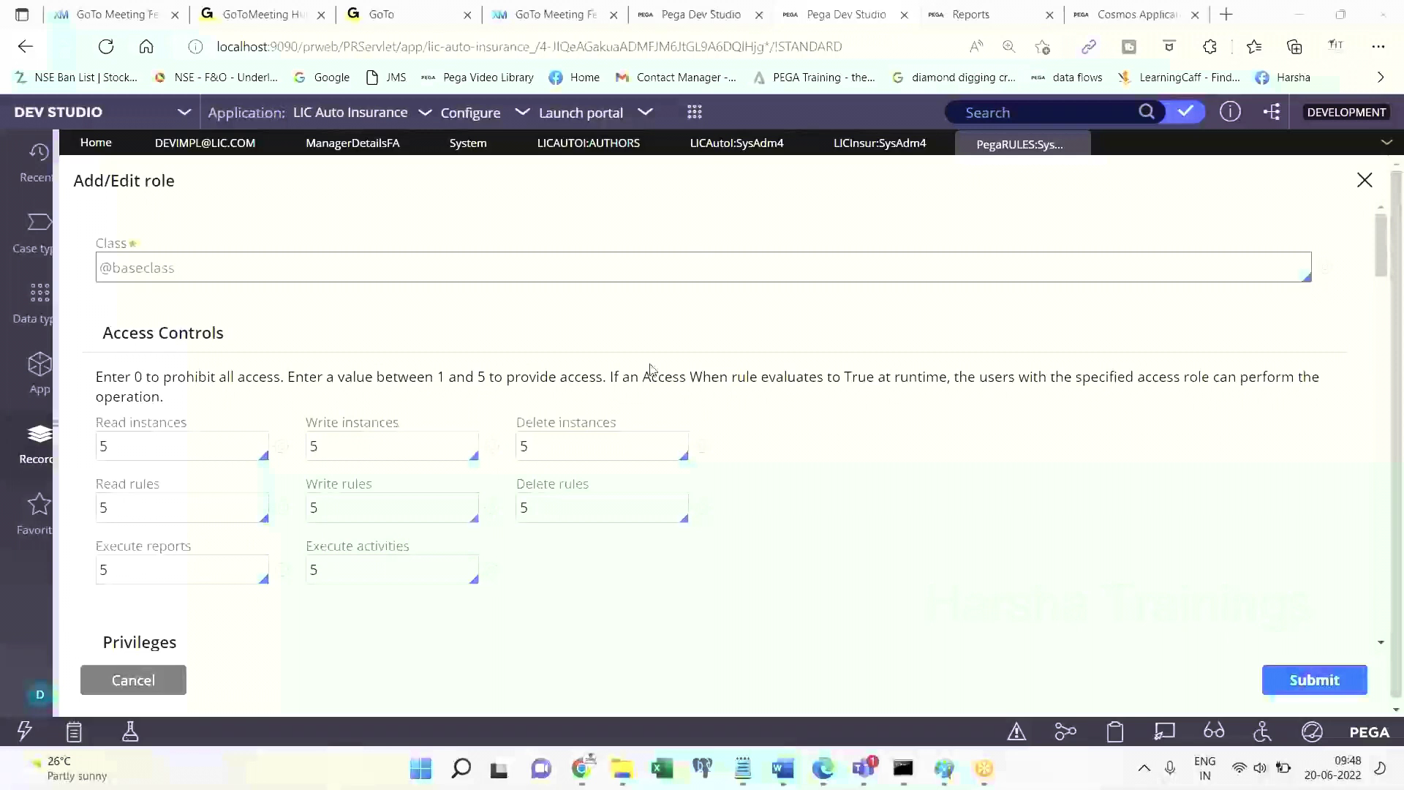
pyautogui.doubleClick(586, 454)
pyautogui.press('BackSpace')
pyautogui.write('4')
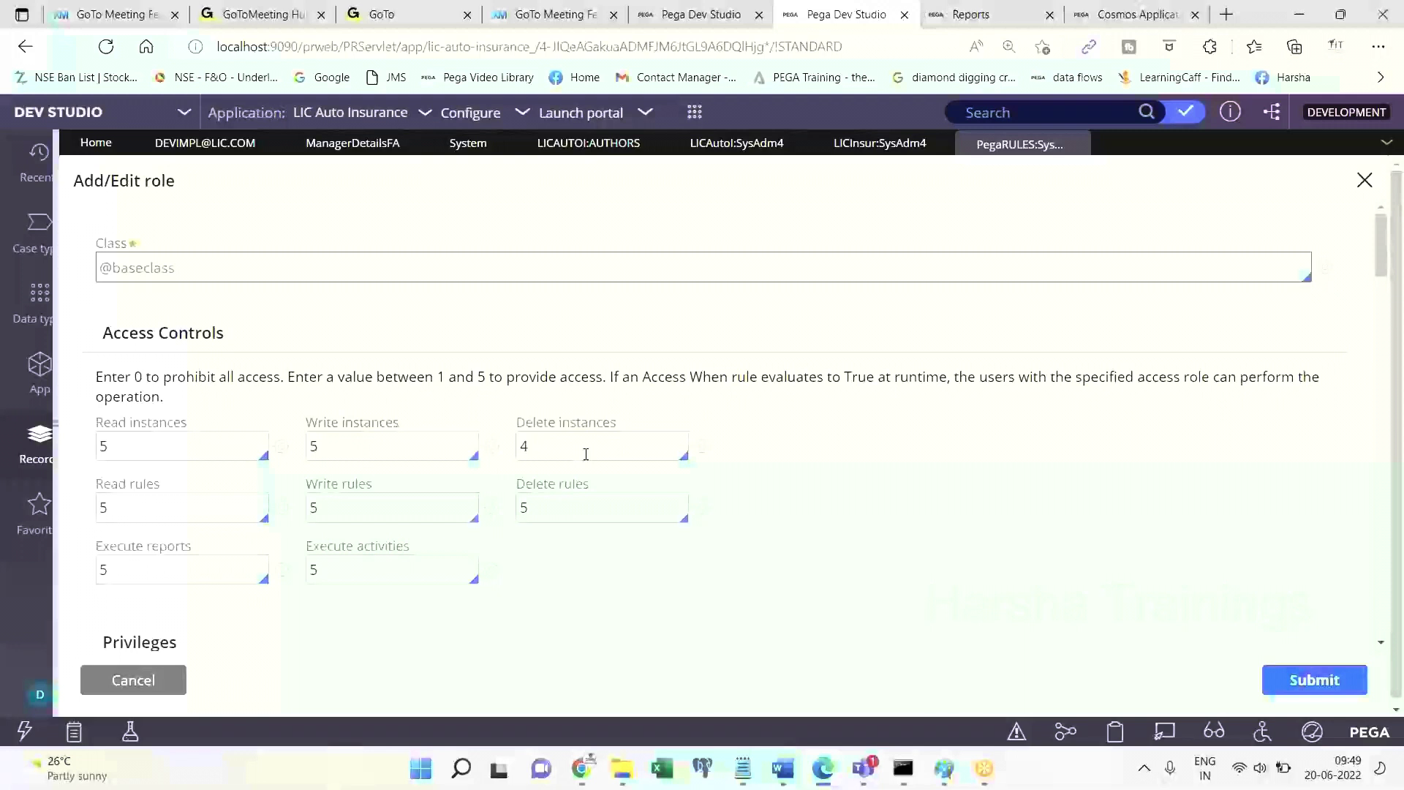
pyautogui.write('5')
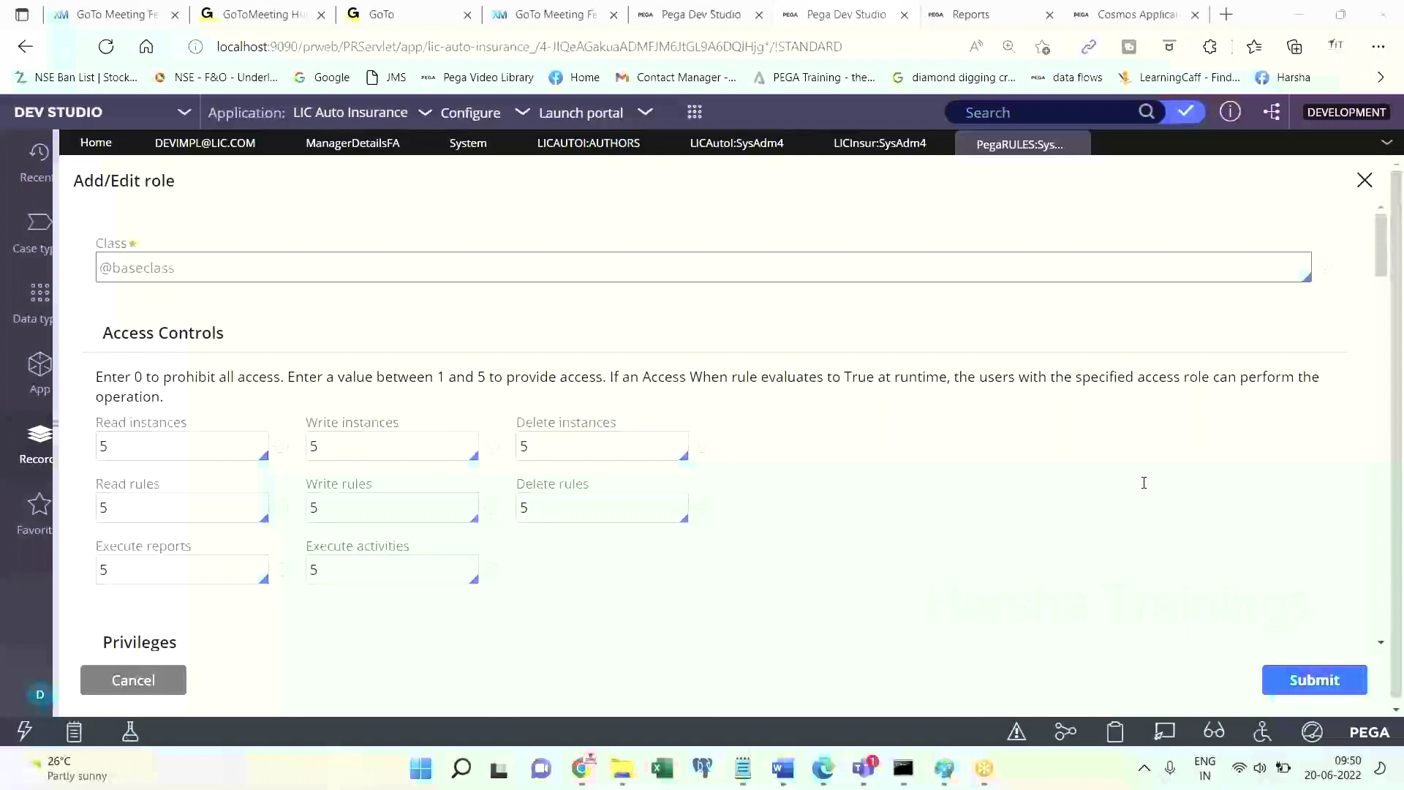
pyautogui.click(595, 447)
pyautogui.doubleClick(597, 449)
pyautogui.press('BackSpace')
pyautogui.write('3')
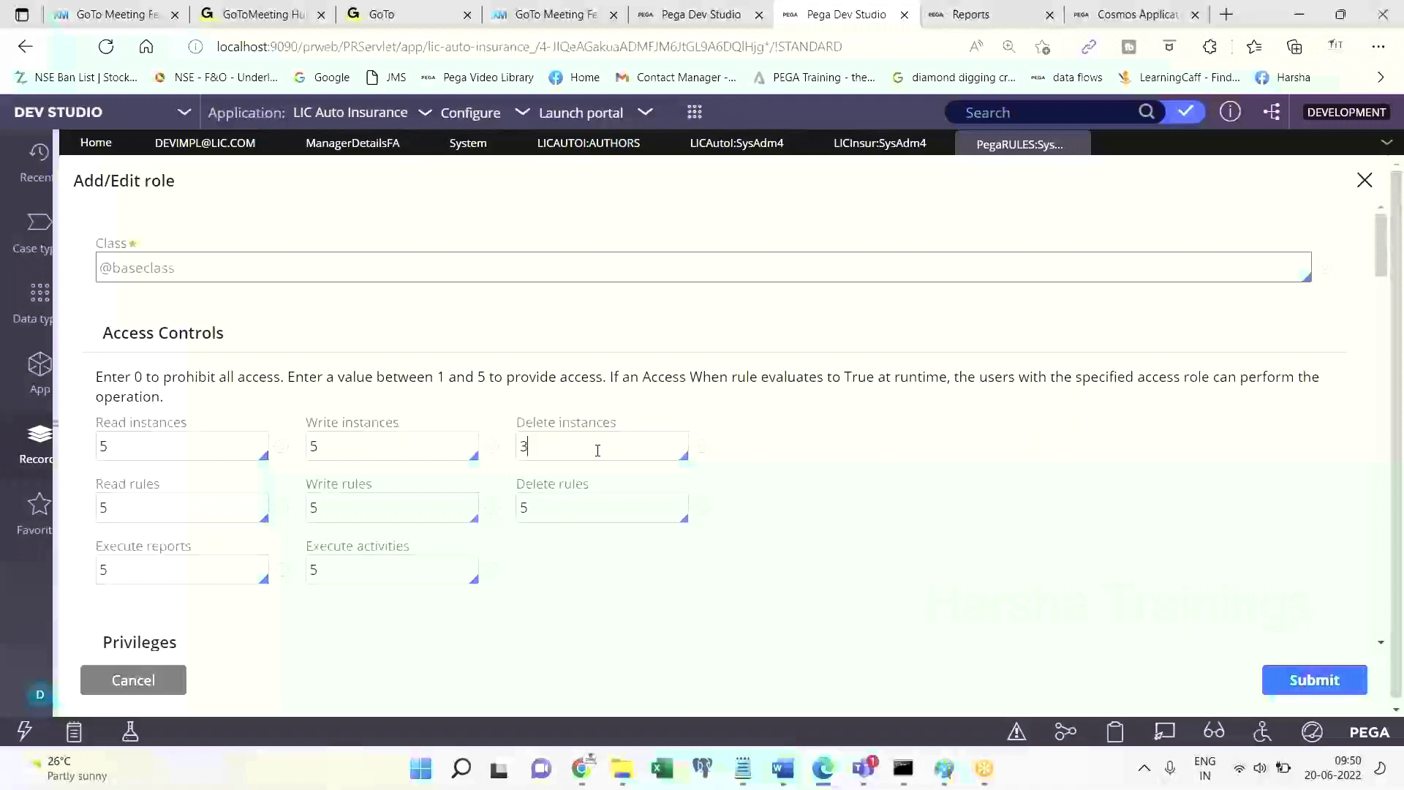
pyautogui.doubleClick(598, 451)
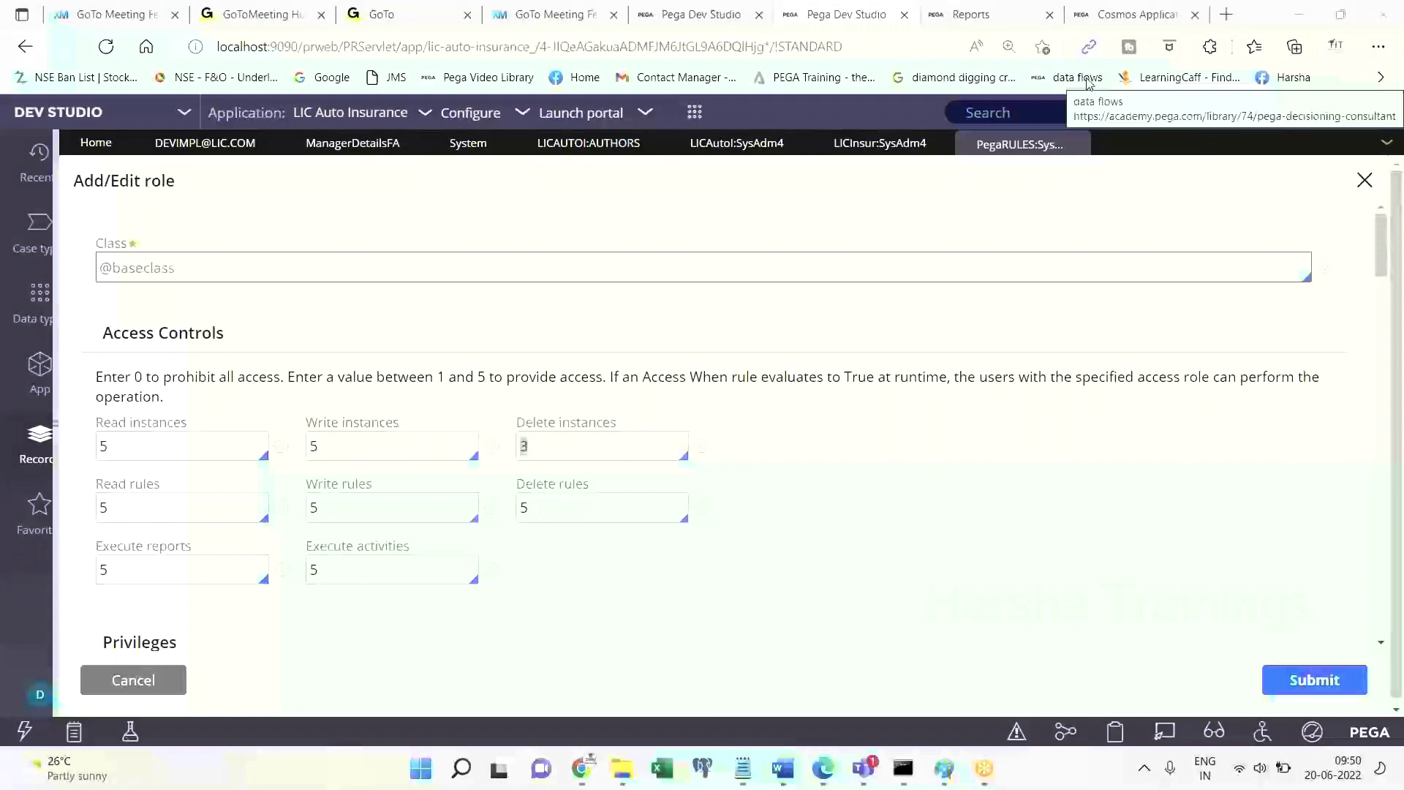
pyautogui.doubleClick(634, 443)
pyautogui.press('BackSpace')
pyautogui.write('5')
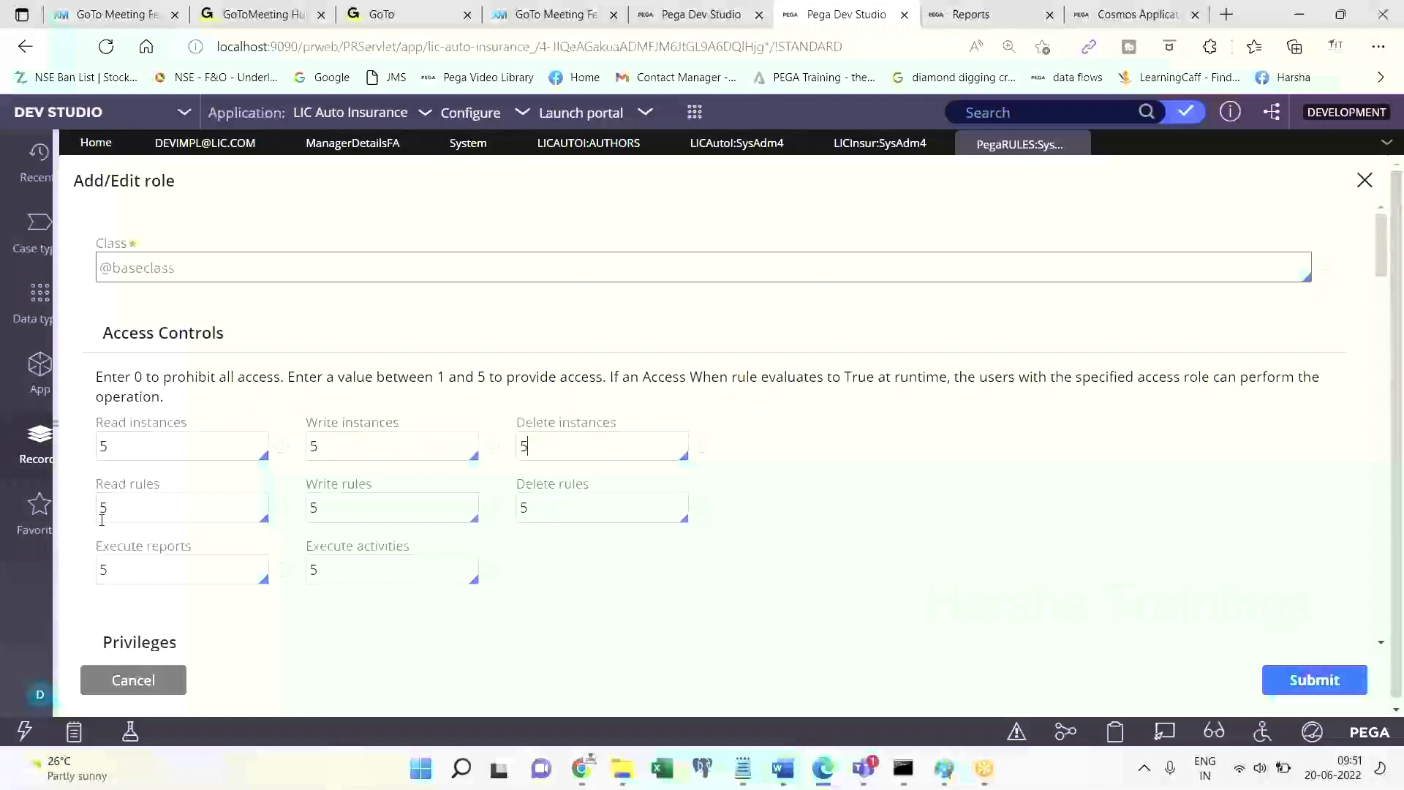
pyautogui.click(553, 439)
pyautogui.click(381, 452)
pyautogui.click(163, 453)
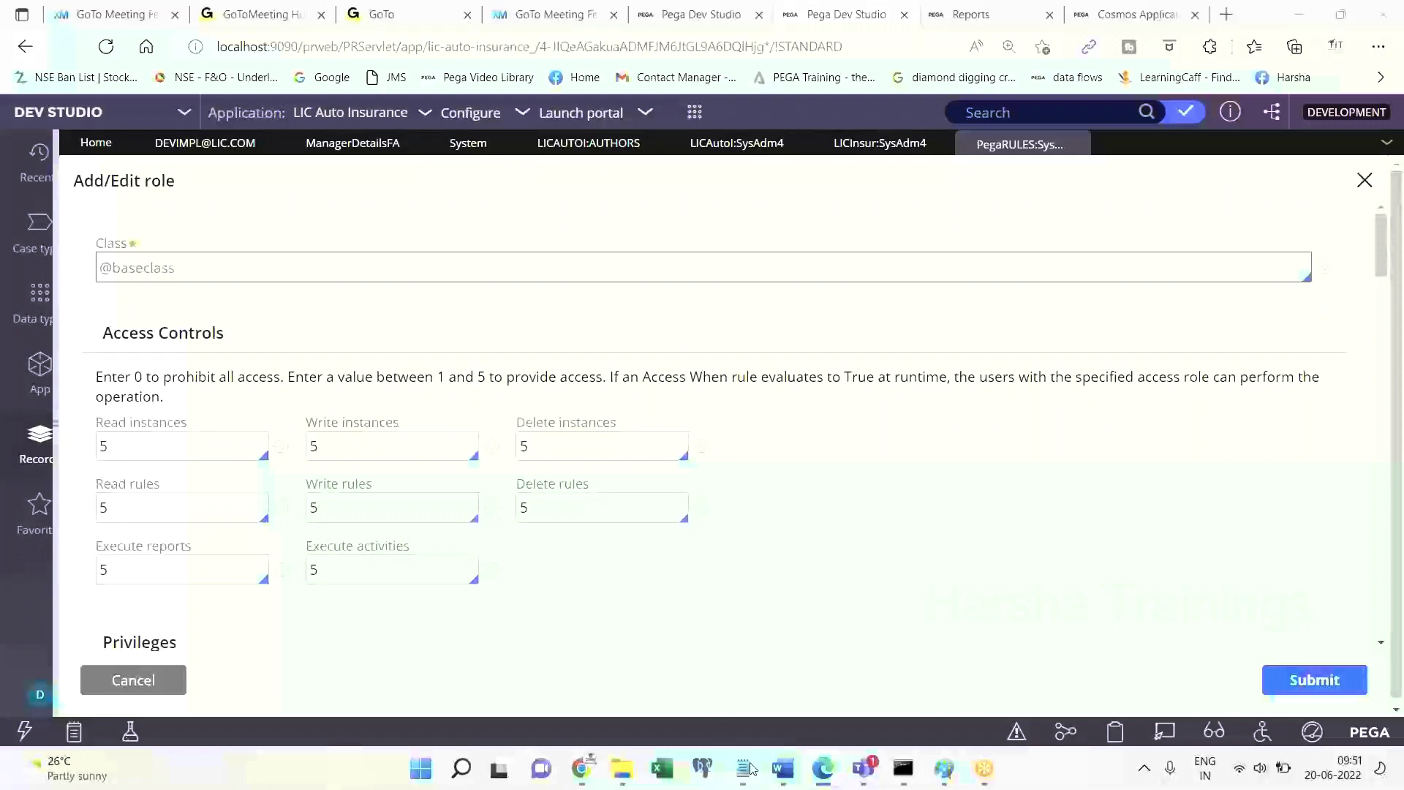
# Switch to Notepad and move the Access When line directly below Access Role To Object in the Security list.
pyautogui.moveTo(751, 766)
pyautogui.click(923, 698)
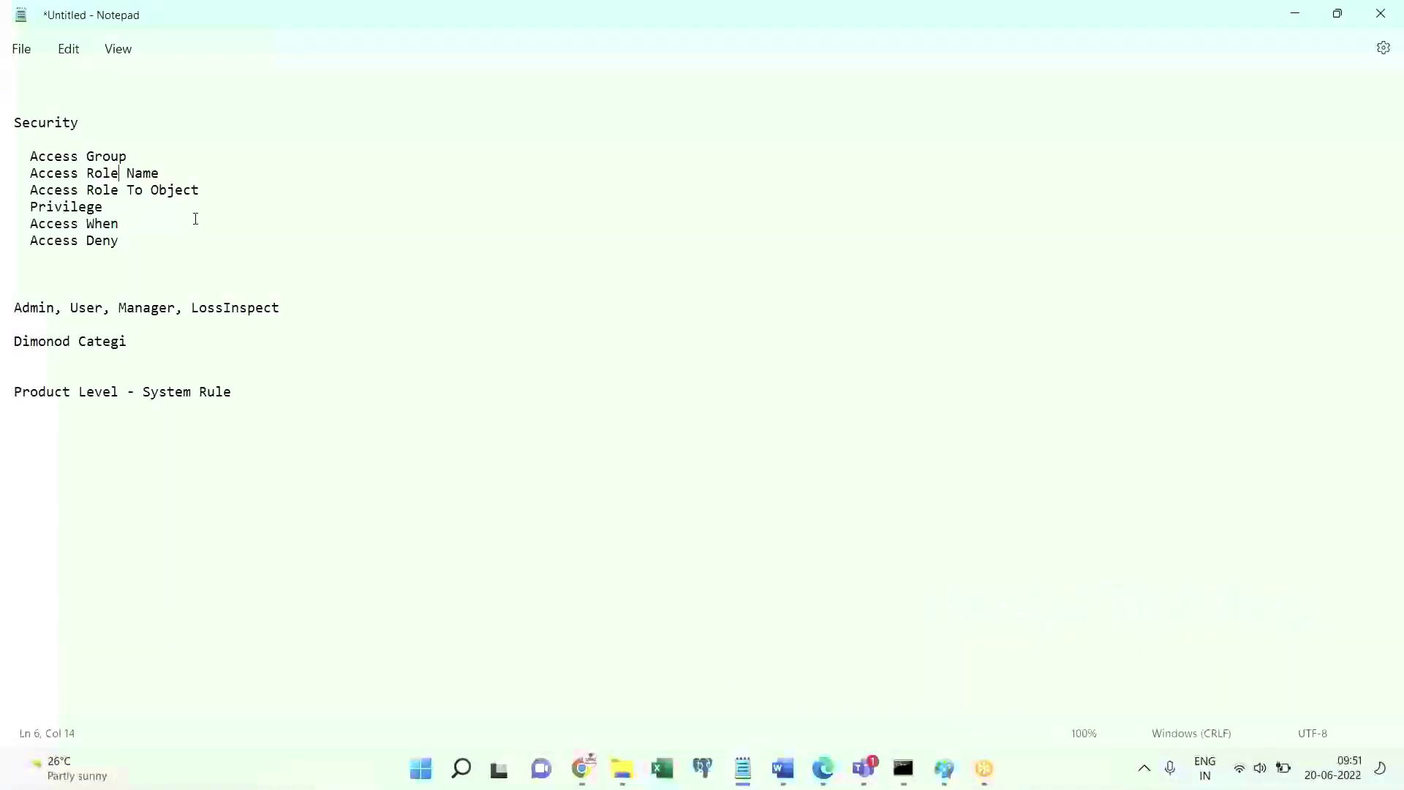
pyautogui.moveTo(23, 156)
pyautogui.mouseDown()
pyautogui.moveTo(220, 166)
pyautogui.moveTo(44, 173)
pyautogui.moveTo(12, 160)
pyautogui.mouseUp()
pyautogui.click(175, 170)
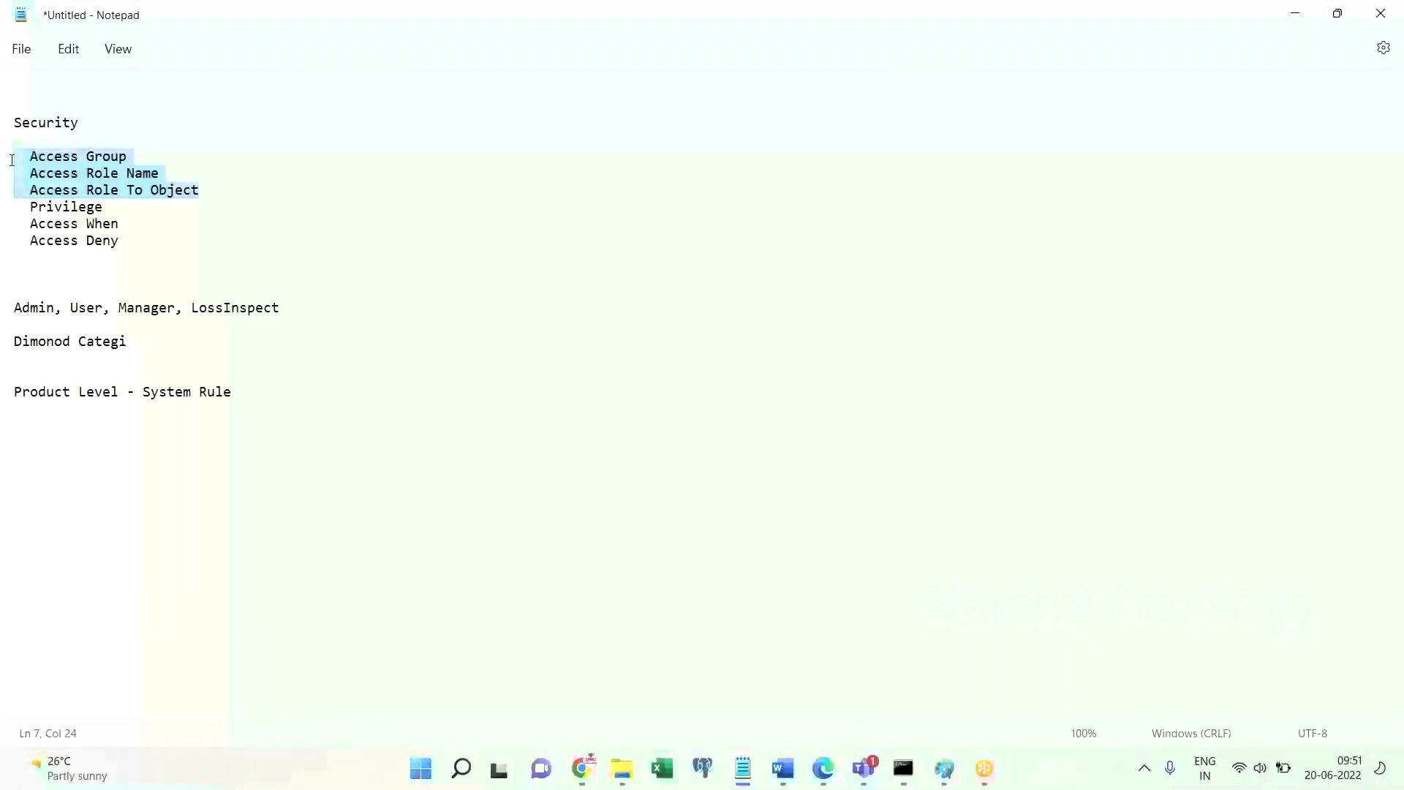
pyautogui.moveTo(125, 224); pyautogui.dragTo(13, 223)
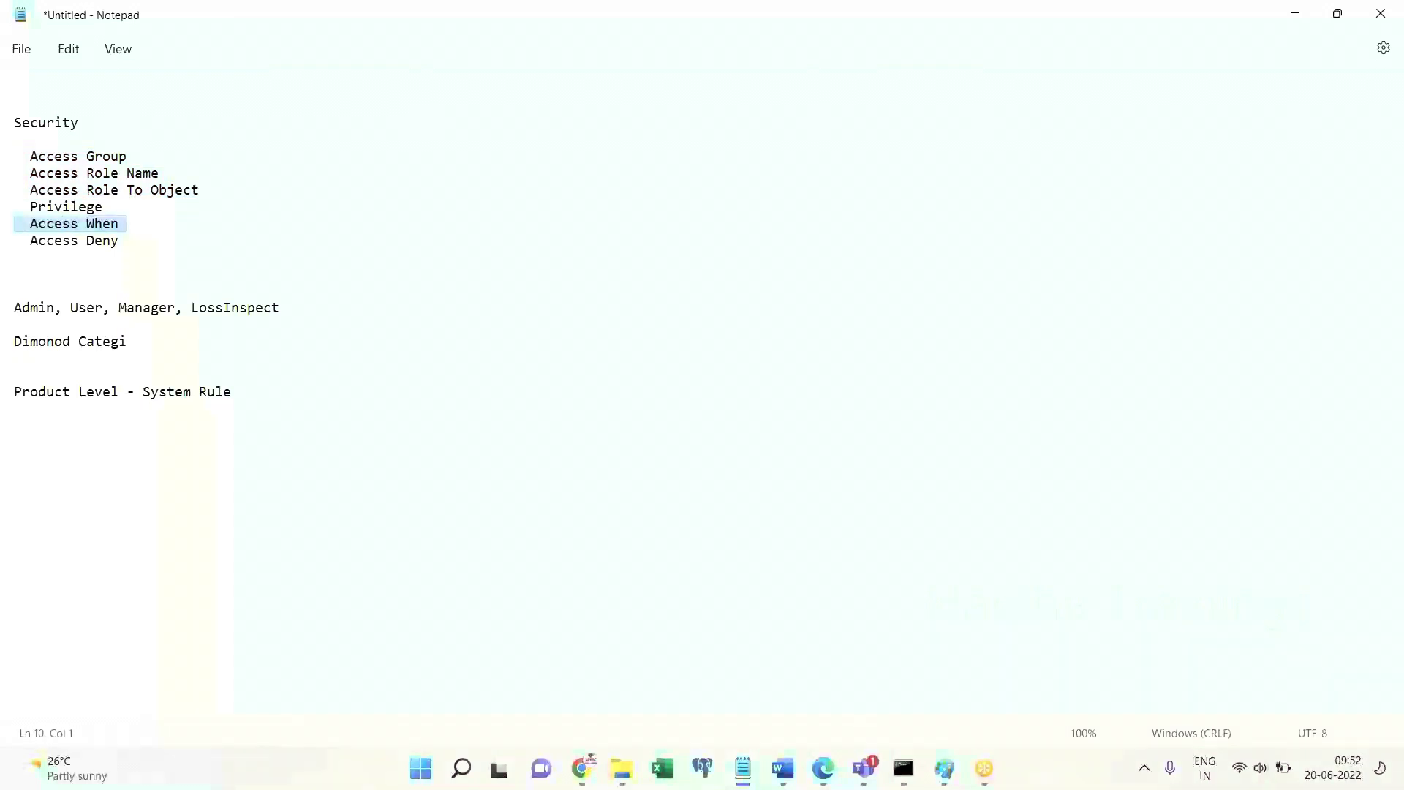
pyautogui.press('Delete')
pyautogui.press('Delete')
pyautogui.hotkey('ctrl', 'z')
pyautogui.hotkey('ctrl', 'z')
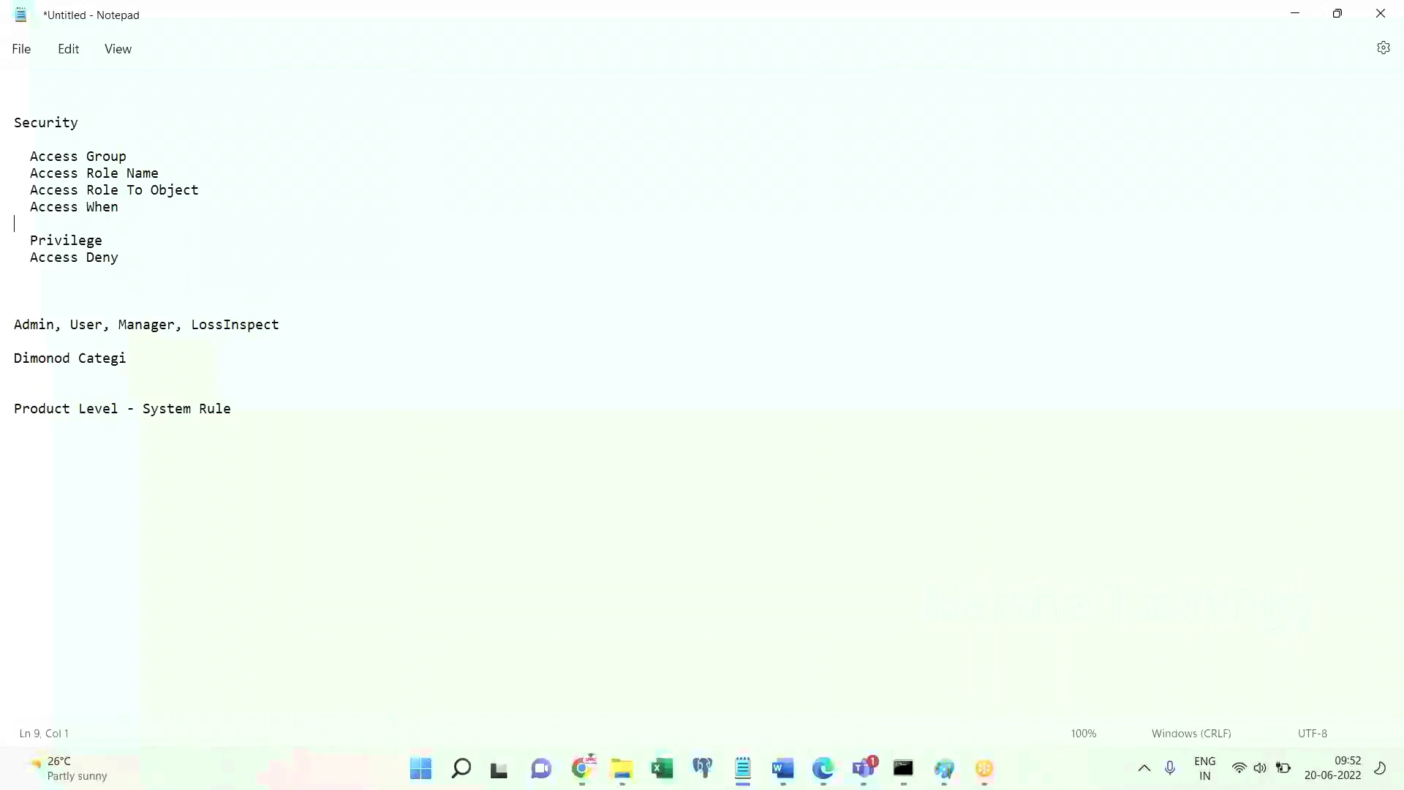
# Move the word Privilege from its place above Access Deny to a new line below it.
pyautogui.doubleClick(79, 241)
pyautogui.hotkey('ctrl', 'x')
pyautogui.click(144, 255)
pyautogui.press('Return')
pyautogui.hotkey('ctrl', 'v')
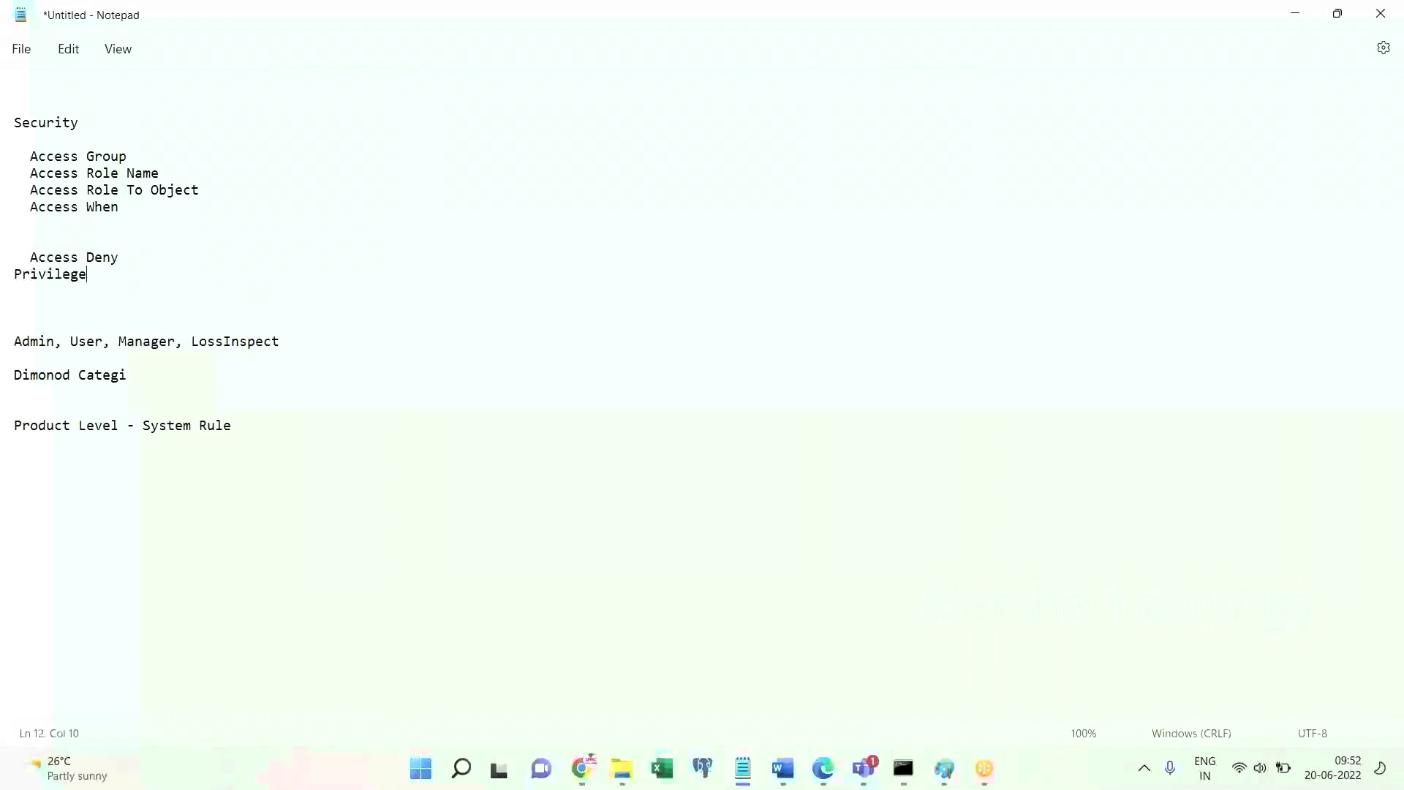
# Remove the blank lines between Access When and Access Deny, and indent Privilege to align with the other list entries.
pyautogui.press('Delete')
pyautogui.press('Delete')
pyautogui.press('Delete')
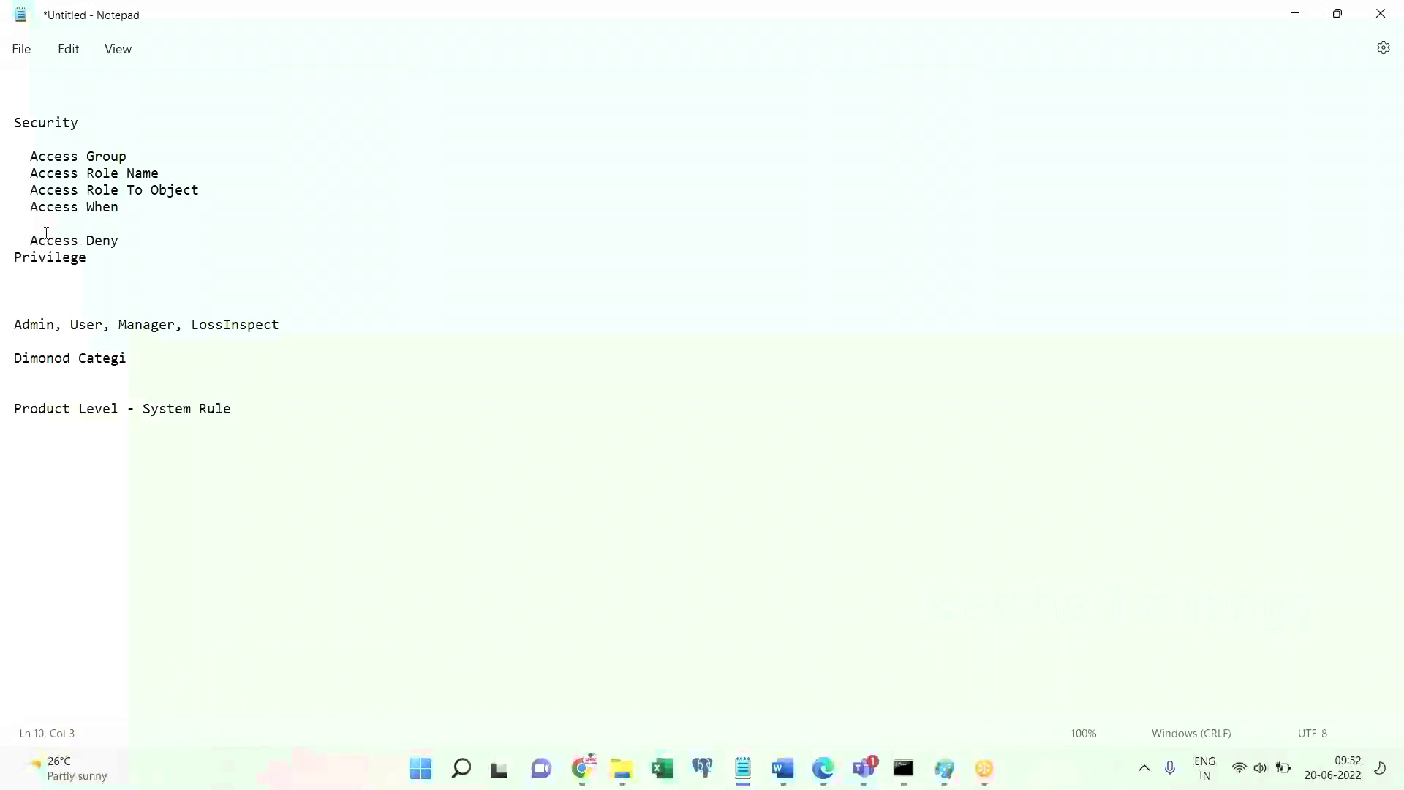
pyautogui.press('BackSpace')
pyautogui.press('BackSpace')
pyautogui.press('BackSpace')
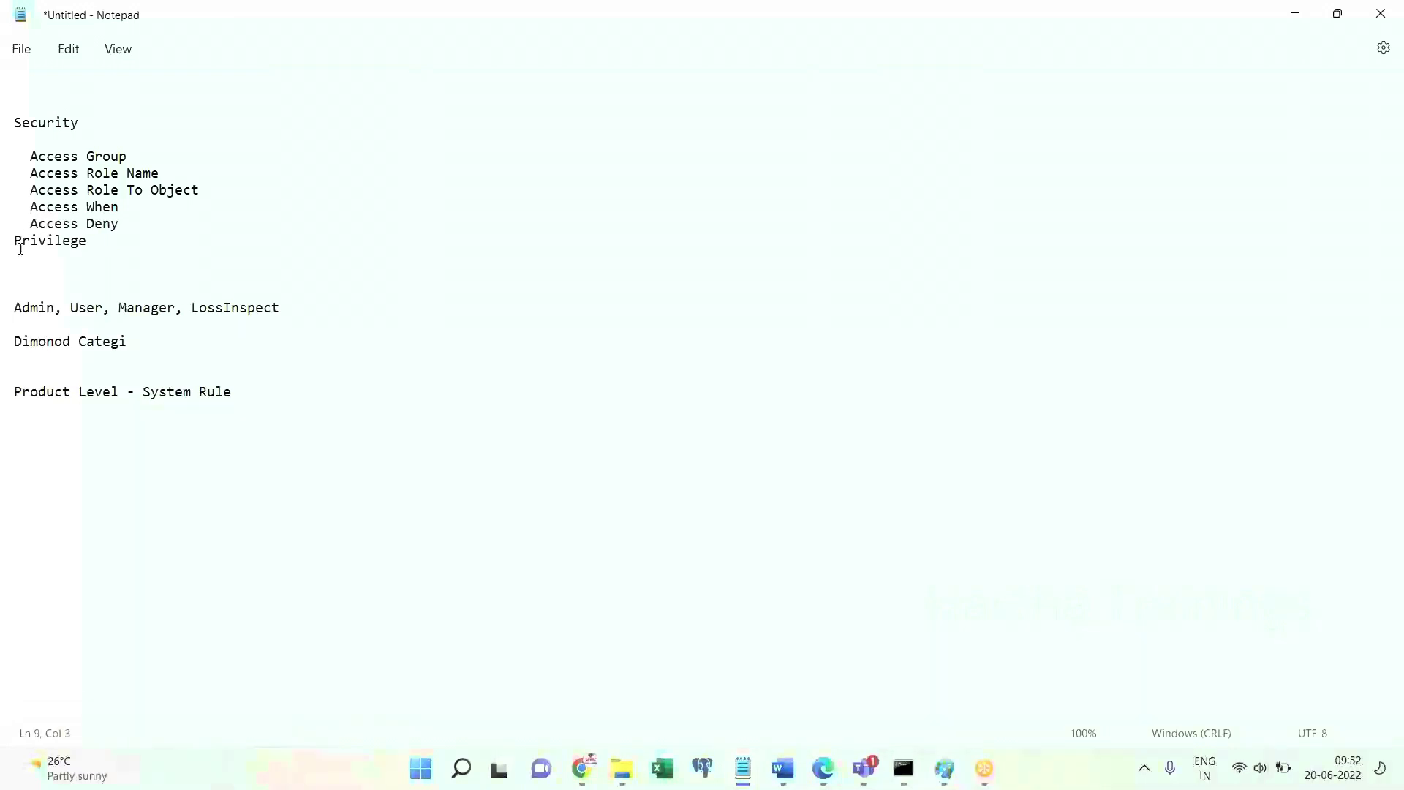
pyautogui.tripleClick(20, 247)
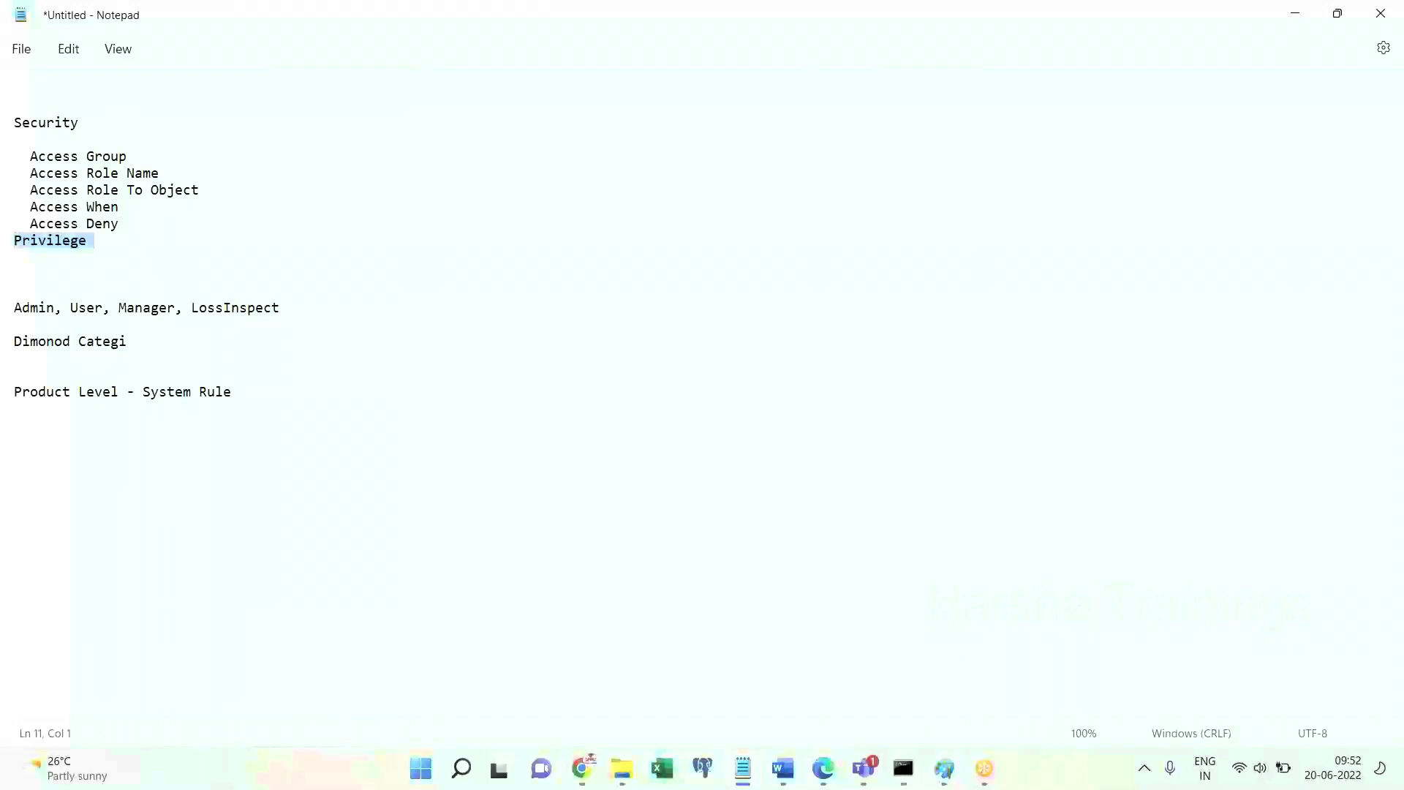
pyautogui.click(14, 239)
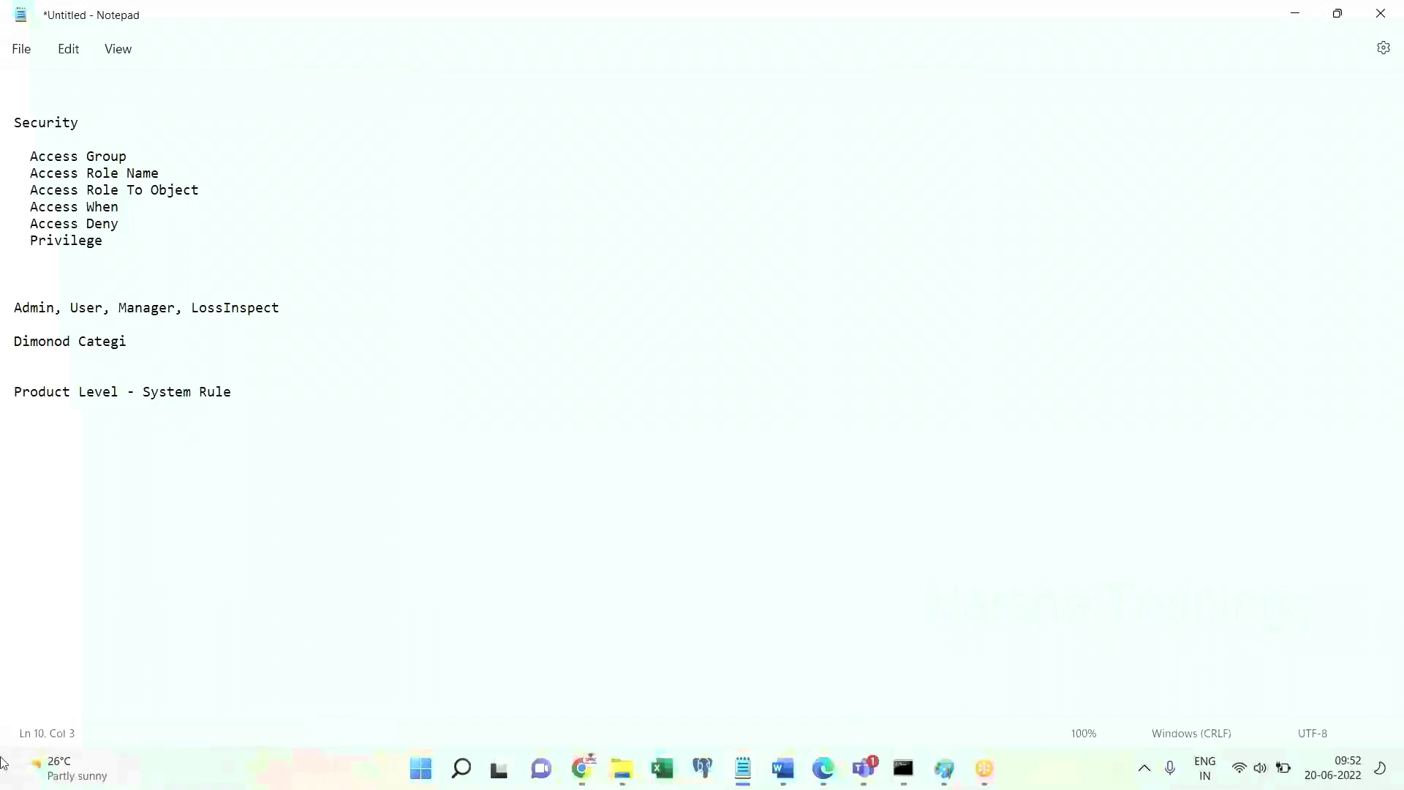
# Switch back to Dev Studio in the browser and create an Access When security rule labelled "sdfsd" for the LIC-LICAutoI-Work class.
pyautogui.click(822, 764)
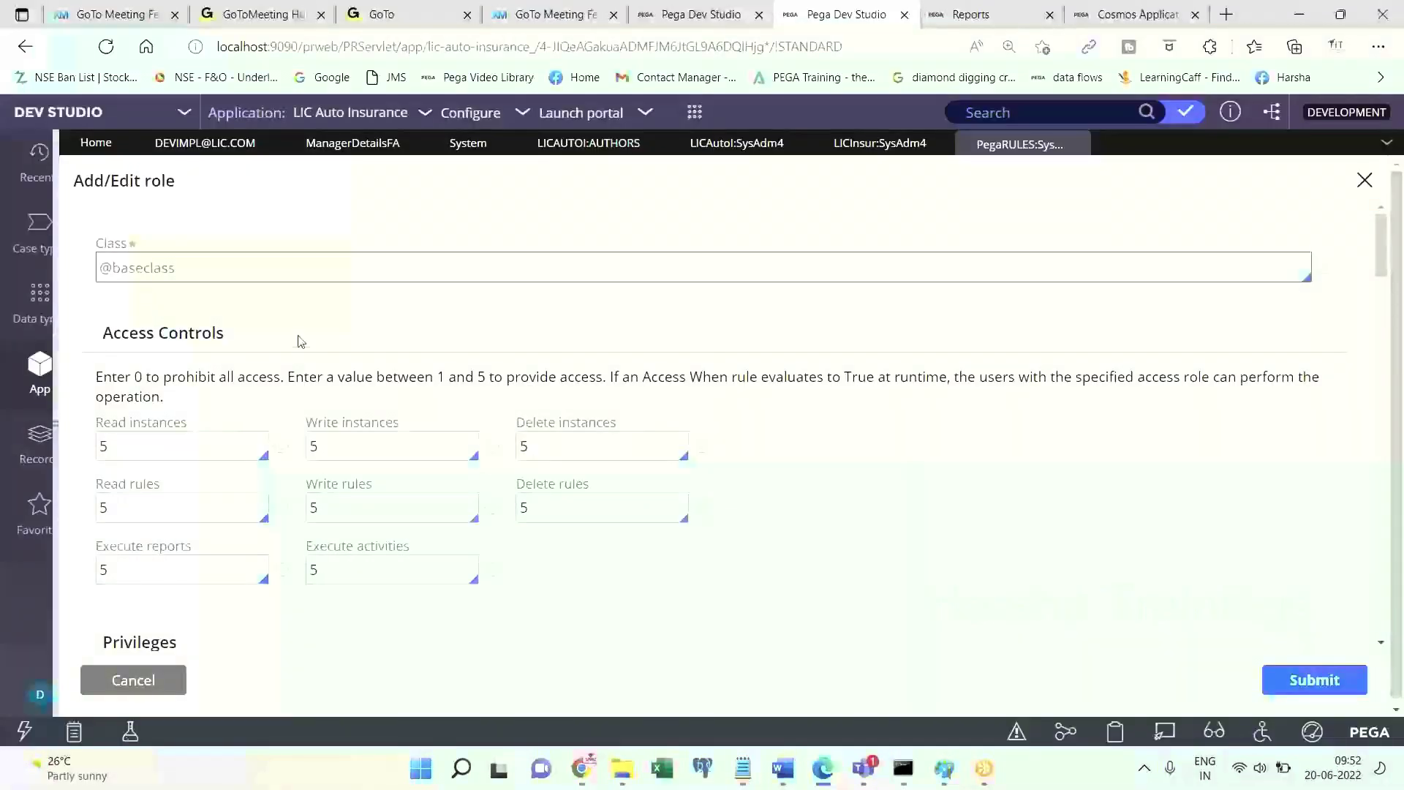
pyautogui.moveTo(59, 335); pyautogui.dragTo(282, 335)
pyautogui.rightClick(206, 270)
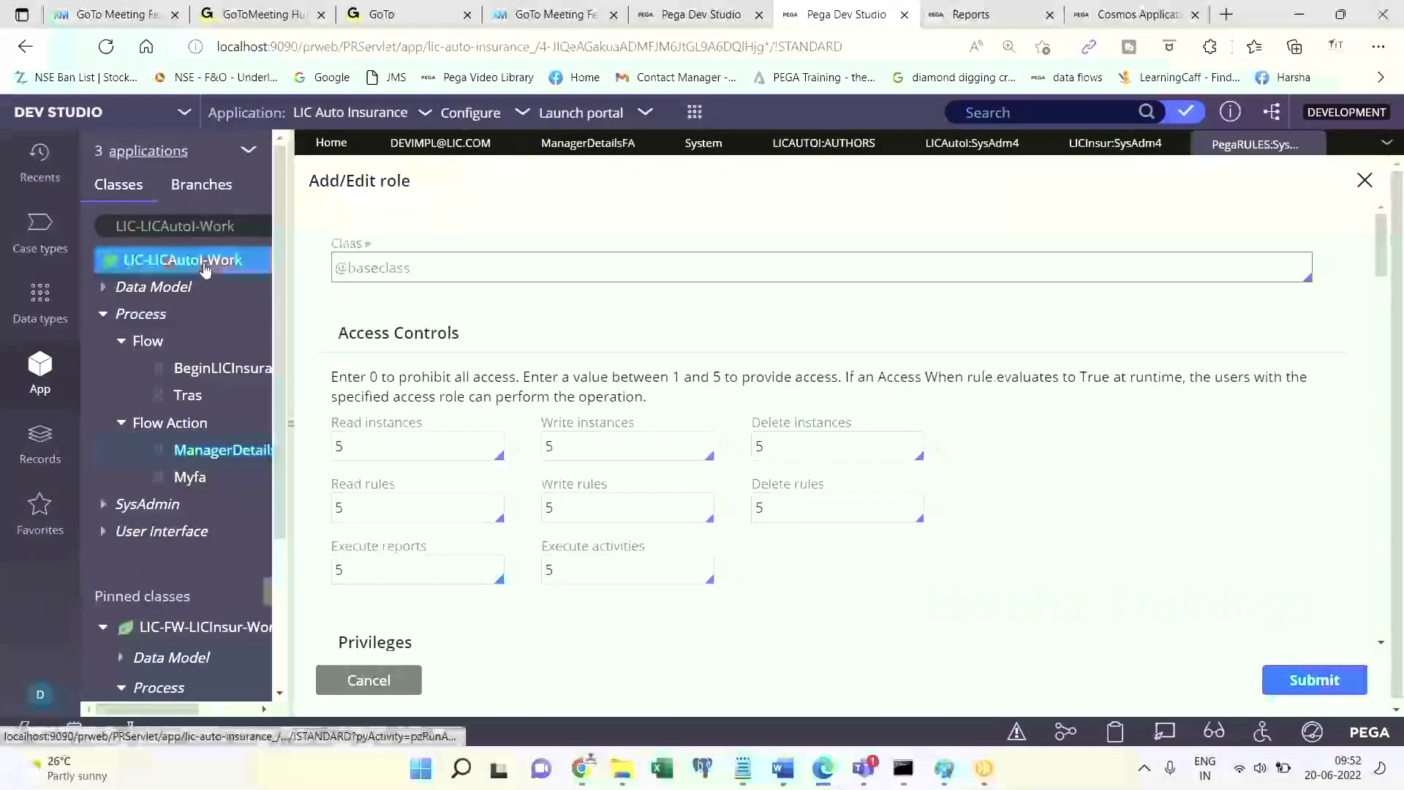
pyautogui.moveTo(356, 300)
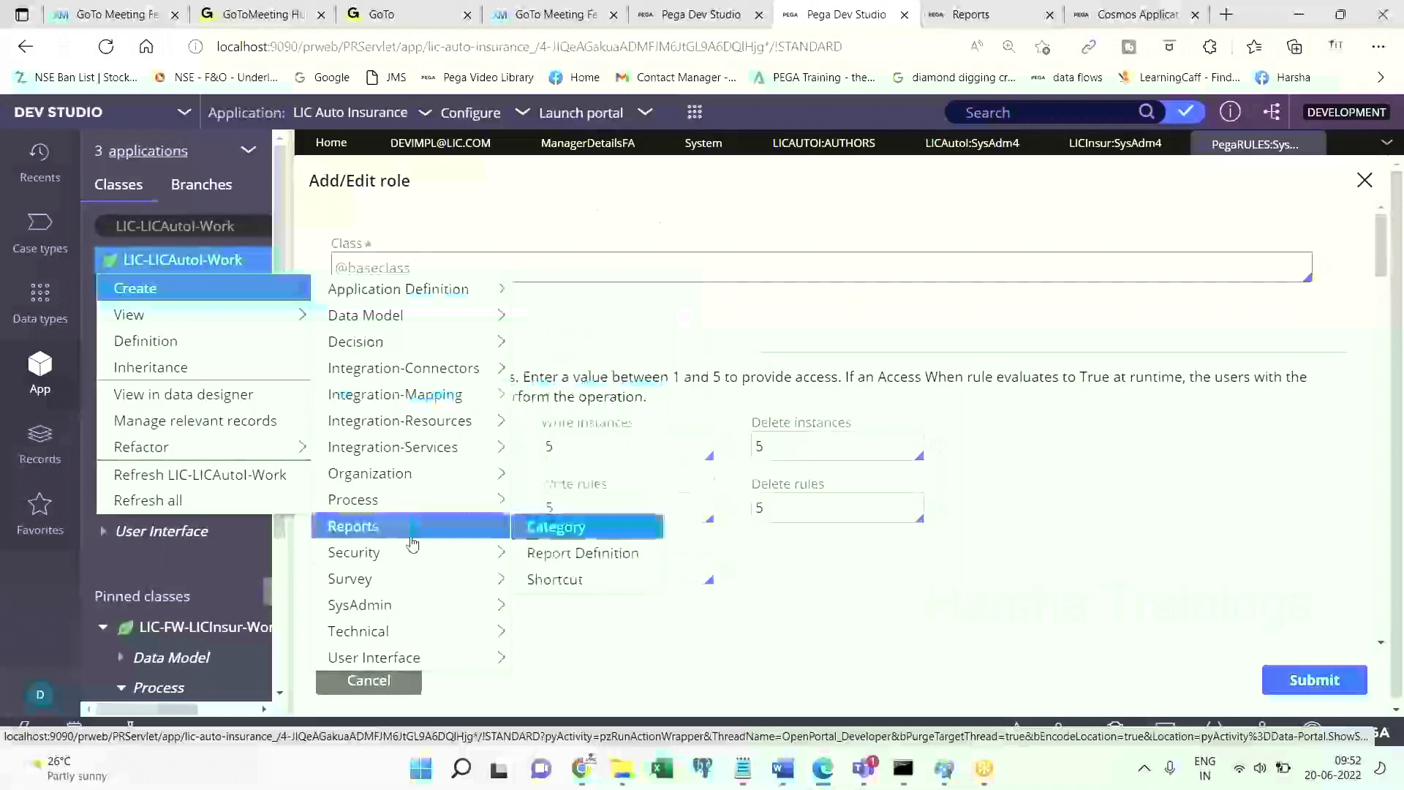
pyautogui.moveTo(371, 559)
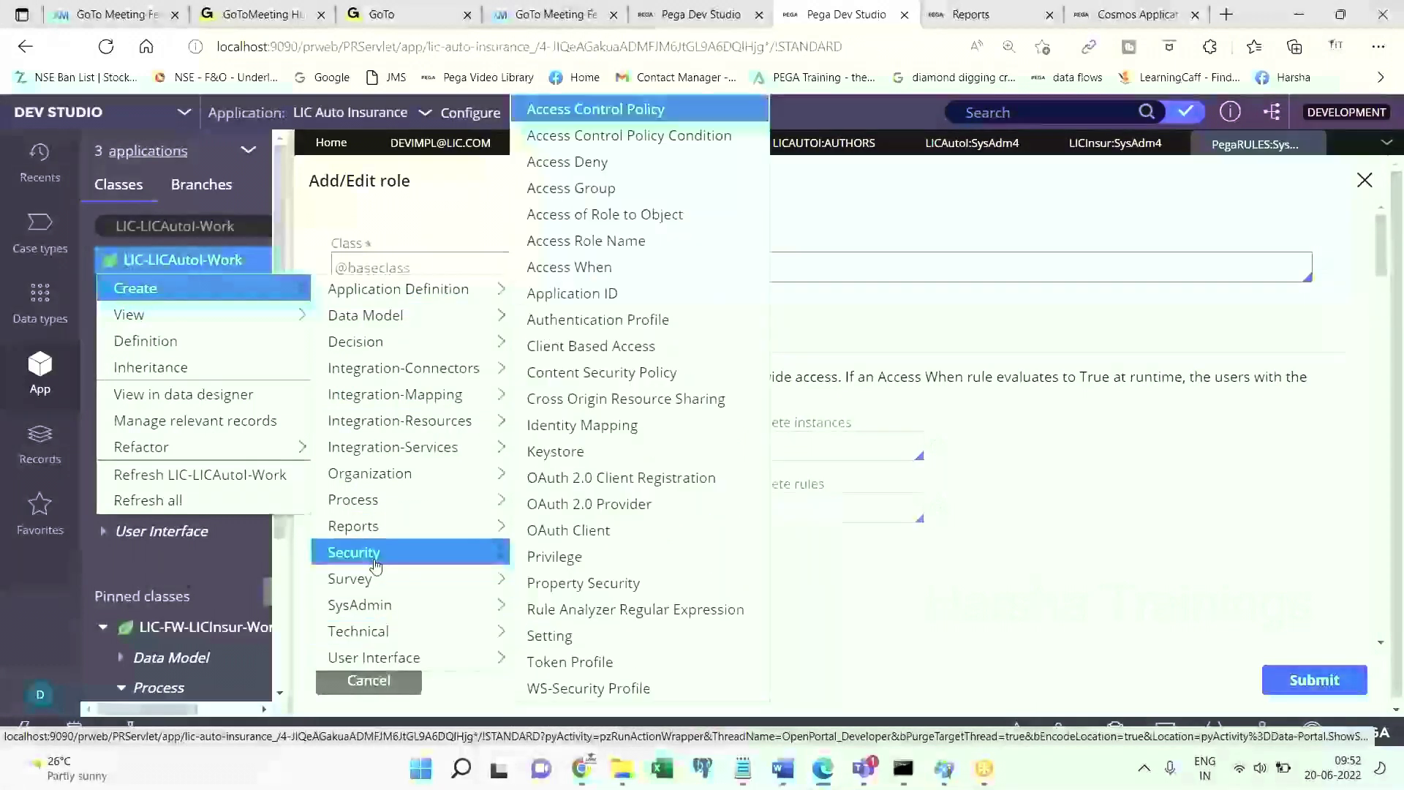
pyautogui.click(587, 266)
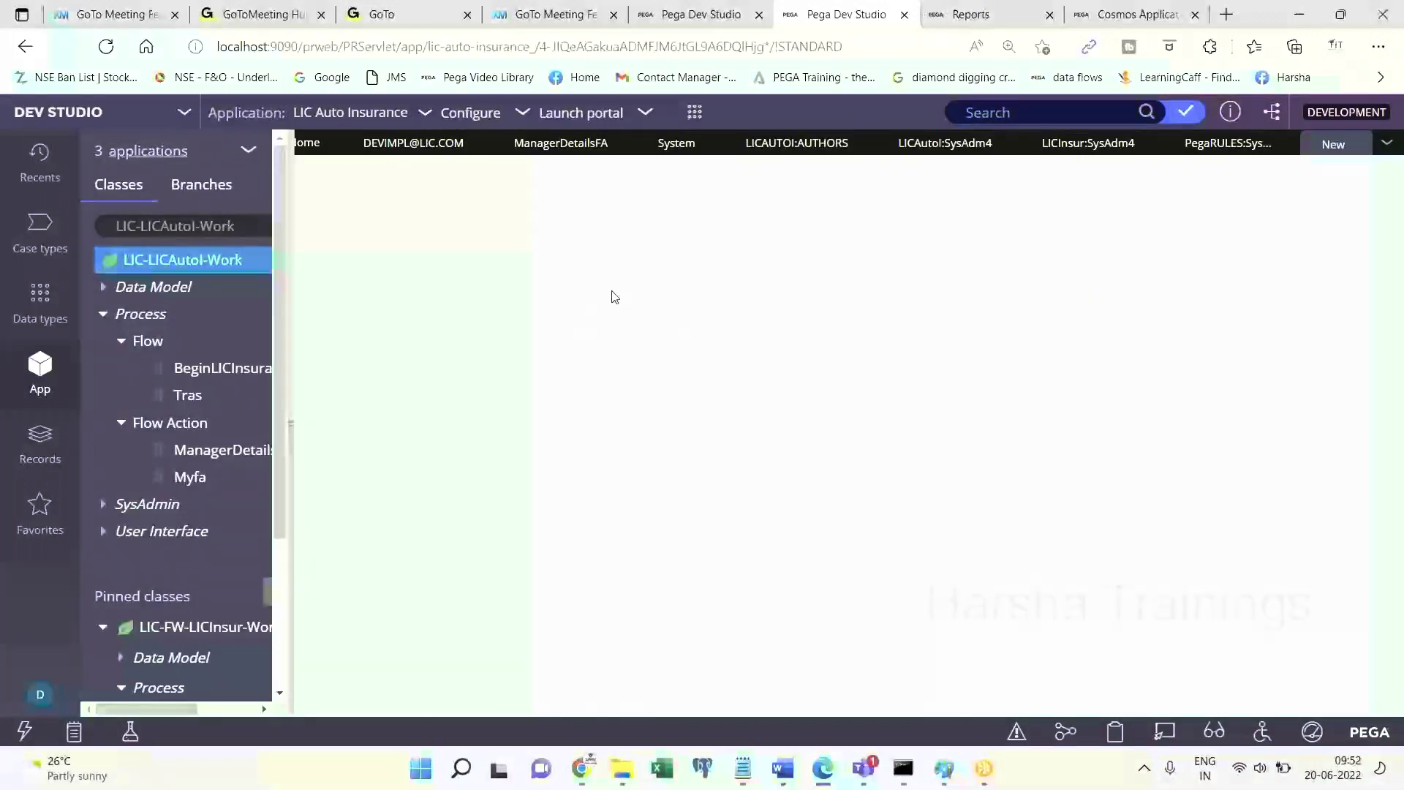
pyautogui.click(561, 312)
pyautogui.write('sdfsd')
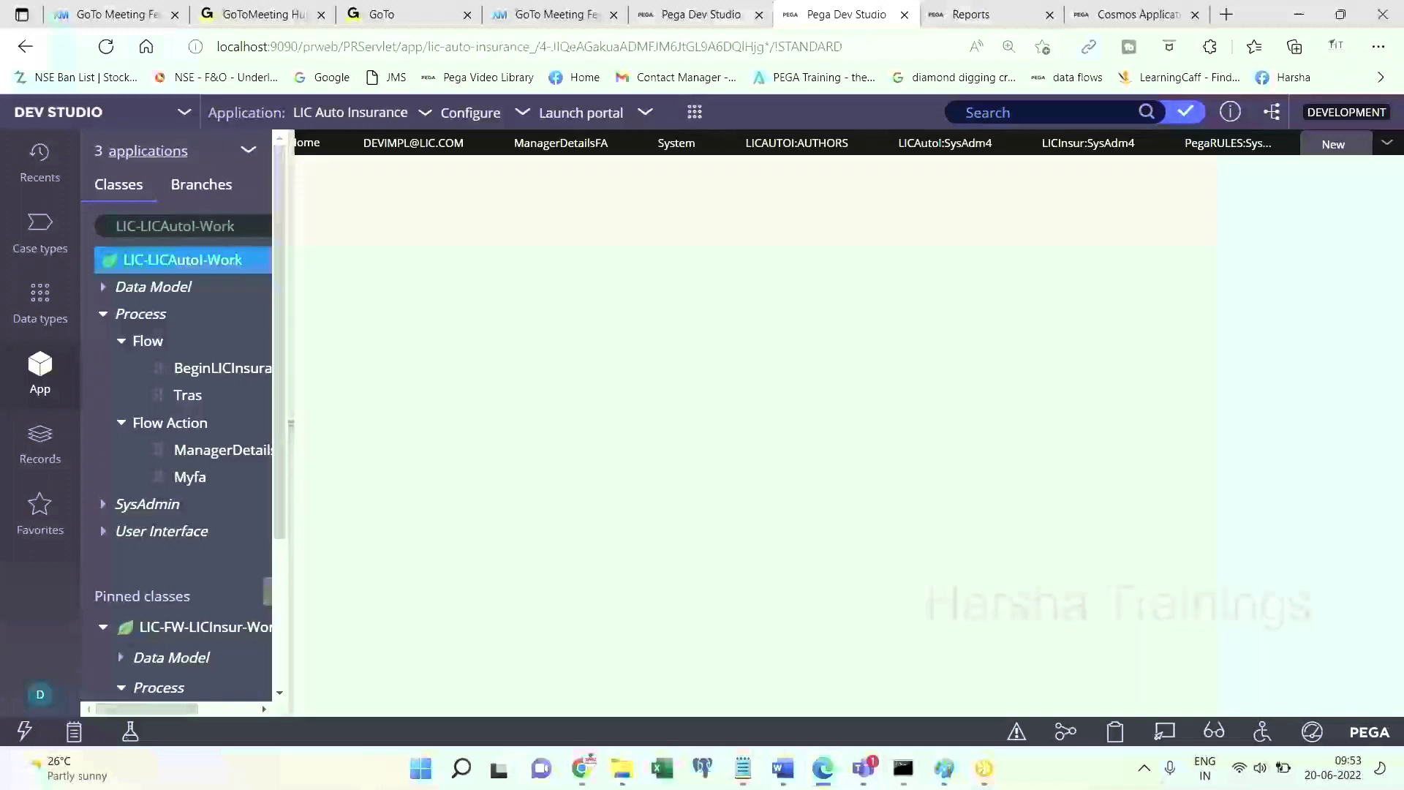
# Define the Access When rule's advanced condition A as .SystemProLevel = 2 and add a second, empty condition row.
pyautogui.click(439, 229)
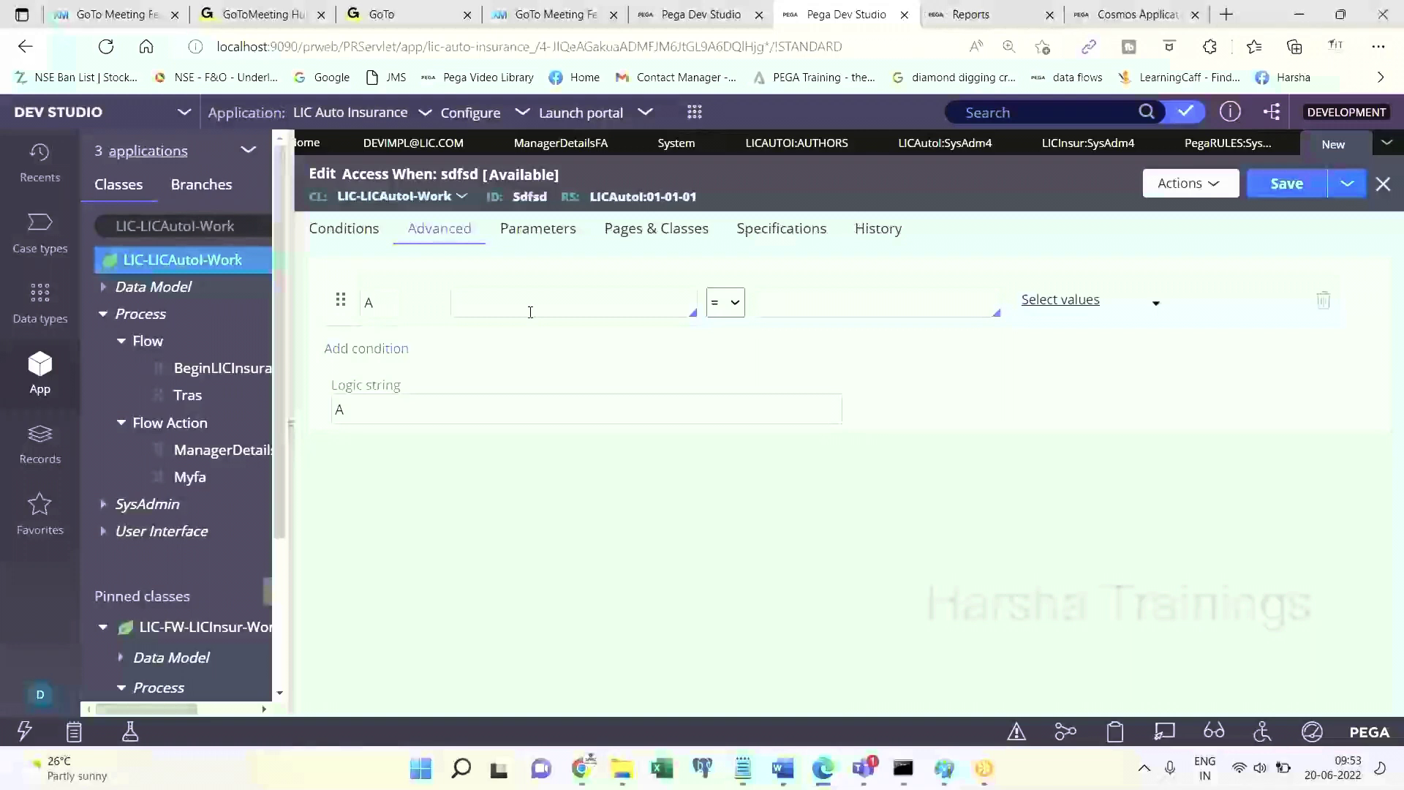
pyautogui.write('.System')
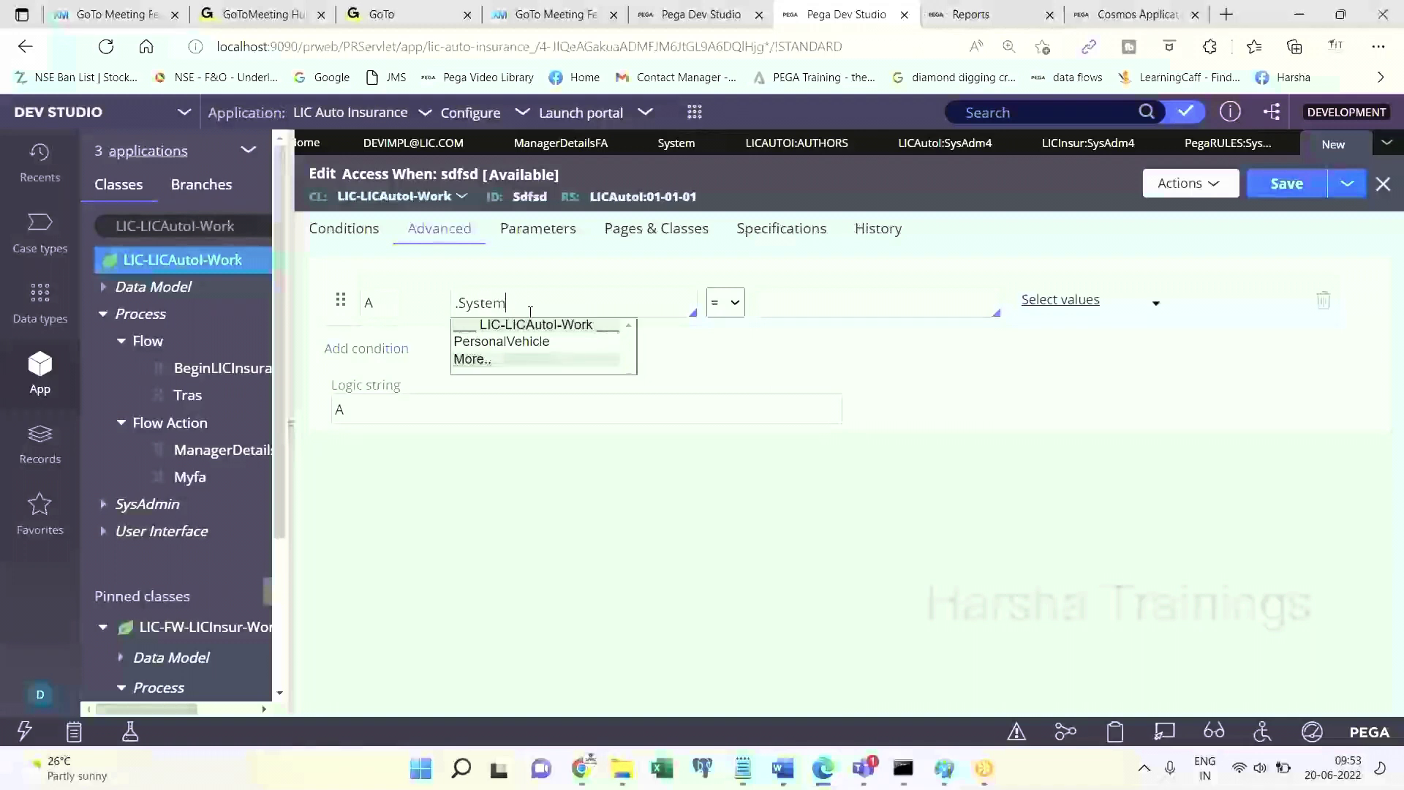
pyautogui.write('ProLevel')
pyautogui.press('Tab')
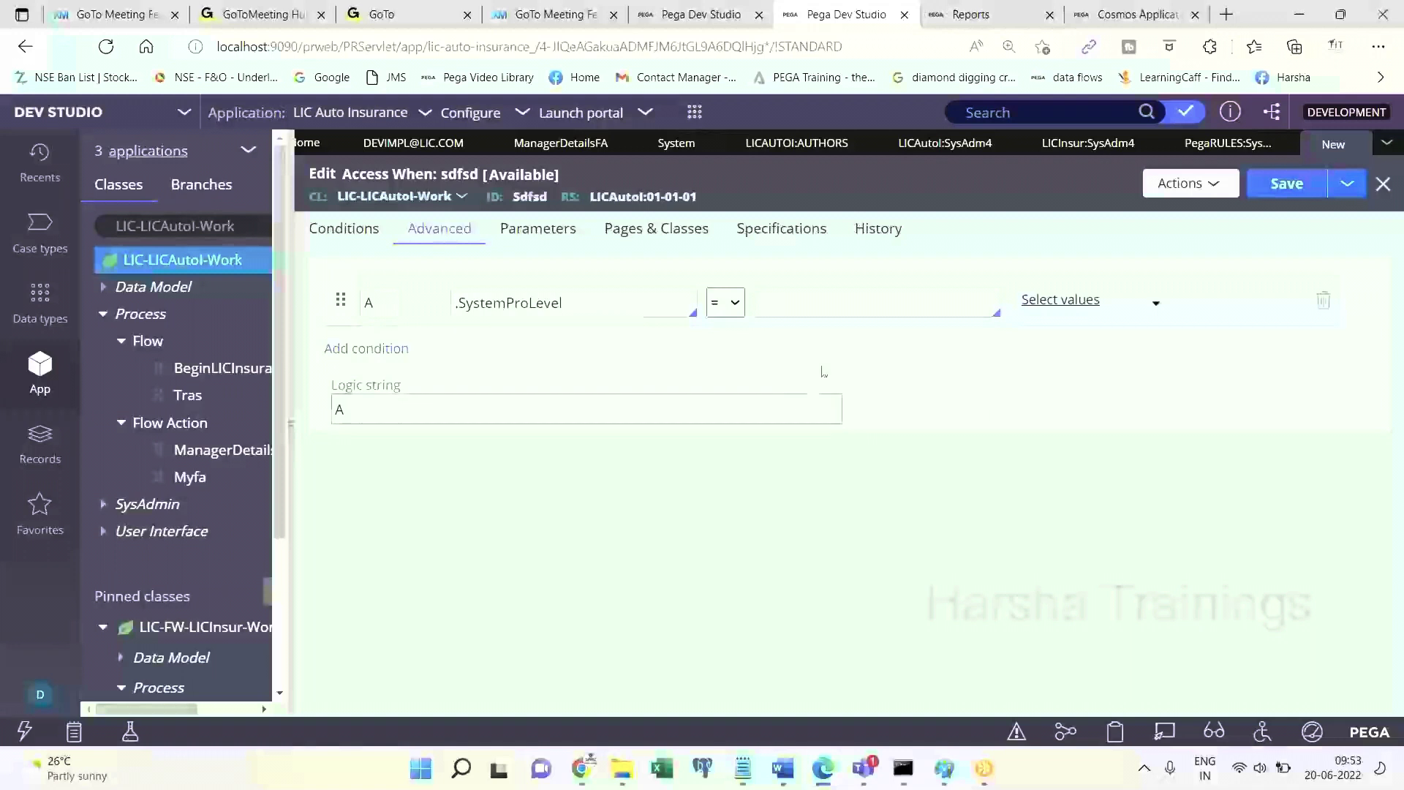
pyautogui.click(813, 308)
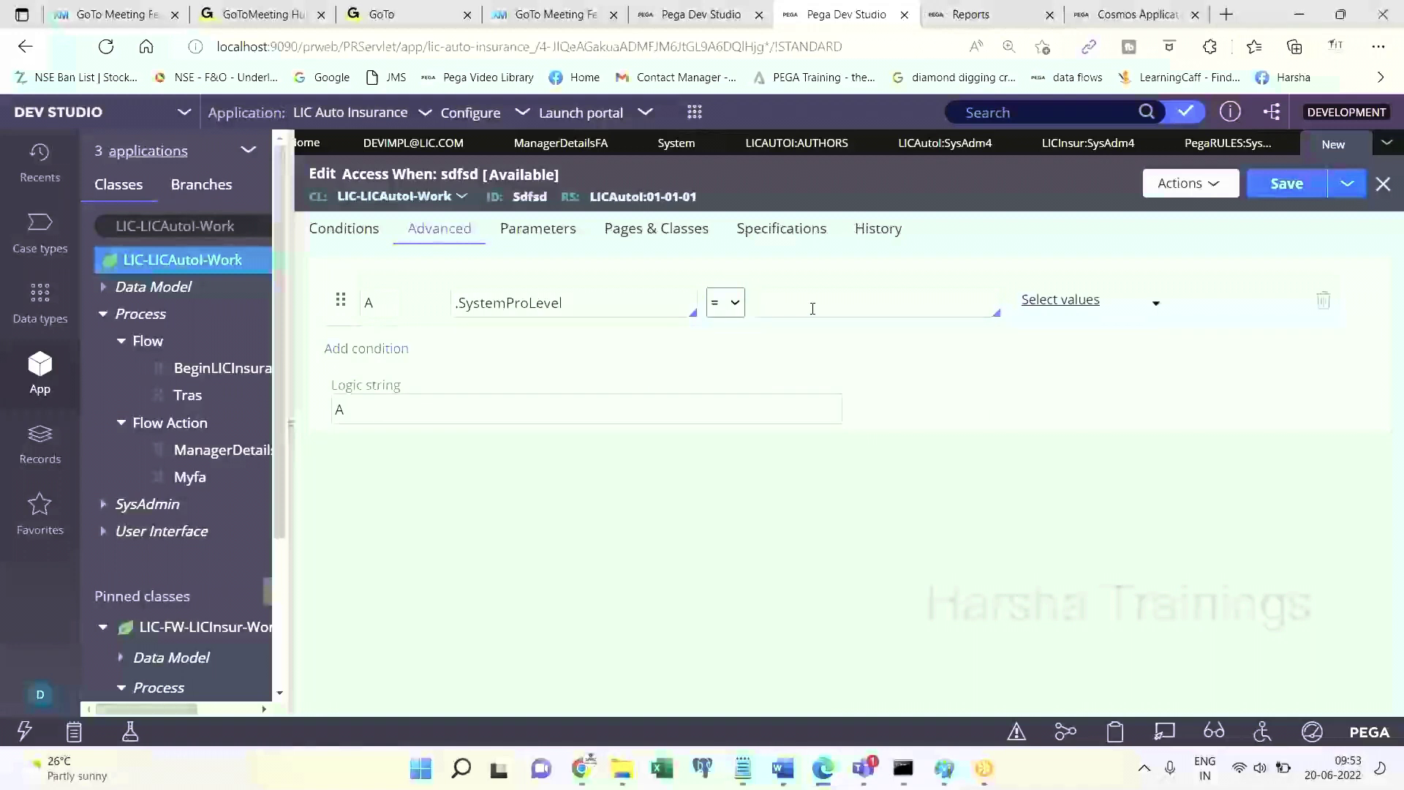
pyautogui.write('2')
pyautogui.click(388, 348)
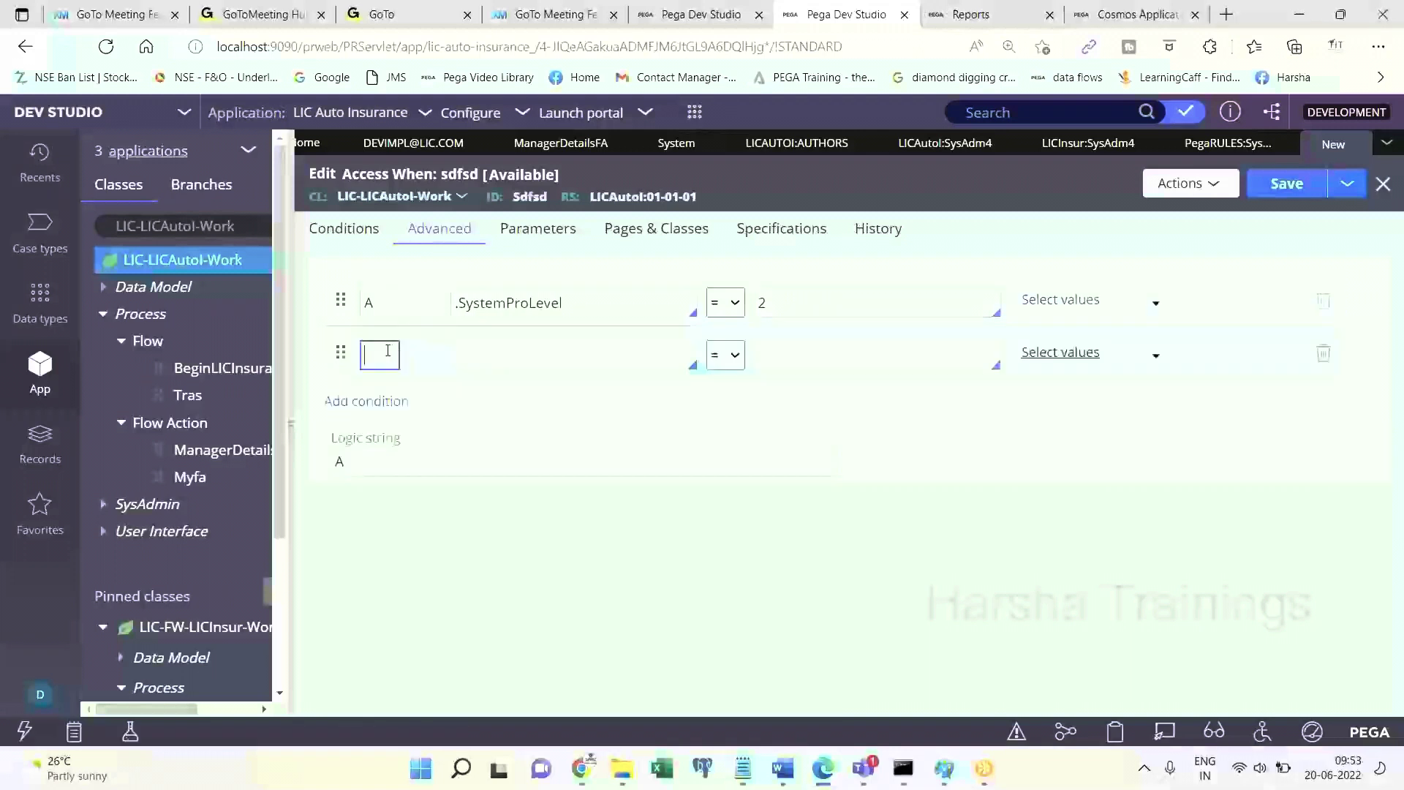
# Define condition B of the Access When rule as .SystemProLevel = 4 and set the logic string to A OR B.
pyautogui.write('B')
pyautogui.click(643, 309)
pyautogui.hotkey('ctrl', 'c')
pyautogui.click(567, 355)
pyautogui.hotkey('ctrl', 'v')
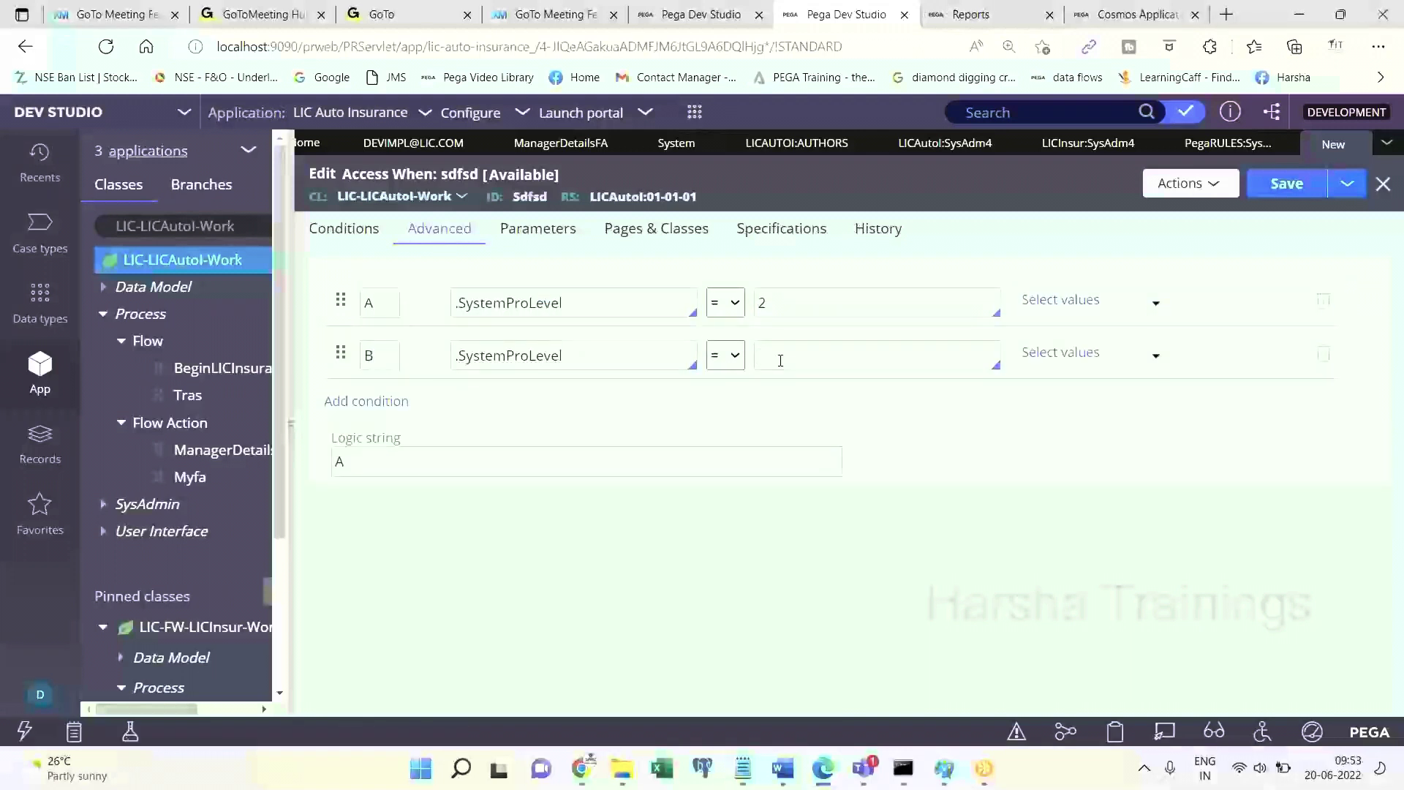
pyautogui.write('4')
pyautogui.click(377, 470)
pyautogui.write('OR B')
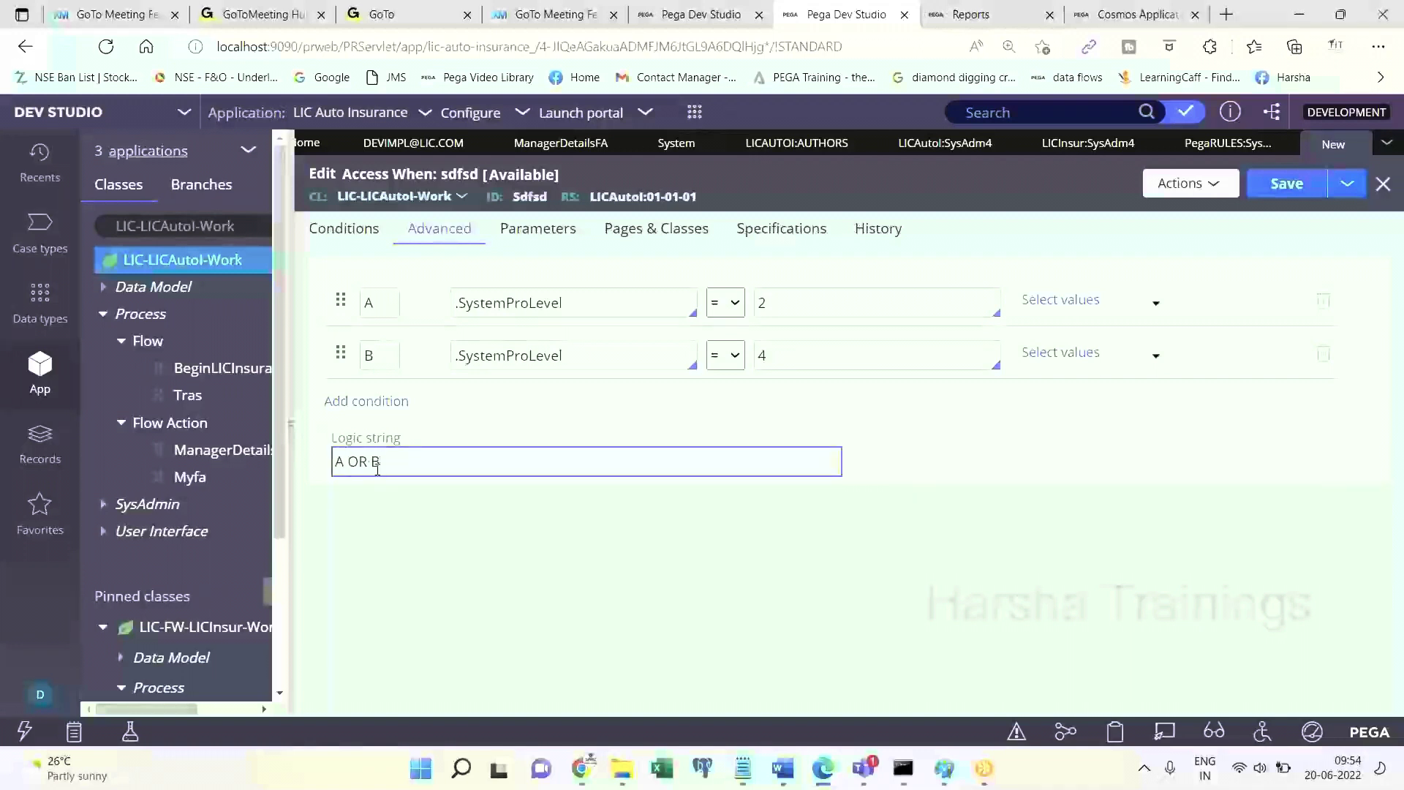
pyautogui.doubleClick(531, 196)
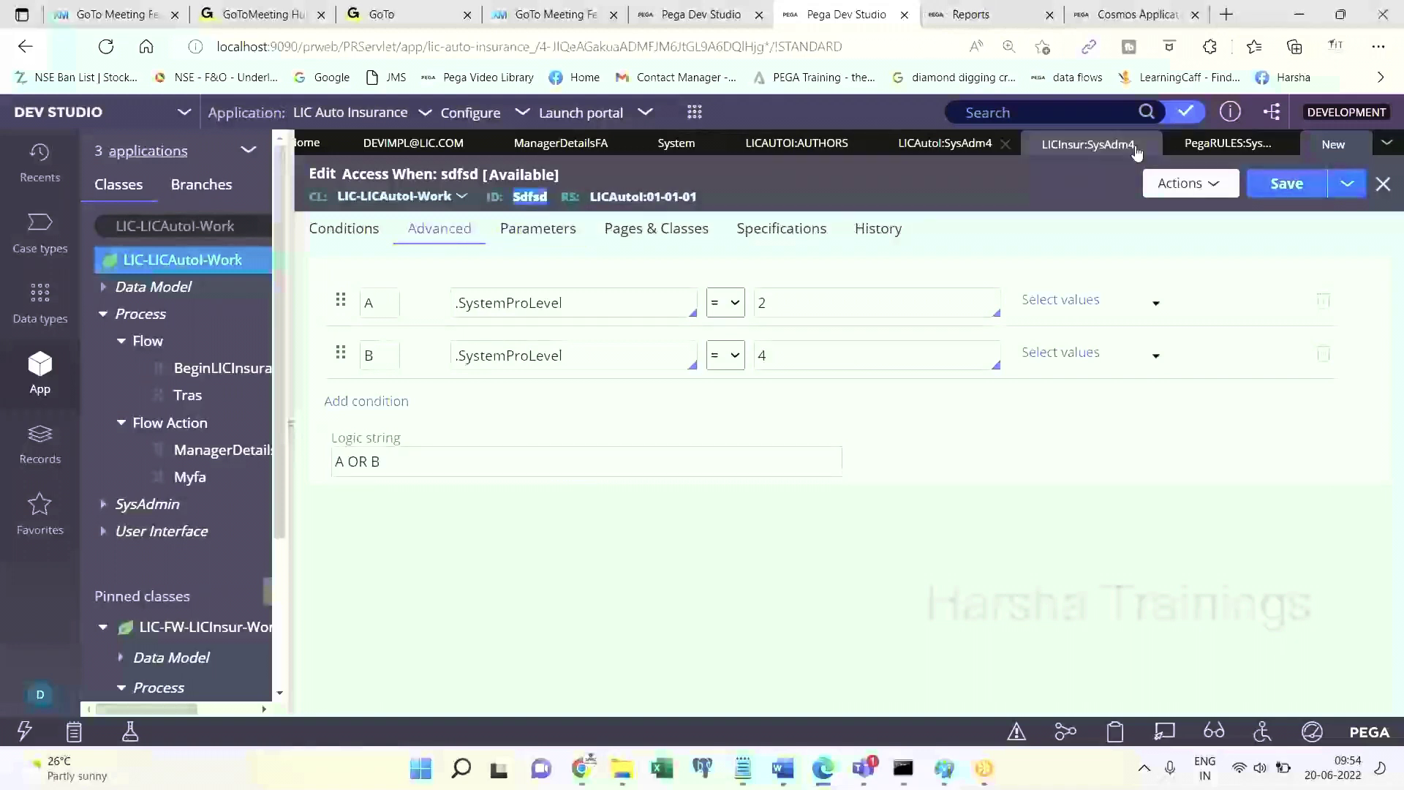
pyautogui.click(1213, 149)
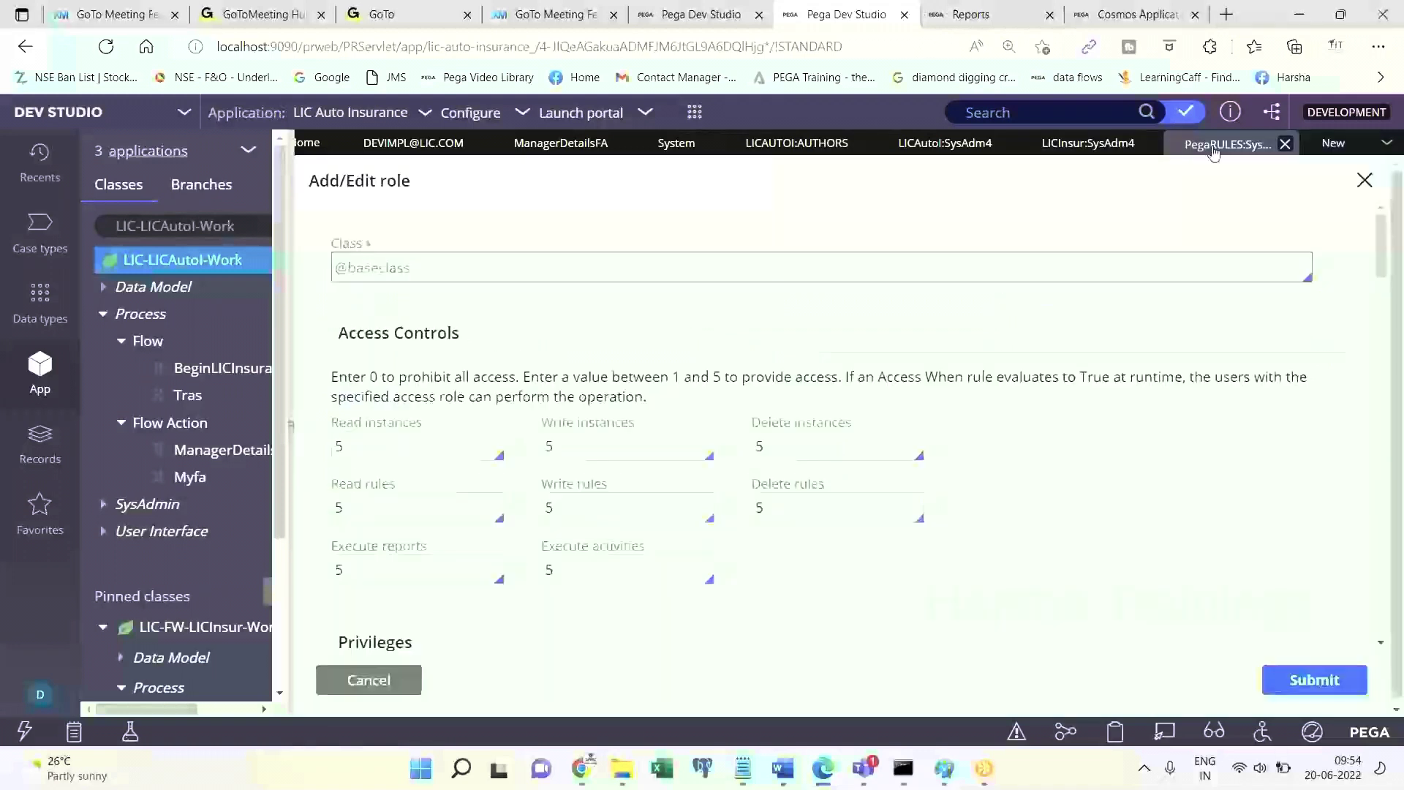
pyautogui.click(1363, 179)
pyautogui.click(1290, 188)
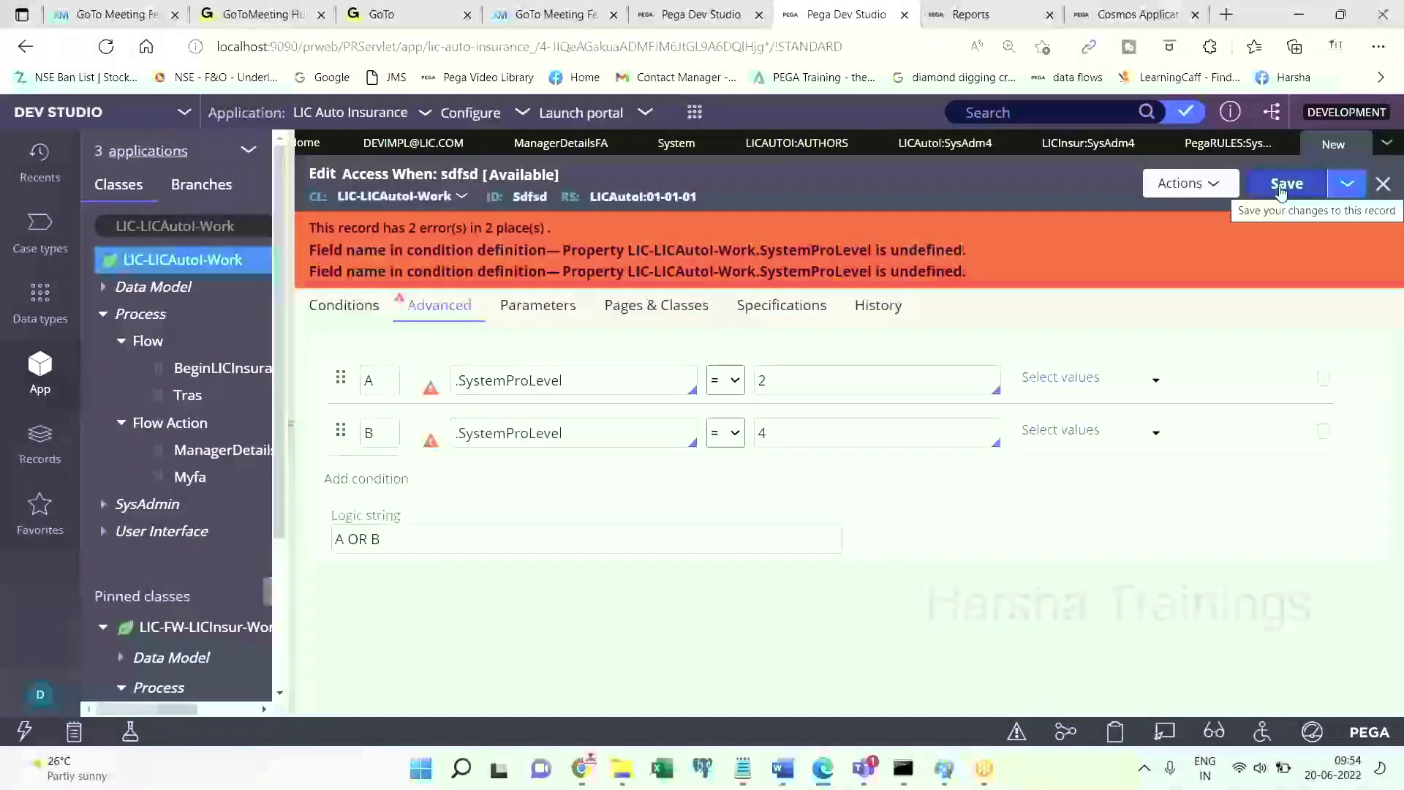
# Shorten condition A's property to .System and dismiss the suggested properties without choosing one.
pyautogui.click(589, 386)
pyautogui.press('BackSpace')
pyautogui.press('BackSpace')
pyautogui.press('BackSpace')
pyautogui.press('BackSpace')
pyautogui.press('BackSpace')
pyautogui.press('BackSpace')
pyautogui.press('BackSpace')
pyautogui.press('BackSpace')
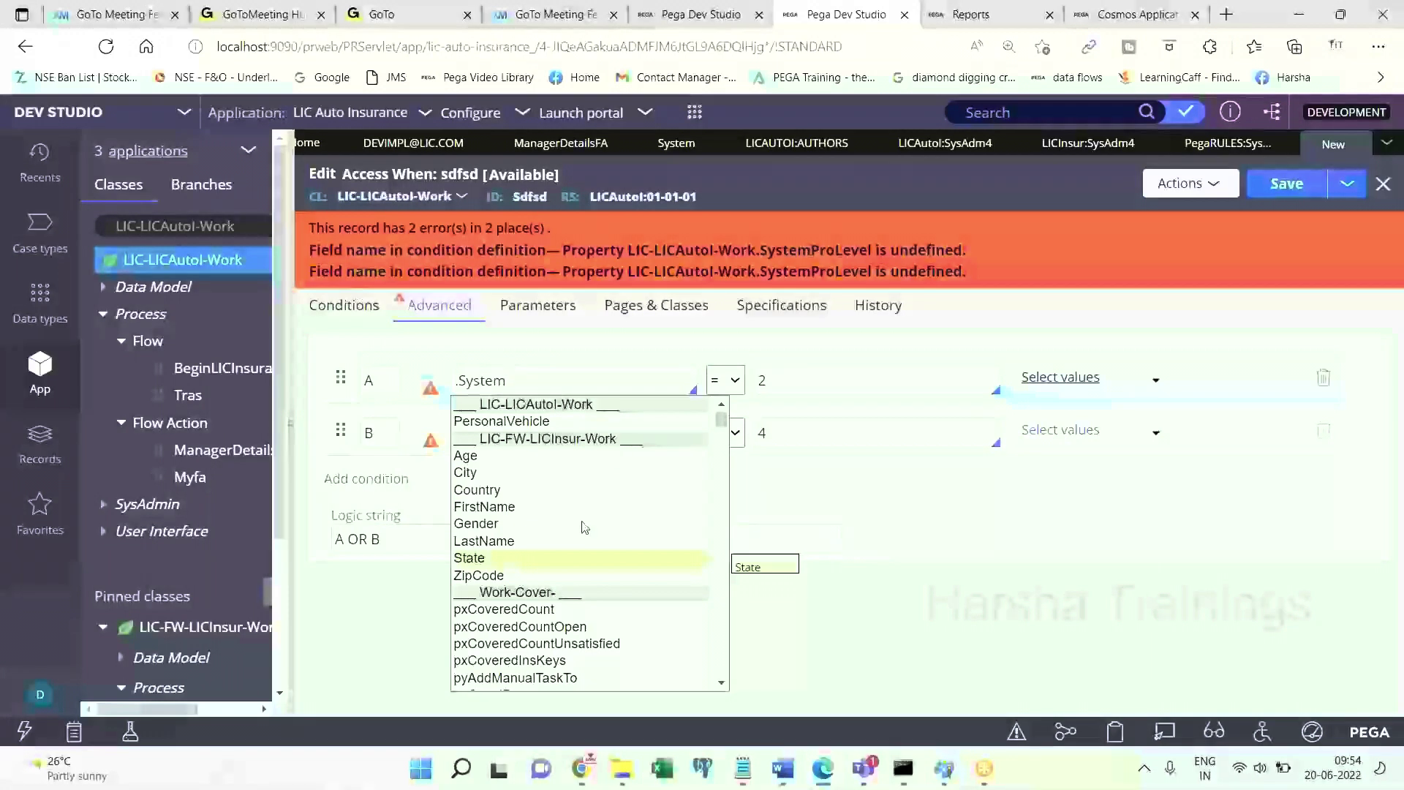
pyautogui.click(1071, 528)
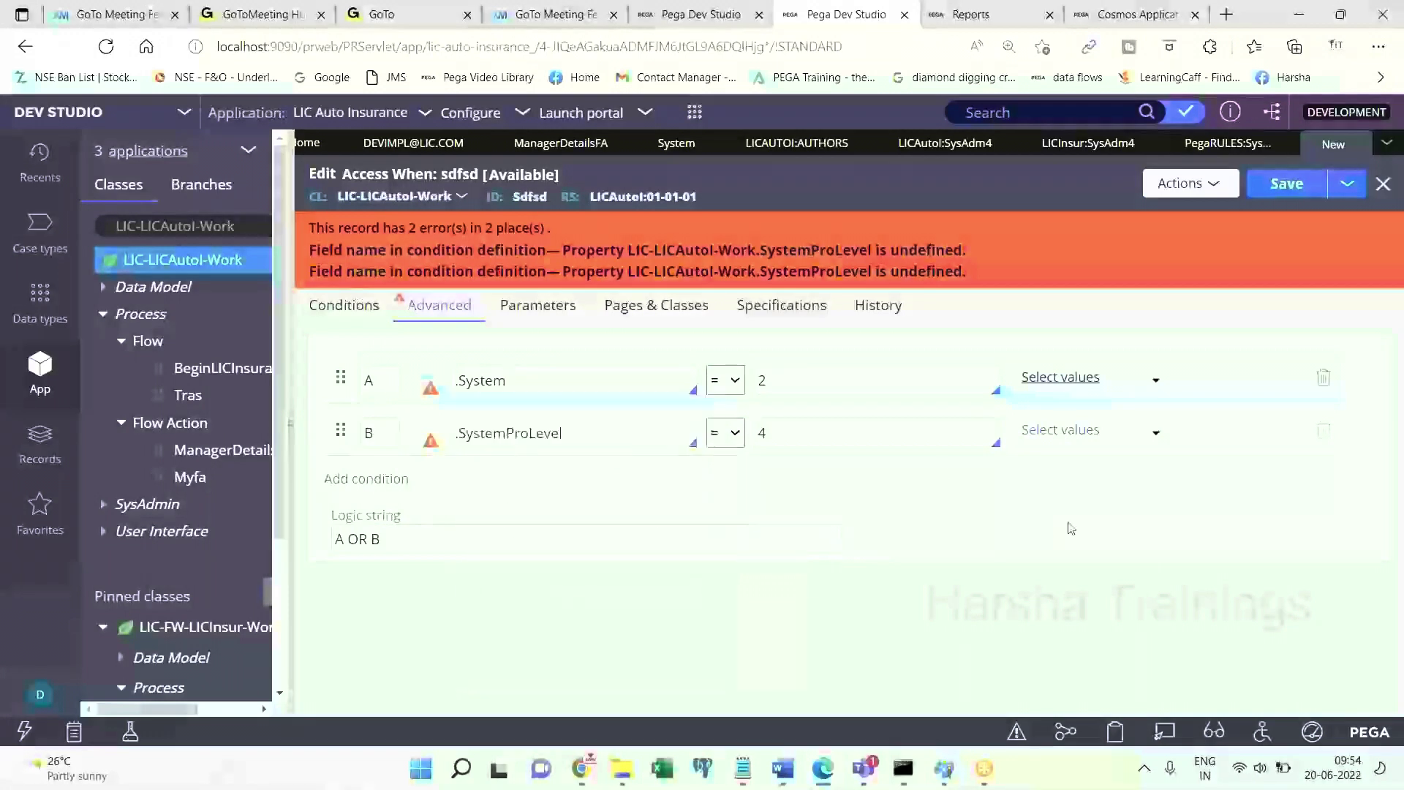
pyautogui.click(1202, 145)
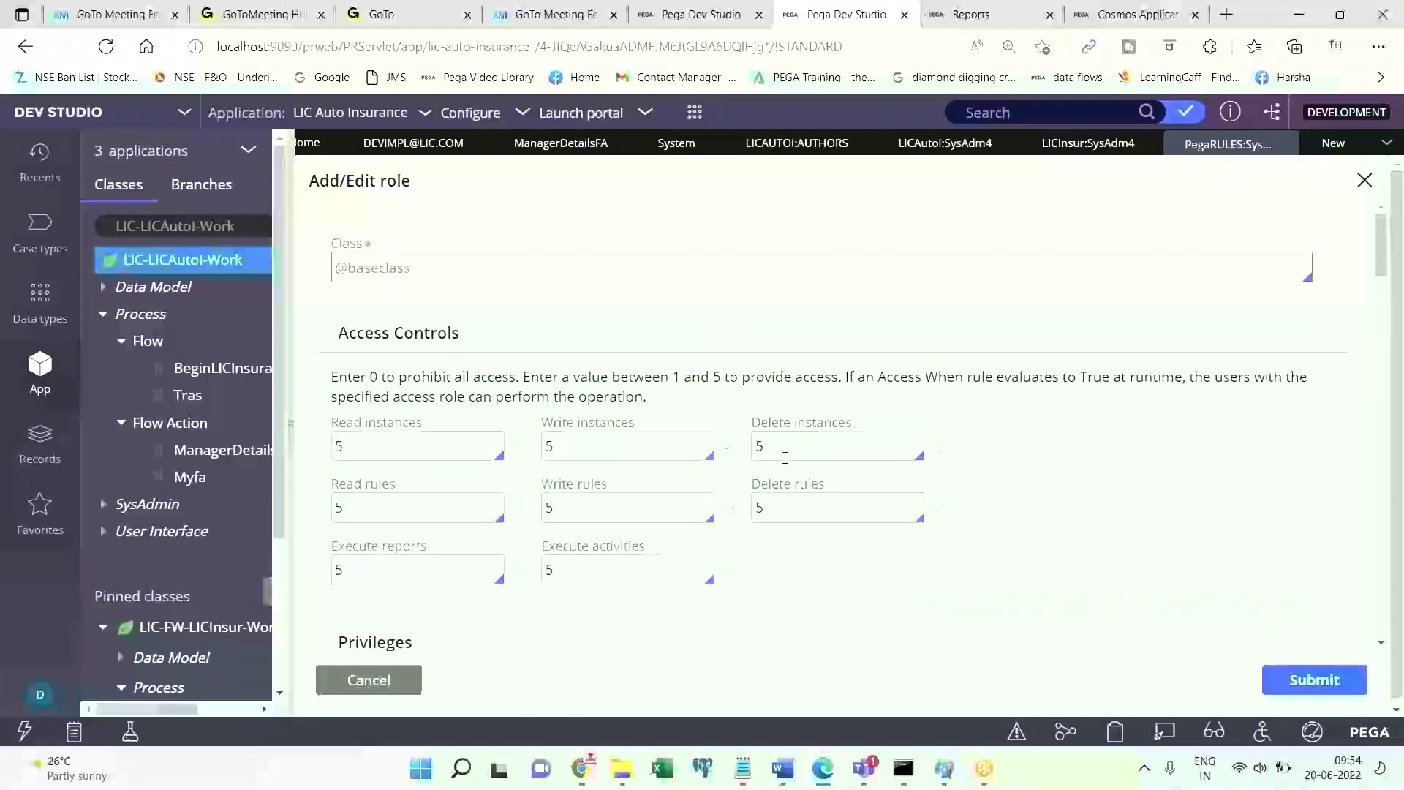
pyautogui.press('BackSpace')
pyautogui.click(785, 458)
pyautogui.write('Sdfsd')
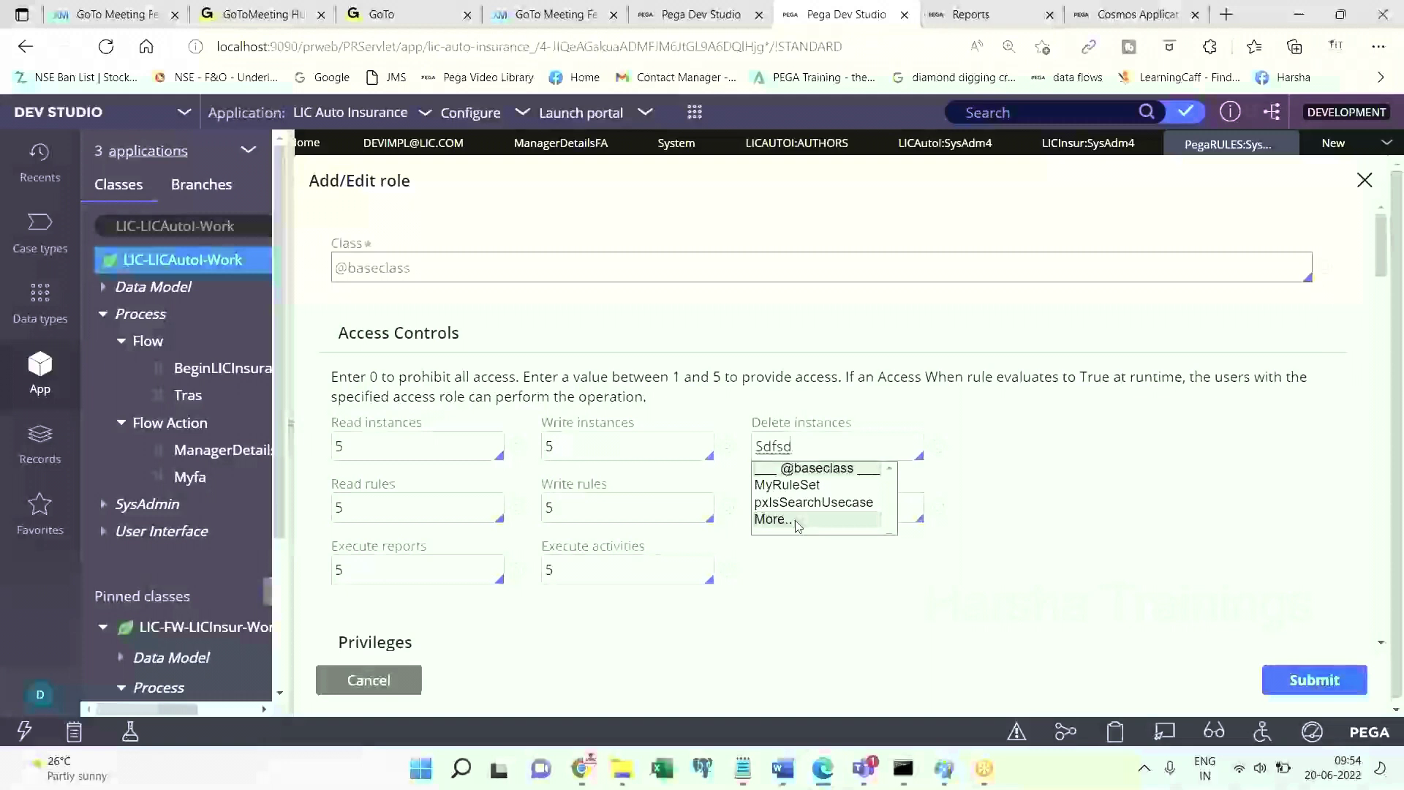
pyautogui.click(1084, 491)
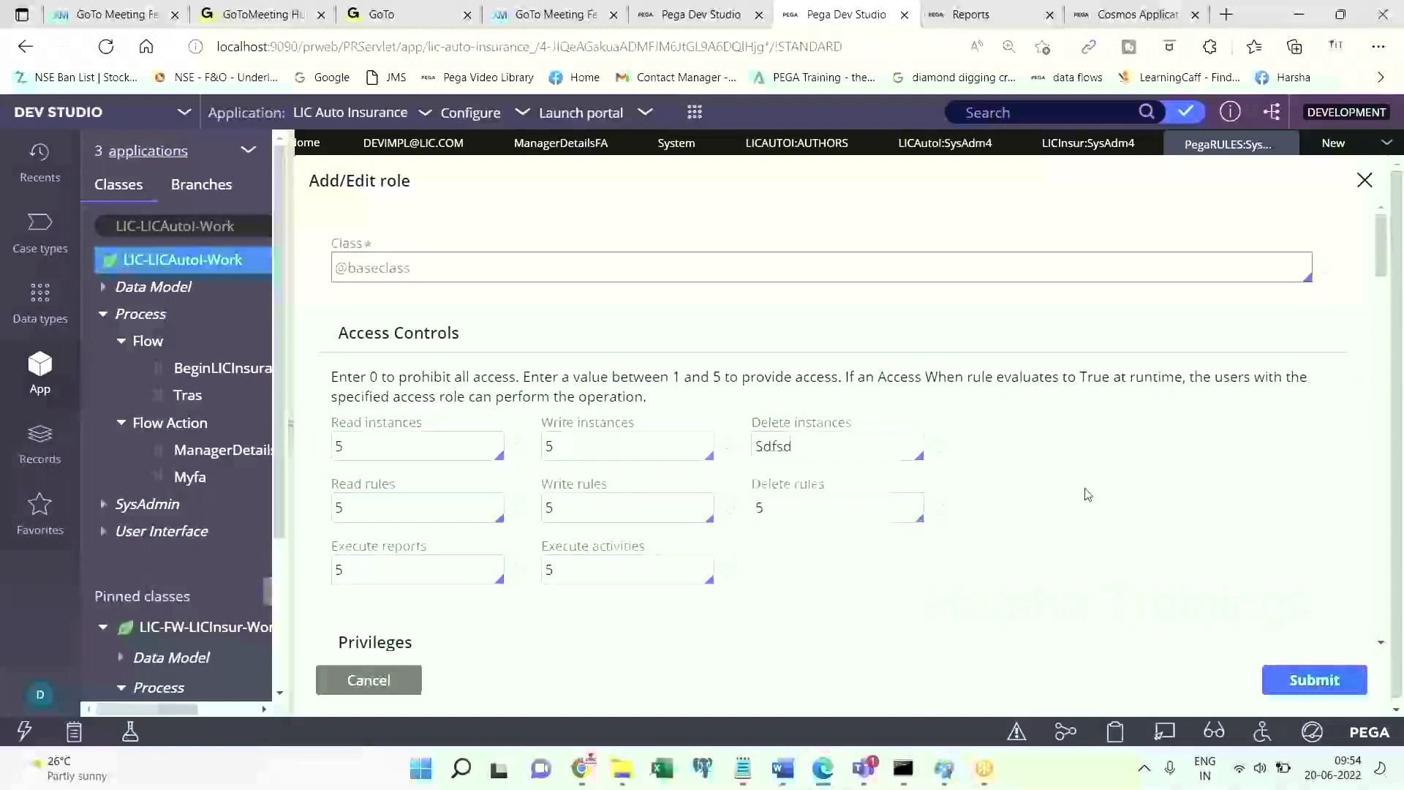
pyautogui.doubleClick(800, 438)
pyautogui.press('BackSpace')
pyautogui.click(801, 438)
pyautogui.click(801, 439)
pyautogui.click(812, 498)
pyautogui.doubleClick(823, 442)
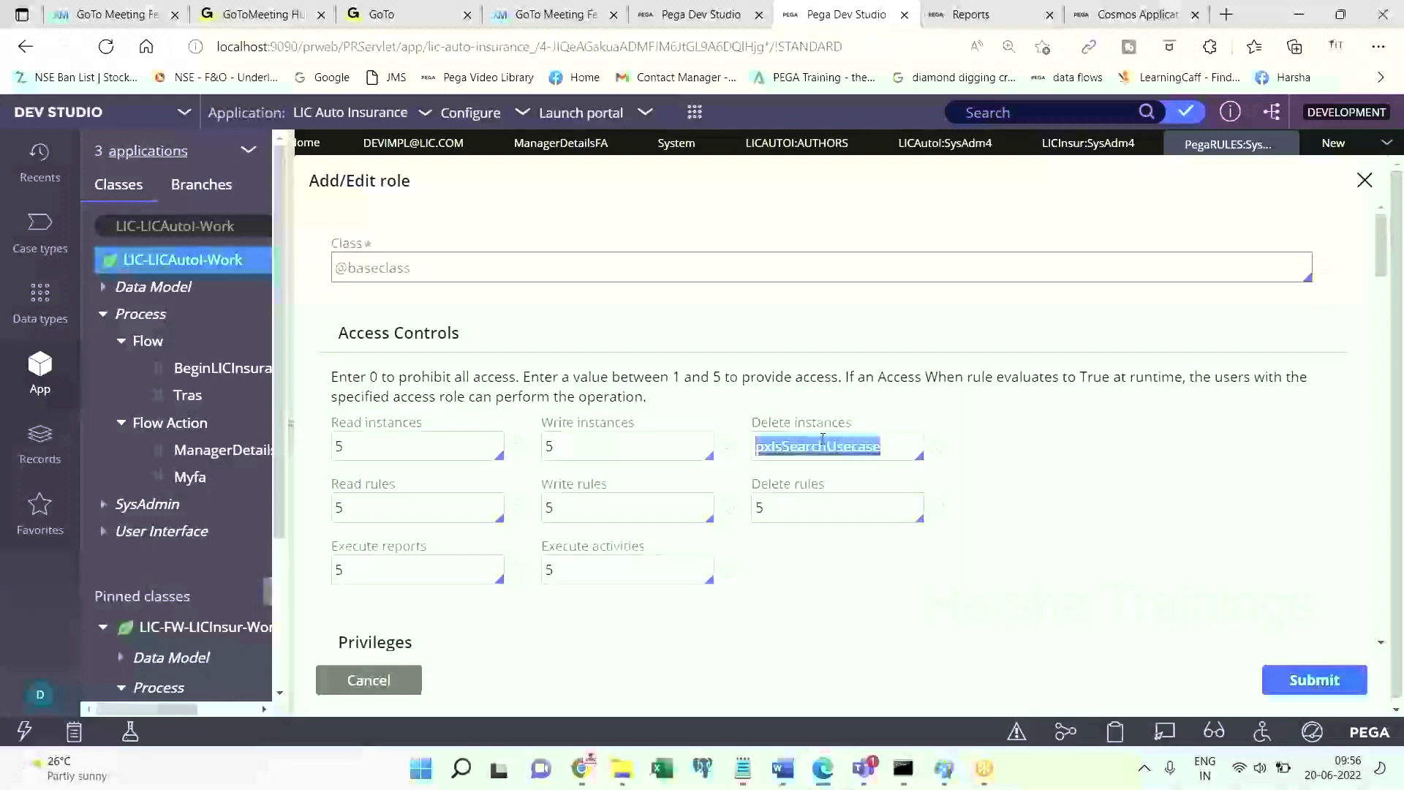
pyautogui.moveTo(753, 422); pyautogui.dragTo(852, 422)
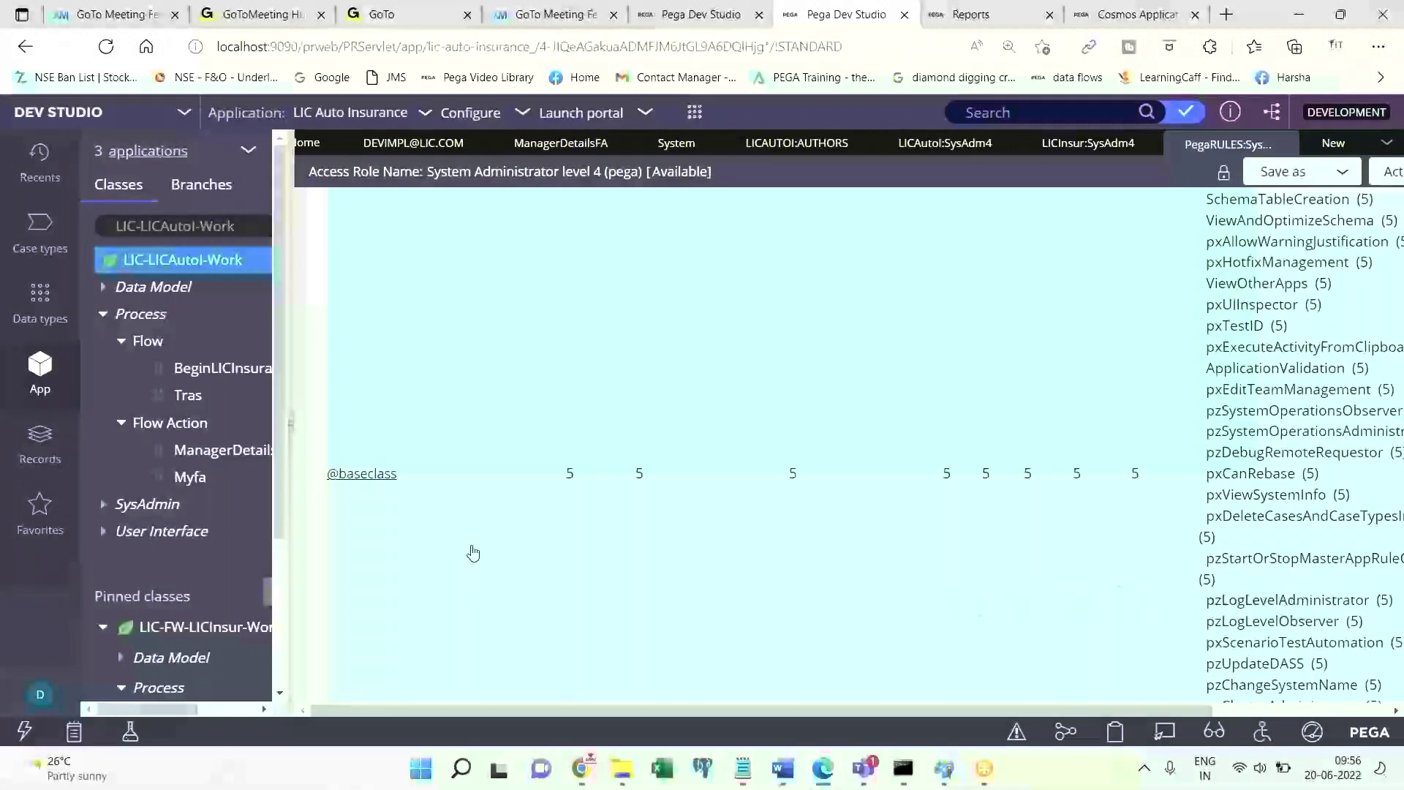
pyautogui.click(384, 474)
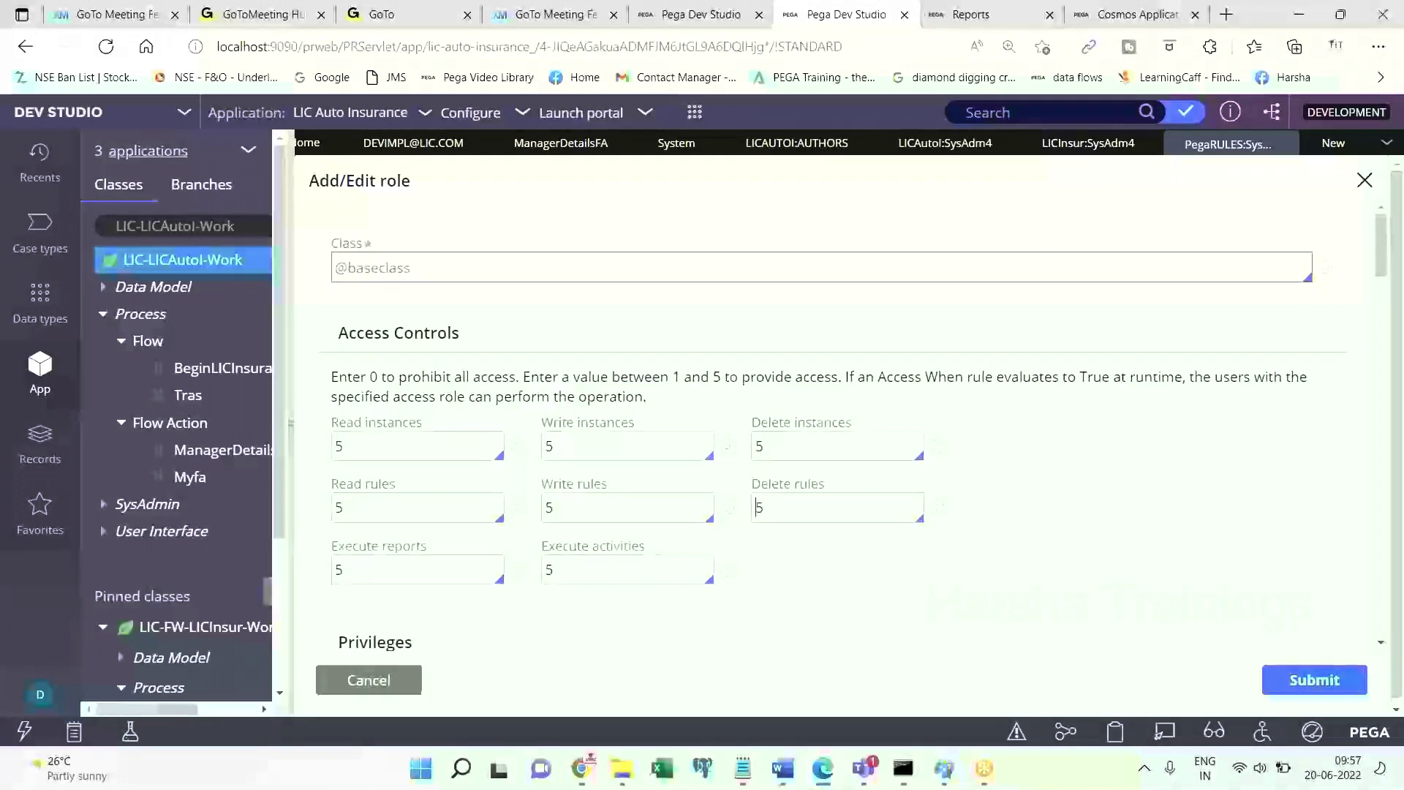
pyautogui.click(812, 448)
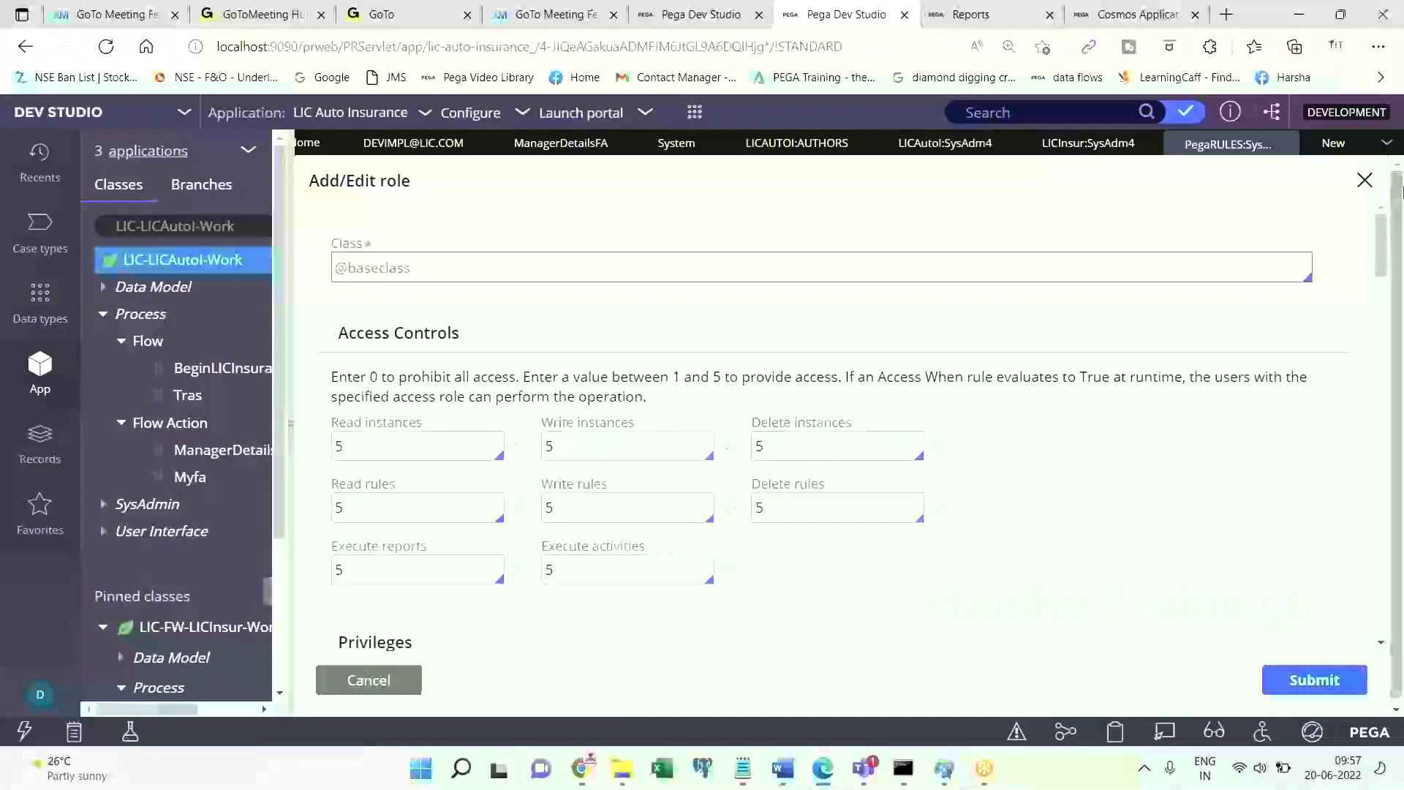
pyautogui.click(1088, 143)
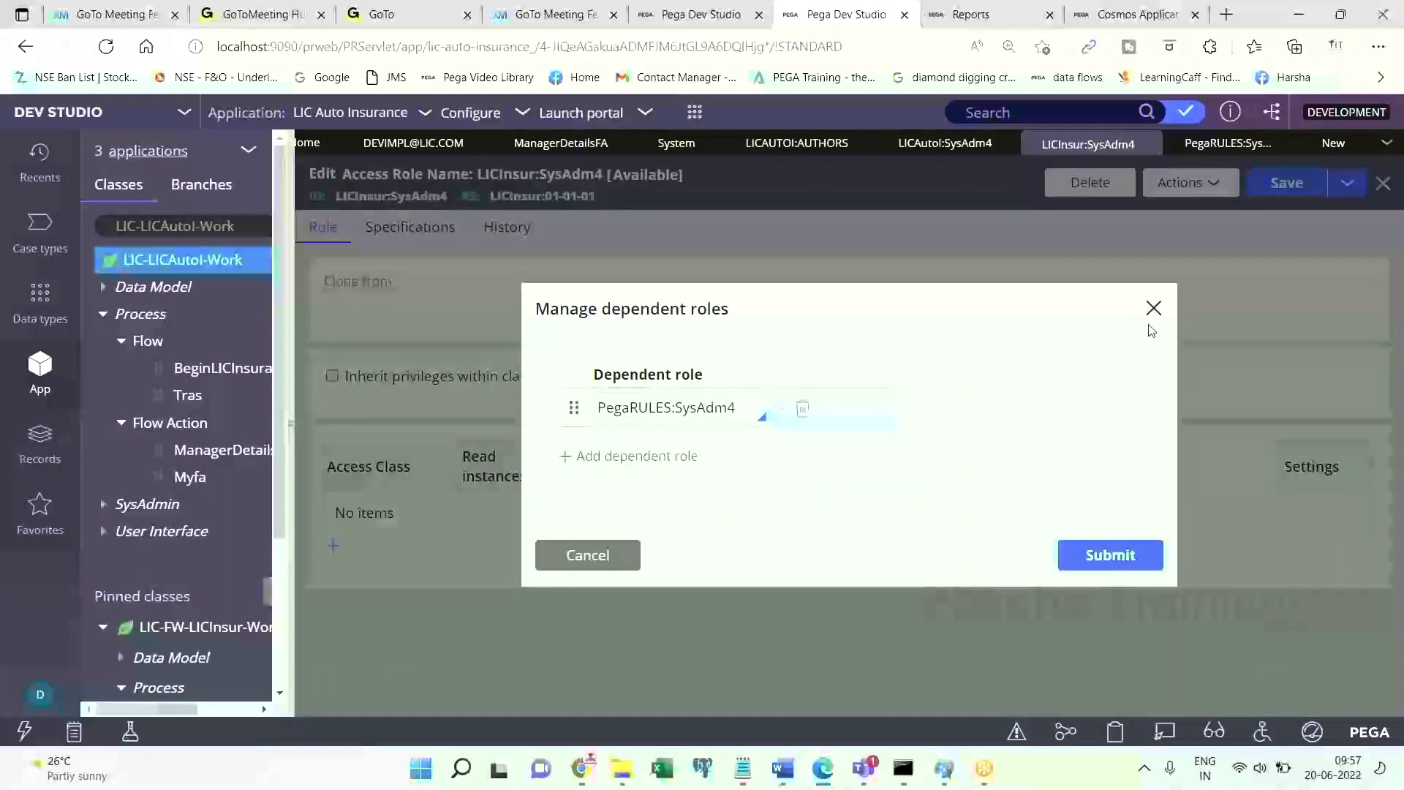
pyautogui.click(1153, 307)
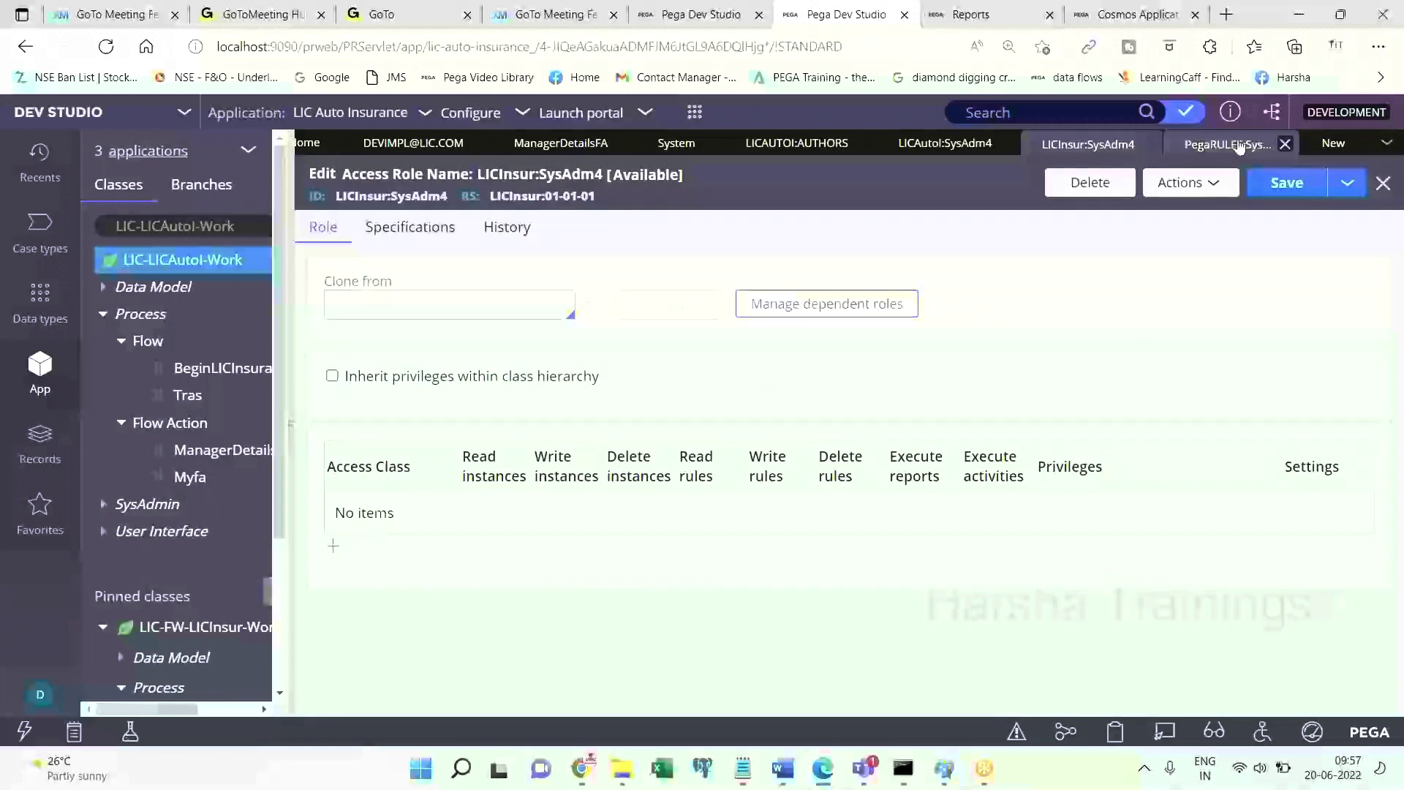
pyautogui.click(1238, 145)
pyautogui.click(808, 446)
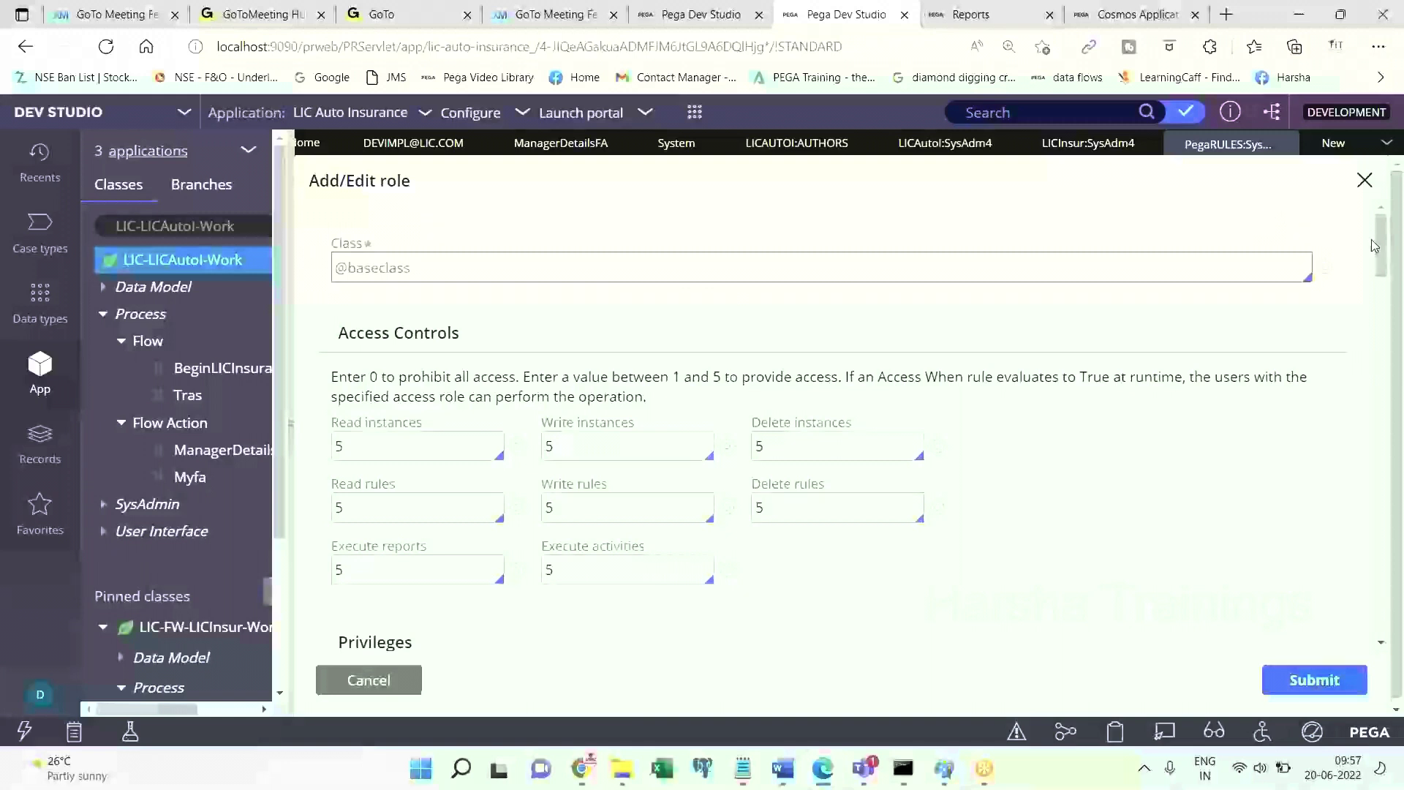
pyautogui.moveTo(1380, 246); pyautogui.dragTo(1394, 311)
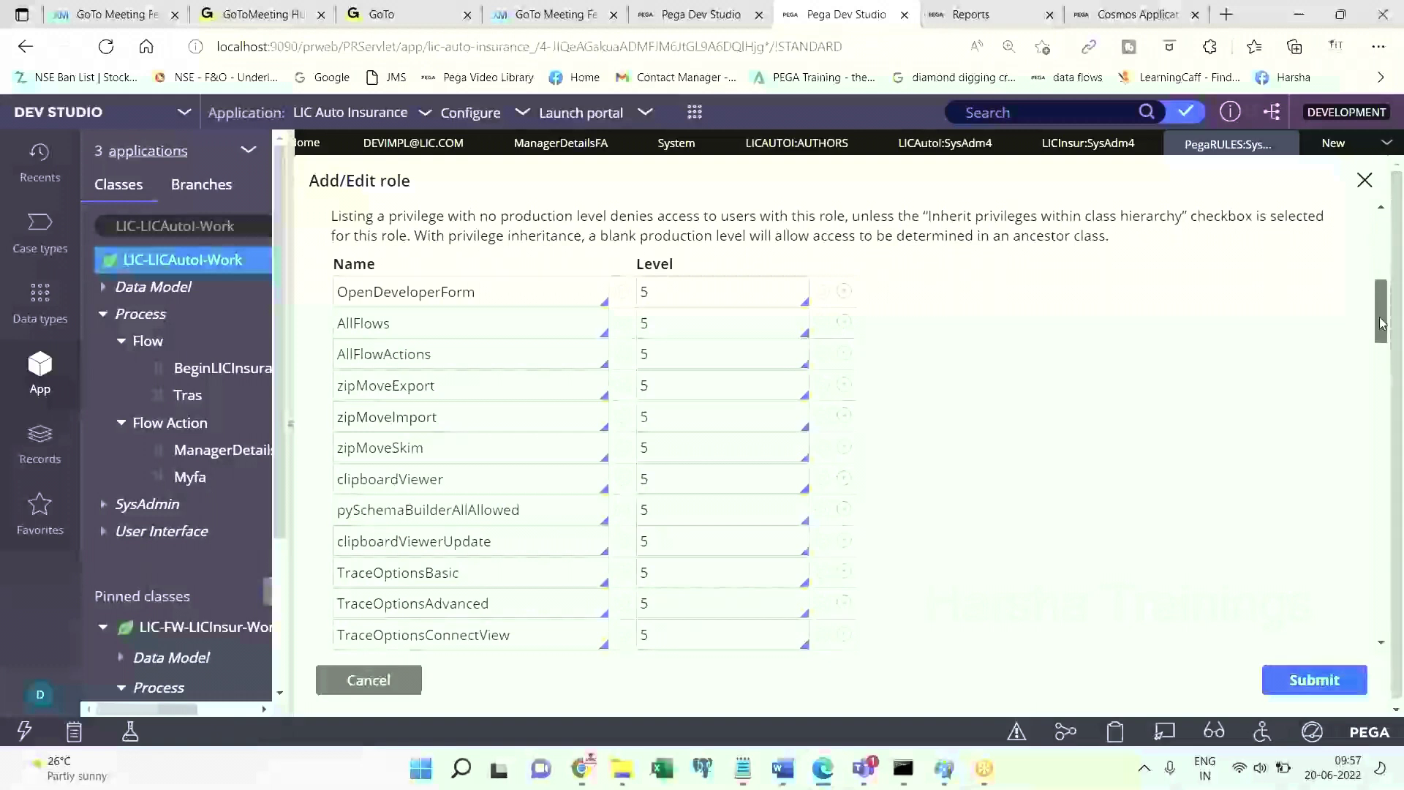
pyautogui.moveTo(1381, 311); pyautogui.dragTo(1381, 337)
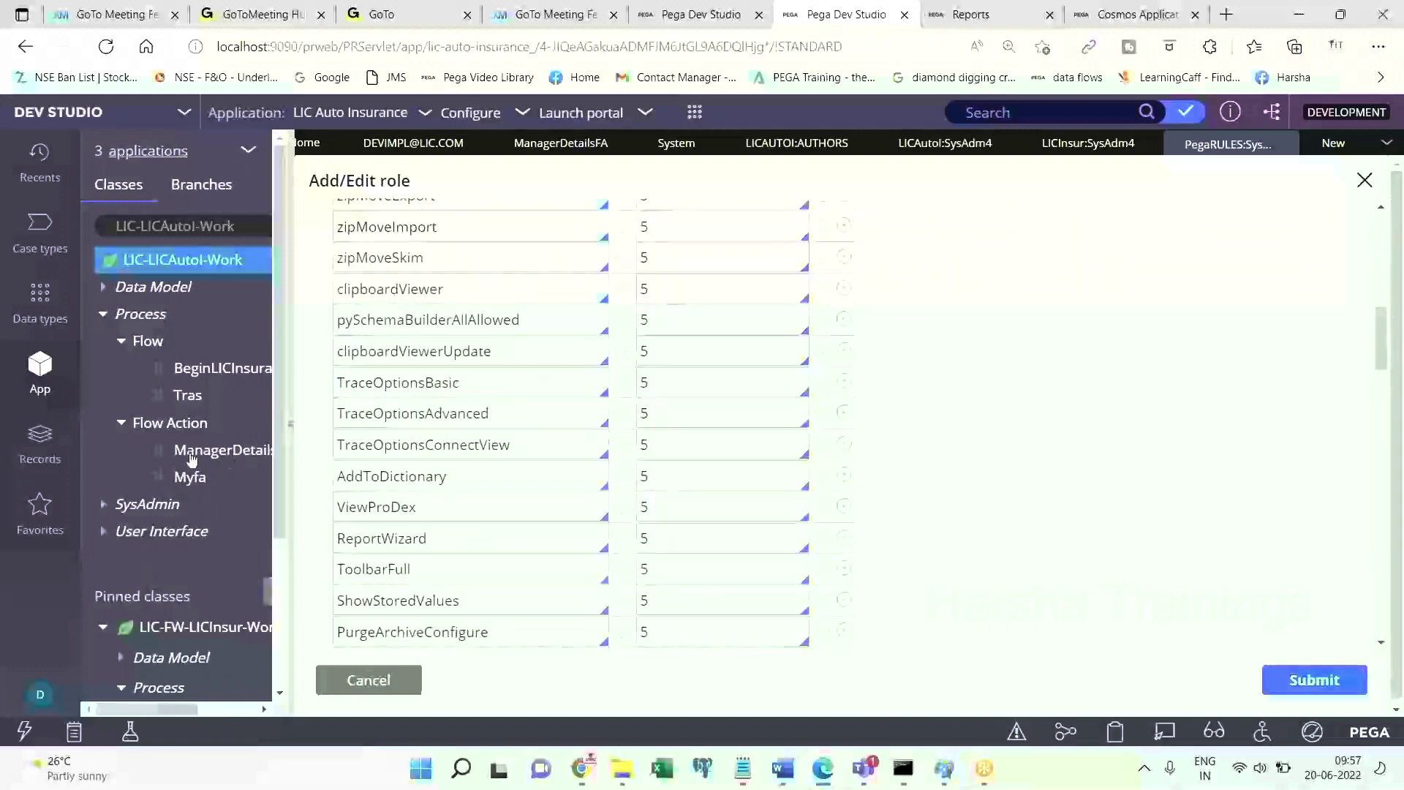
# Start a new security rule for the LIC-LICAutoI-Work class and enter test as its label.
pyautogui.rightClick(149, 268)
pyautogui.moveTo(170, 289)
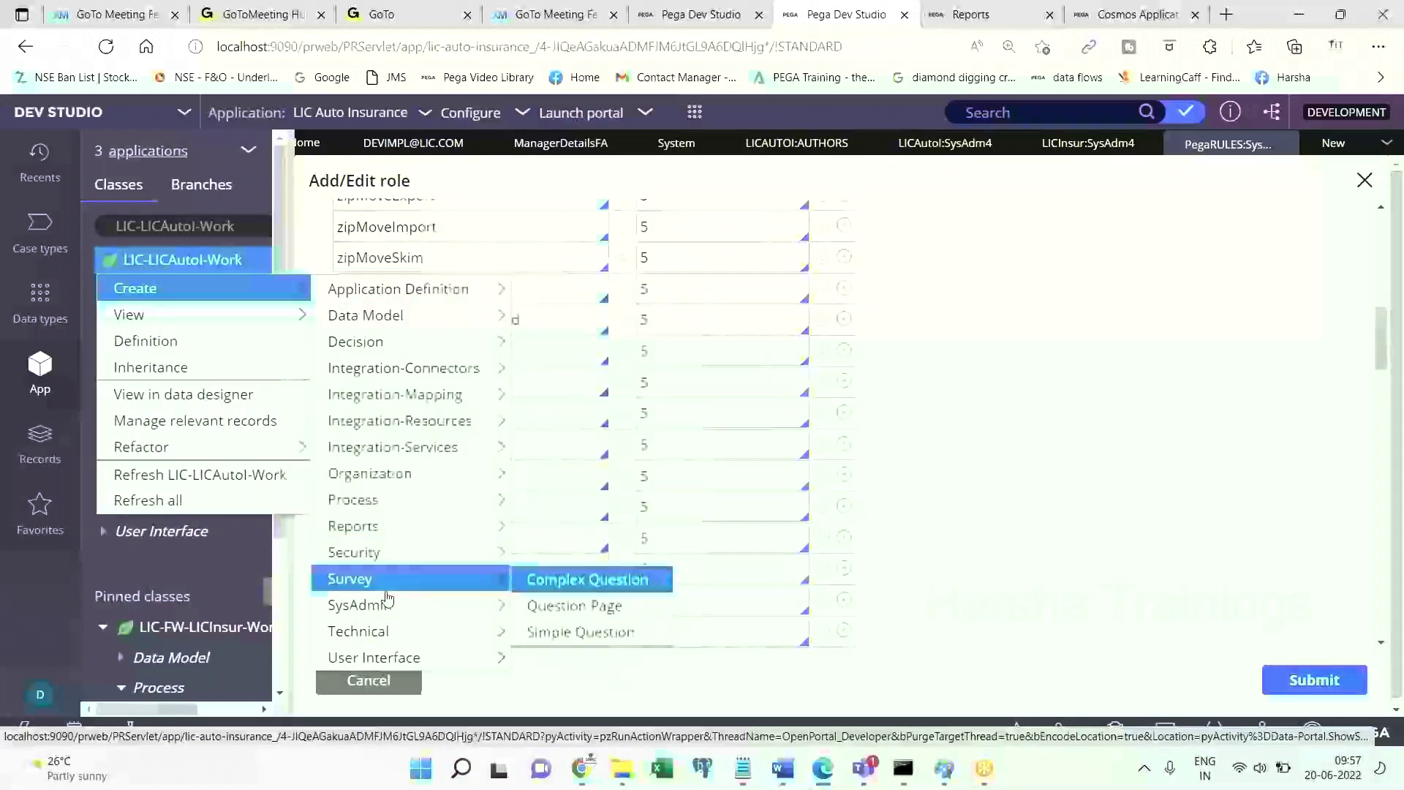
pyautogui.moveTo(410, 605)
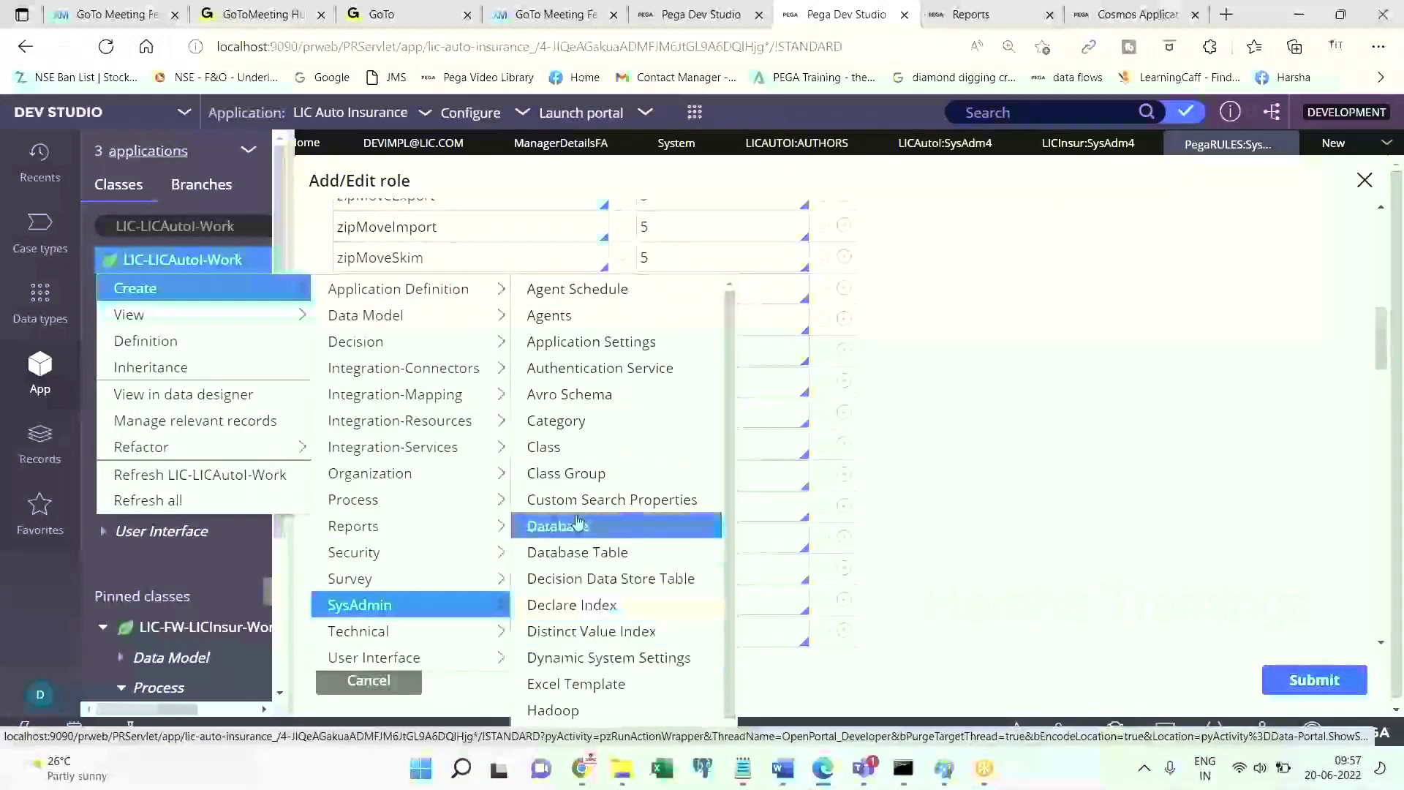
pyautogui.moveTo(727, 675); pyautogui.dragTo(726, 692)
pyautogui.scroll(-1, 727, 692)
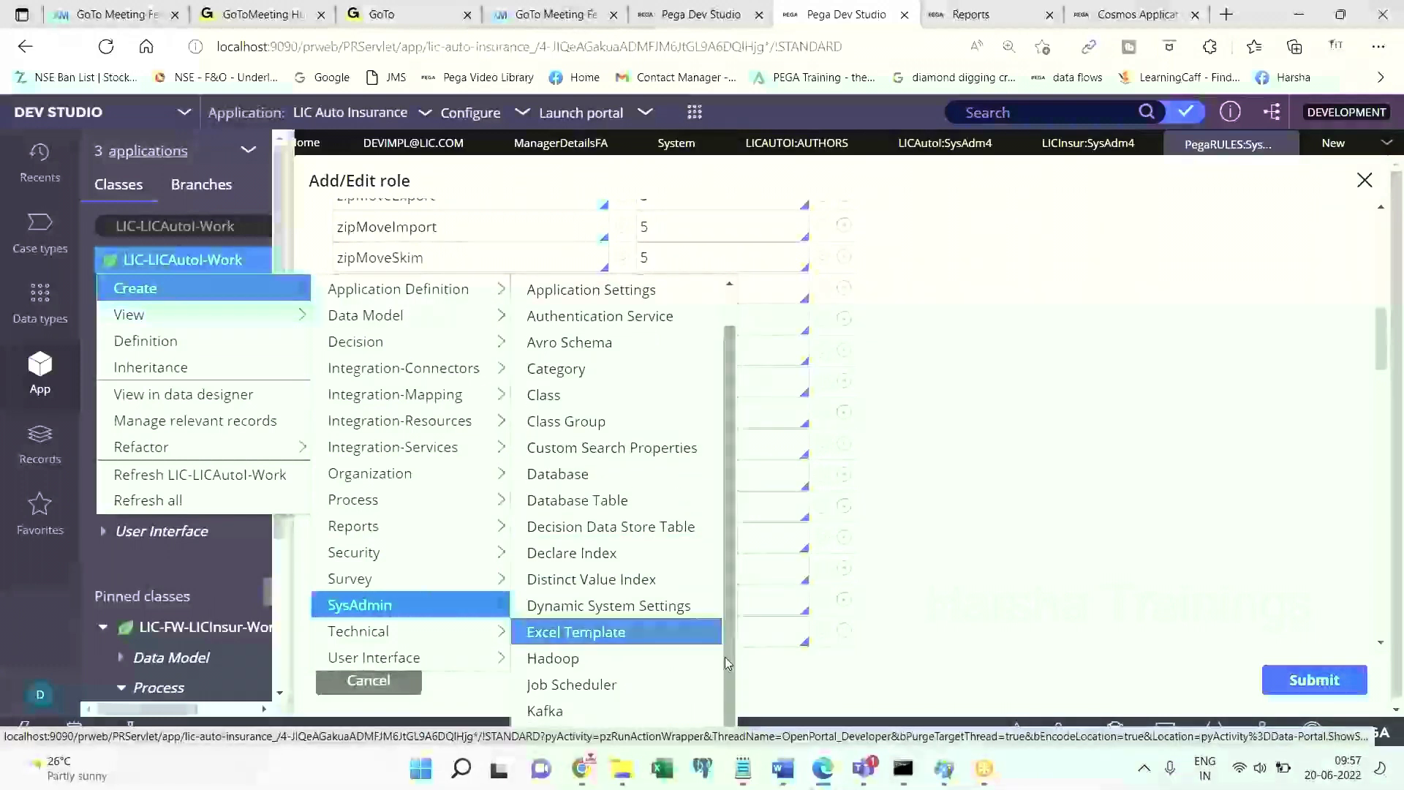
pyautogui.scroll(-3, 725, 695)
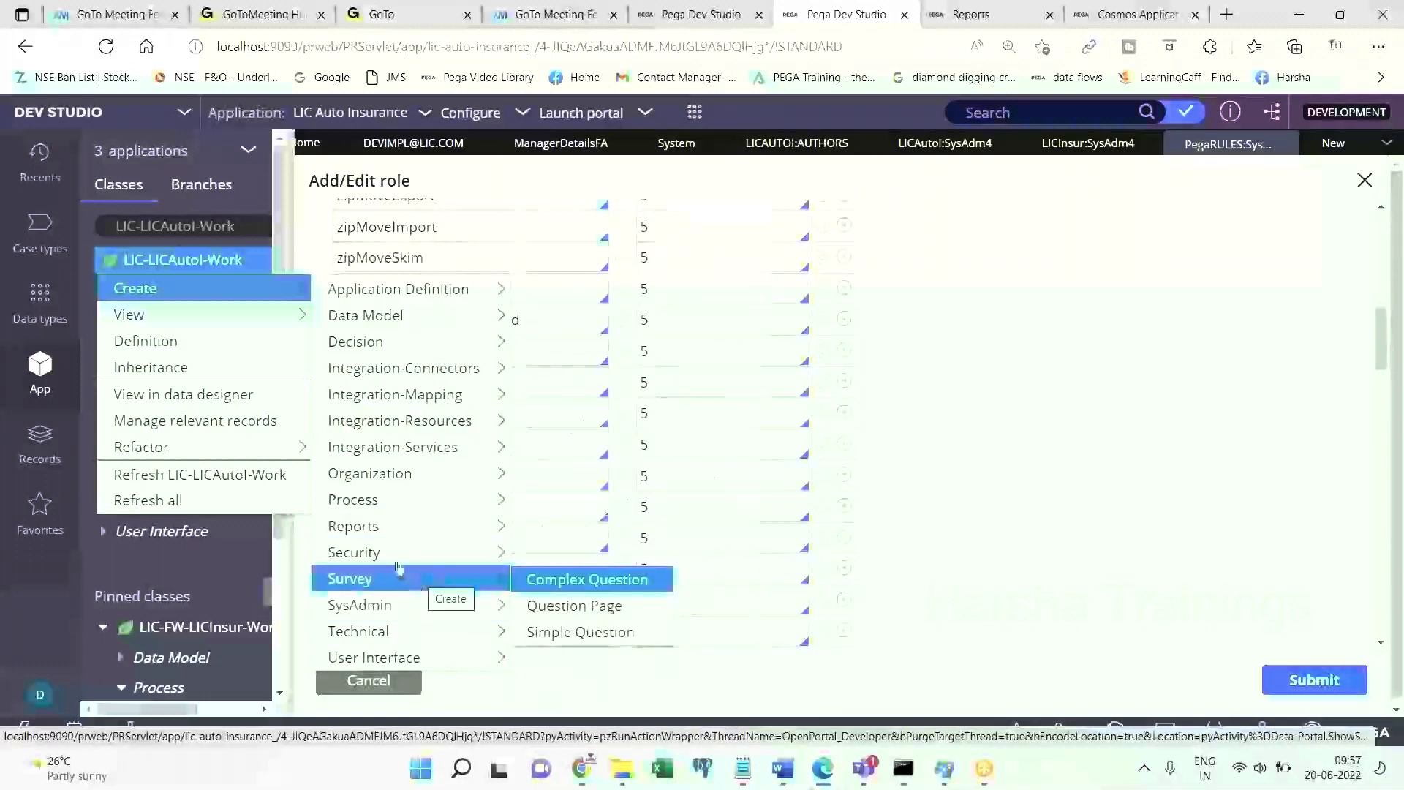
pyautogui.moveTo(380, 538)
pyautogui.click(565, 618)
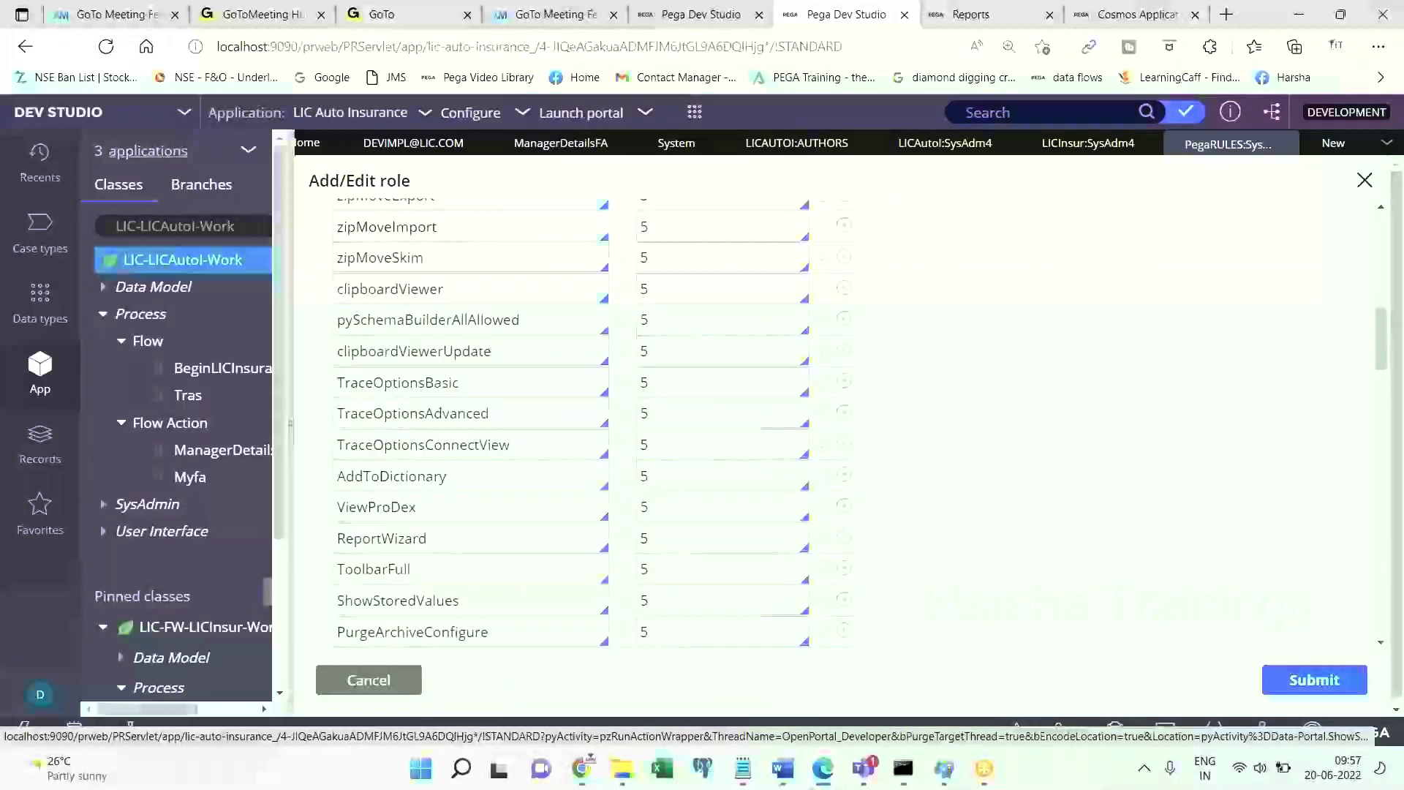
pyautogui.write('test')
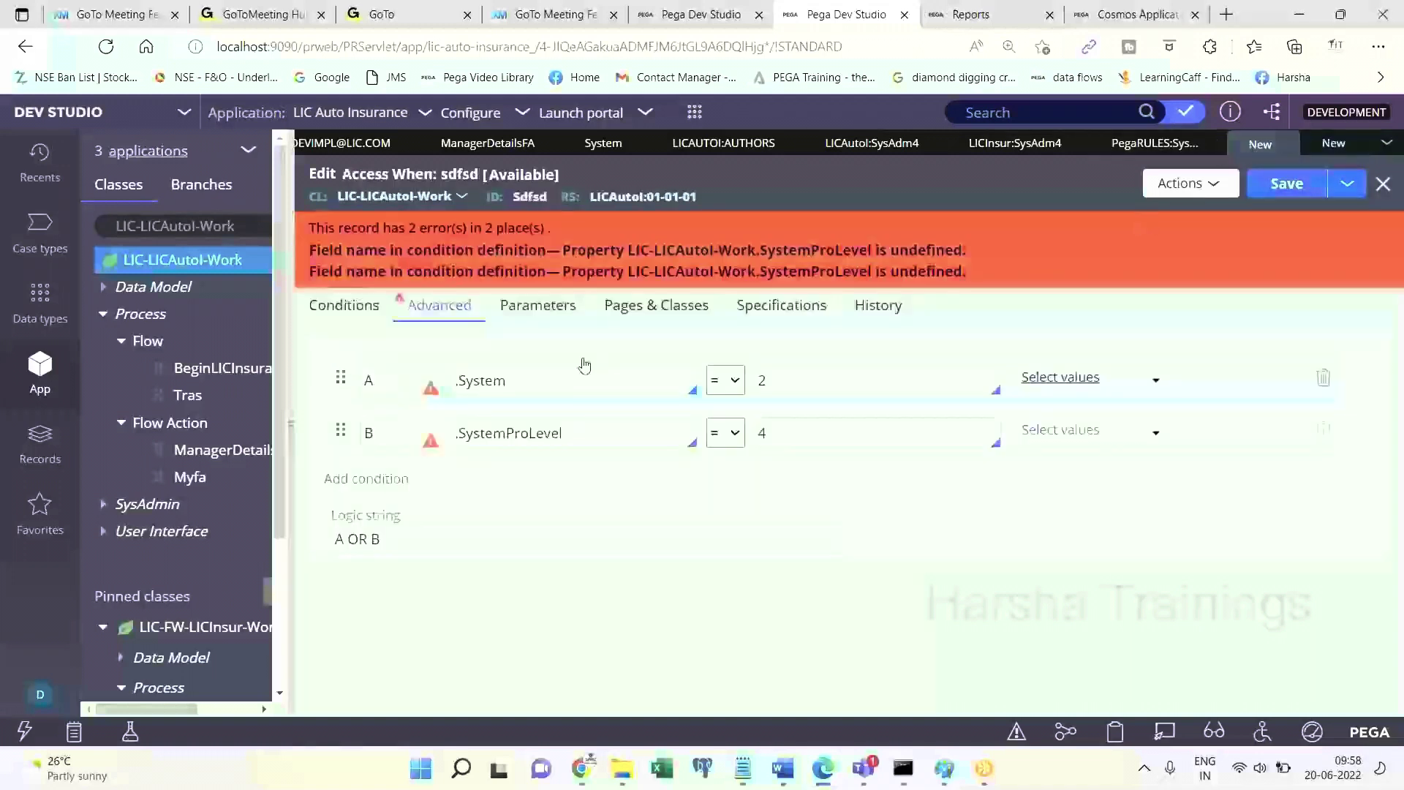
# Open the zipMoveImport privilege from the role's list and examine the access controls of its DecisionManager:DecisionArchitect entry.
pyautogui.click(1121, 146)
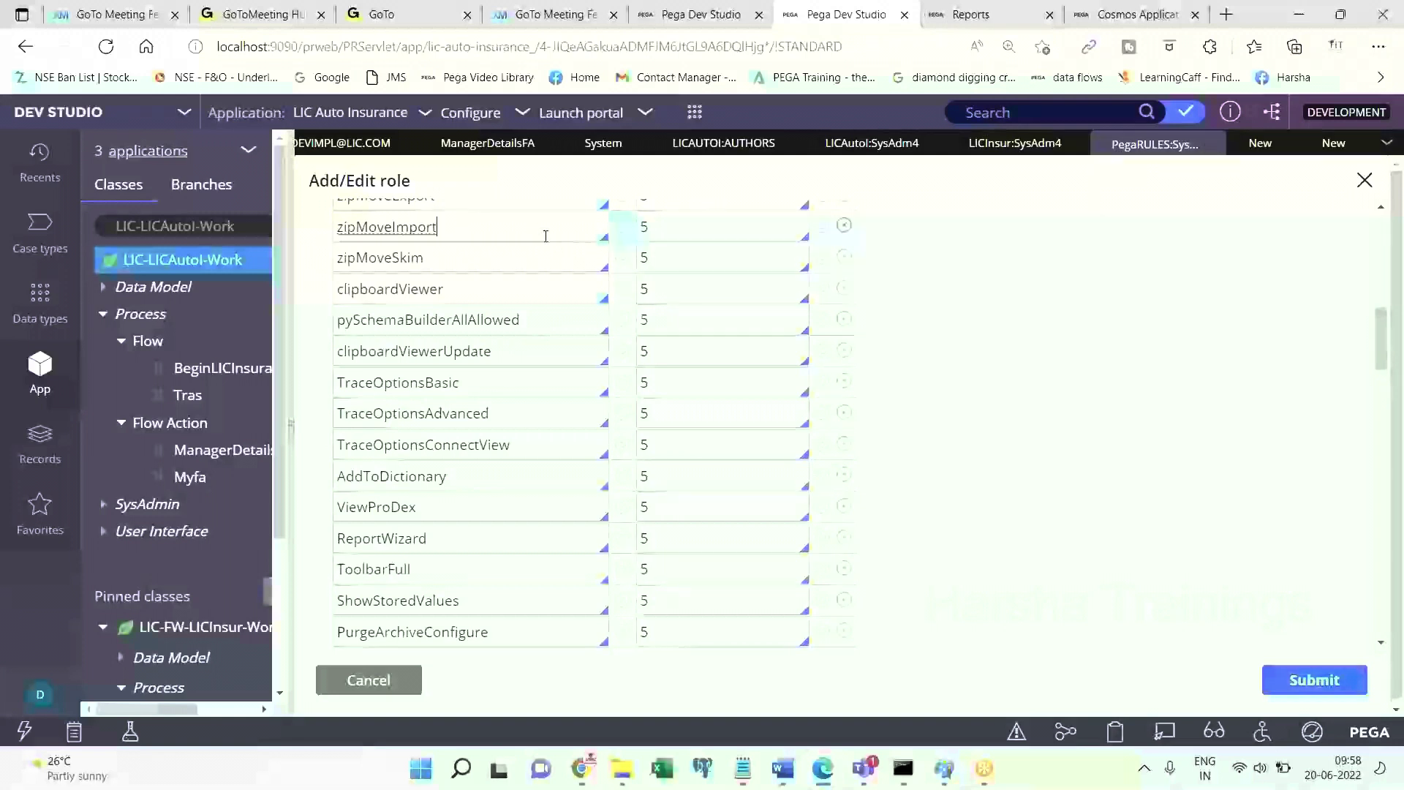
pyautogui.click(623, 226)
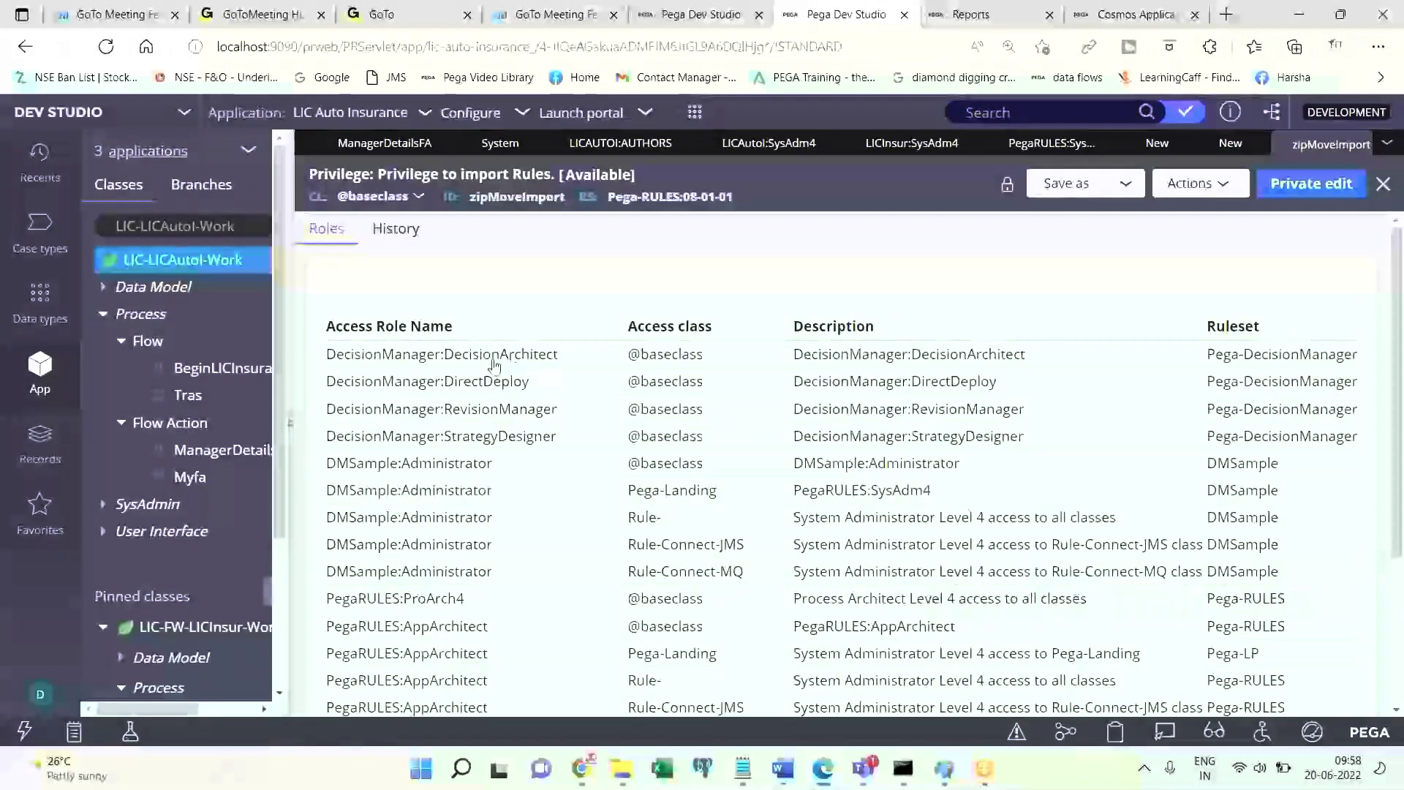
pyautogui.click(497, 363)
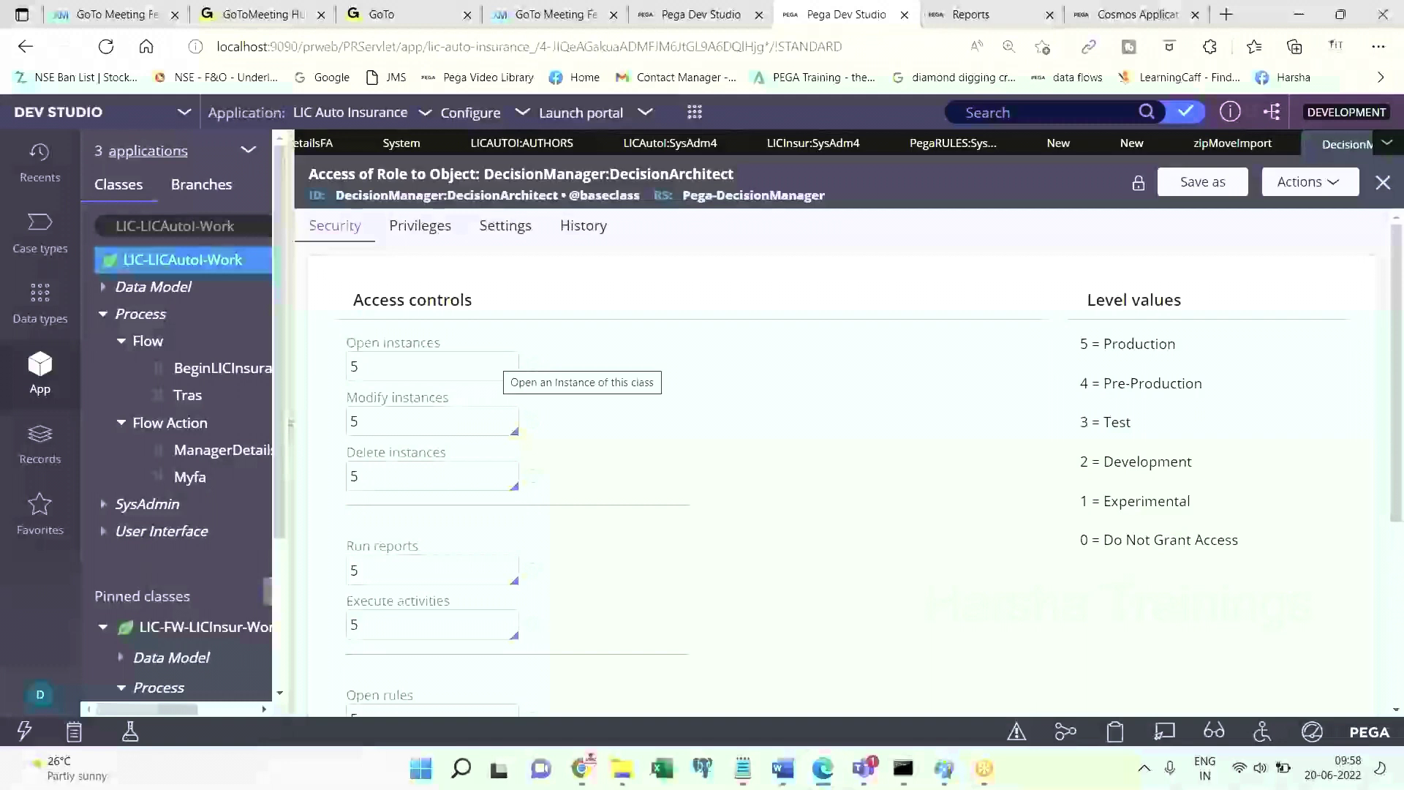
pyautogui.scroll(-4, 1370, 409)
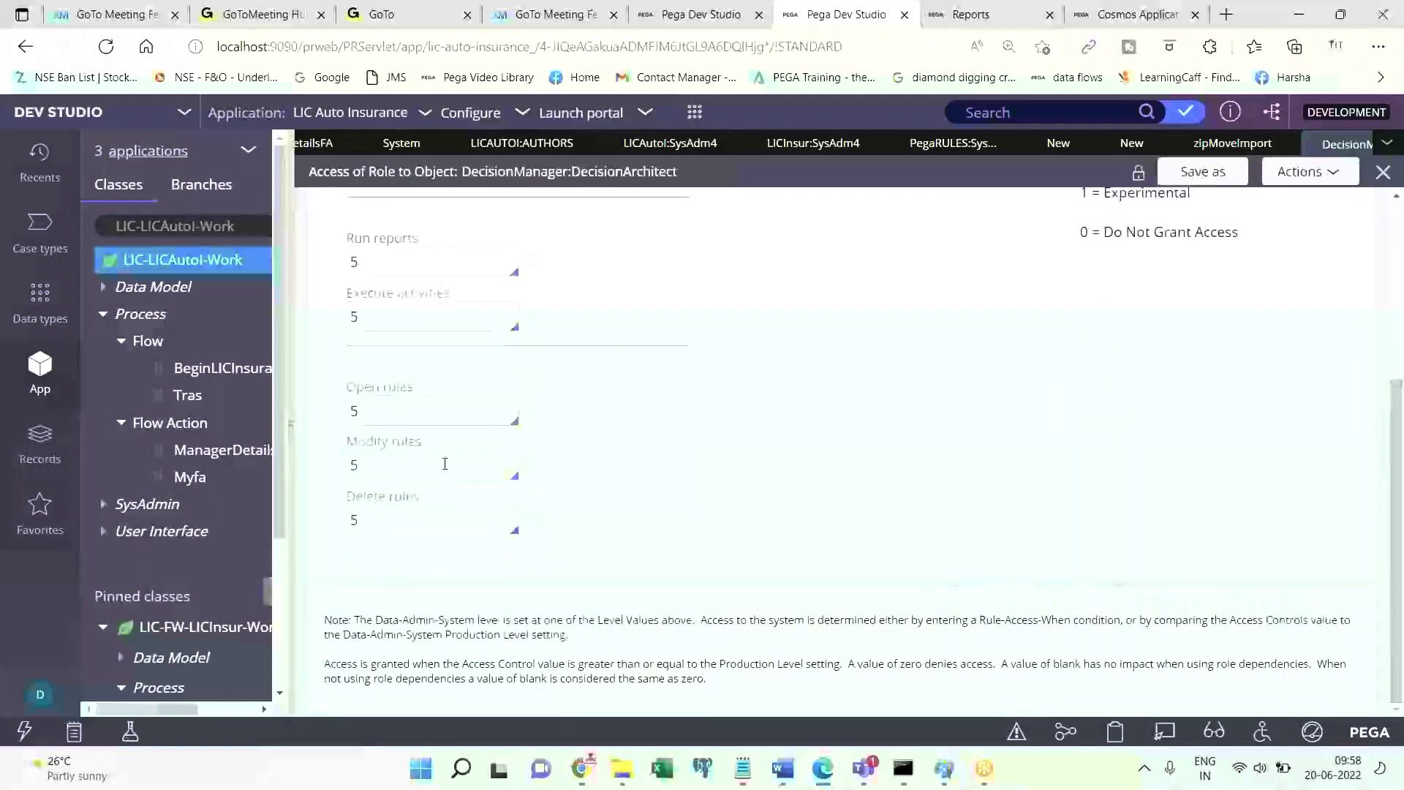
pyautogui.scroll(5, 1401, 313)
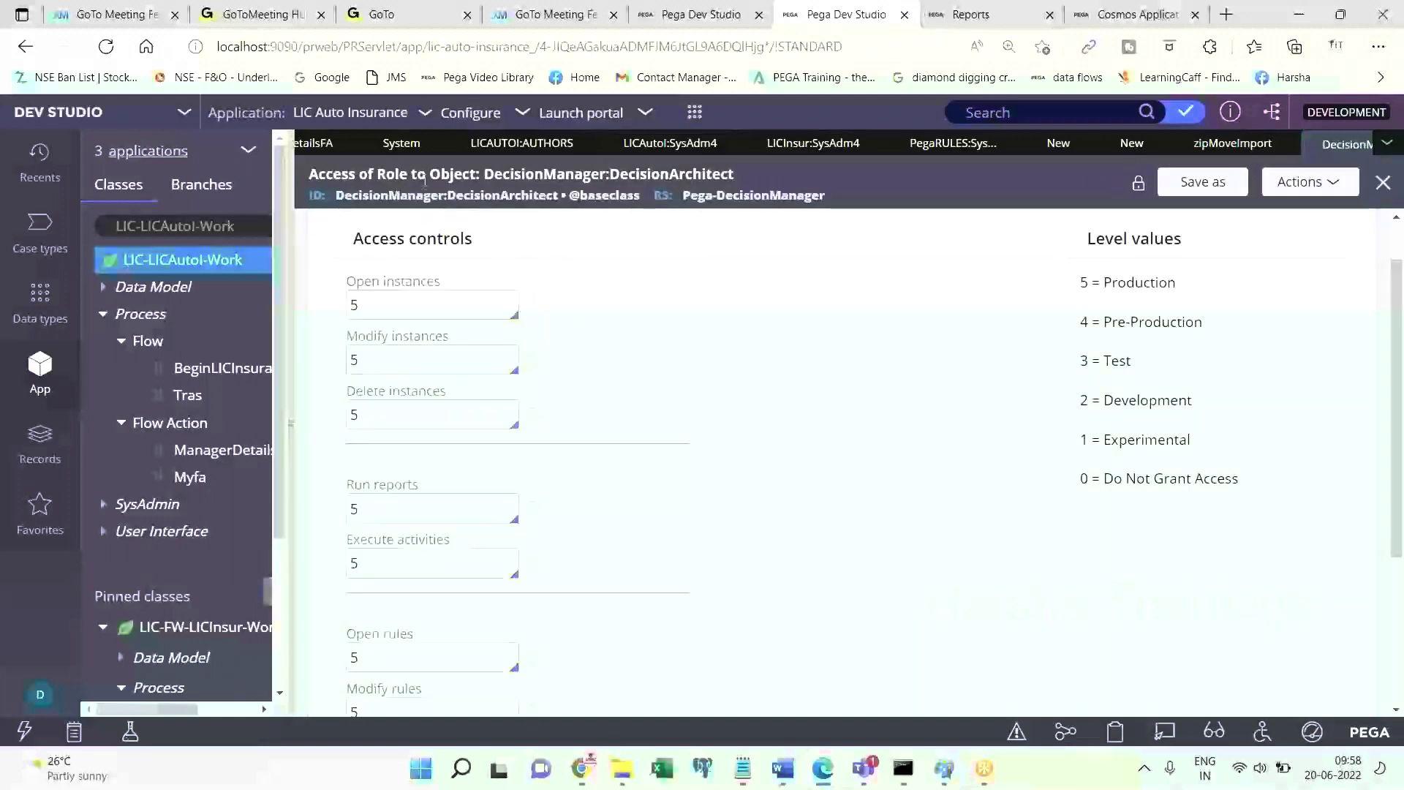
# Start a new Access of Role to Object record from the LIC-LICAutoI-Work class and enter MyRO1 as its label.
pyautogui.click(1234, 145)
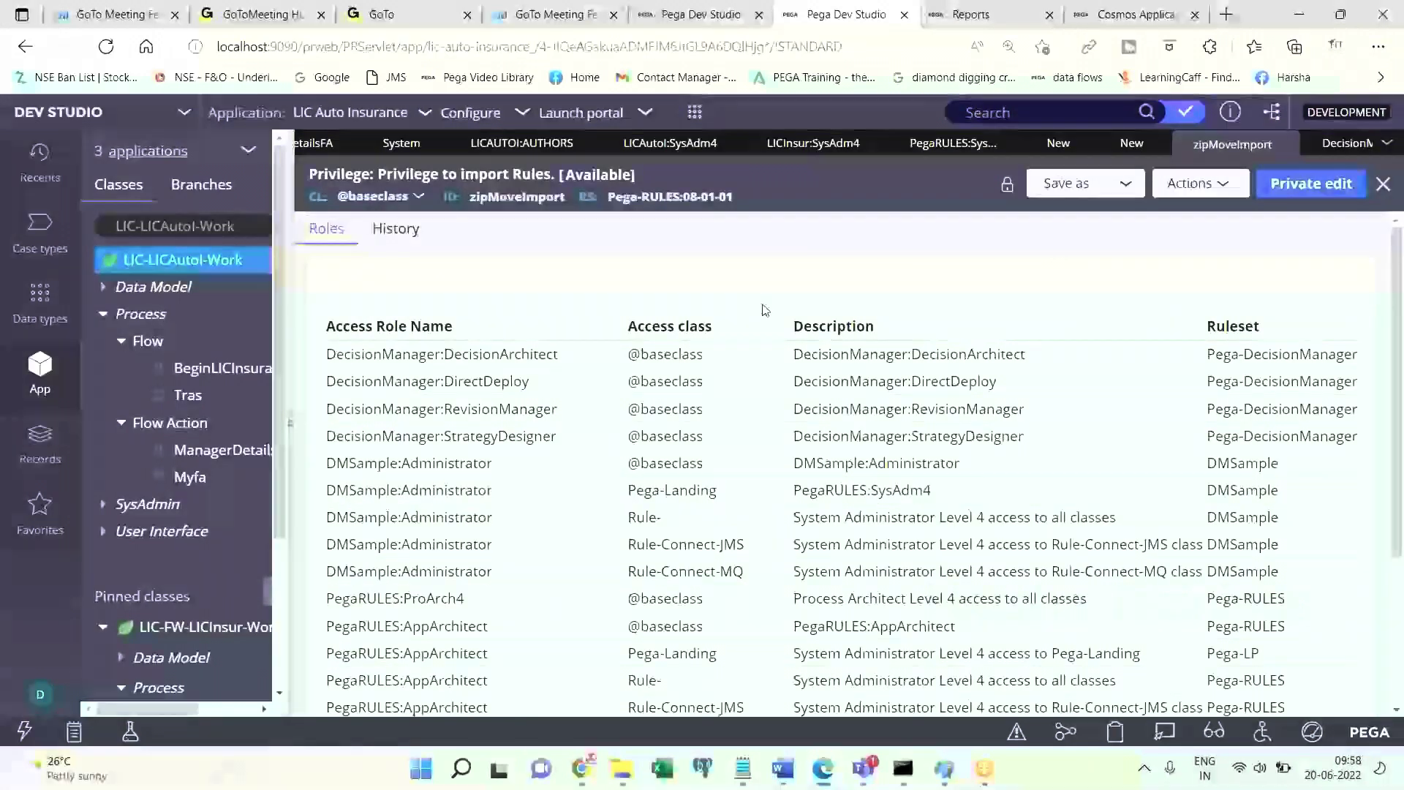
pyautogui.rightClick(192, 263)
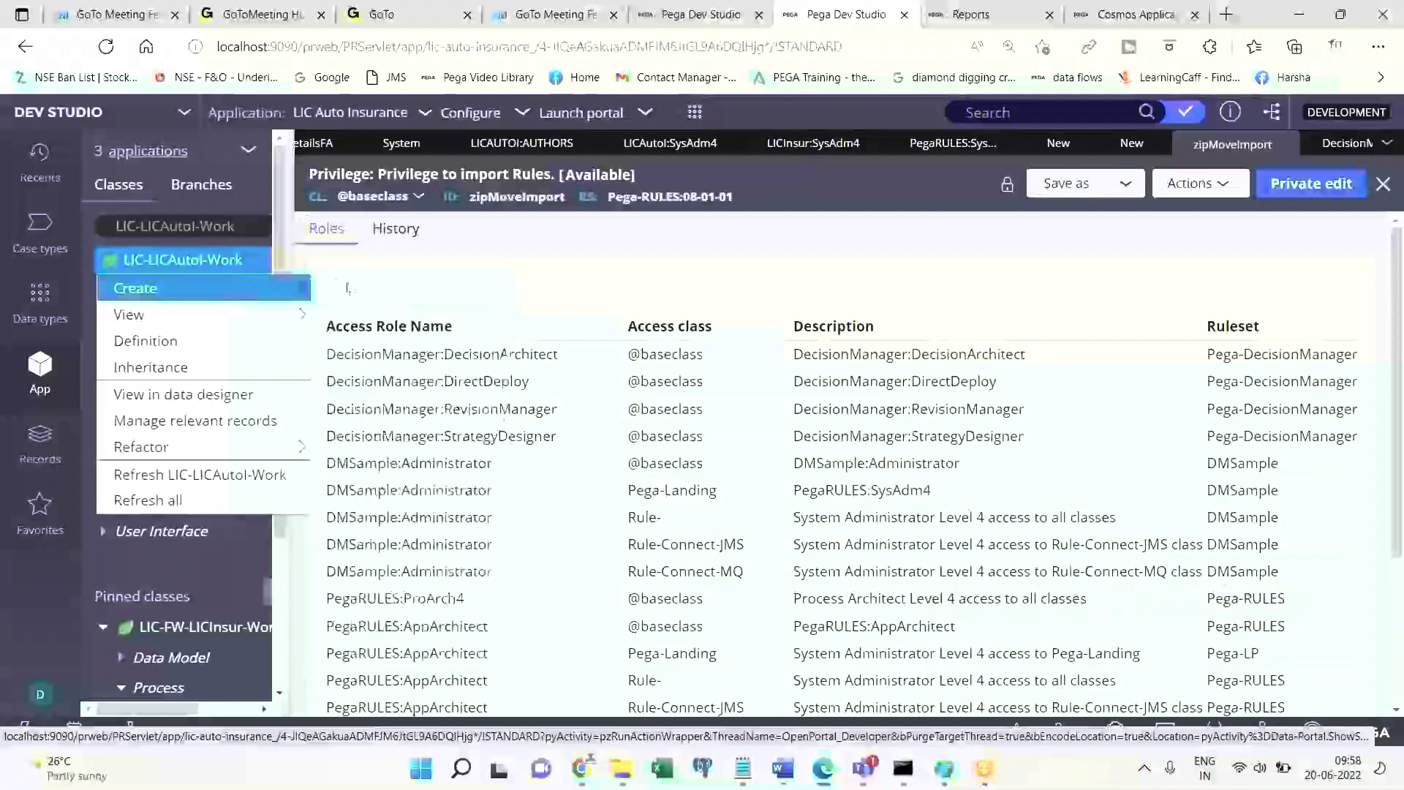
pyautogui.moveTo(323, 291)
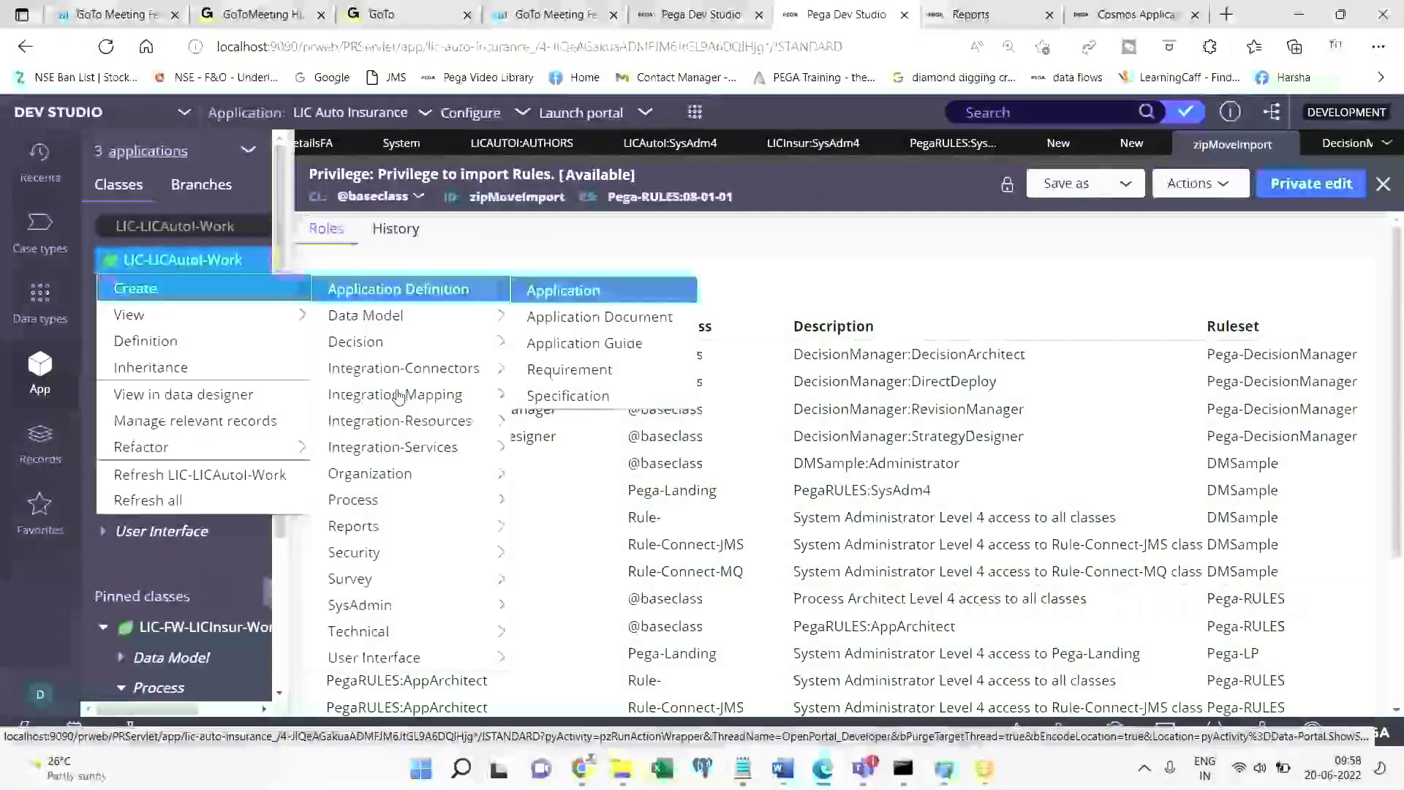
pyautogui.moveTo(380, 552)
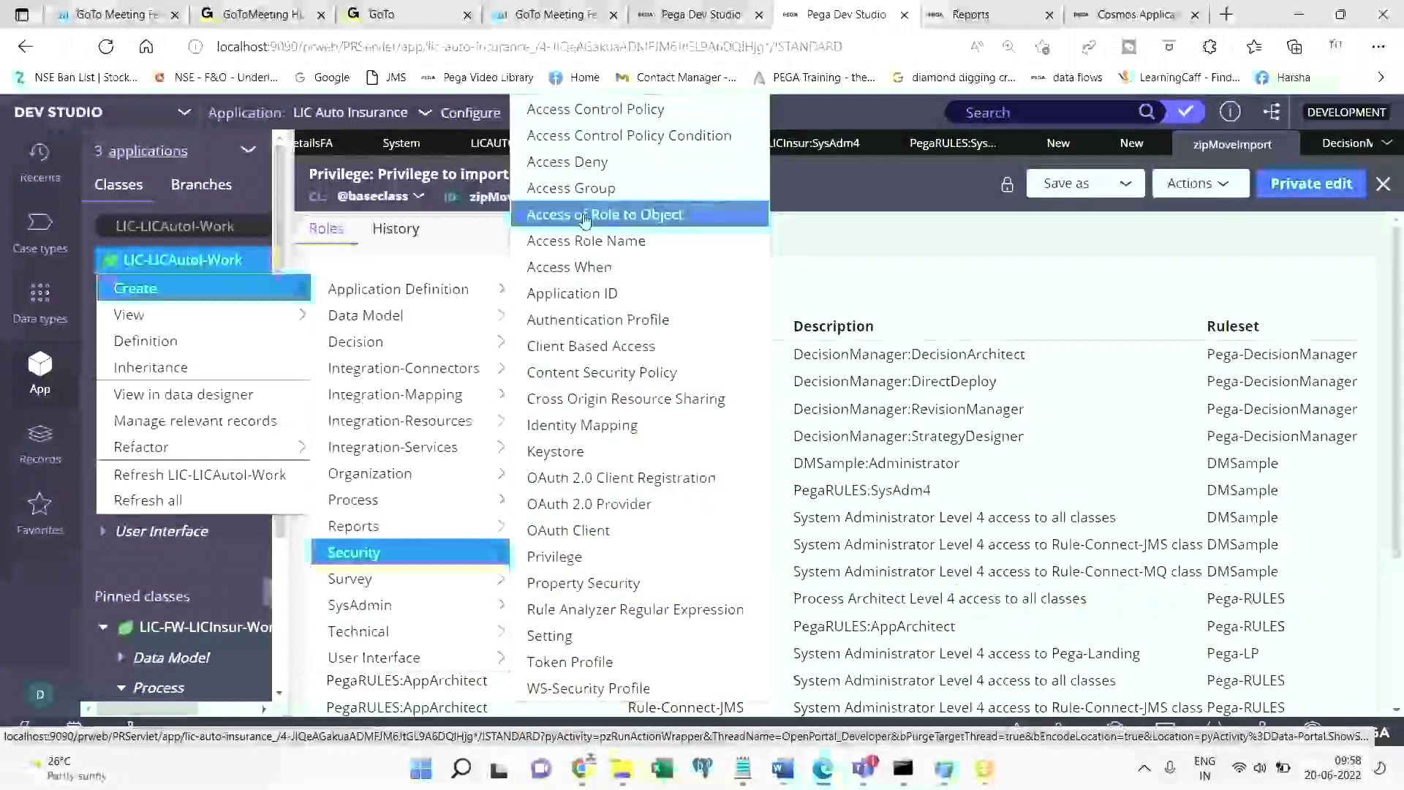
pyautogui.click(596, 214)
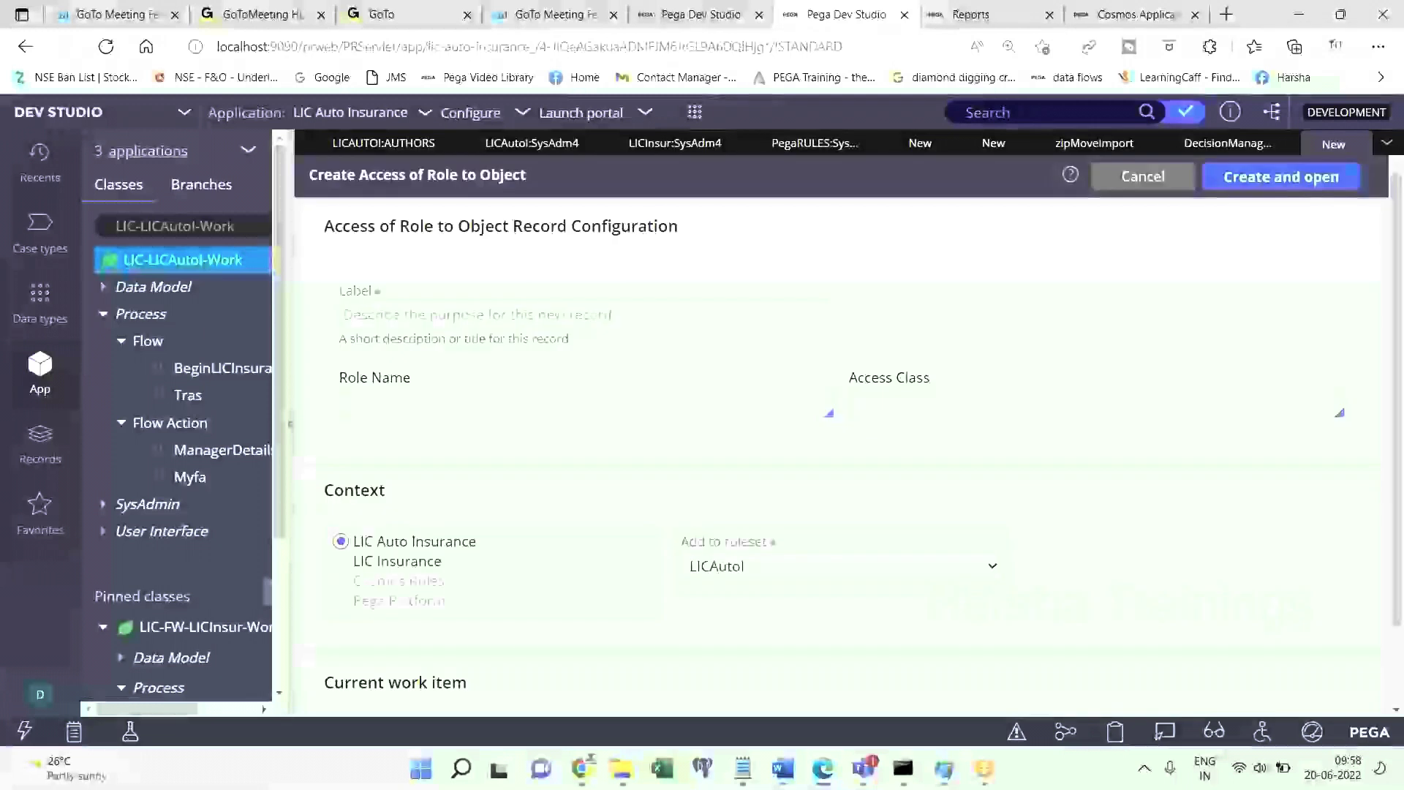
pyautogui.click(457, 312)
pyautogui.write('MyRO1')
pyautogui.press('Tab')
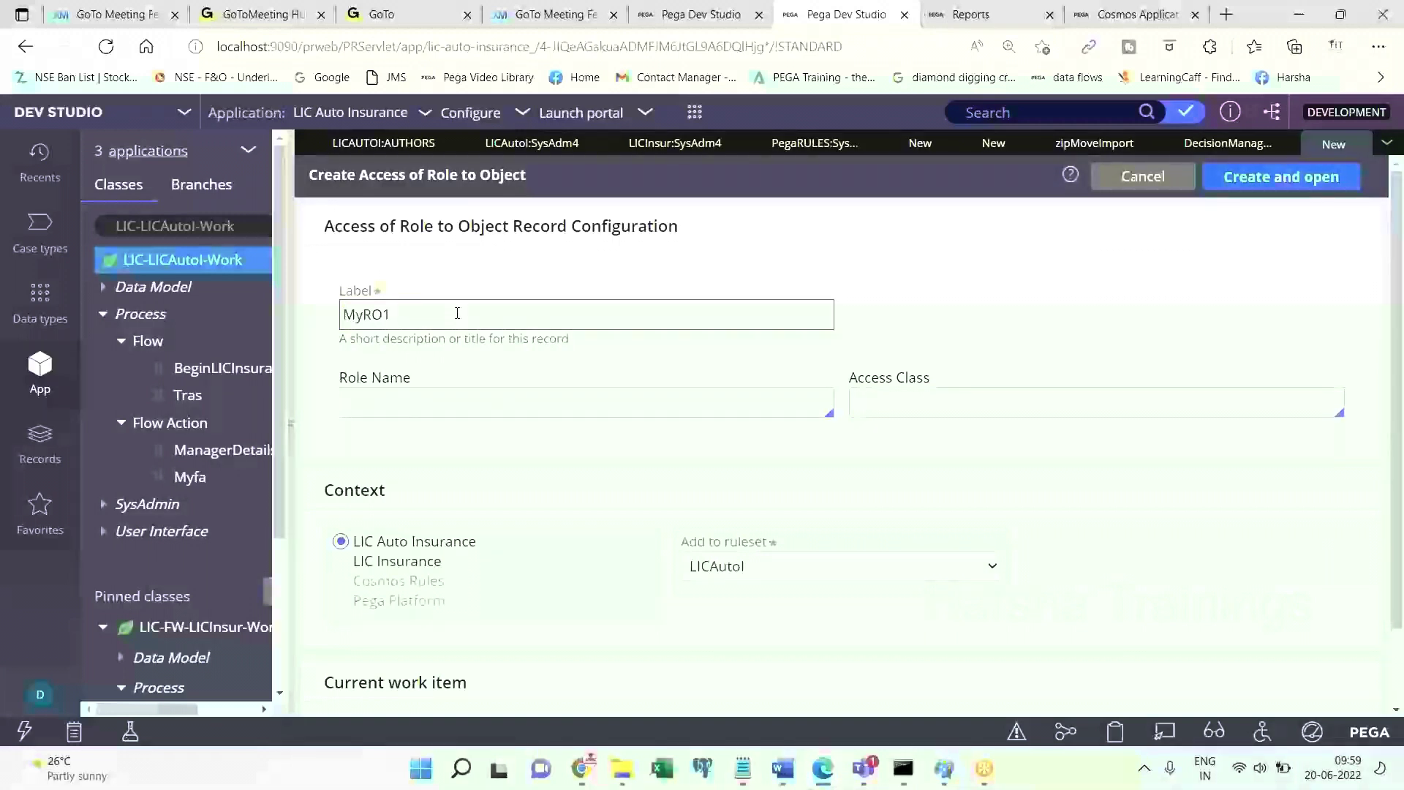
pyautogui.press('Down')
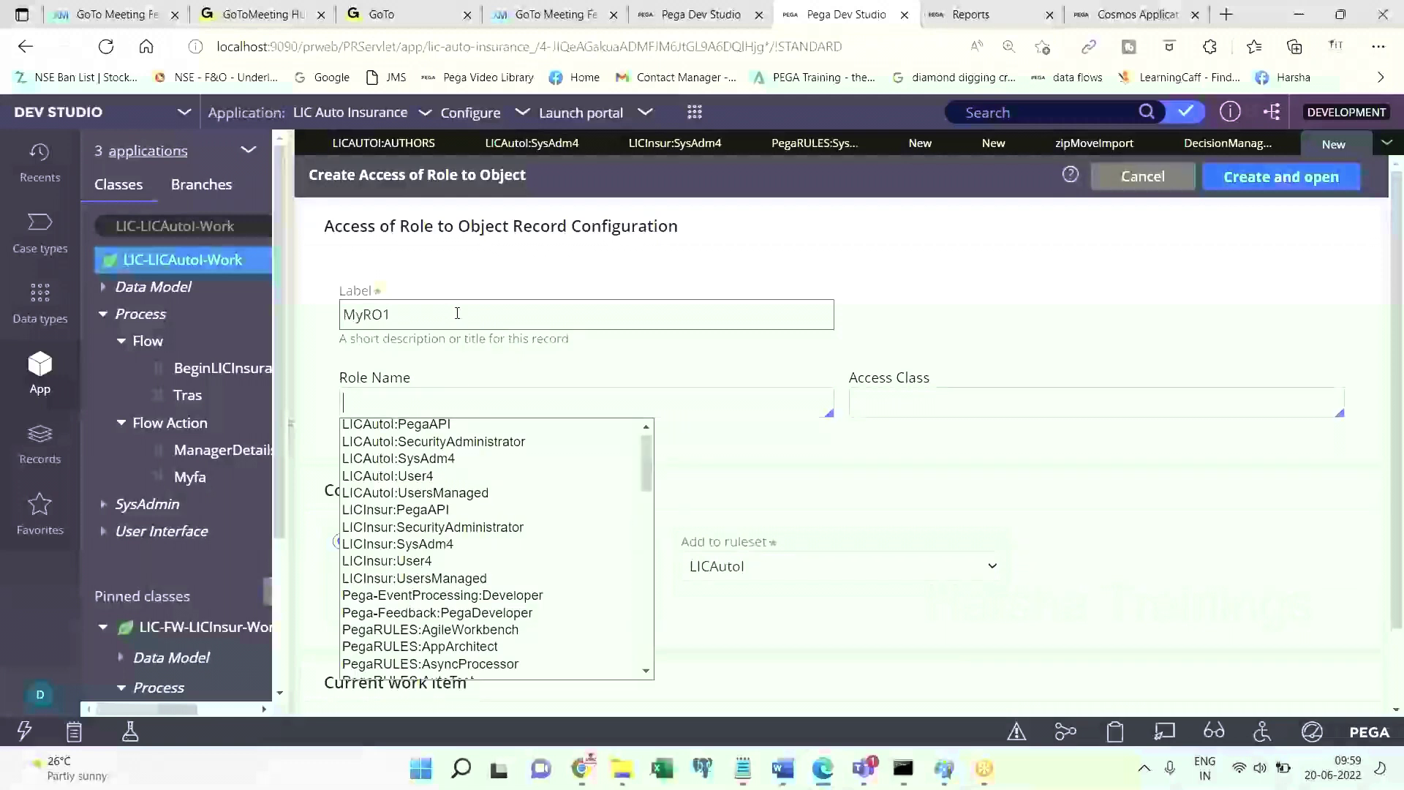
pyautogui.click(574, 365)
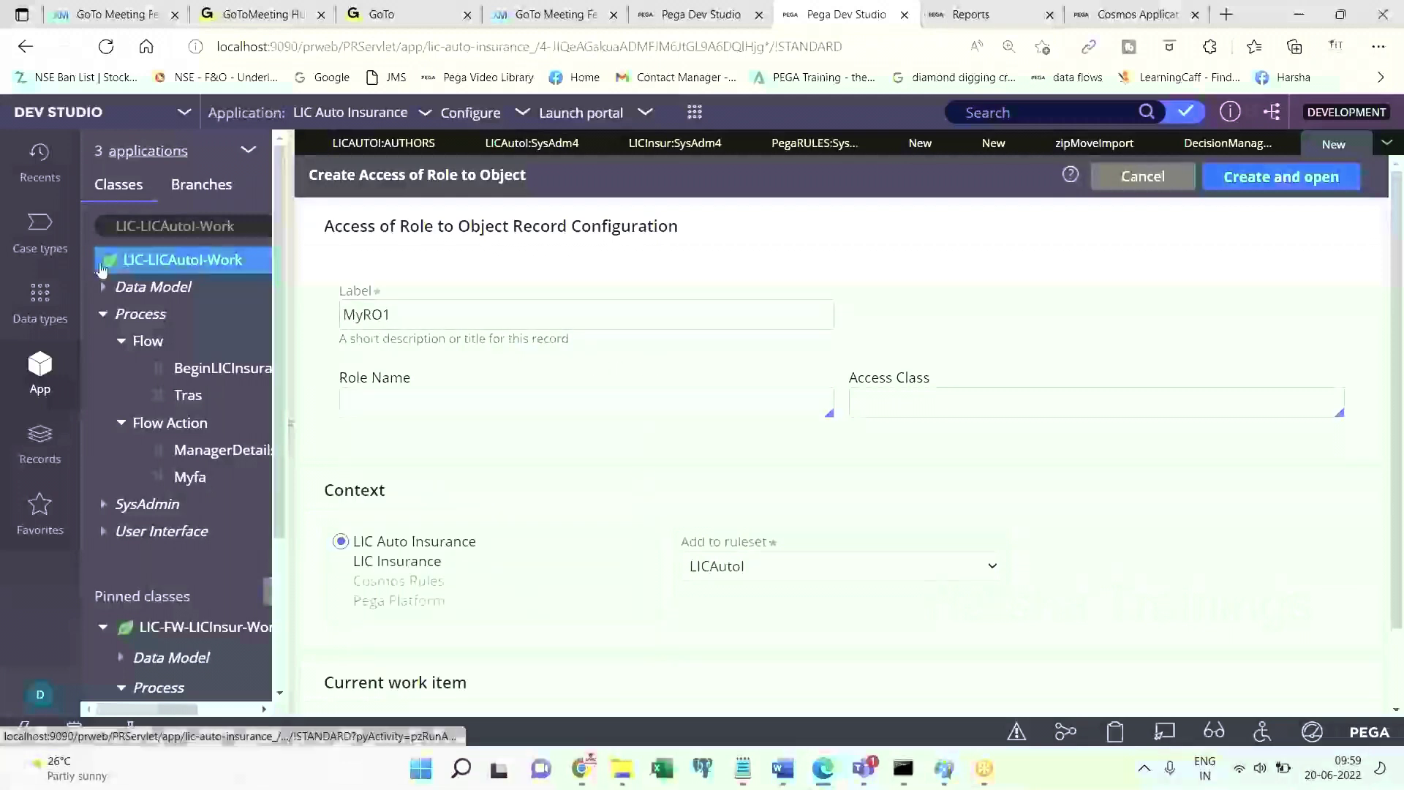
# Create an Access Role Name record labelled myRNAME1 in ruleset LICAutoI 01-01-01 and save it.
pyautogui.rightClick(166, 261)
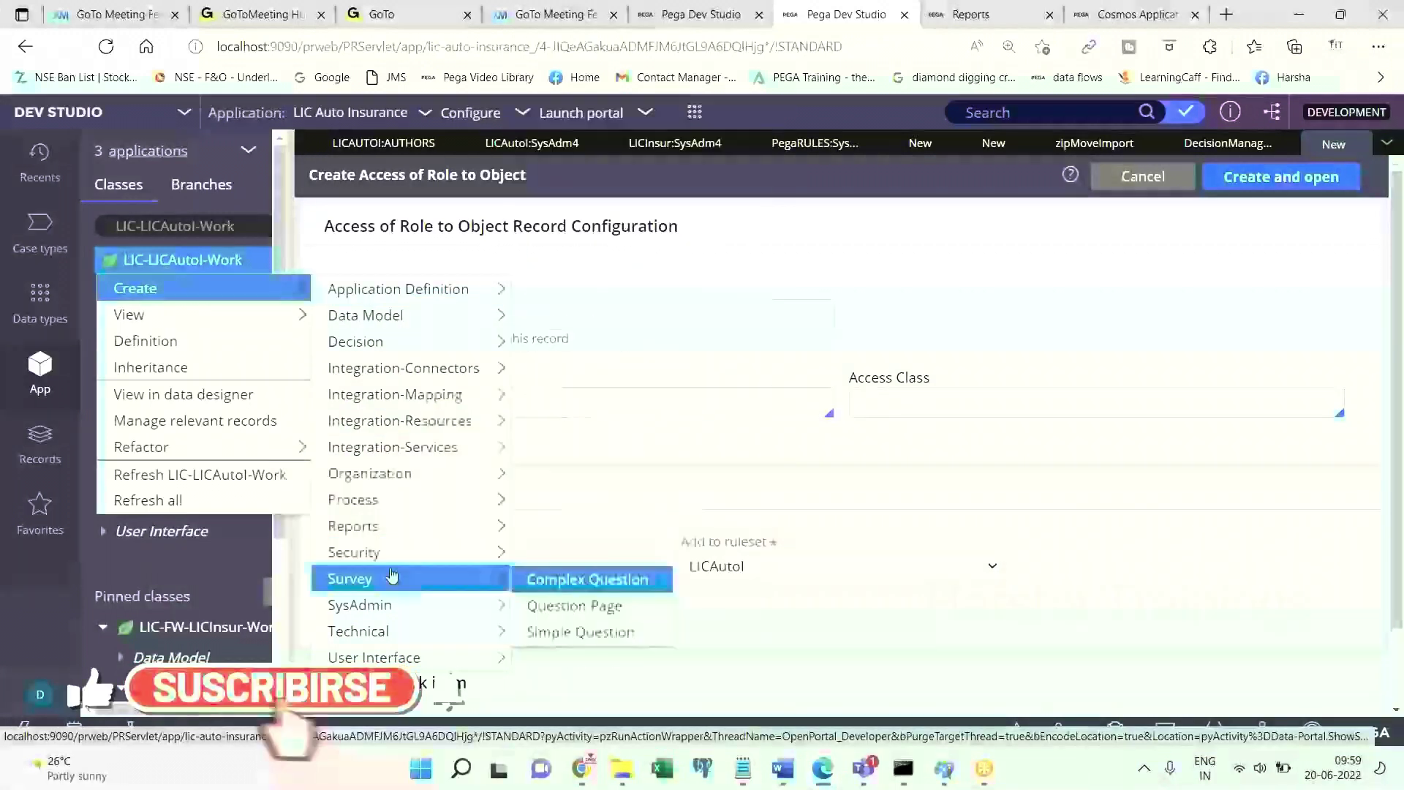
pyautogui.moveTo(412, 561)
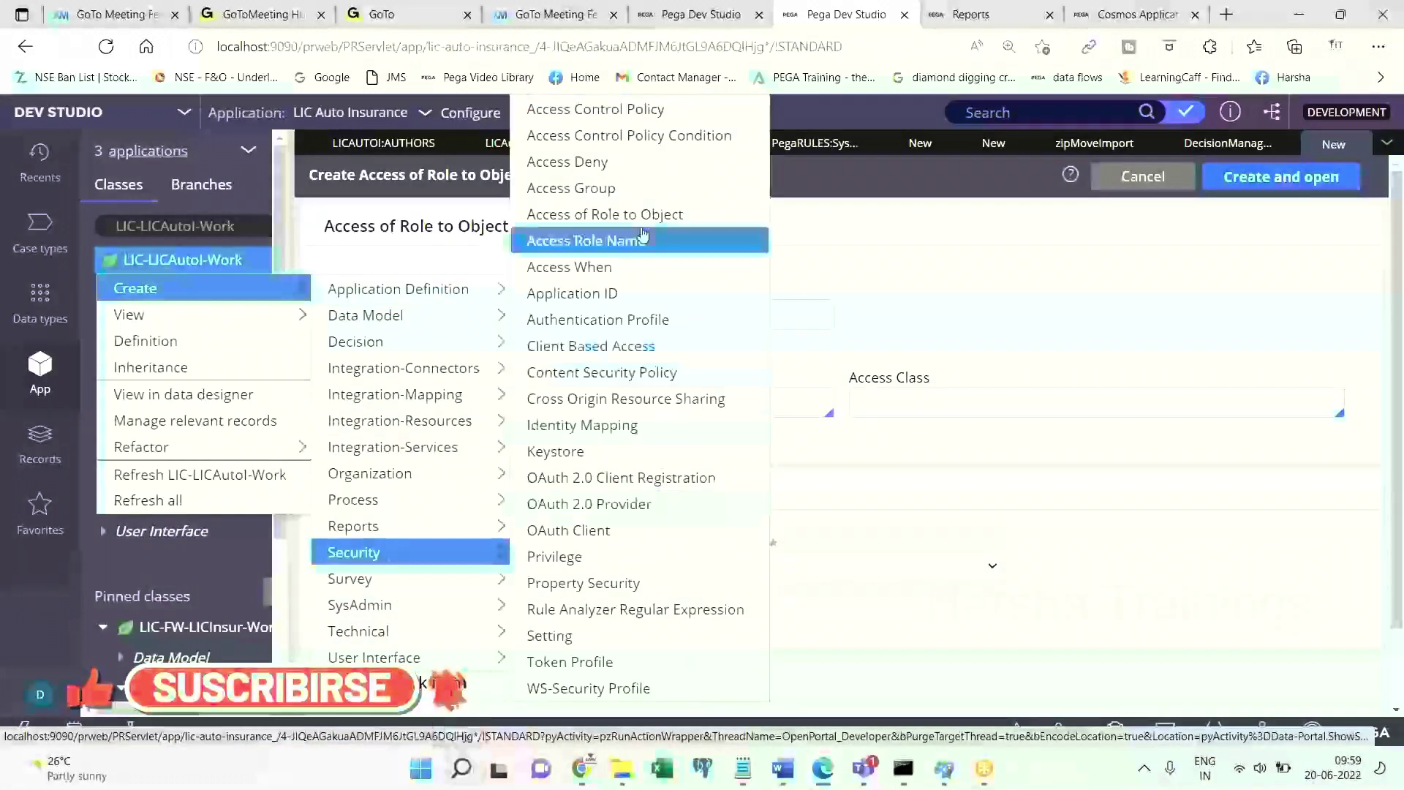
pyautogui.click(616, 241)
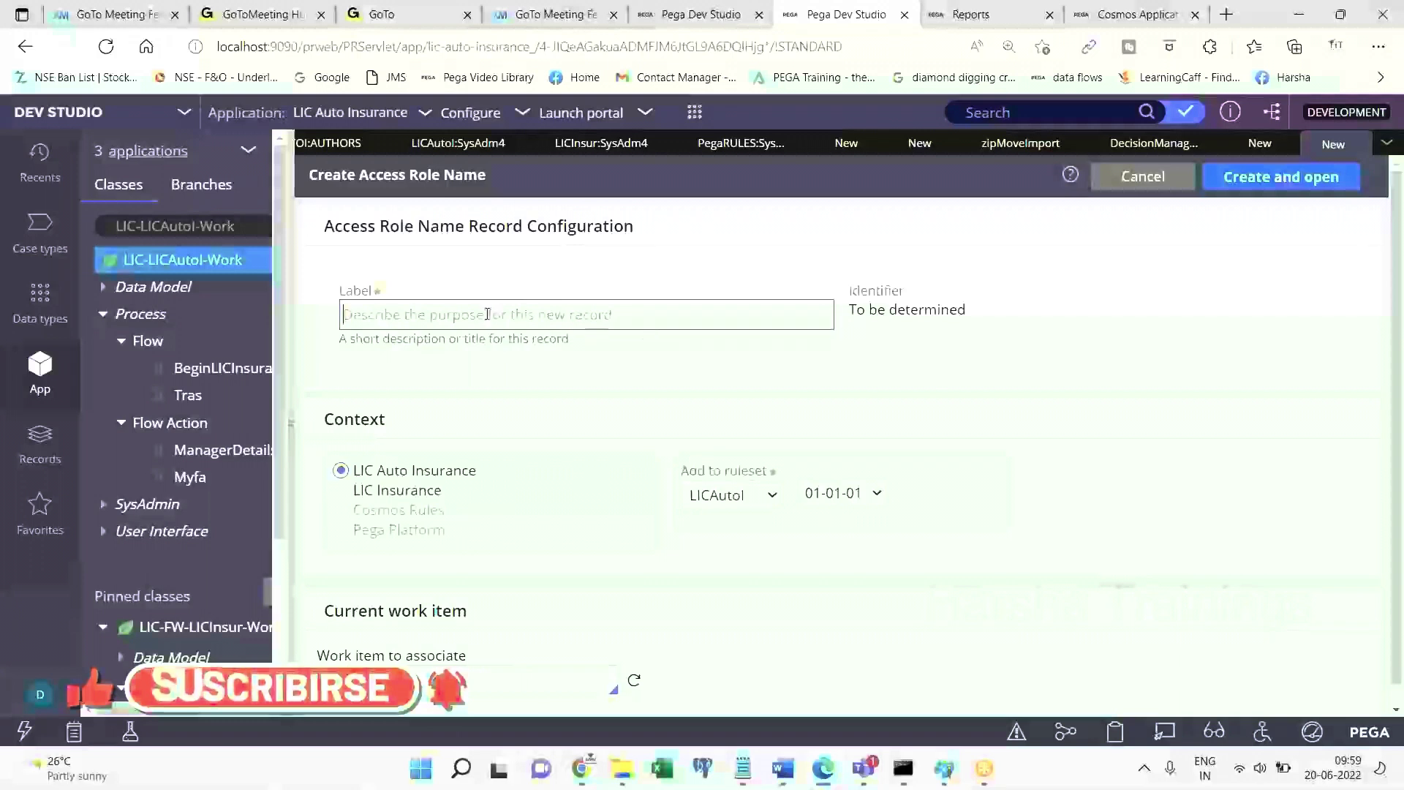
pyautogui.write('myRNAME1')
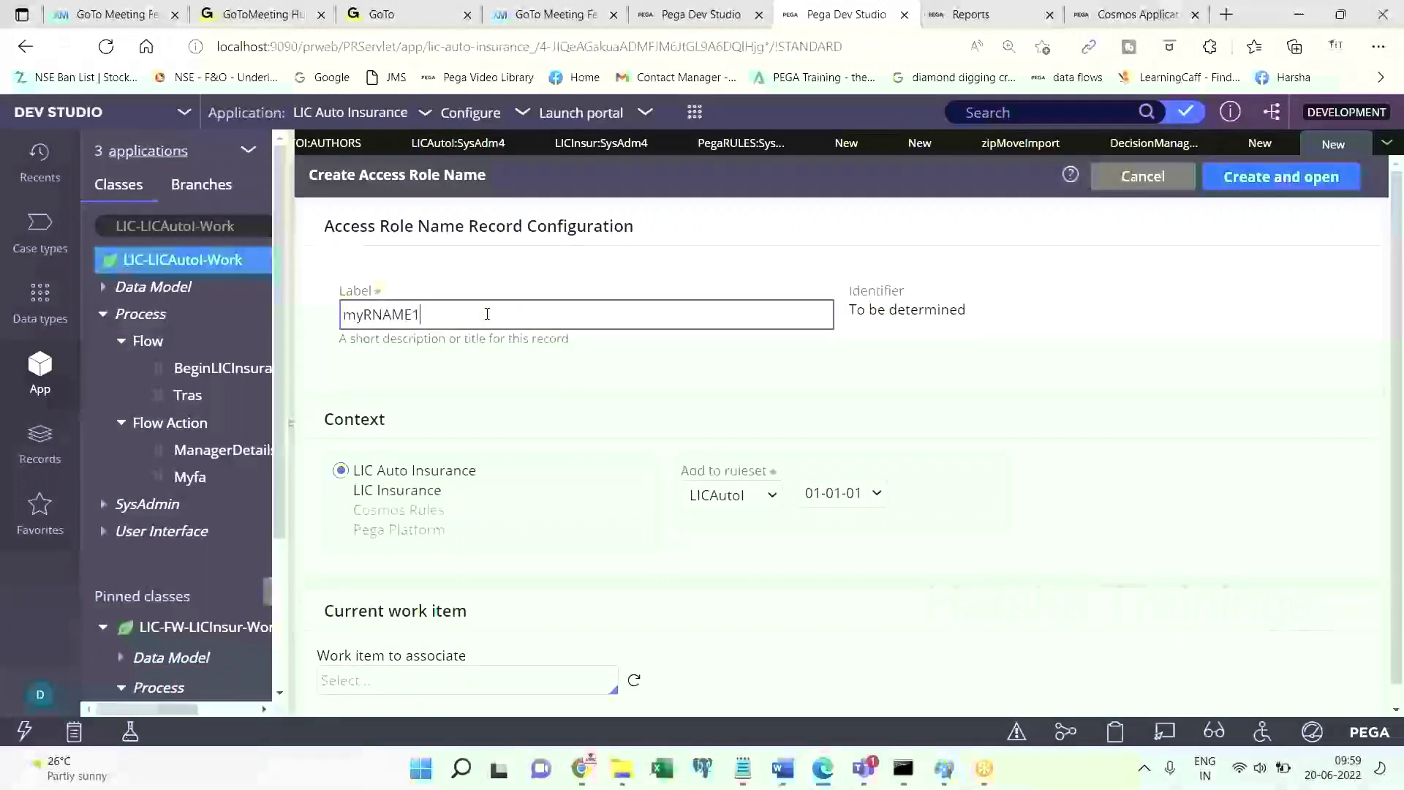
pyautogui.click(912, 389)
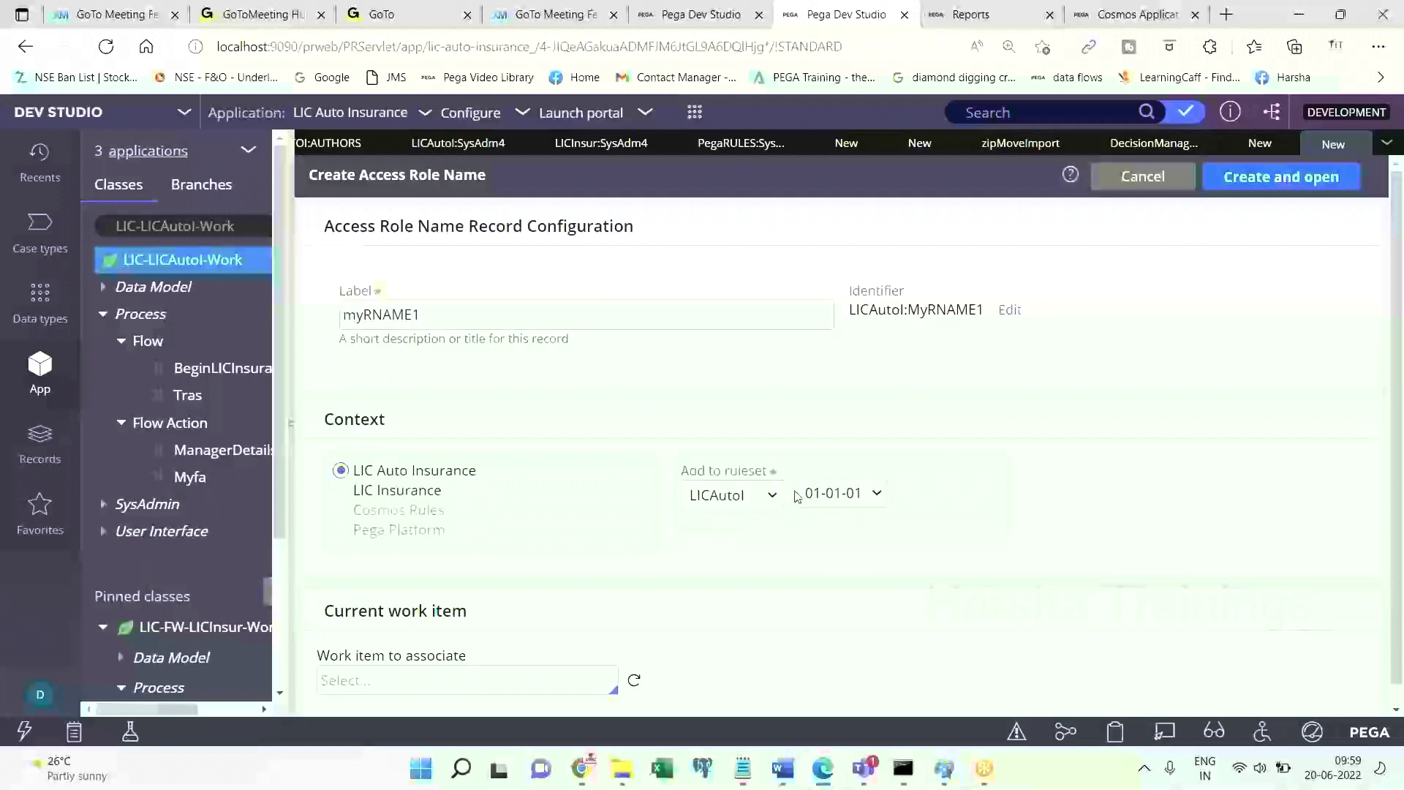
pyautogui.click(822, 496)
pyautogui.click(840, 521)
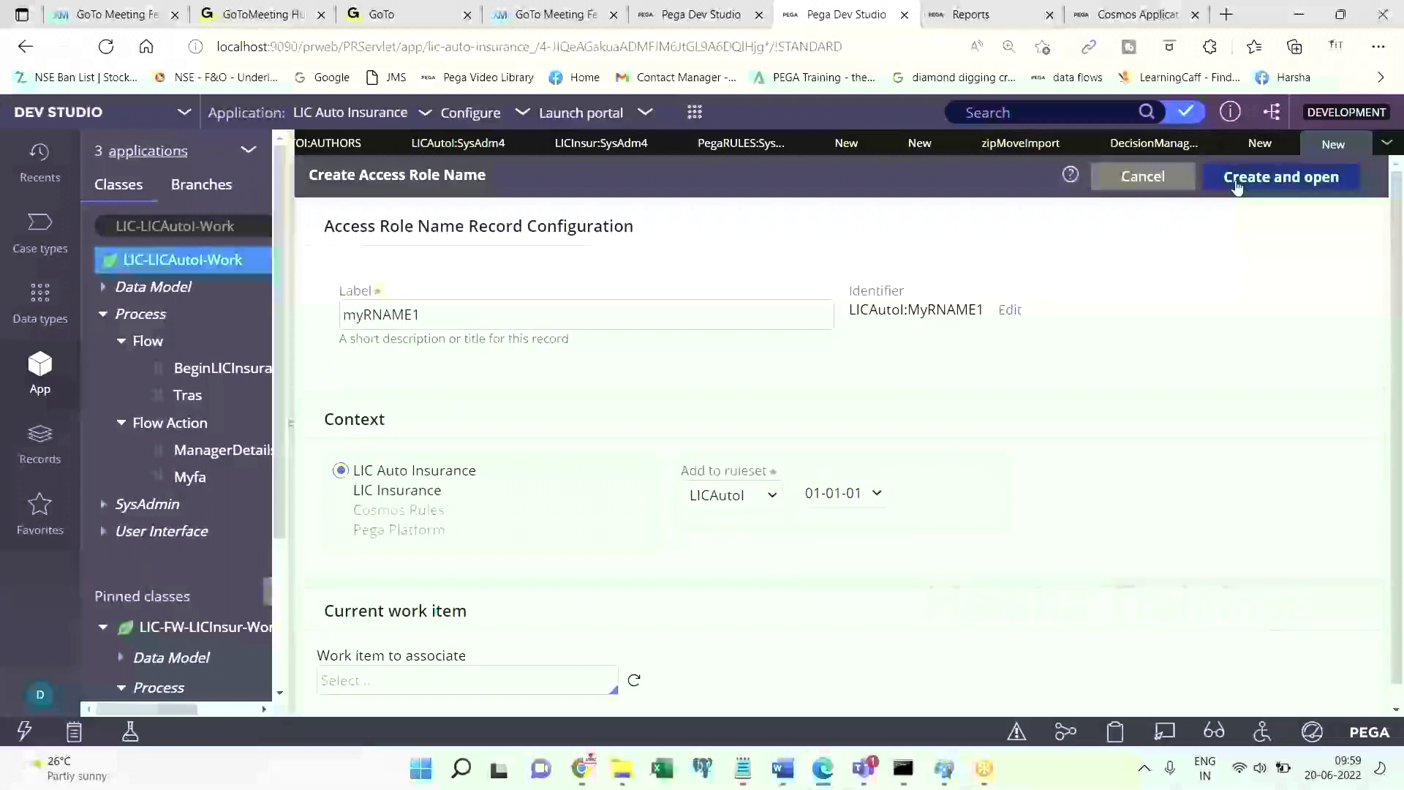
pyautogui.click(1281, 177)
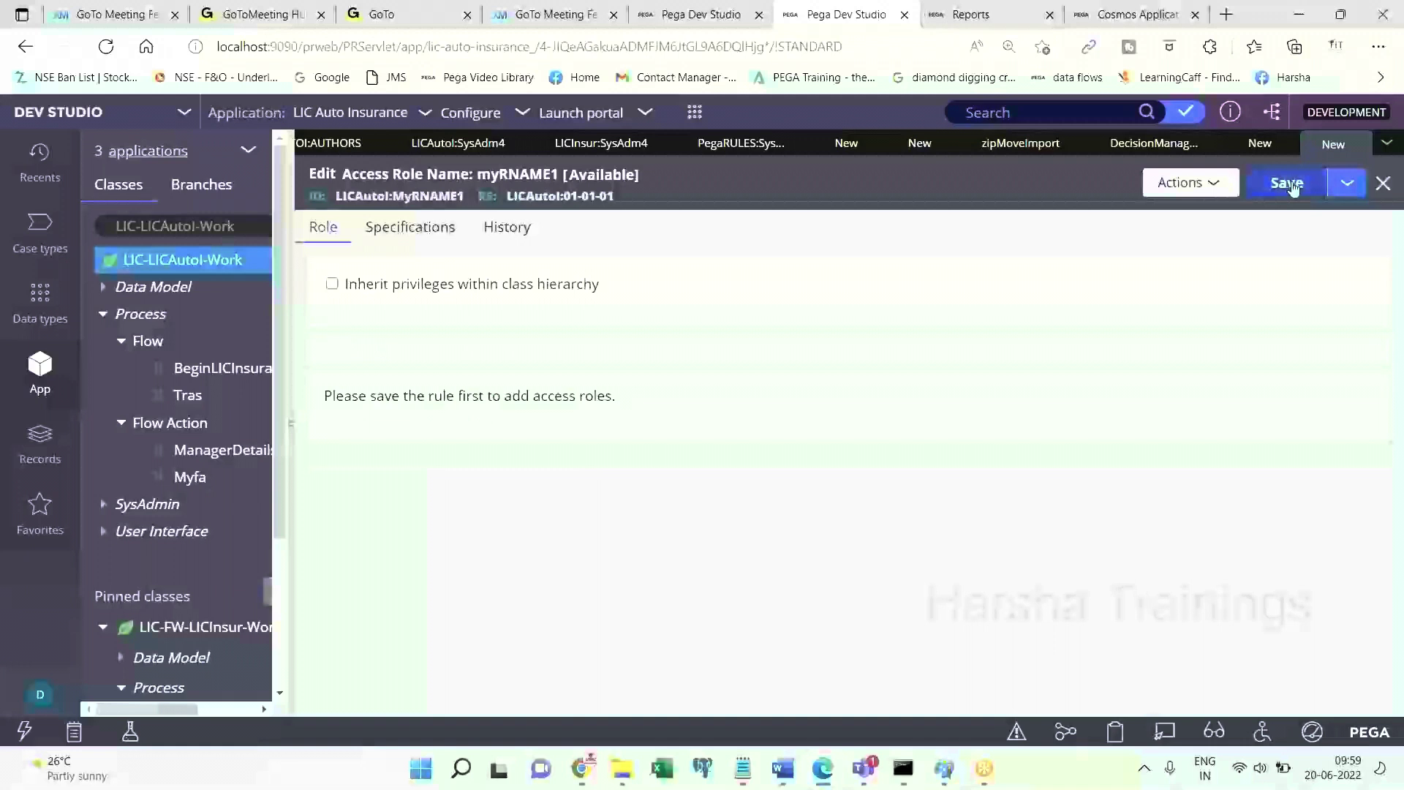
pyautogui.click(1291, 185)
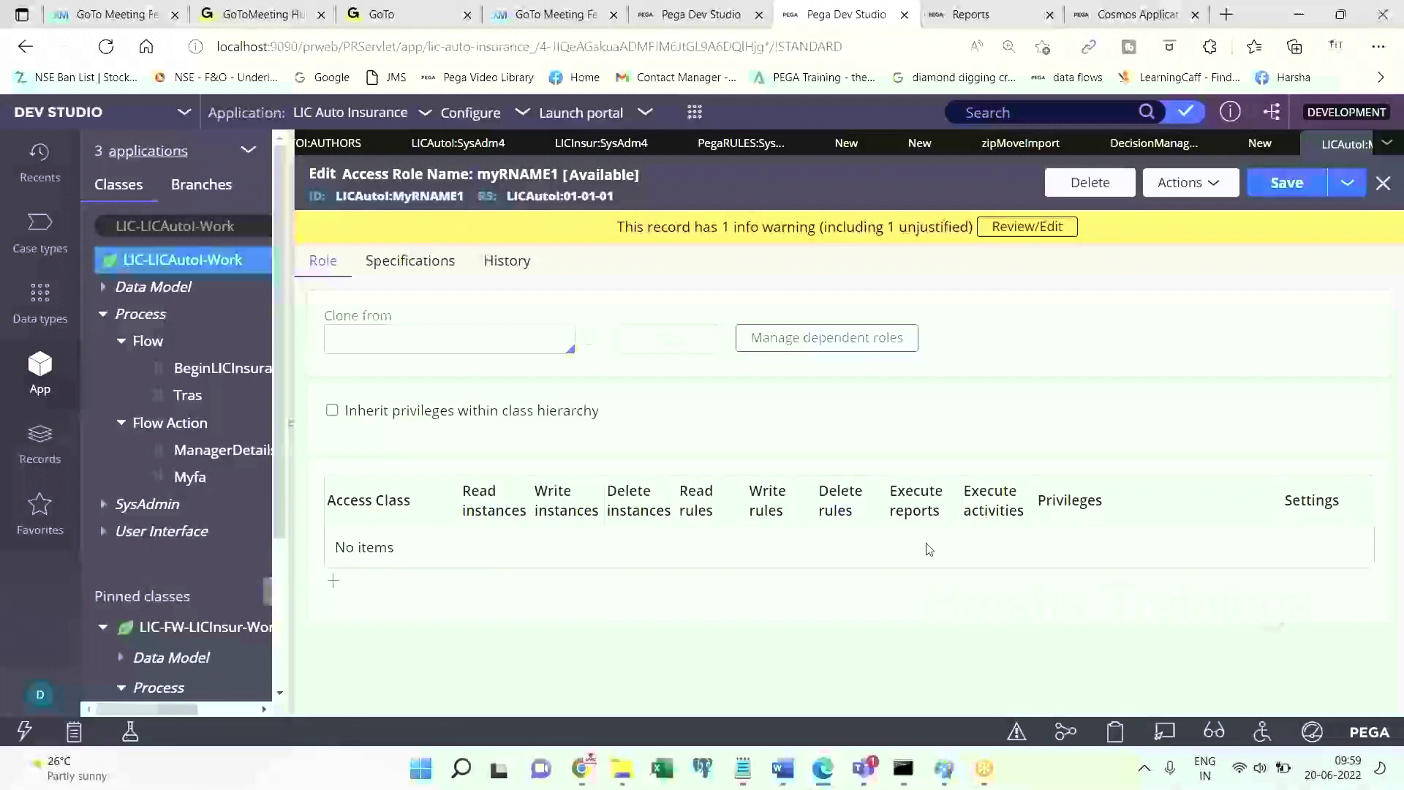
pyautogui.click(1303, 191)
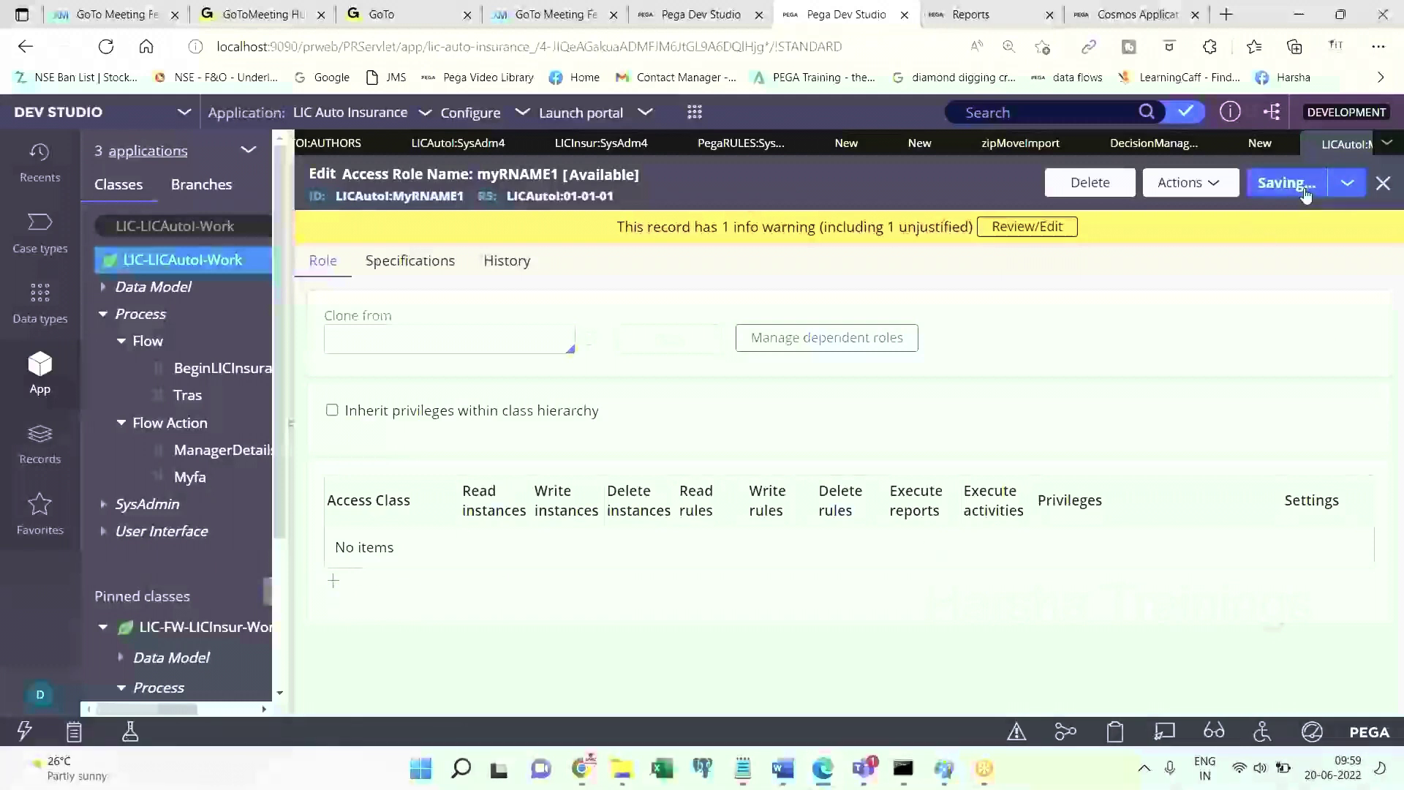
# Complete the MyRO1 record with role name LICAutoI:MyRNAME1 and access class LIC-LICAutoI-Work, and create it.
pyautogui.click(1255, 146)
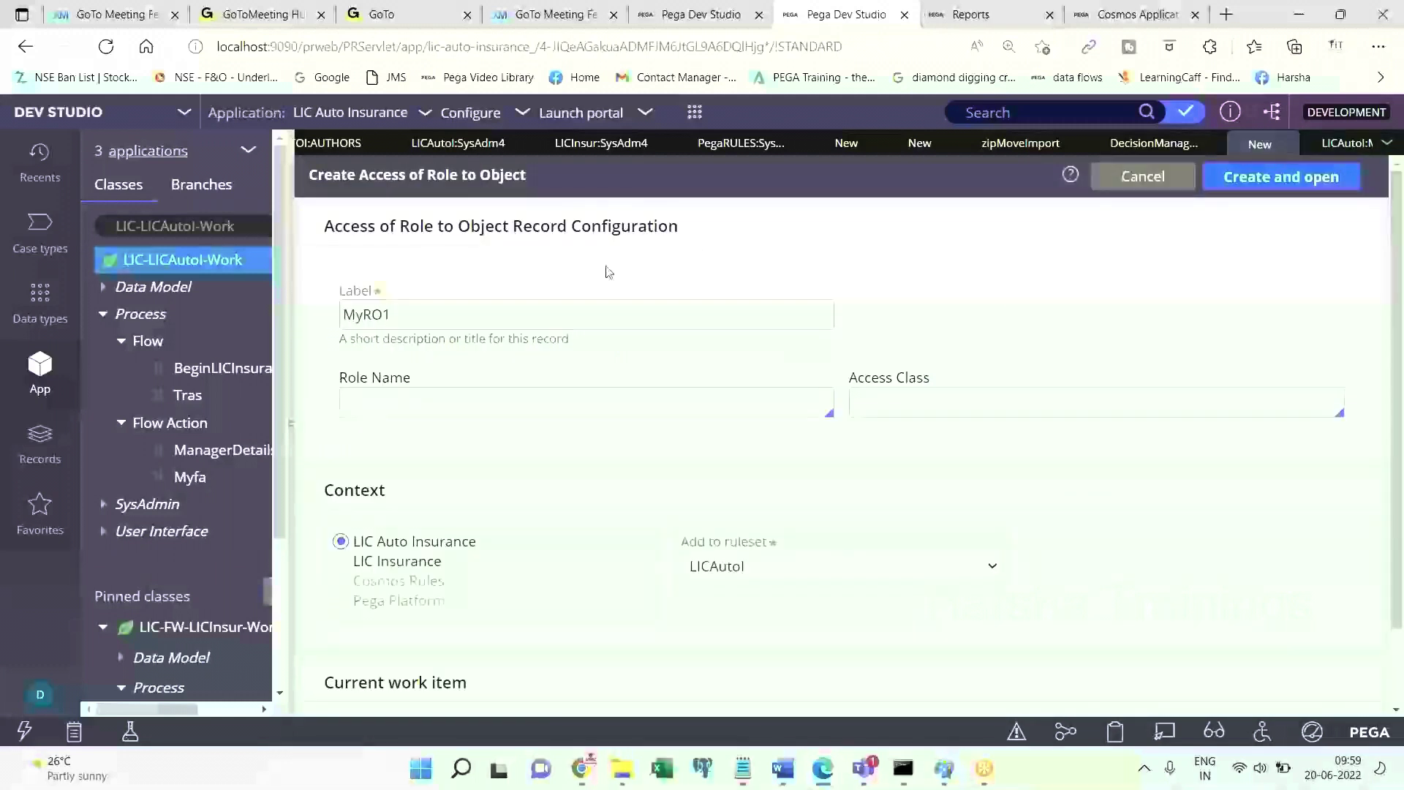
pyautogui.click(392, 409)
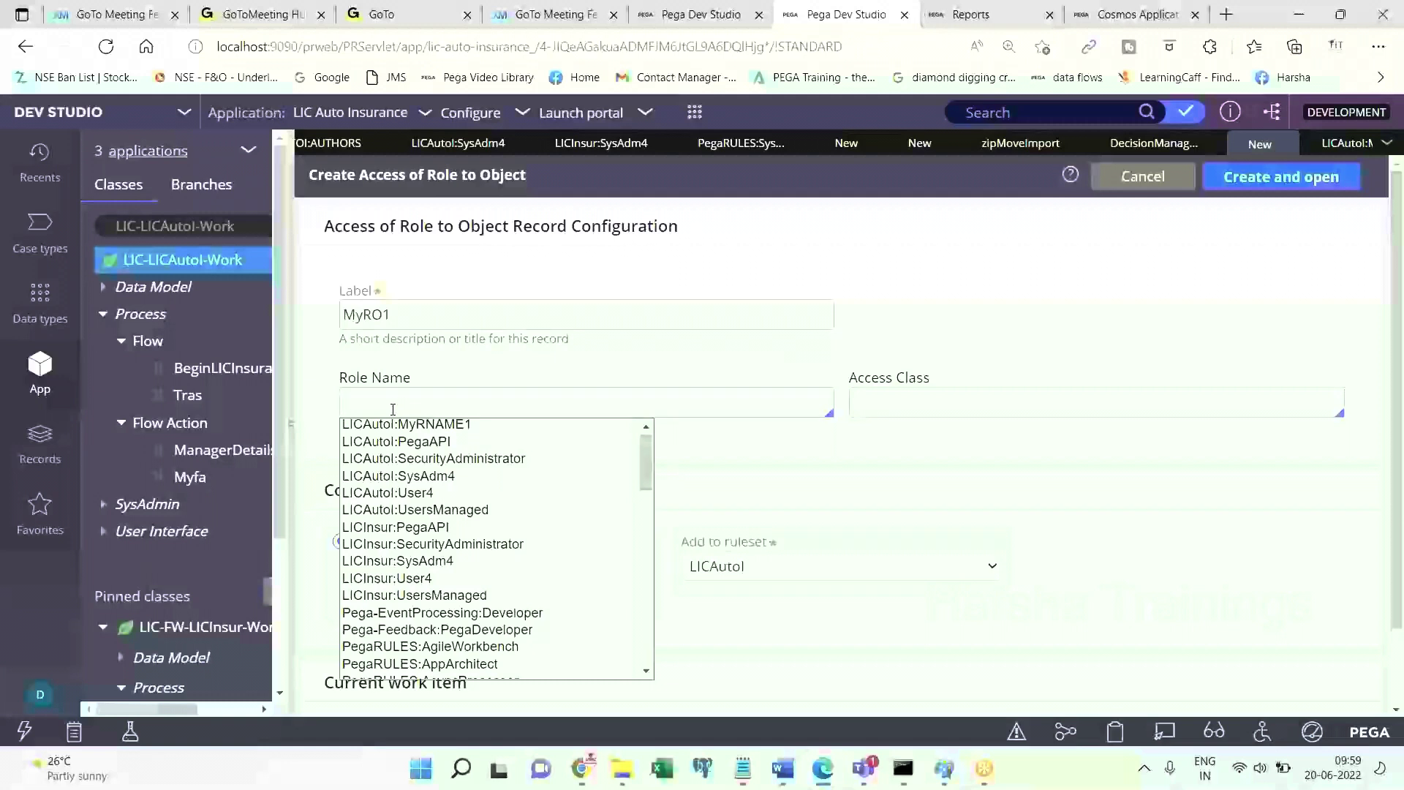
pyautogui.click(458, 425)
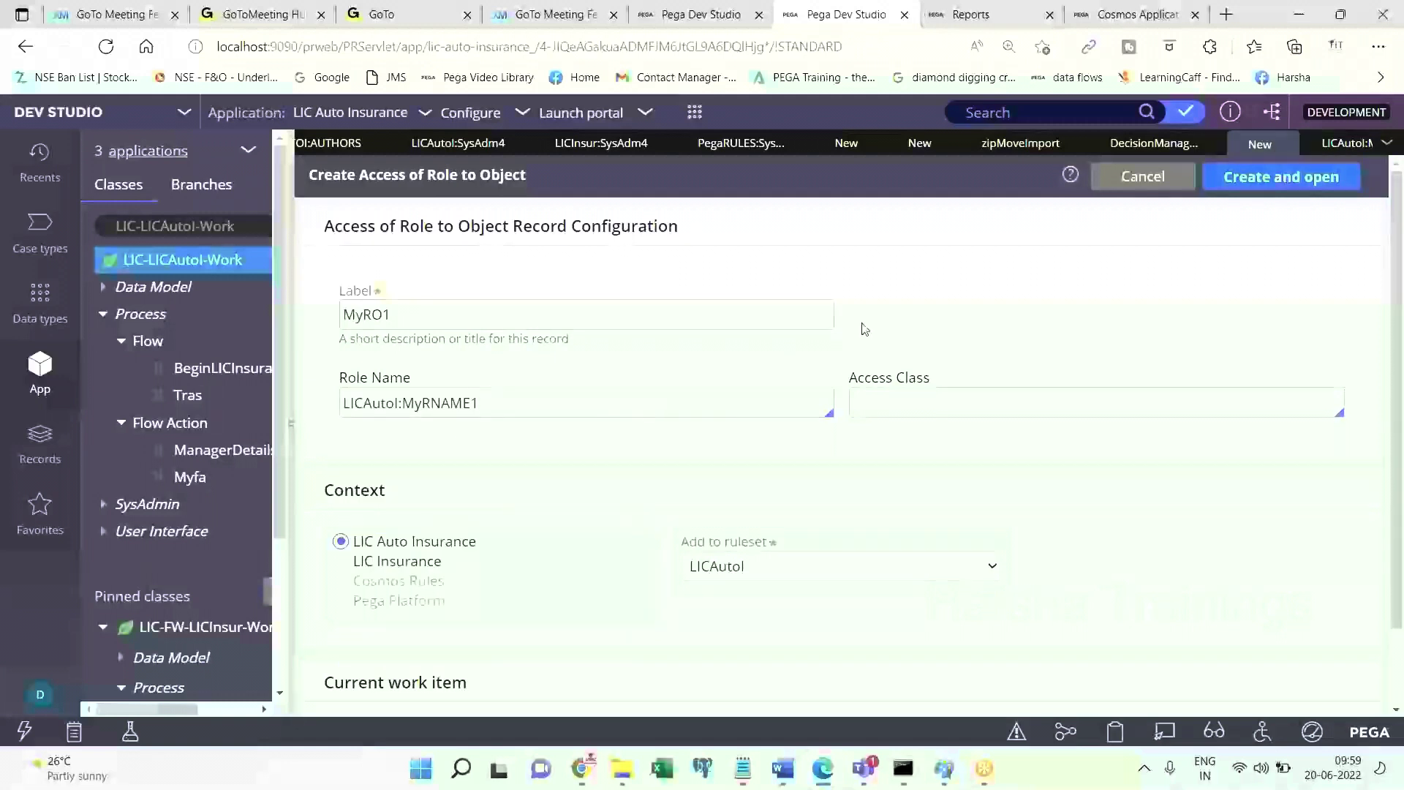
pyautogui.click(905, 398)
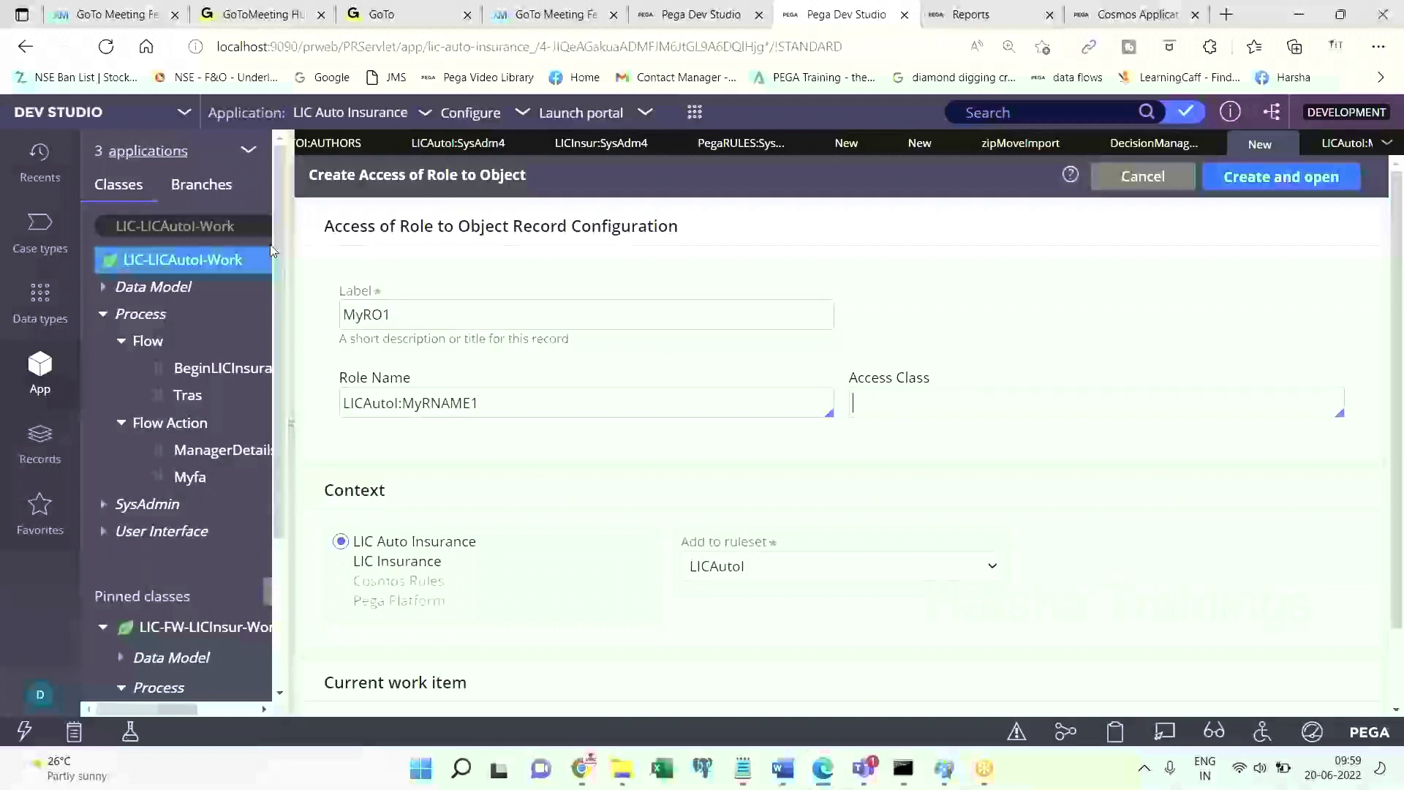
pyautogui.click(183, 225)
pyautogui.hotkey('ctrl', 'c')
pyautogui.click(941, 403)
pyautogui.hotkey('ctrl', 'v')
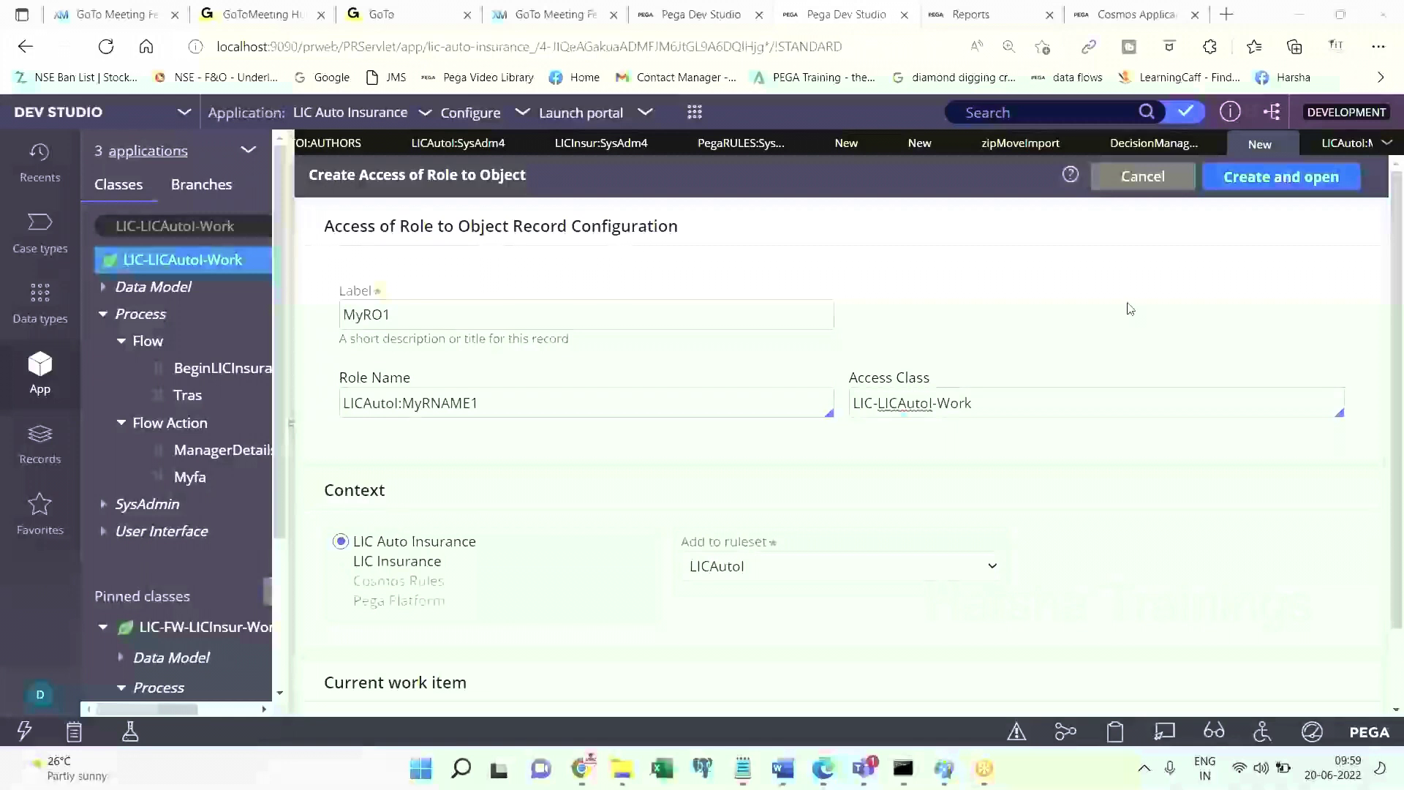
pyautogui.click(1243, 178)
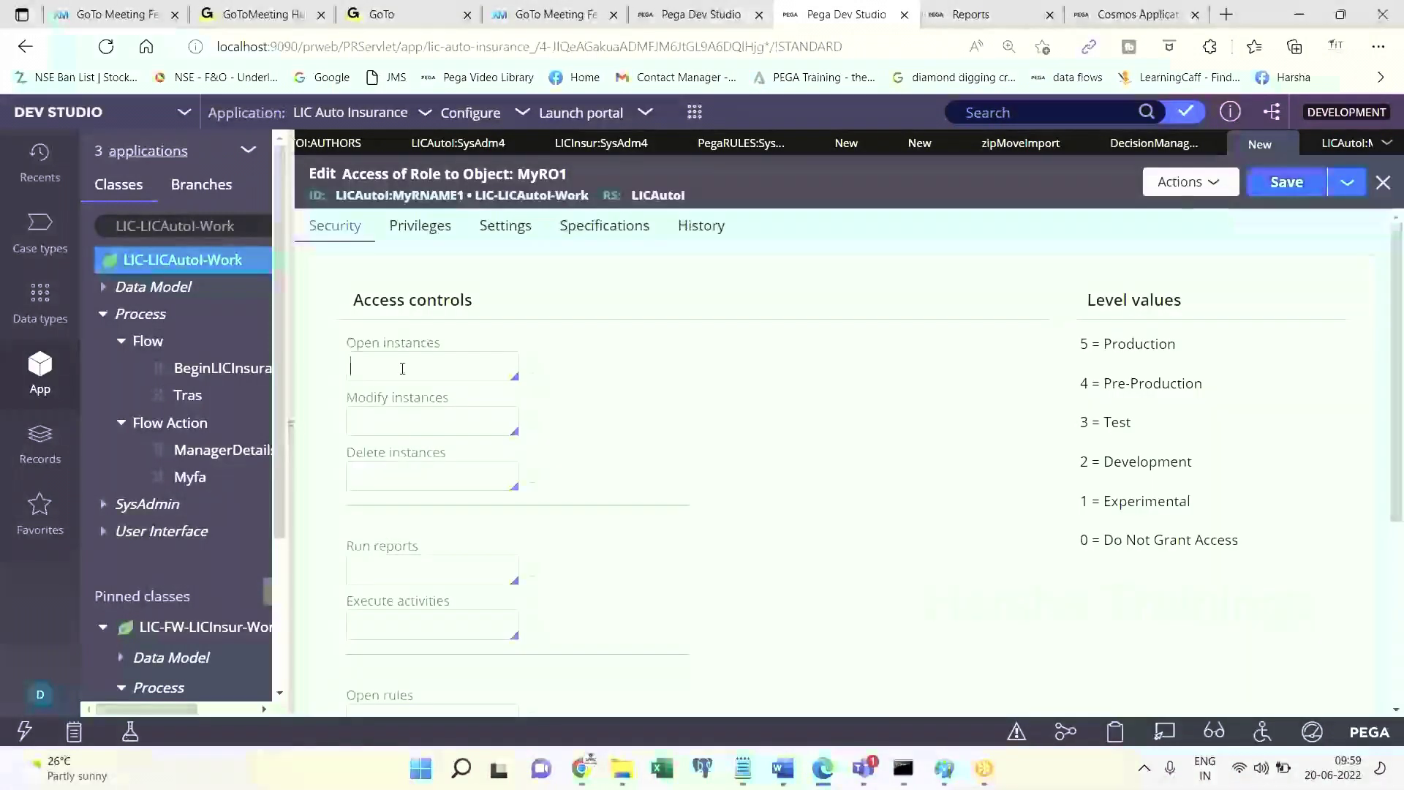
# Set all access controls of MyRO1 for instances, reports, activities and rules to level 5, and submit the record for saving.
pyautogui.write('5')
pyautogui.click(401, 473)
pyautogui.write('5')
pyautogui.write('5')
pyautogui.click(401, 622)
pyautogui.write('5')
pyautogui.scroll(-3, 439, 555)
pyautogui.click(470, 499)
pyautogui.write('5')
pyautogui.click(429, 555)
pyautogui.write('5')
pyautogui.click(423, 594)
pyautogui.write('5')
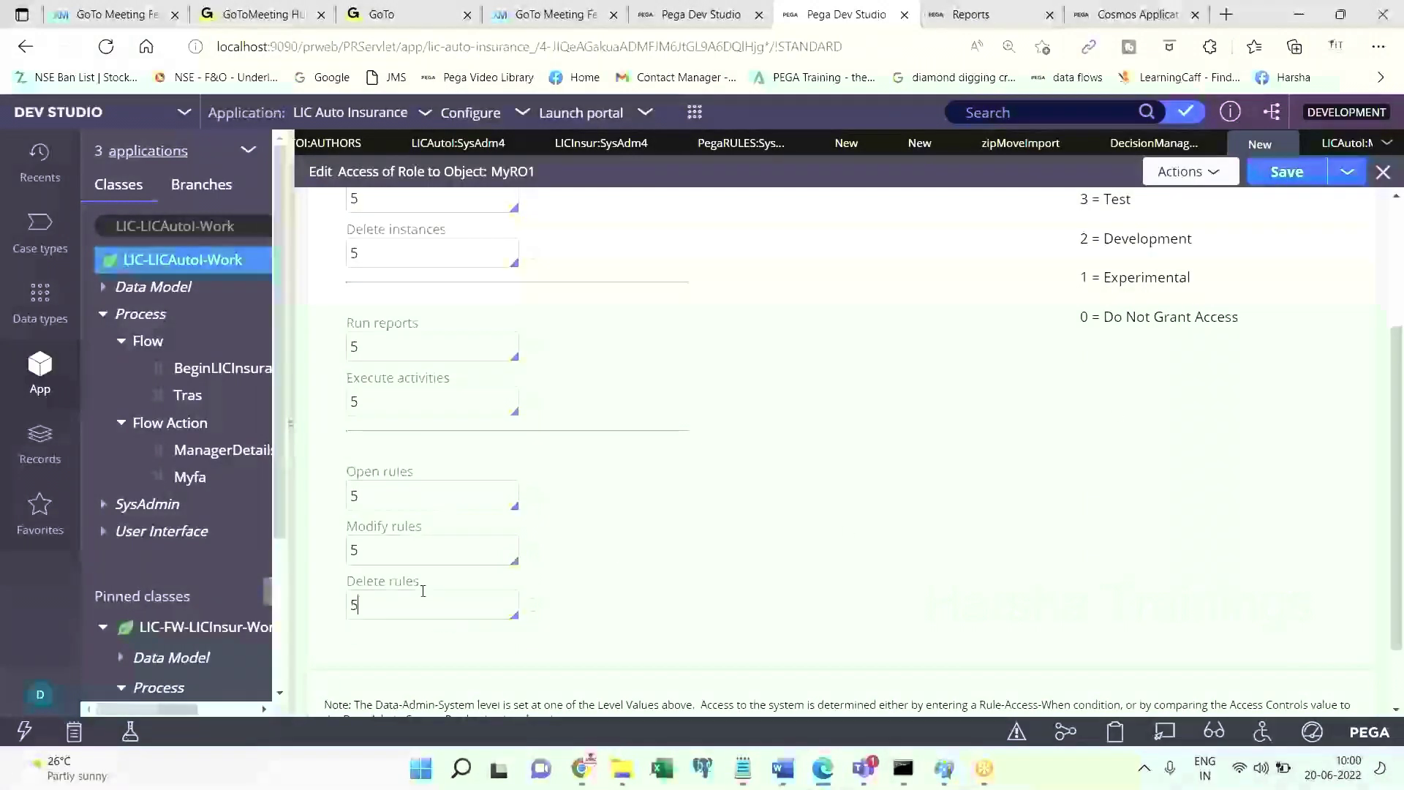
pyautogui.click(1287, 172)
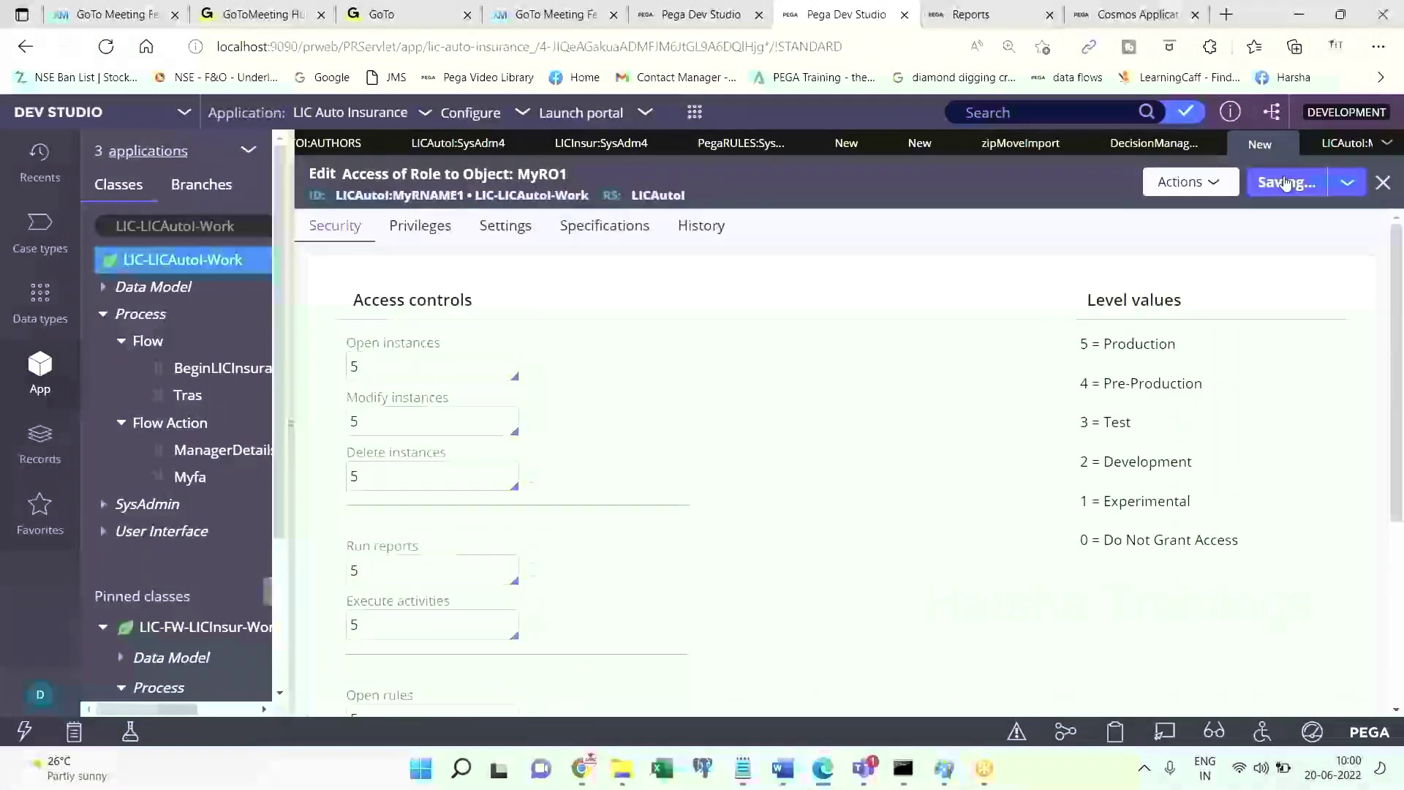
# Document the MyRO1 record with description dfgdf and usage gdfg, and save it.
pyautogui.click(680, 454)
pyautogui.write('dfgdf')
pyautogui.click(680, 582)
pyautogui.write('gdfg')
pyautogui.click(1285, 193)
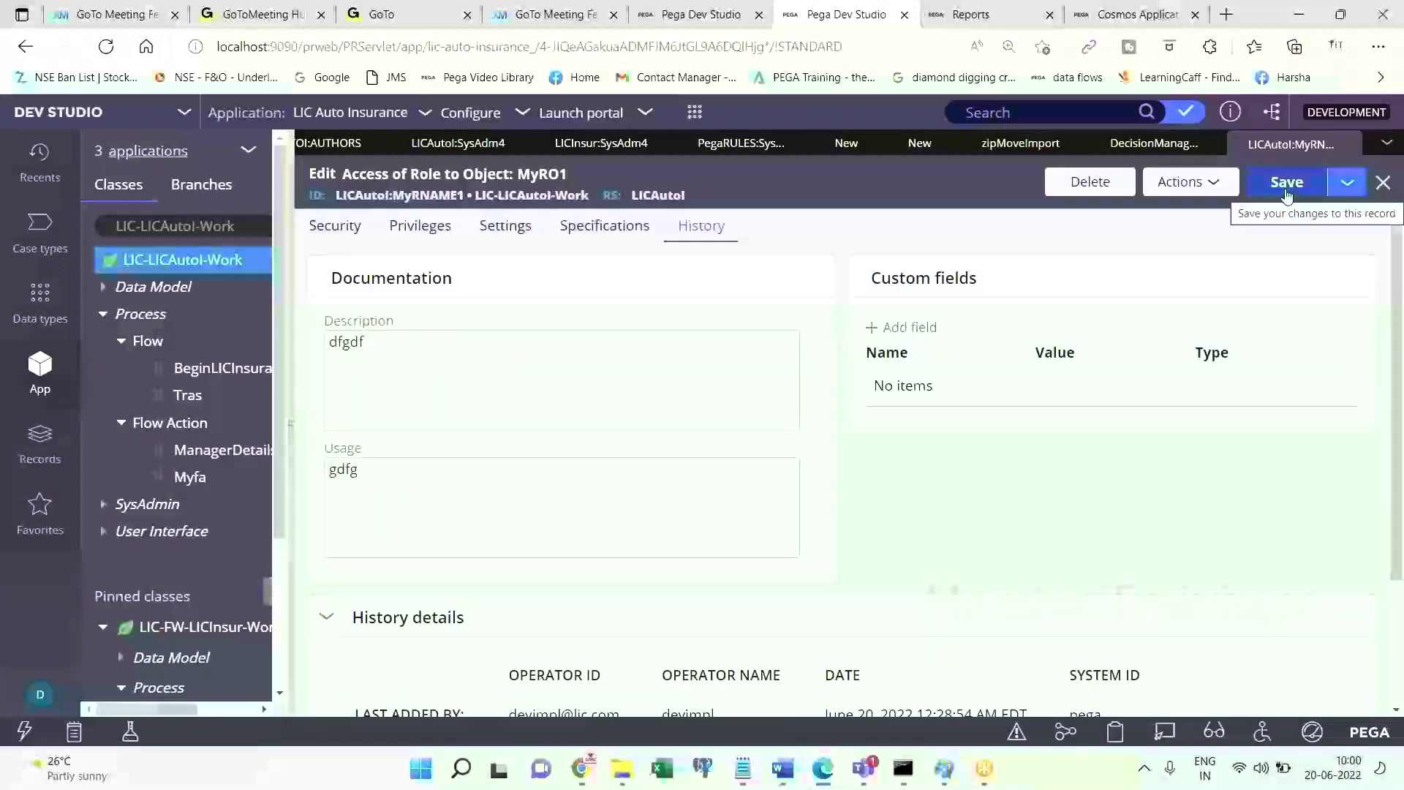
# Review the access controls of MyRO1 alongside those of the DecisionManager:DecisionArchitect record.
pyautogui.click(351, 231)
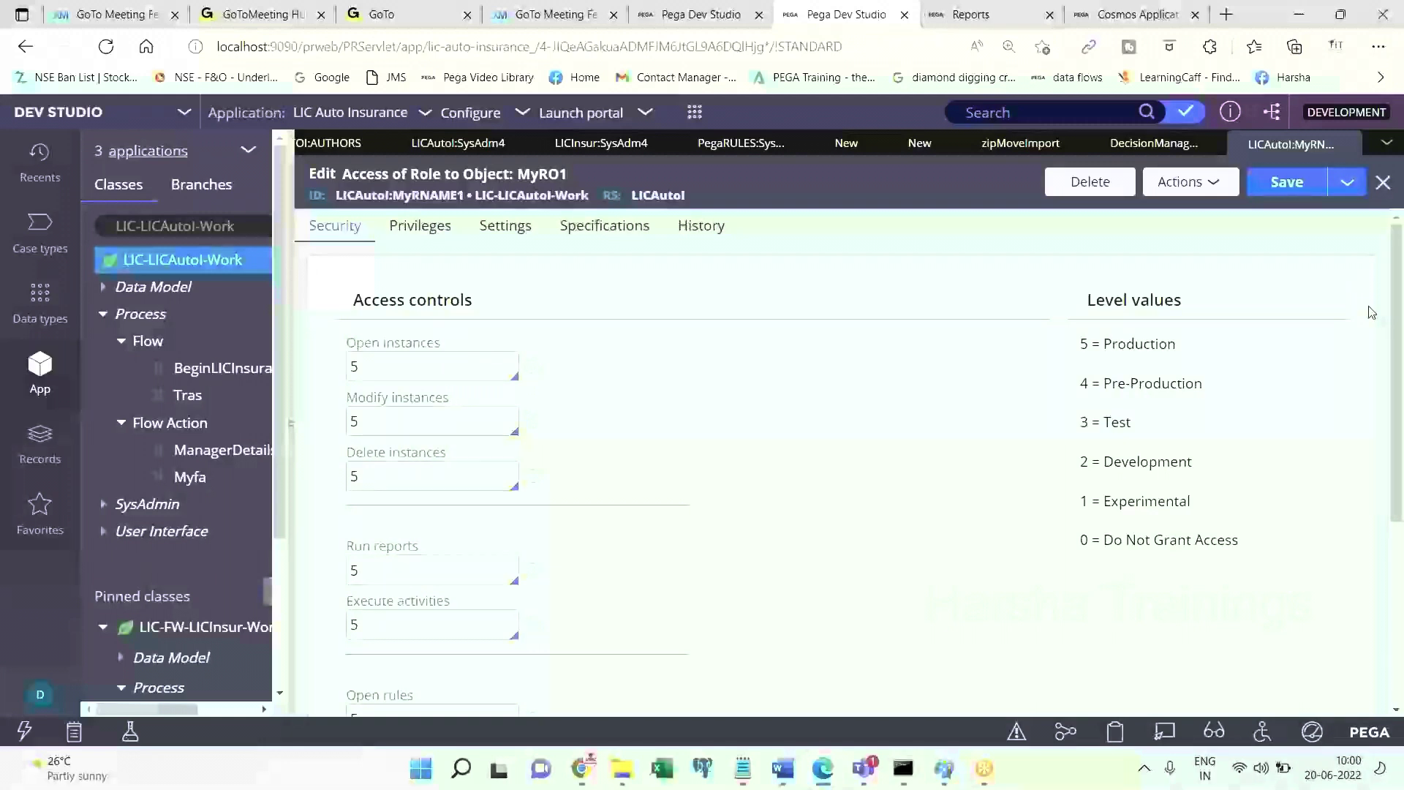
pyautogui.click(1153, 142)
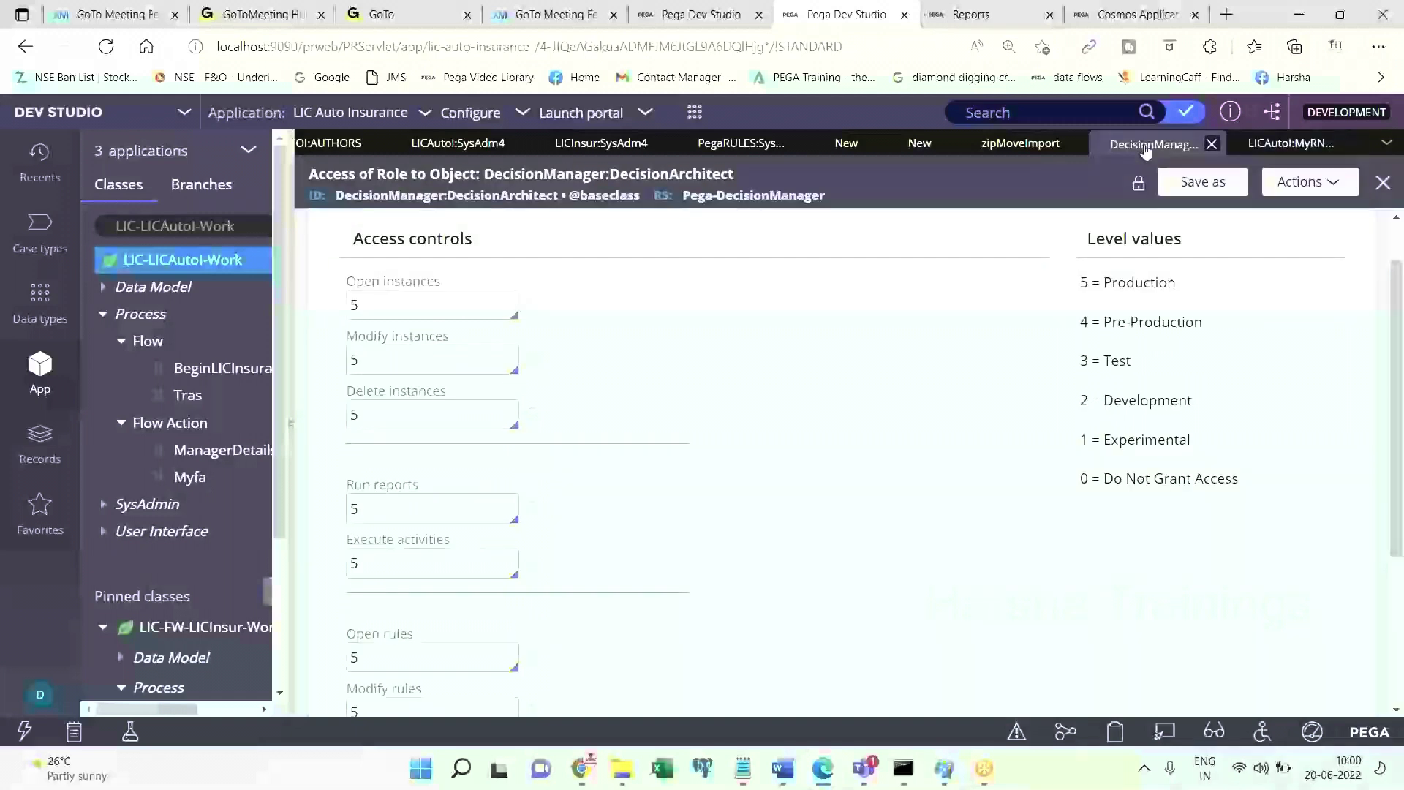
pyautogui.click(1316, 144)
pyautogui.click(1387, 143)
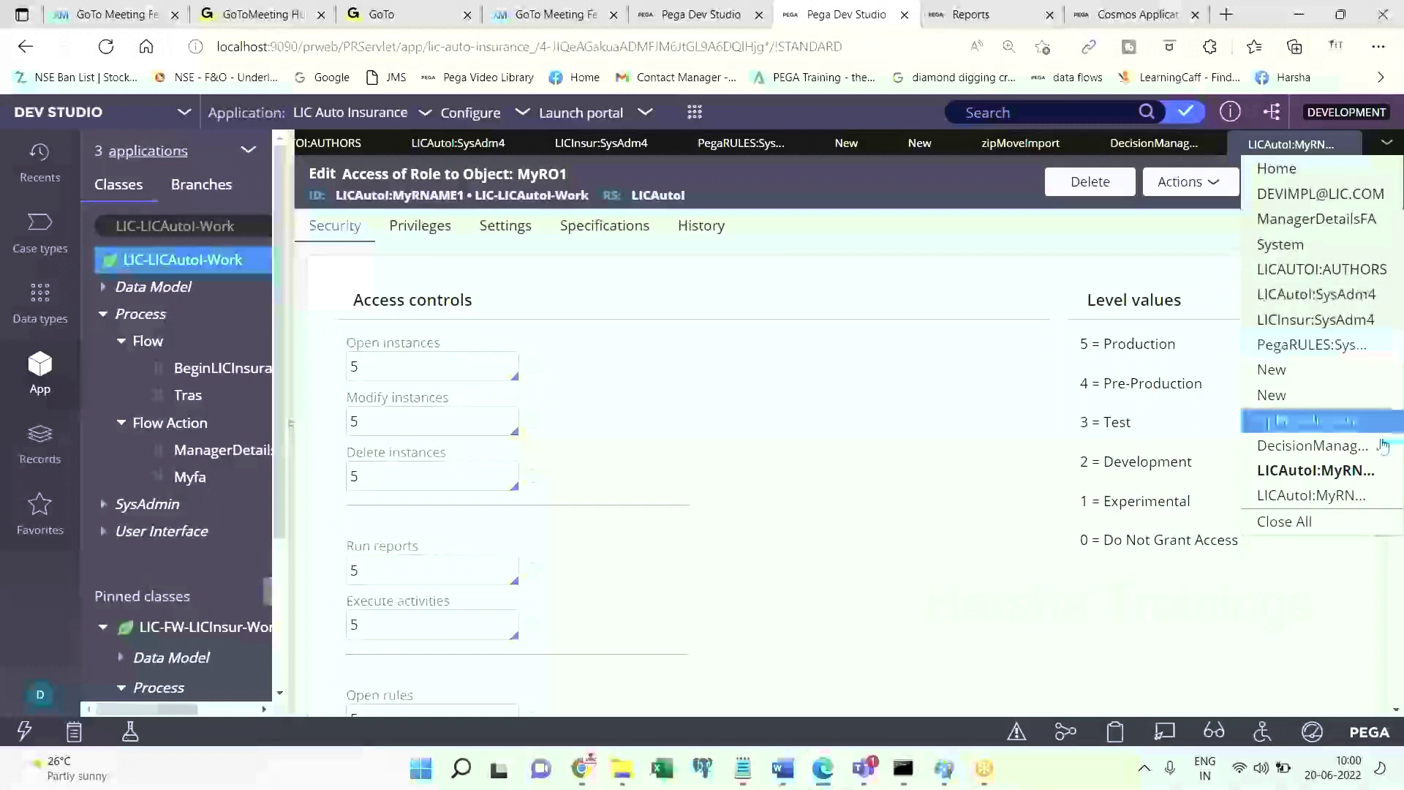
pyautogui.click(1349, 474)
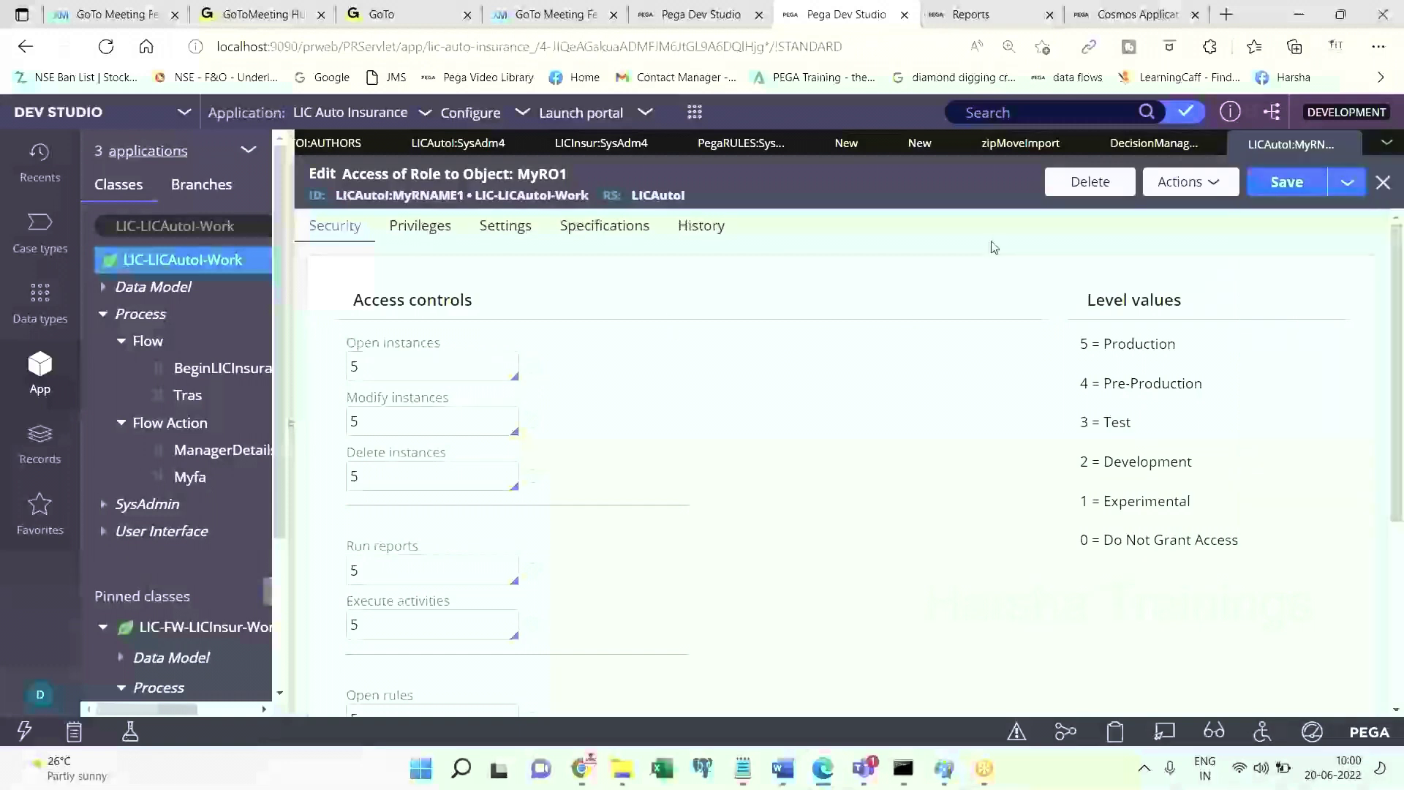
# Close the DecisionManager record, both unneeded New records and the zipMoveImport privilege.
pyautogui.click(1145, 146)
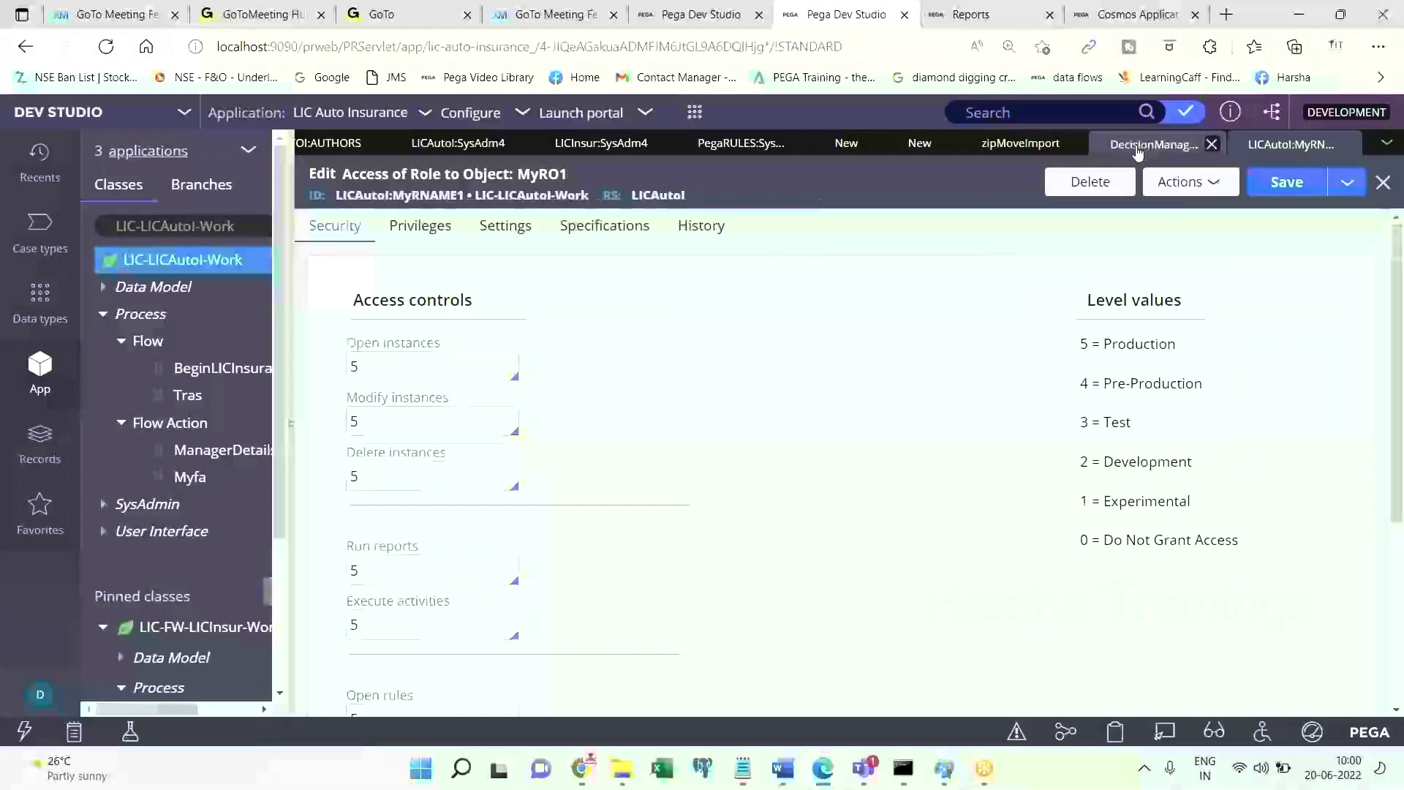
pyautogui.click(1215, 143)
pyautogui.click(1078, 146)
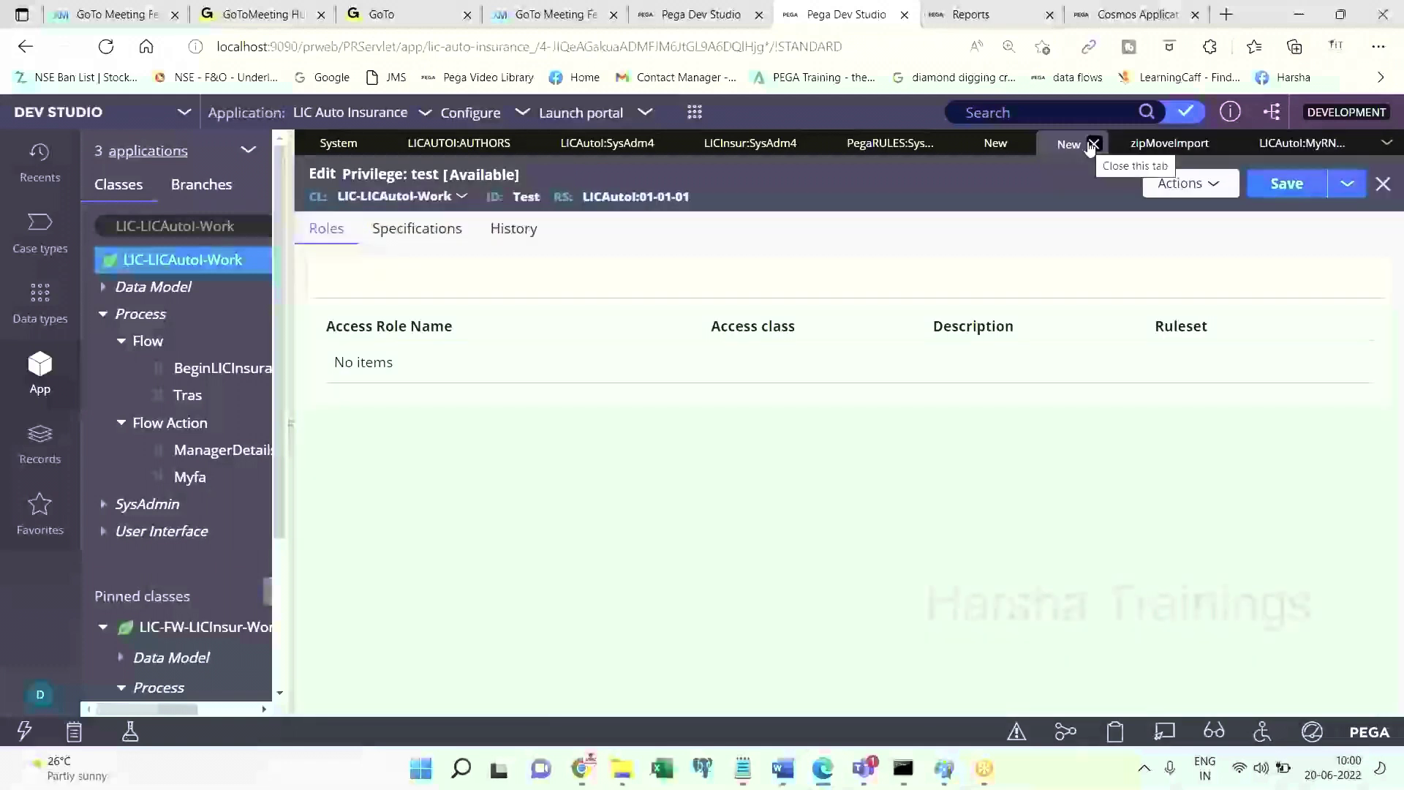
pyautogui.click(1092, 144)
pyautogui.click(1092, 144)
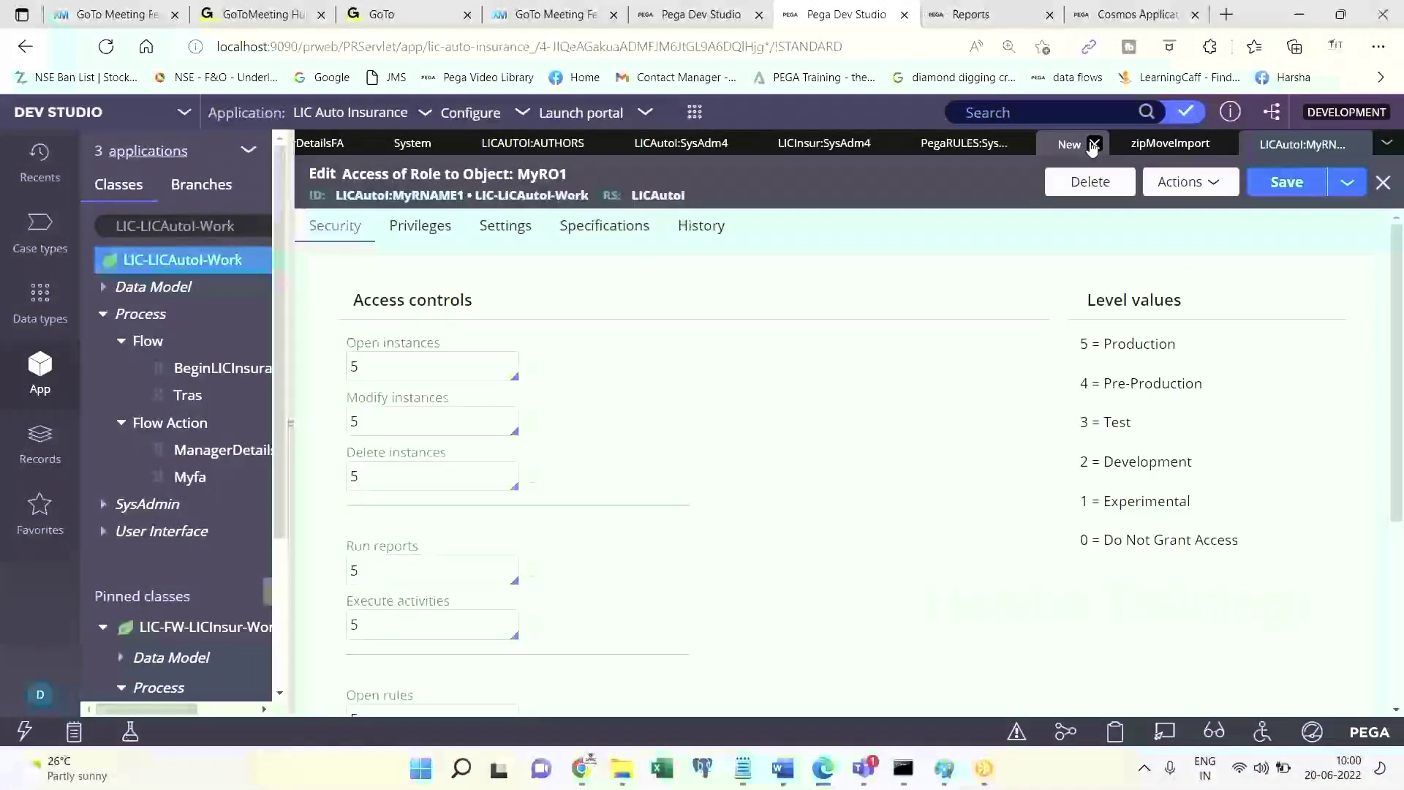
pyautogui.click(1108, 494)
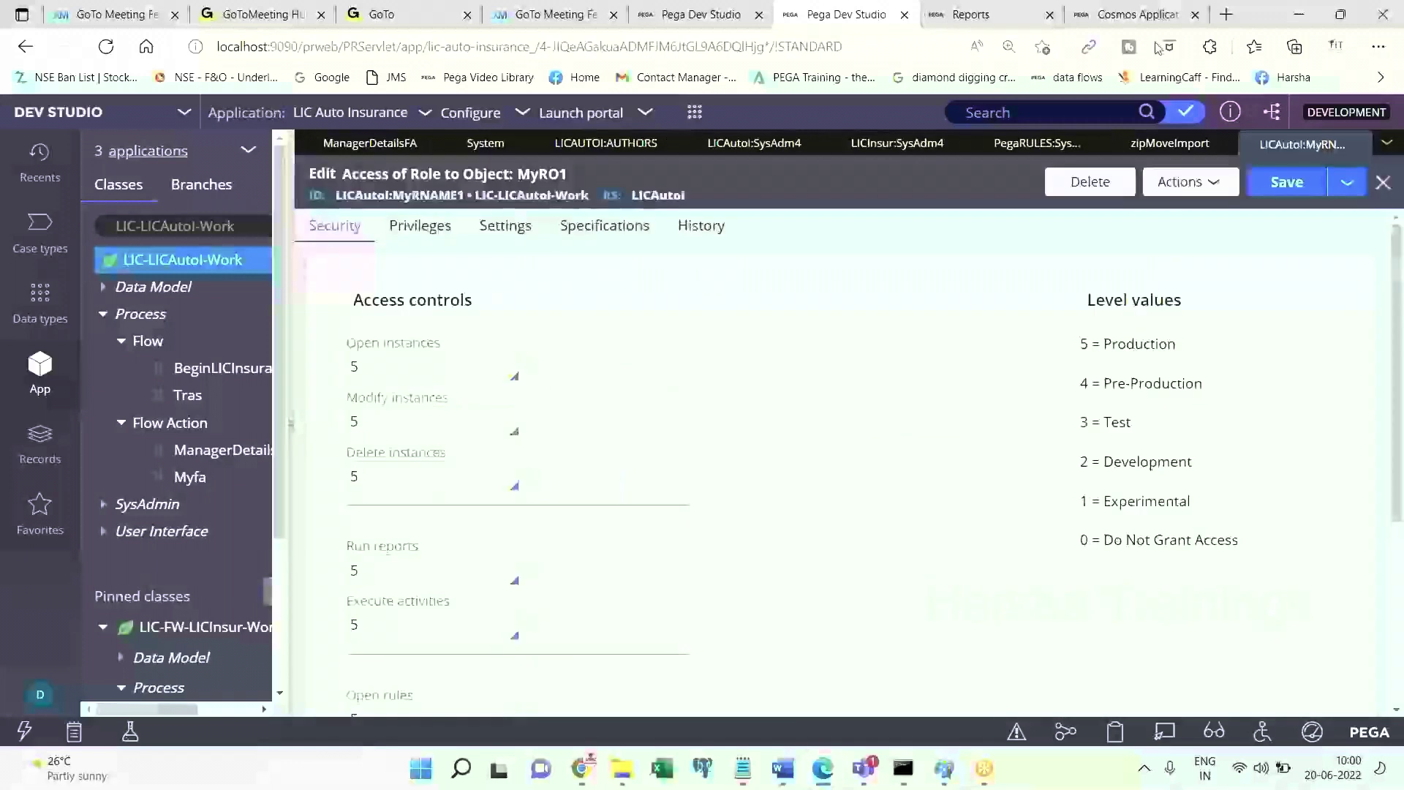
pyautogui.click(1218, 144)
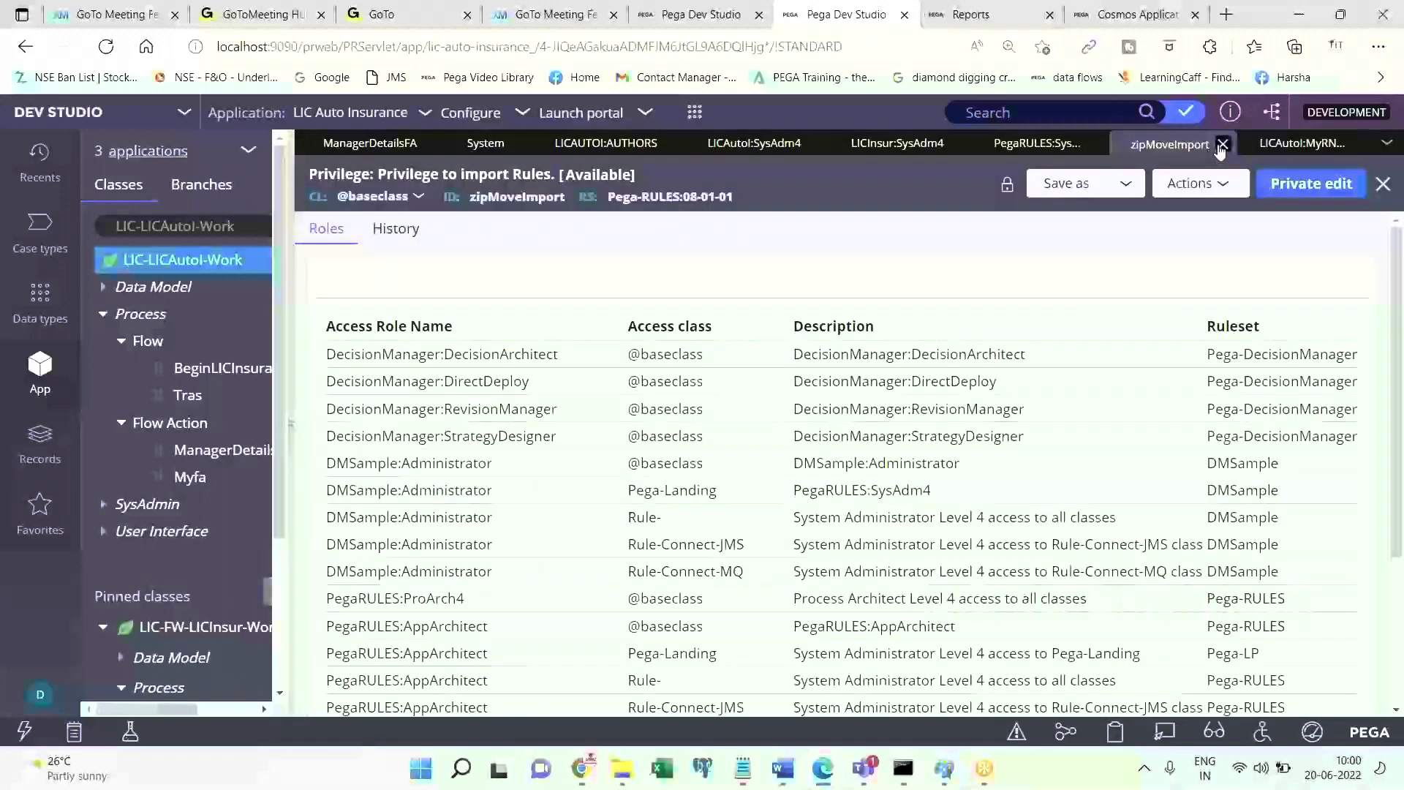
pyautogui.click(1221, 146)
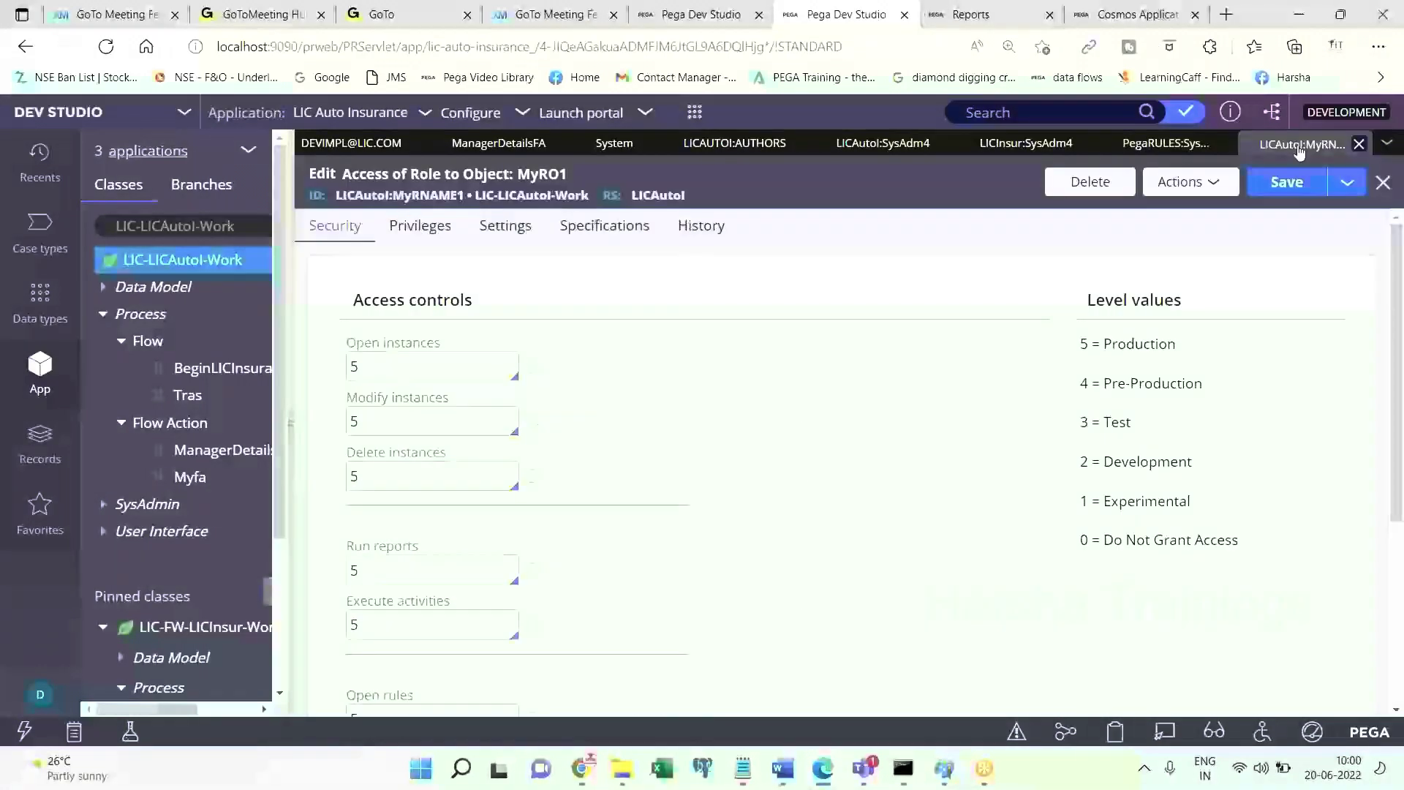
# Find the open access role name record myRNAME1 and refresh it to load its LIC-LICAutoI-Work access row.
pyautogui.click(1208, 149)
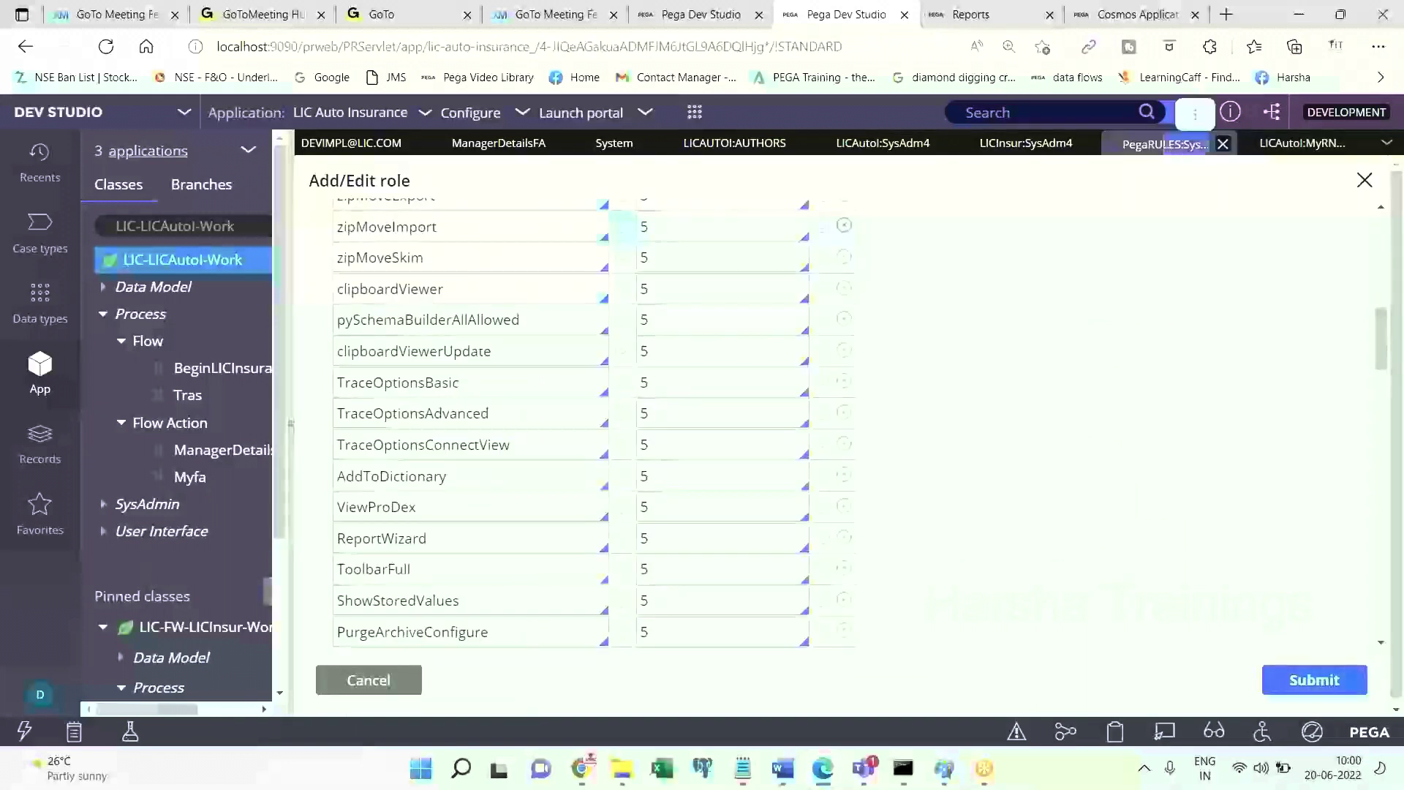
pyautogui.click(1386, 142)
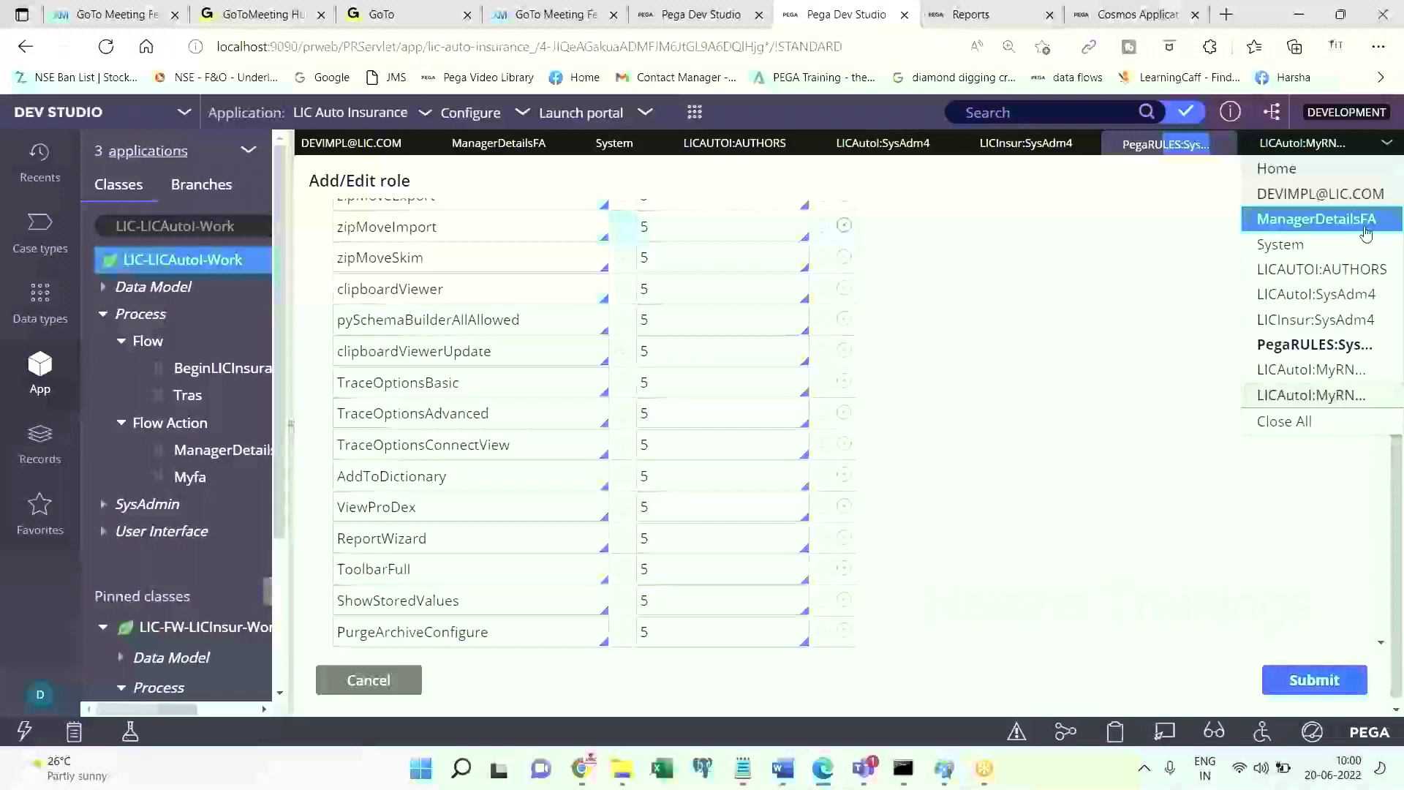
pyautogui.click(1312, 370)
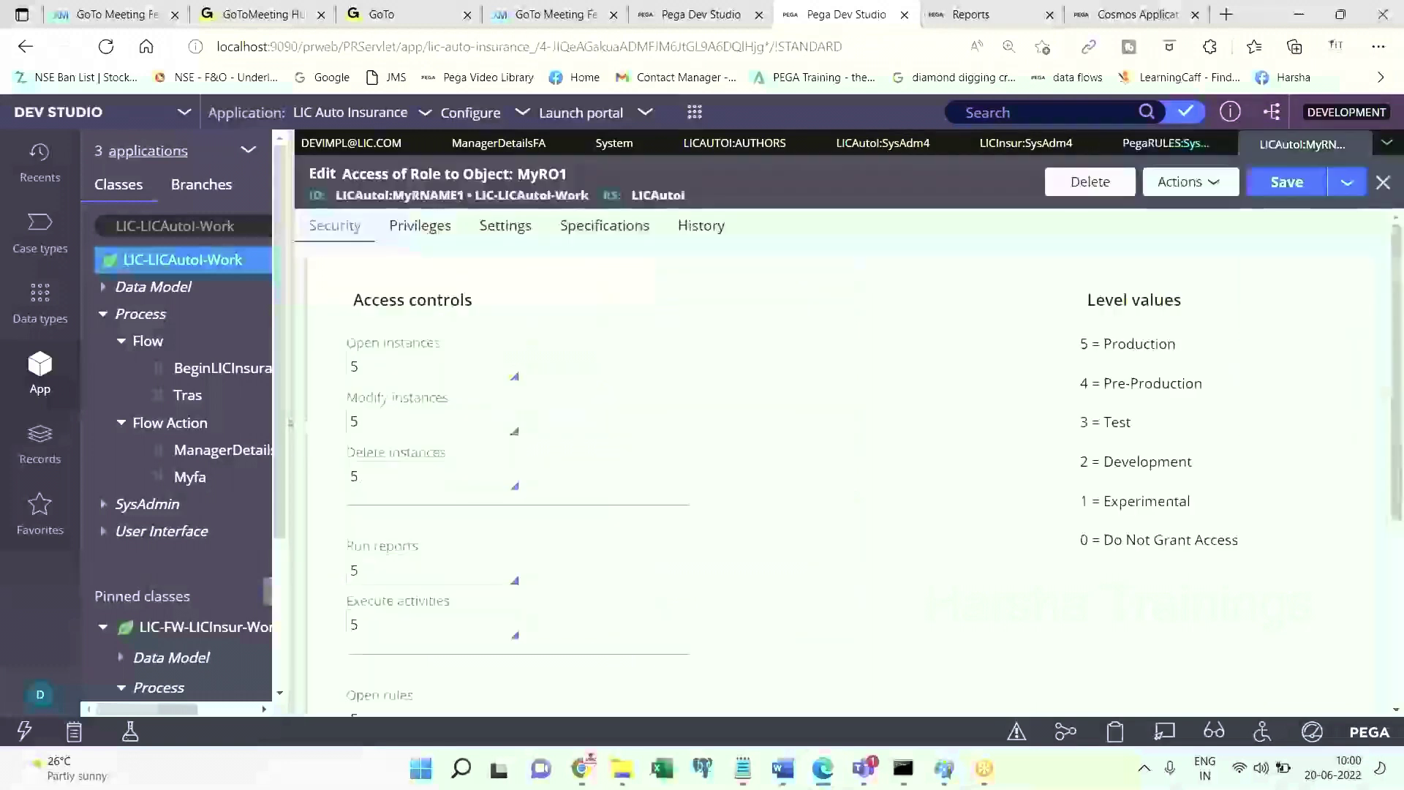
pyautogui.click(1387, 142)
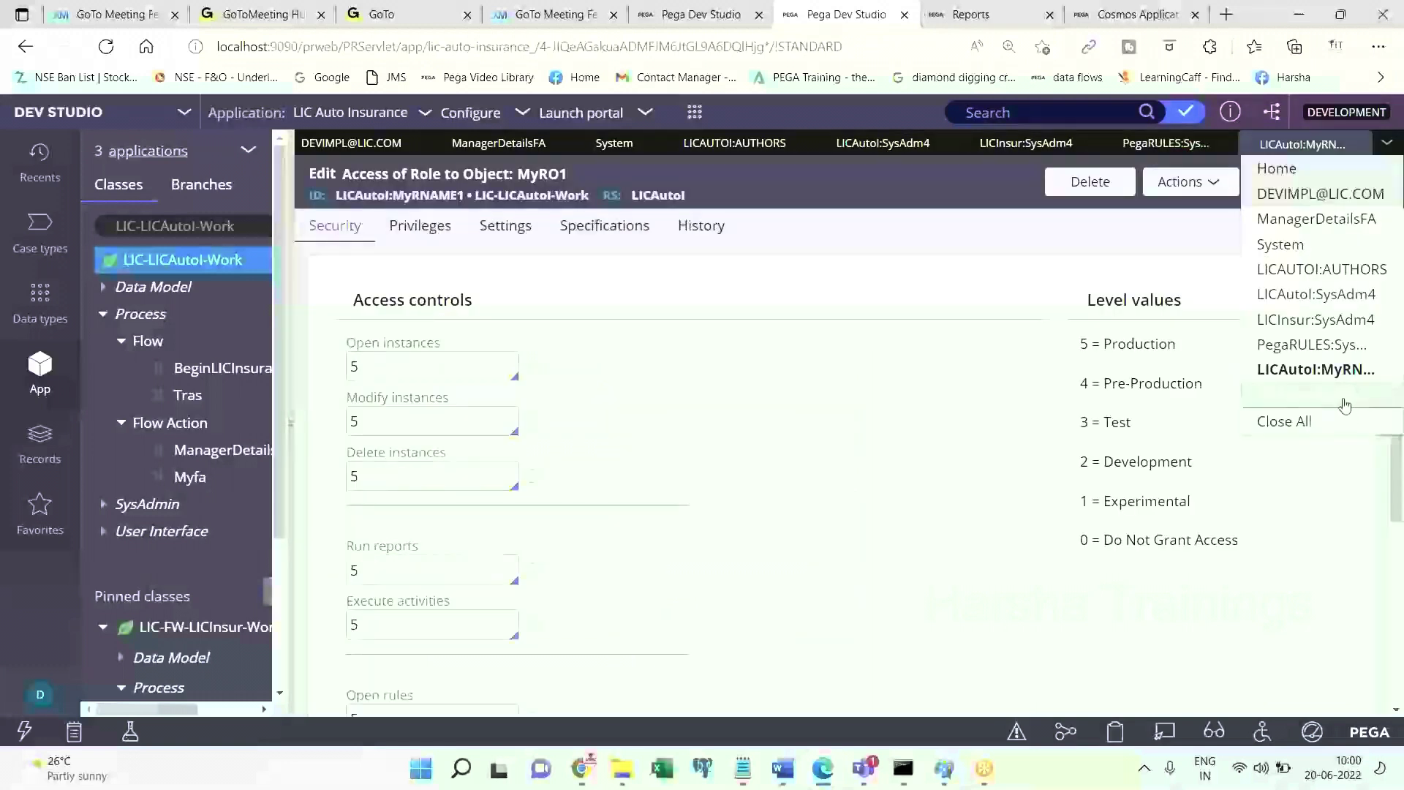
pyautogui.click(1313, 366)
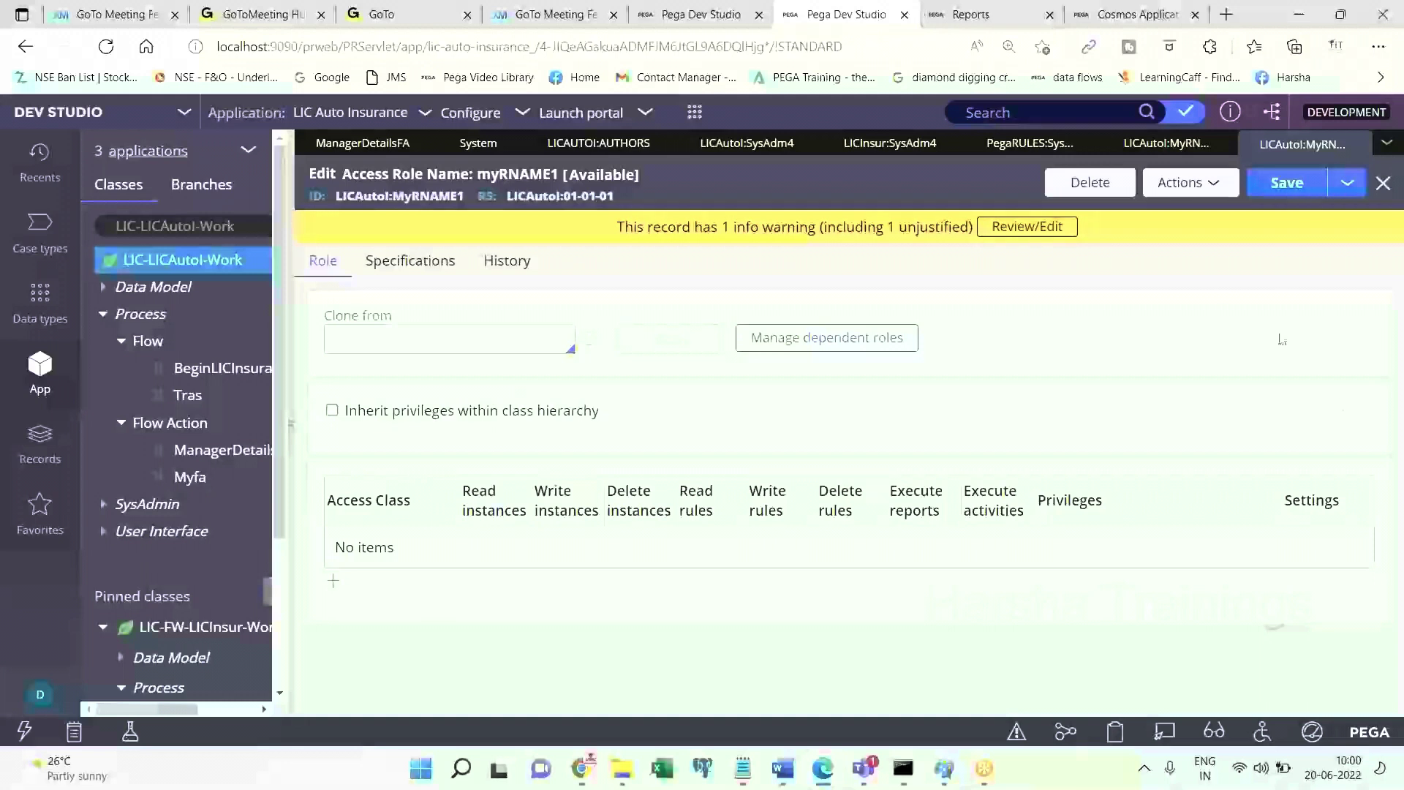
pyautogui.click(1180, 182)
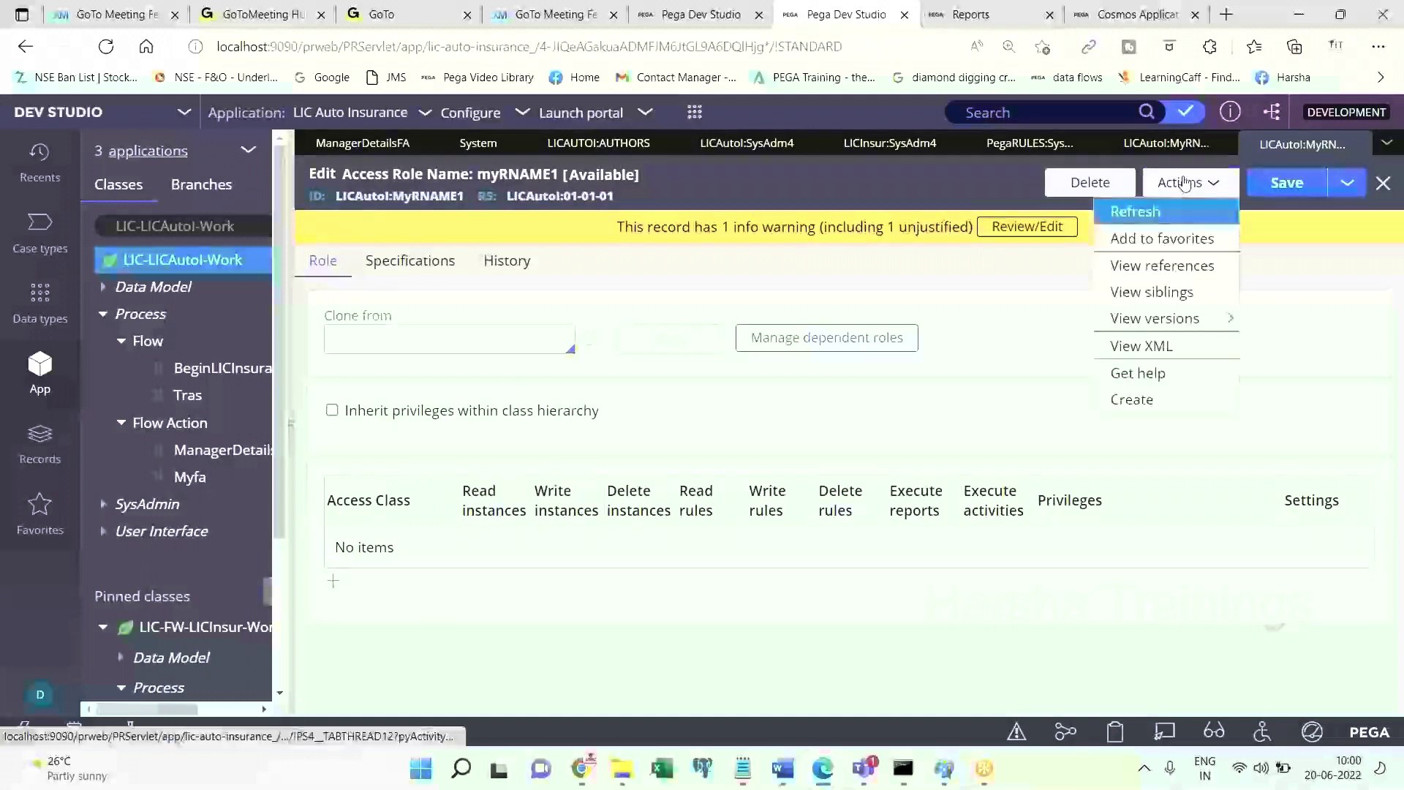
pyautogui.click(1152, 211)
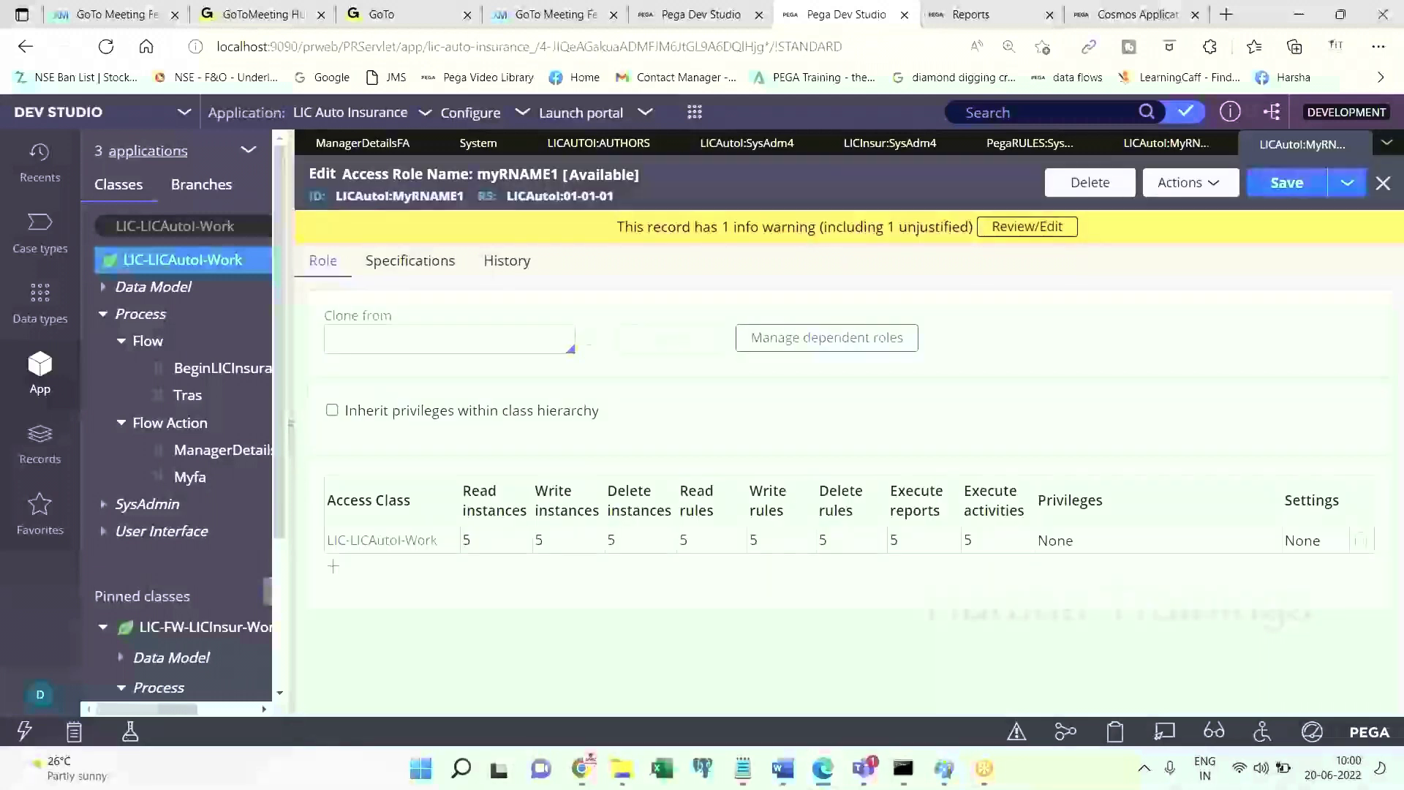
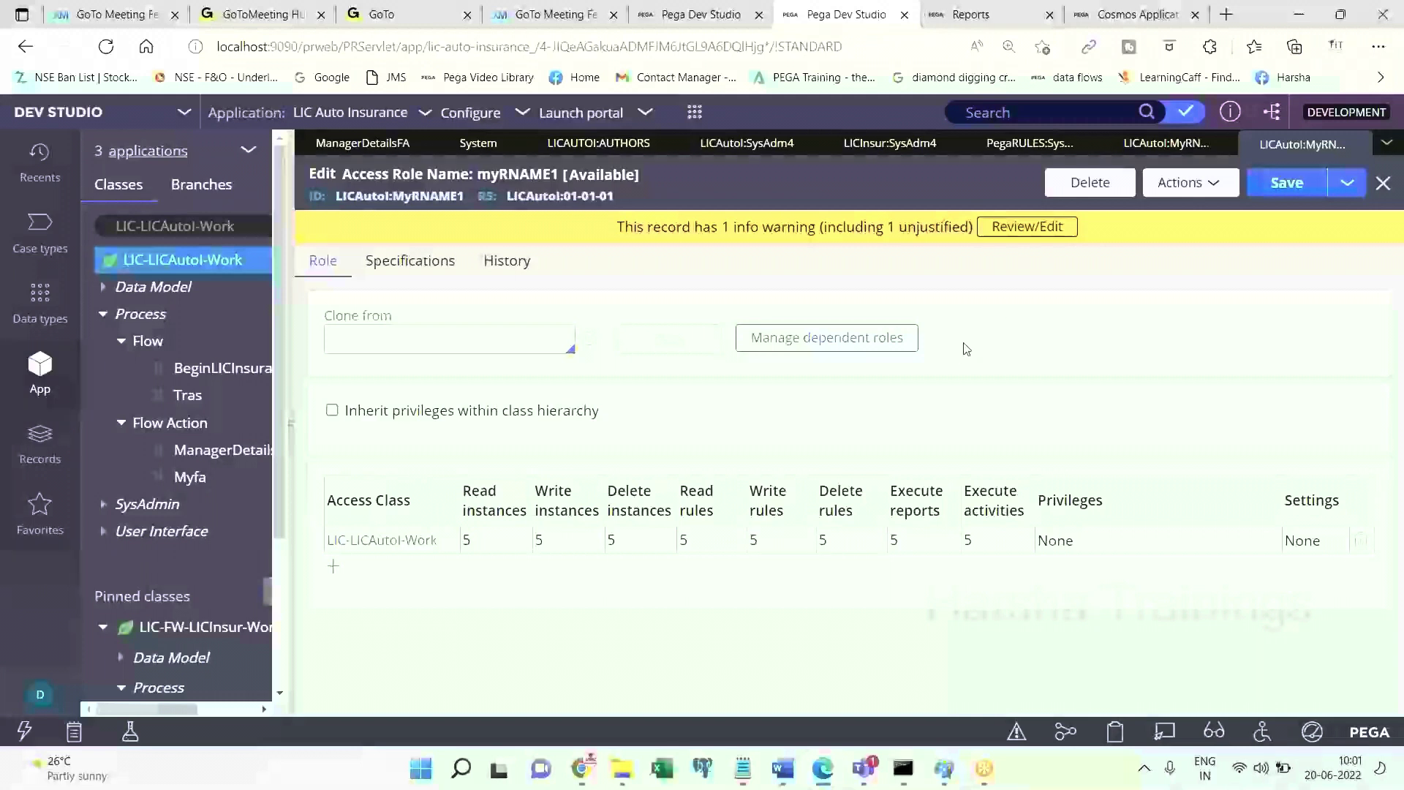
# Switch to the Notepad security notes and go over Access Group, Access Role Name and Access Role To Object.
pyautogui.moveTo(743, 768)
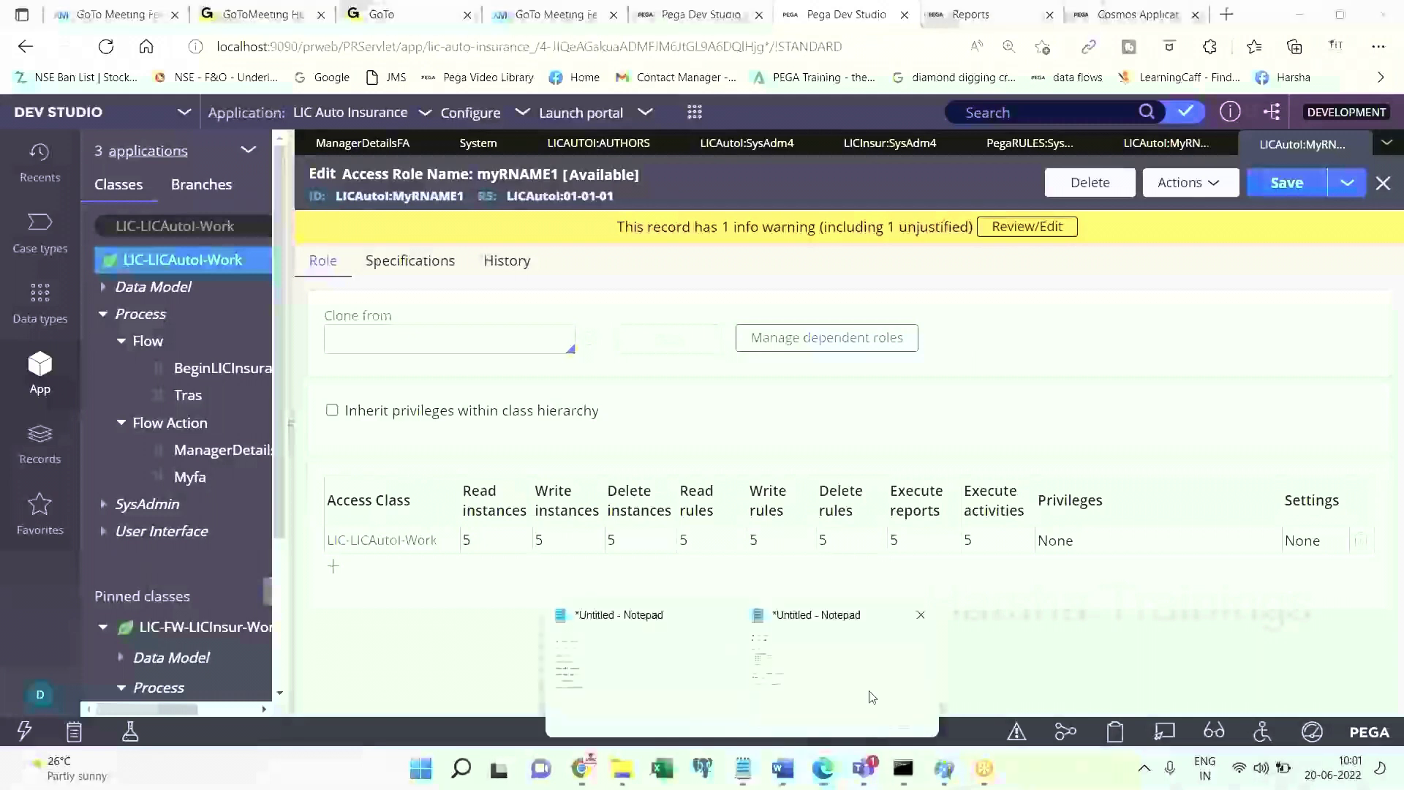
pyautogui.click(870, 696)
pyautogui.doubleClick(127, 173)
pyautogui.click(159, 189)
pyautogui.click(130, 156)
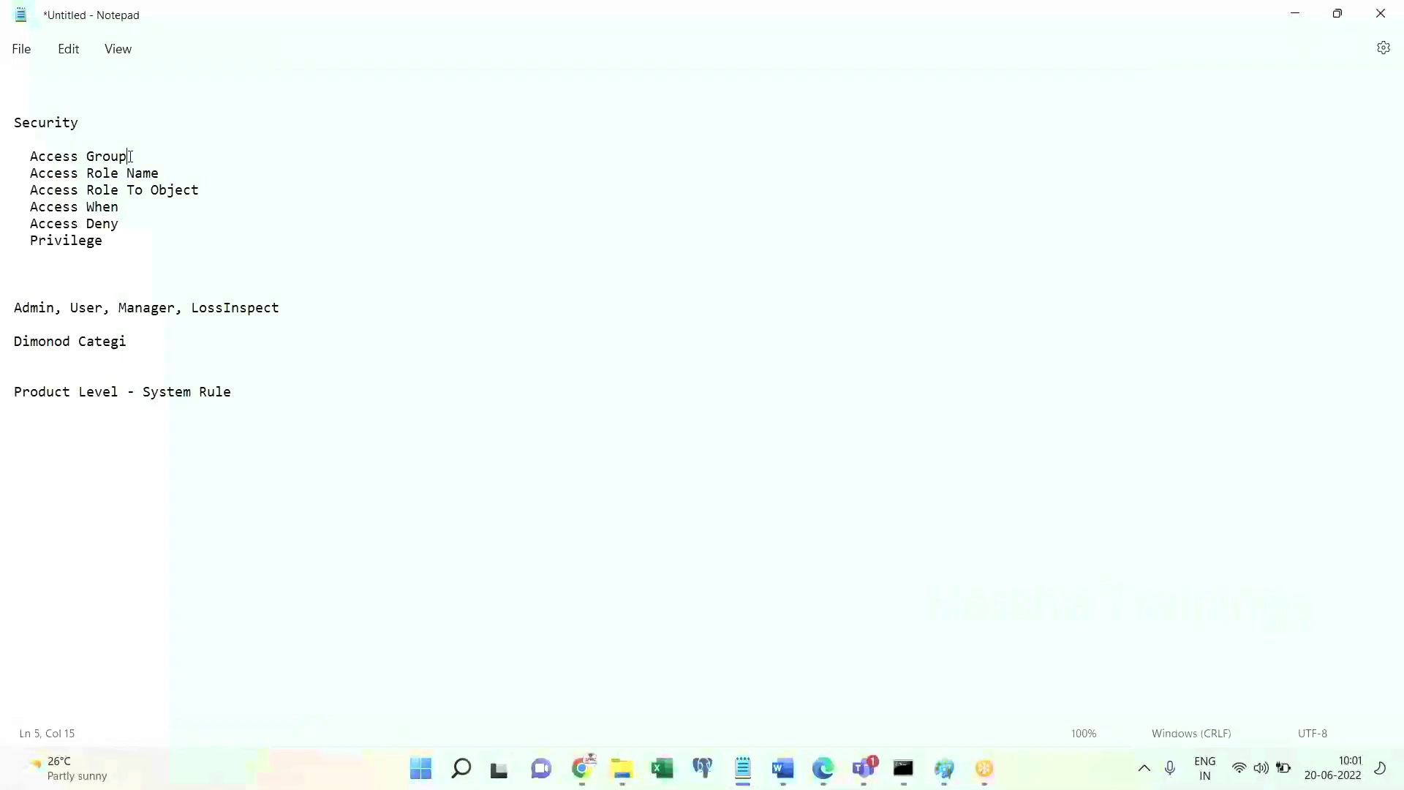
pyautogui.click(165, 171)
pyautogui.click(216, 196)
# Back in Dev Studio, add the ActionAssign privilege with level 4 to the MyRO1 record and save it.
pyautogui.click(822, 768)
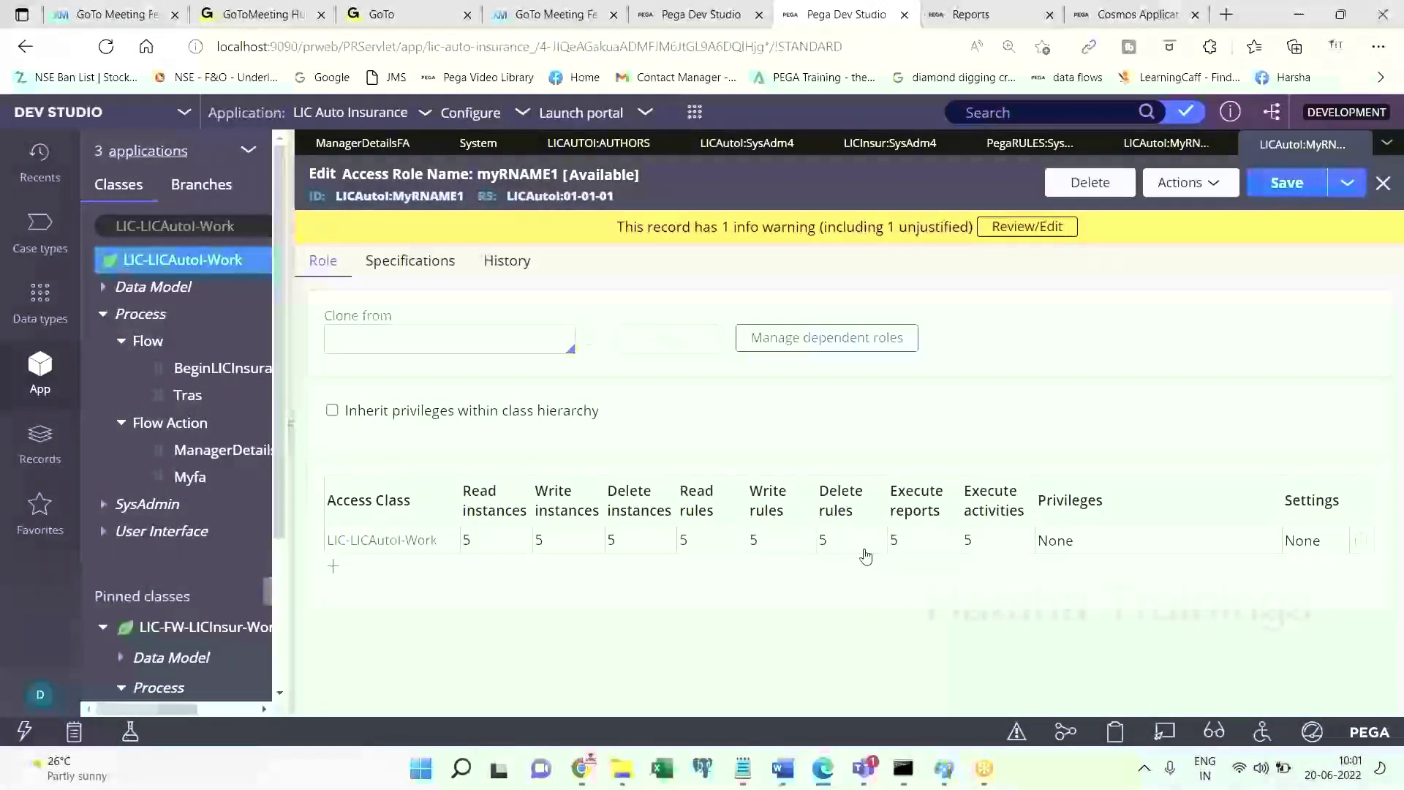
pyautogui.click(1146, 146)
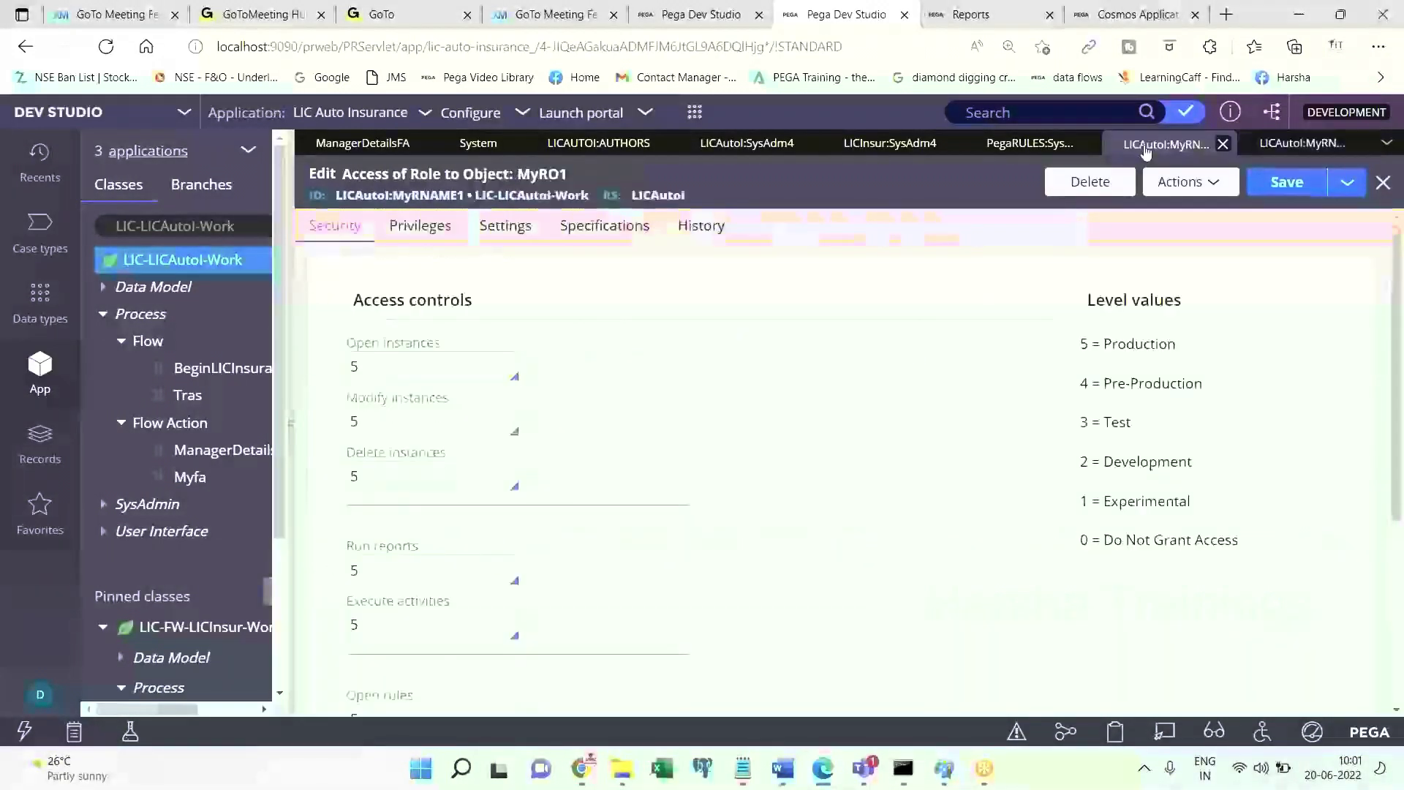
pyautogui.click(438, 227)
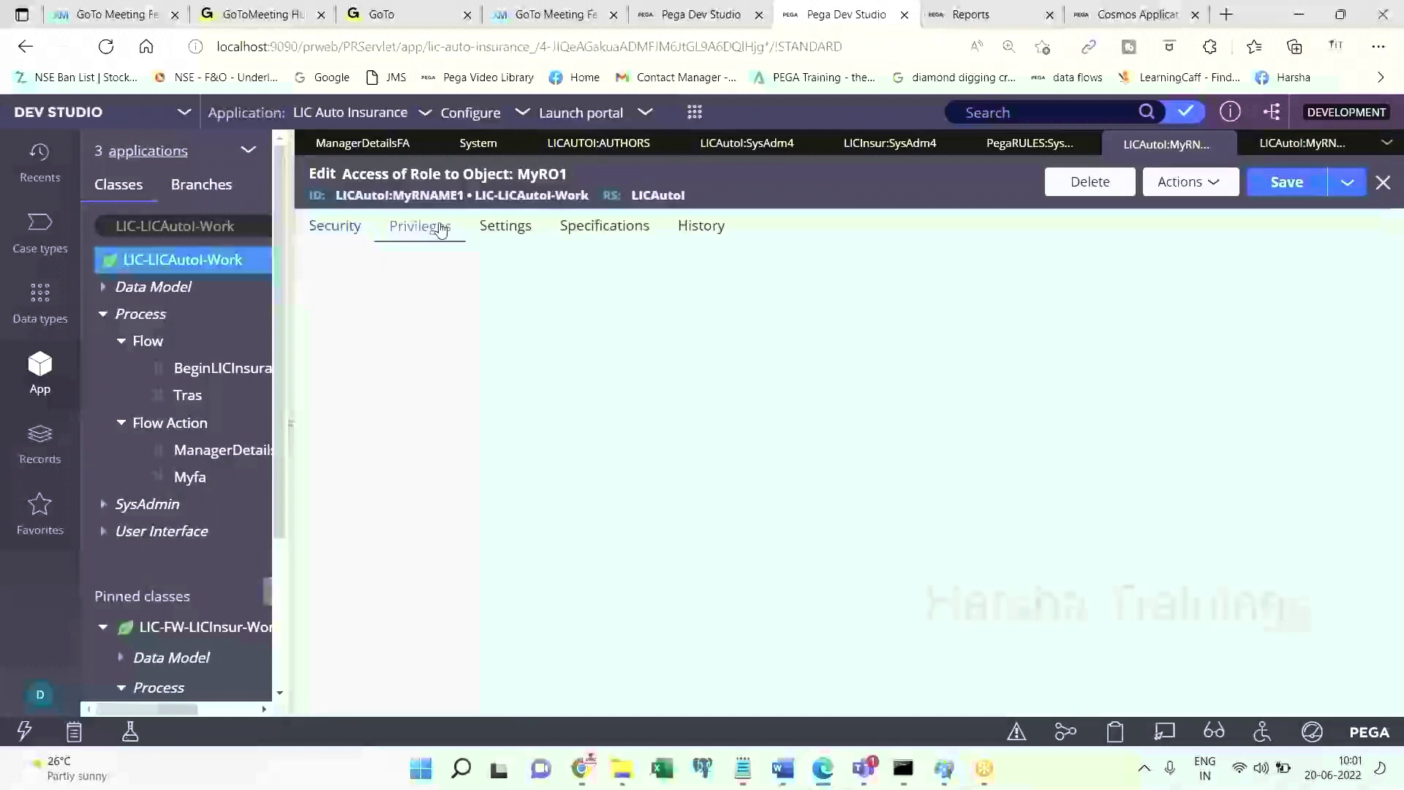
pyautogui.click(417, 310)
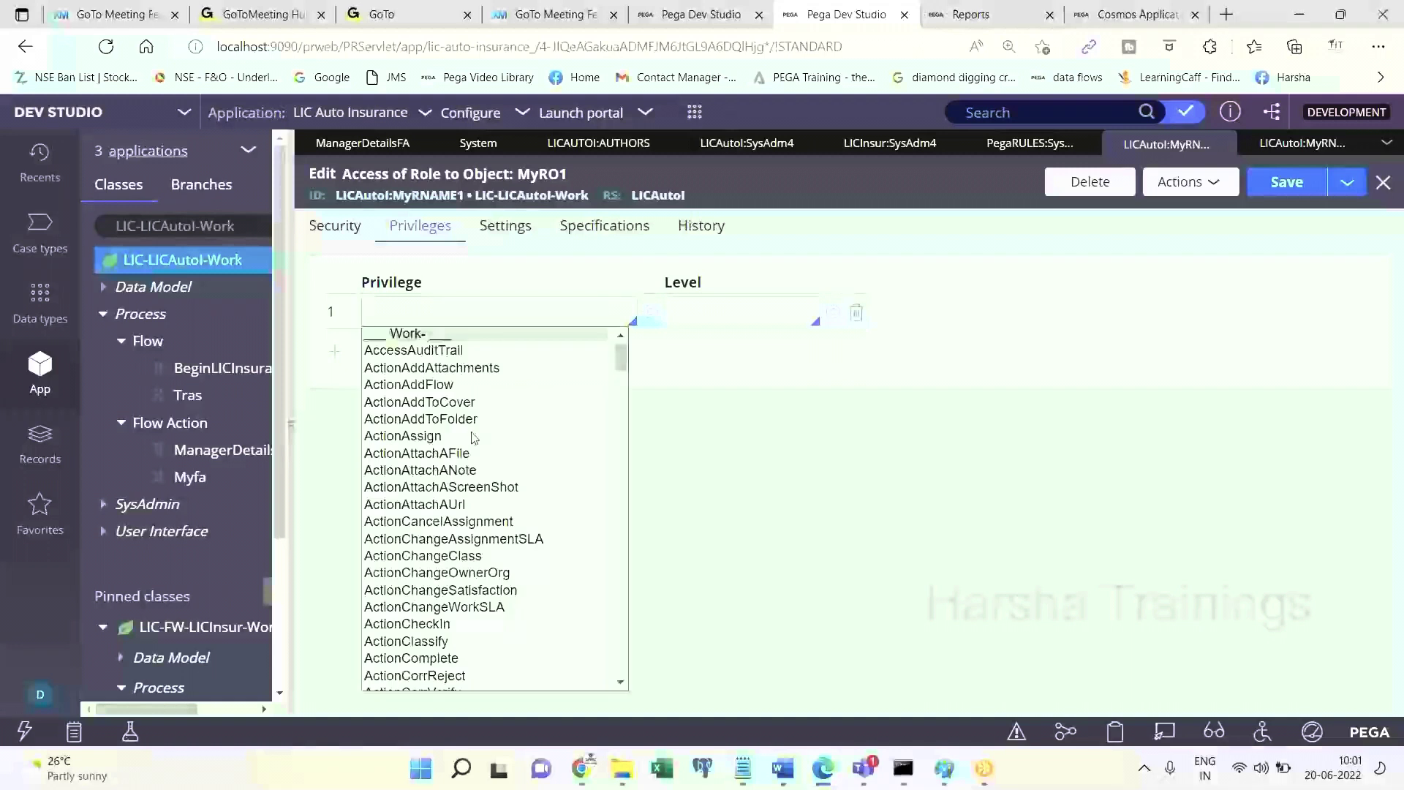
pyautogui.click(471, 438)
pyautogui.click(729, 316)
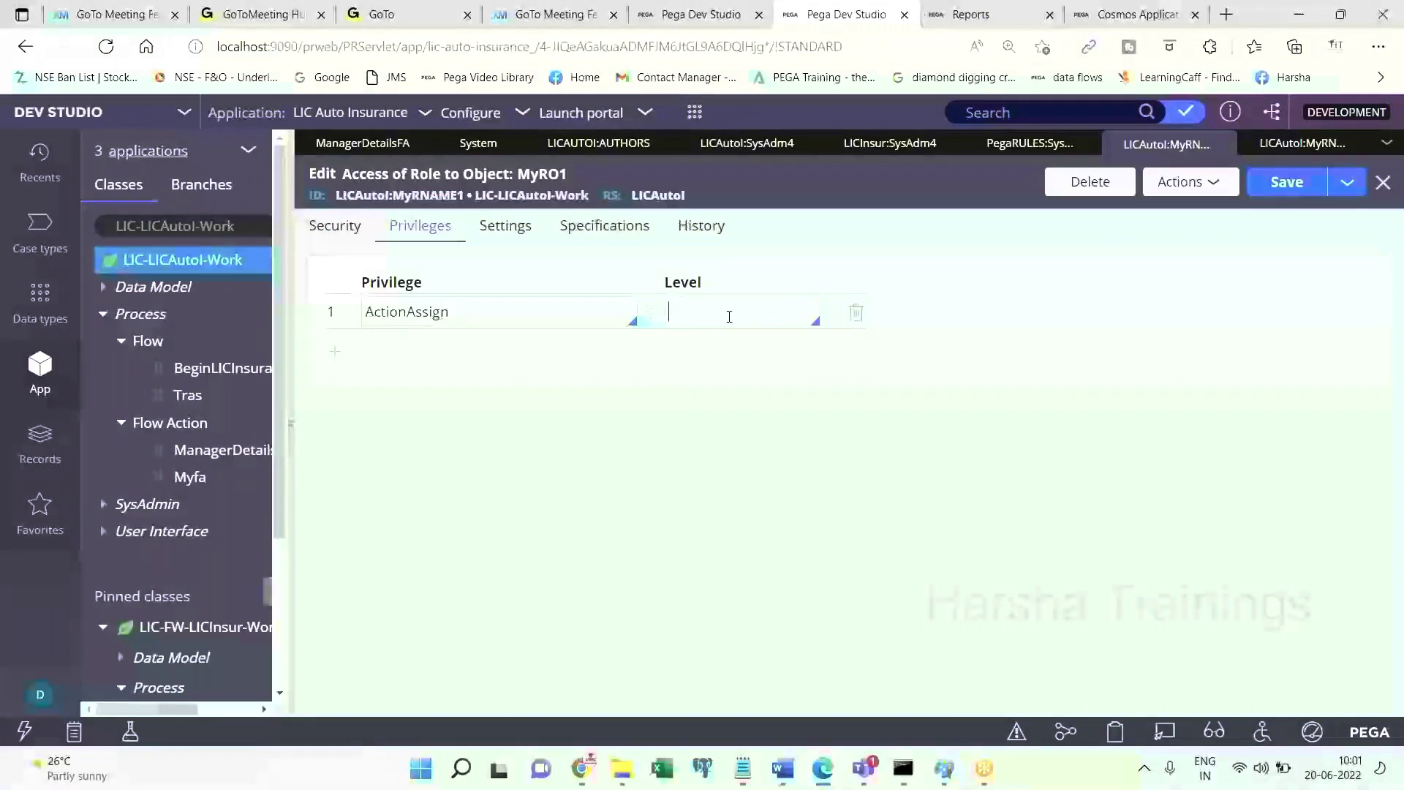
pyautogui.write('4')
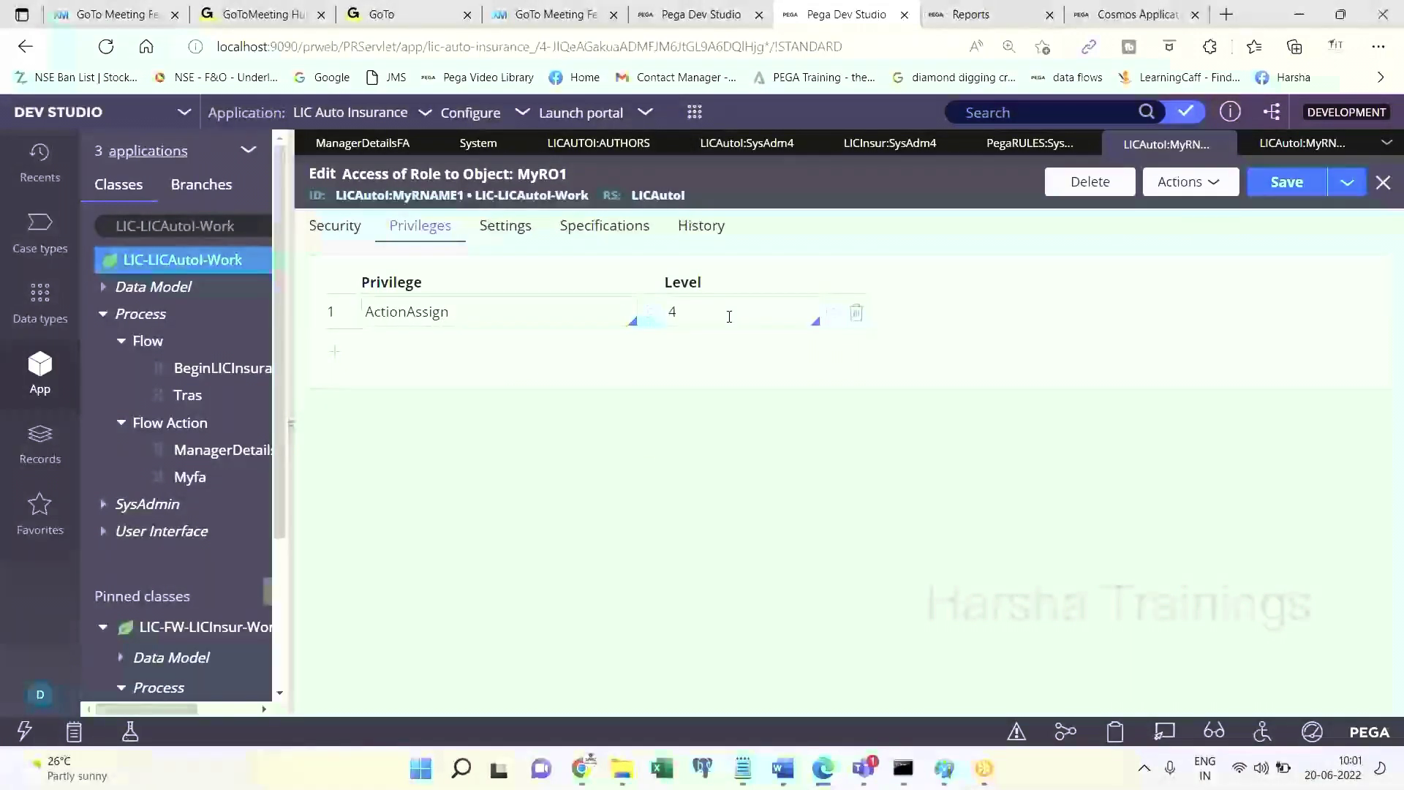
pyautogui.click(1251, 188)
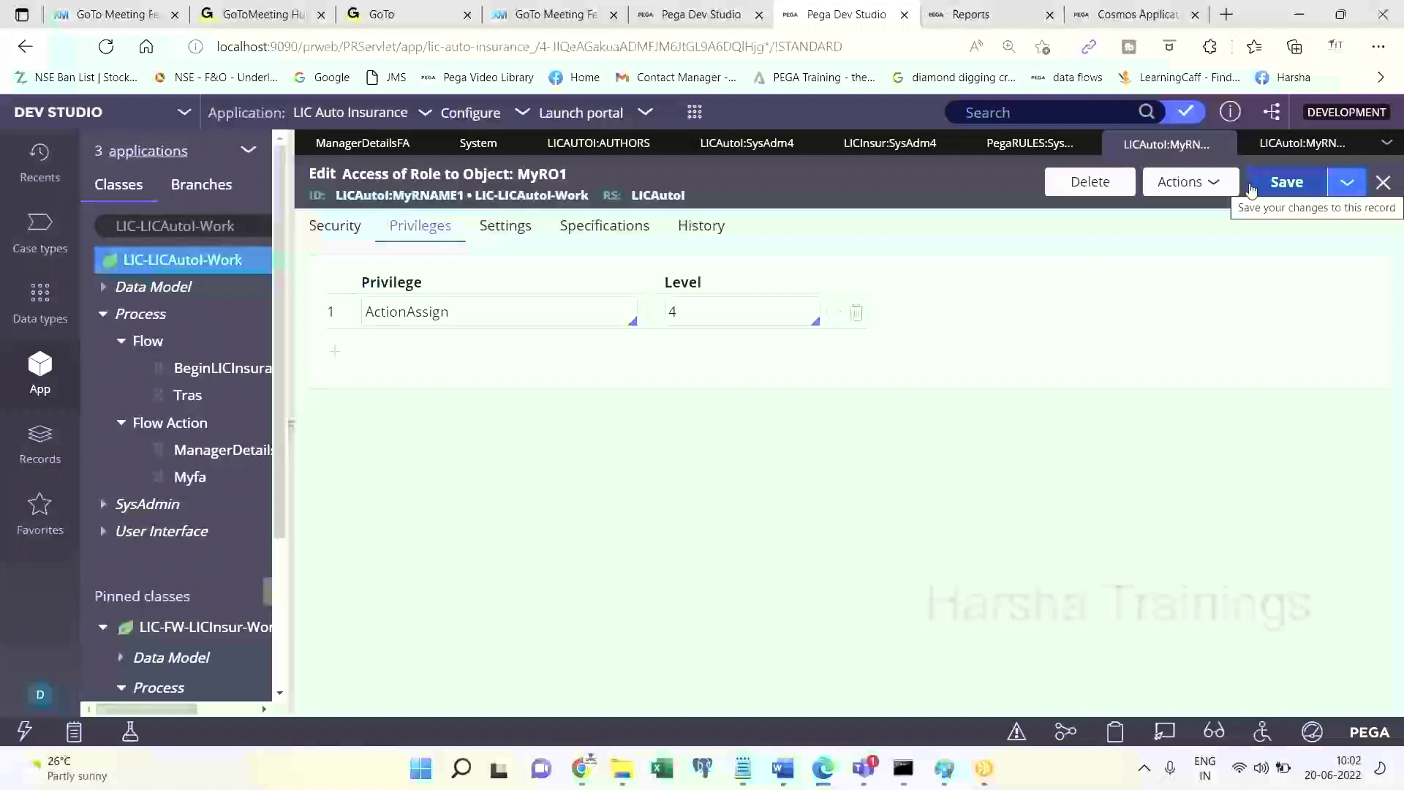
pyautogui.doubleClick(534, 319)
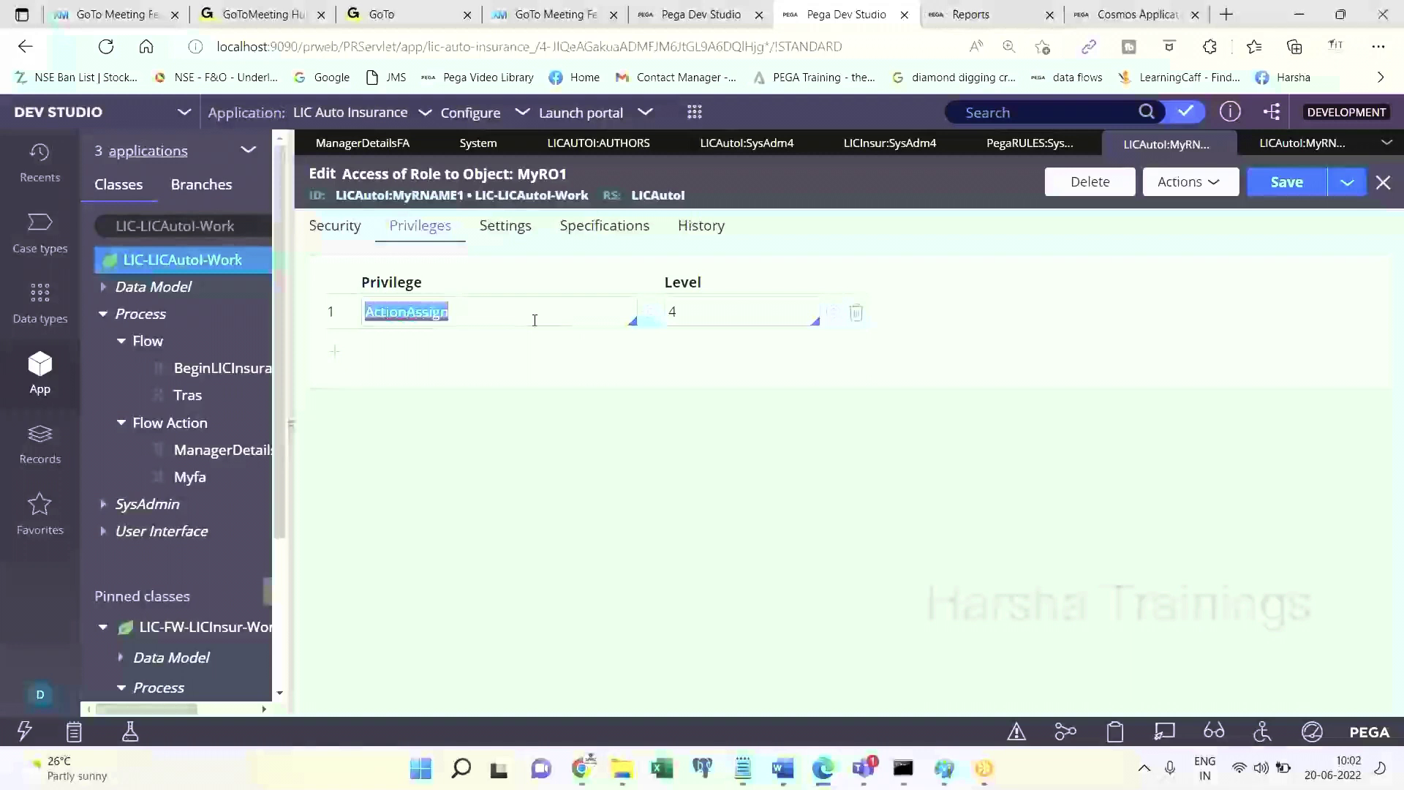
pyautogui.click(1286, 182)
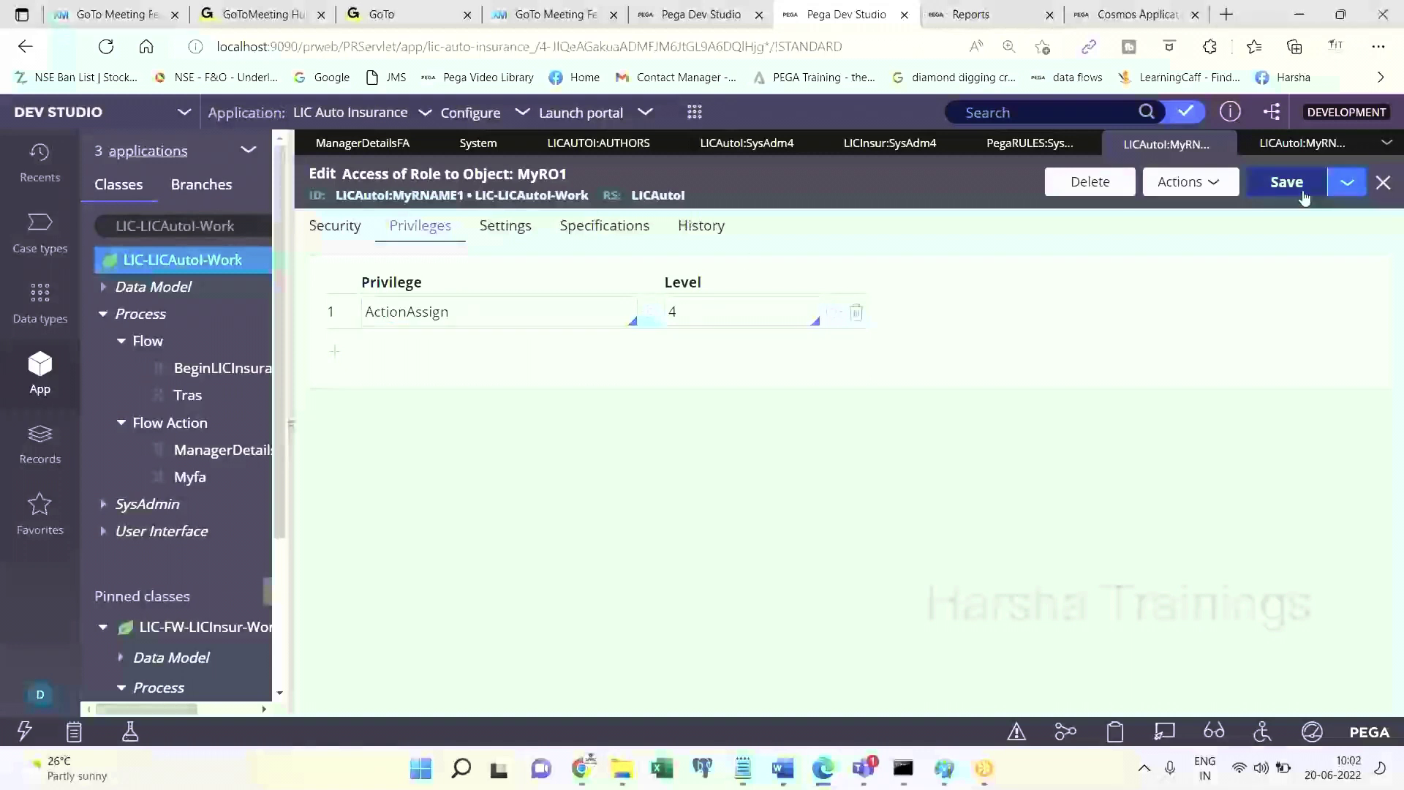
# Refresh the myRNAME1 access role record to check the ActionAssign privilege on its LIC-LICAutoI-Work row.
pyautogui.click(1284, 149)
pyautogui.click(1191, 182)
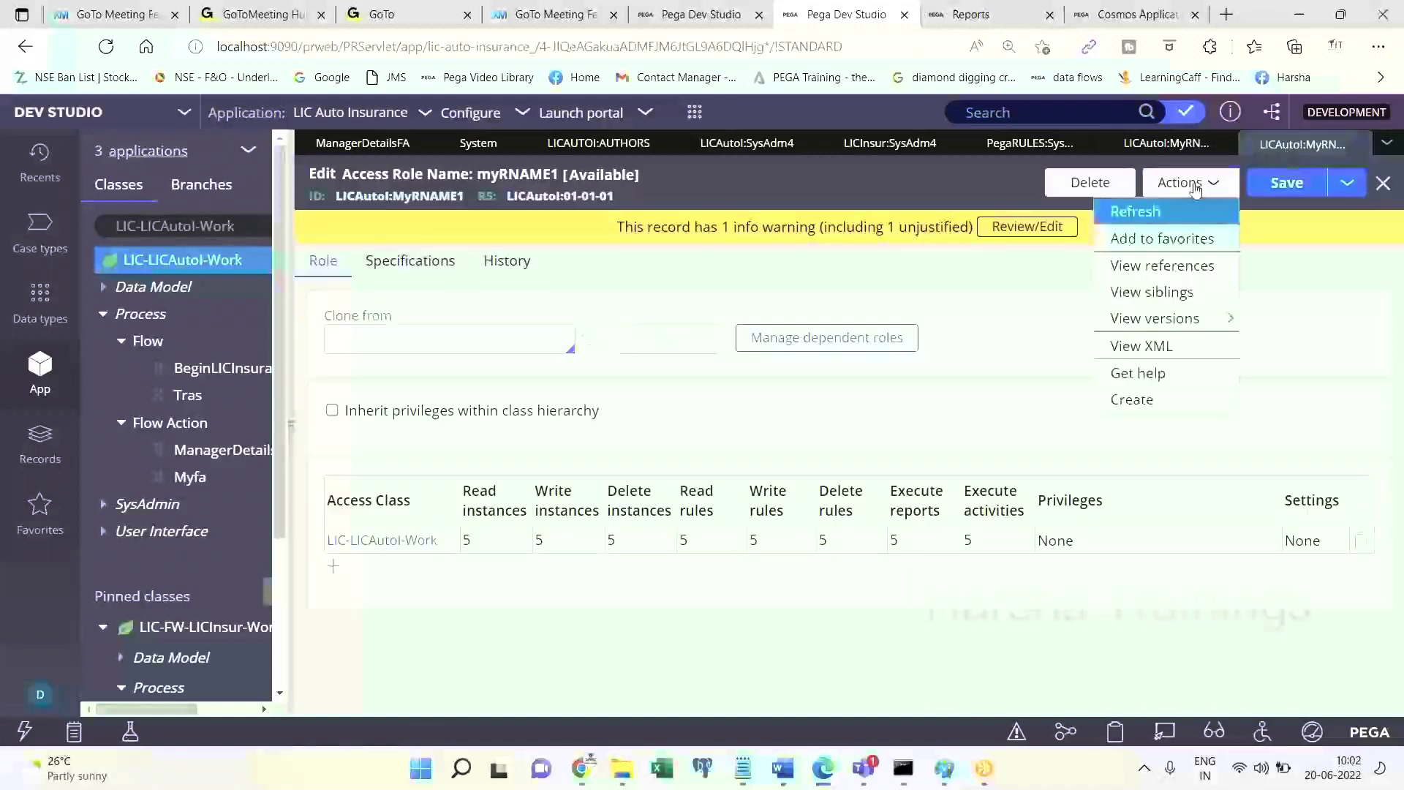
pyautogui.click(1141, 210)
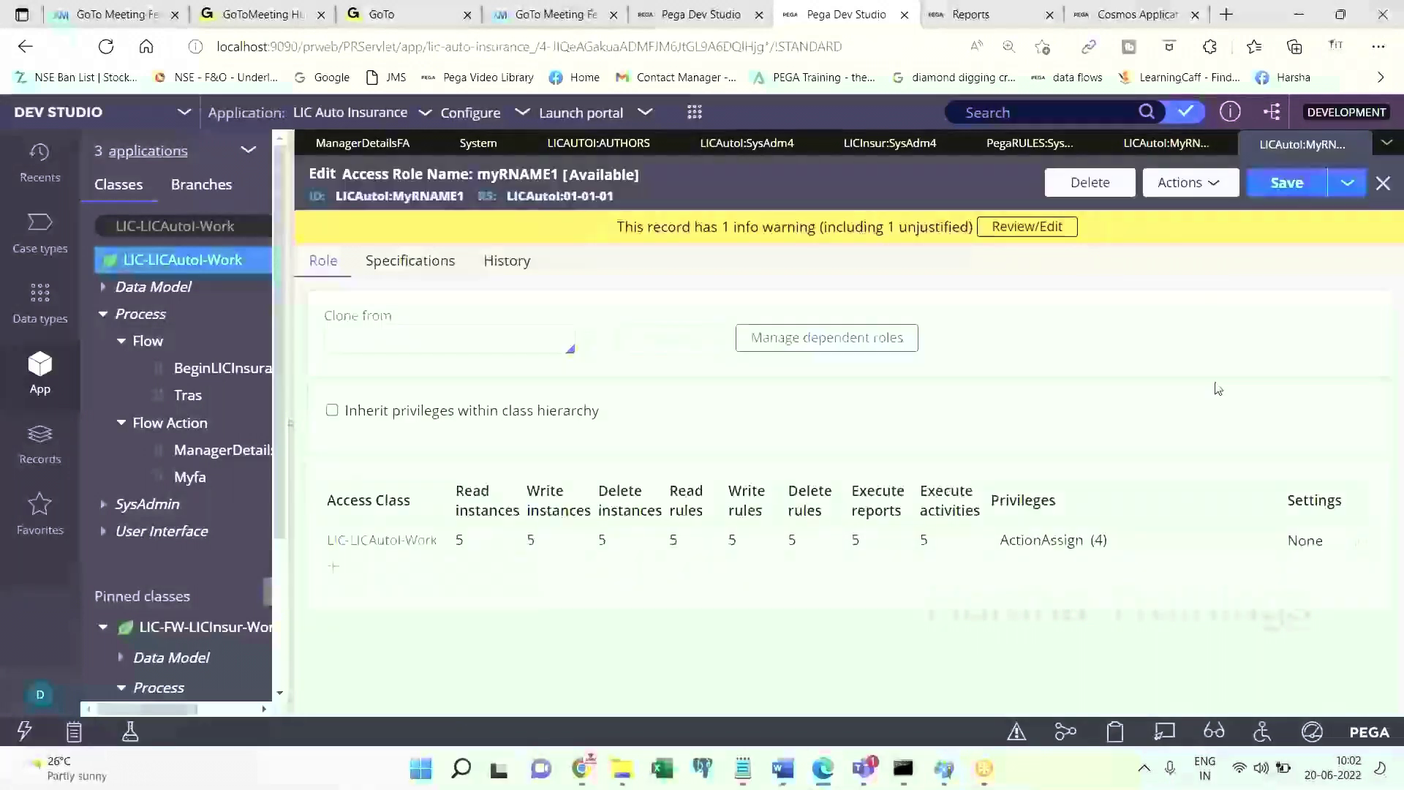
# Reopen the MyRO1 privileges from the role record and add rows for AllFlowActions and AllFlows.
pyautogui.click(1040, 539)
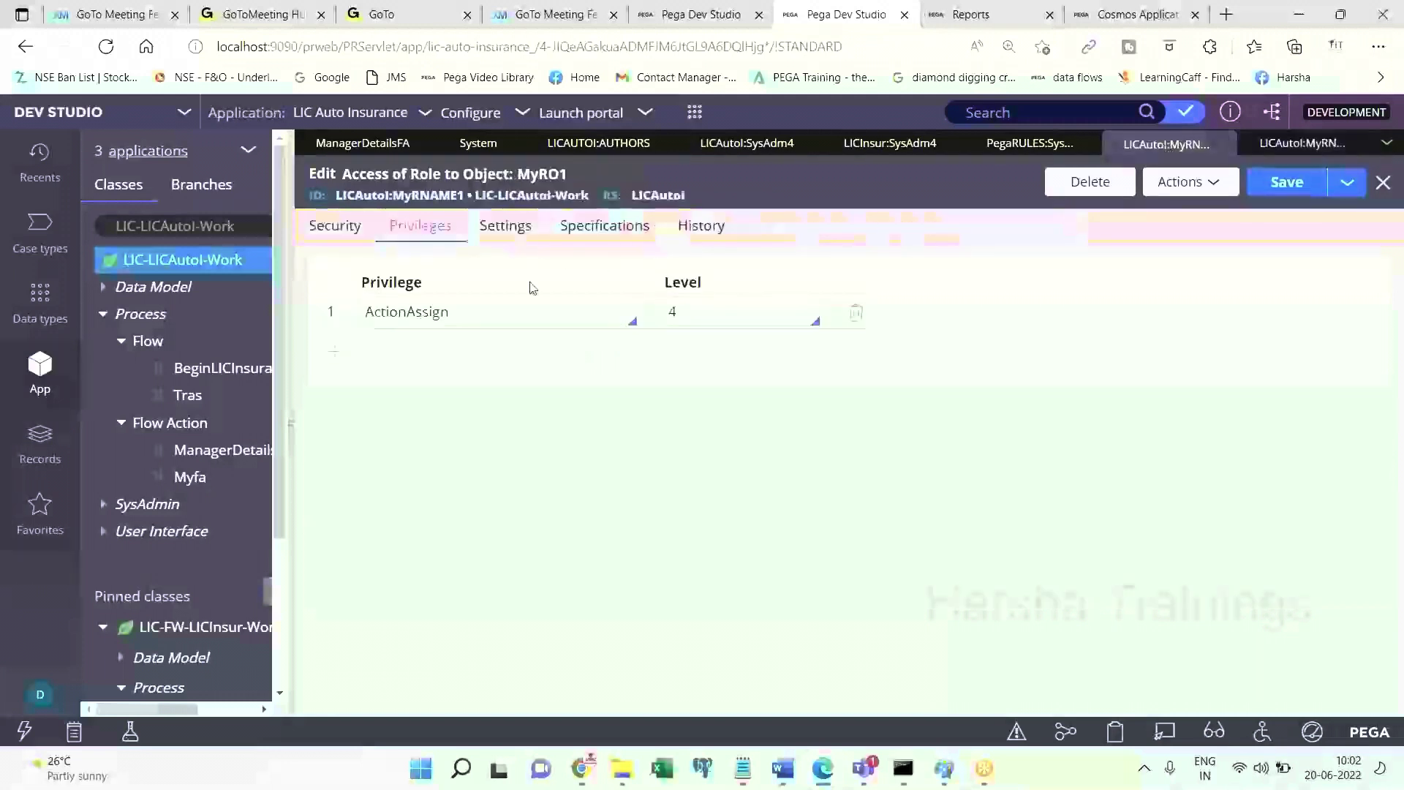
pyautogui.click(333, 351)
pyautogui.write('All')
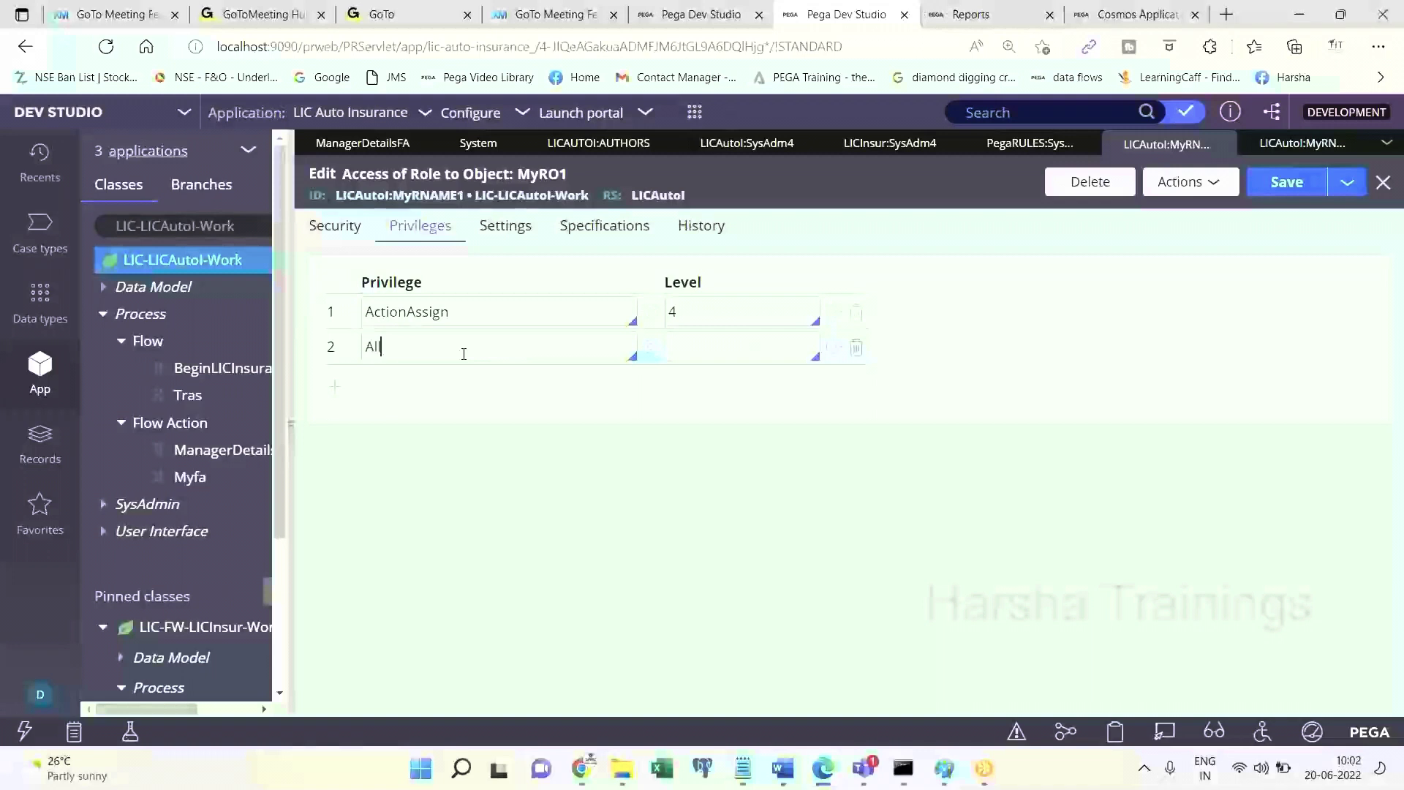
pyautogui.write('FlowActions')
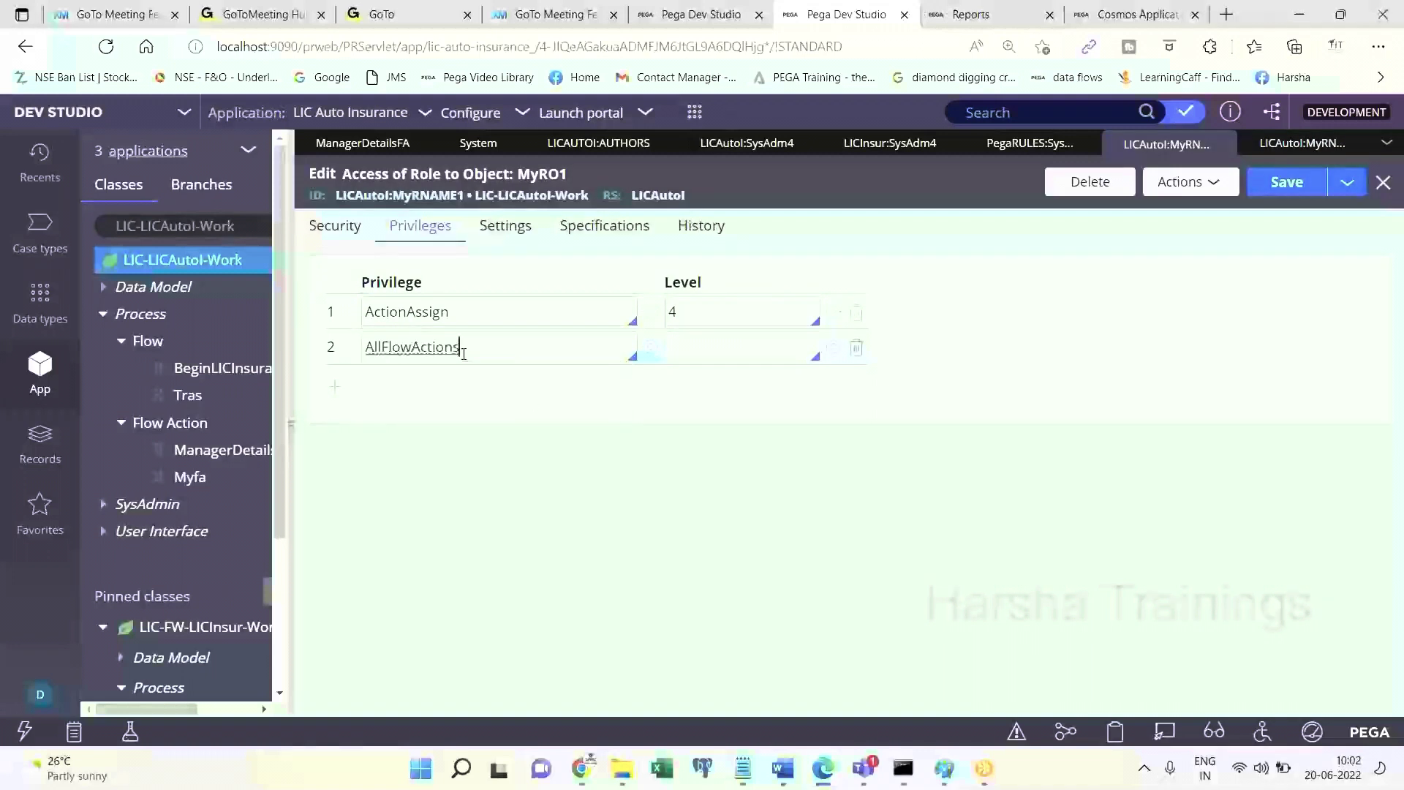
pyautogui.click(331, 392)
pyautogui.write('All F')
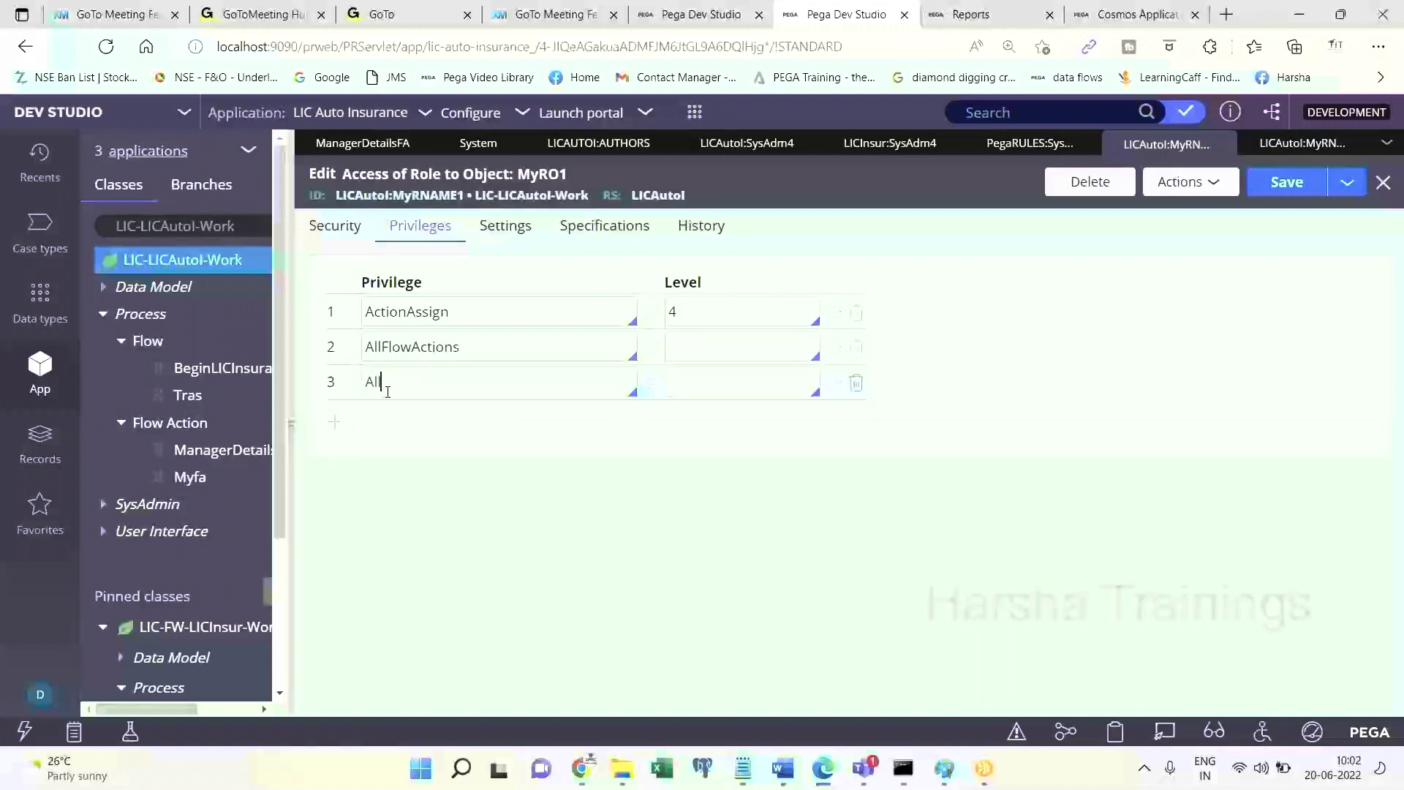
pyautogui.press('BackSpace')
pyautogui.press('BackSpace')
pyautogui.write('Flows')
# Set the level of AllFlowActions and AllFlows to 5 and save the MyRO1 record.
pyautogui.click(690, 353)
pyautogui.write('5')
pyautogui.click(698, 385)
pyautogui.write('5')
pyautogui.click(1286, 182)
pyautogui.click(497, 313)
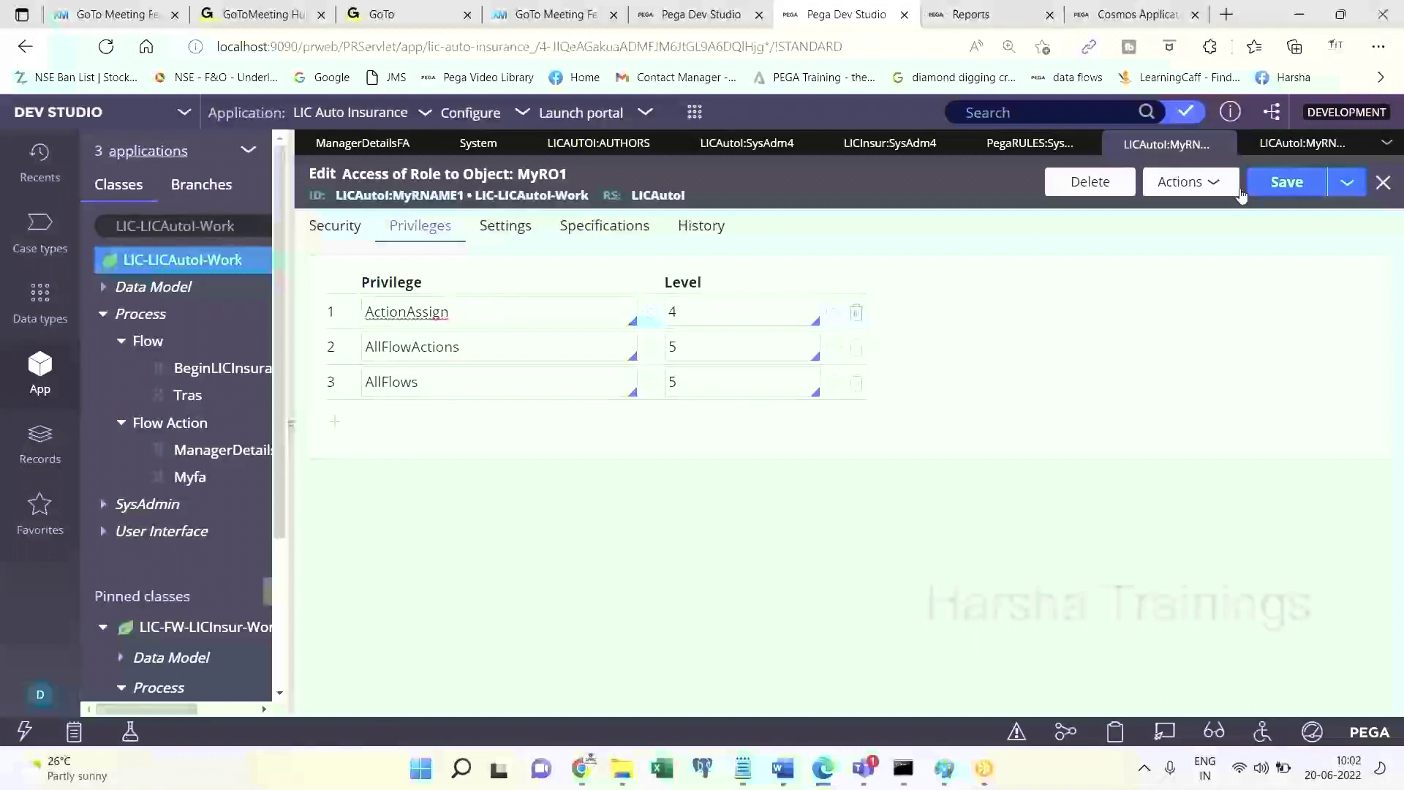
# Reload the myRNAME1 access role record to check its AllFlowActions and AllFlows privileges, and switch to the Notepad security notes.
pyautogui.click(1282, 150)
pyautogui.click(1191, 184)
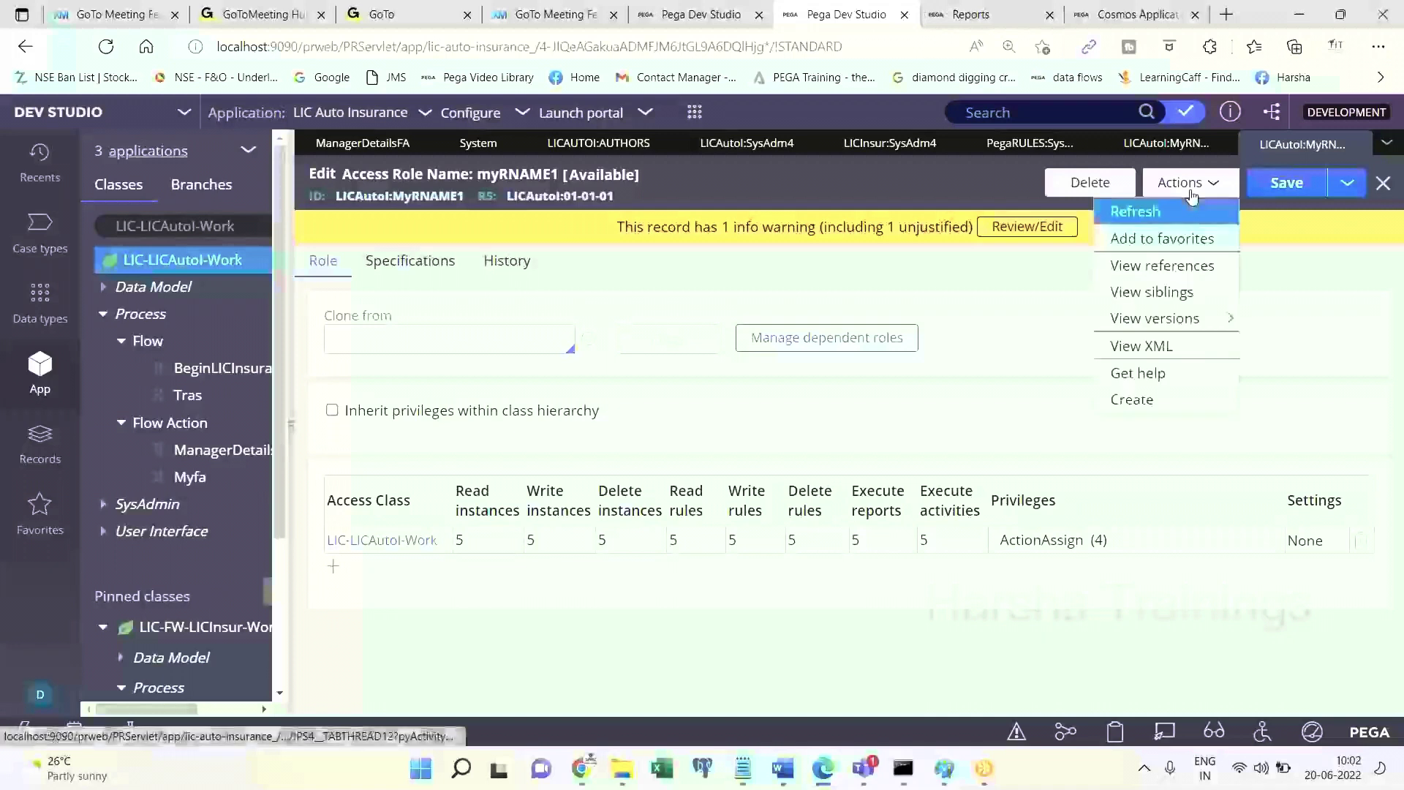
pyautogui.click(1153, 212)
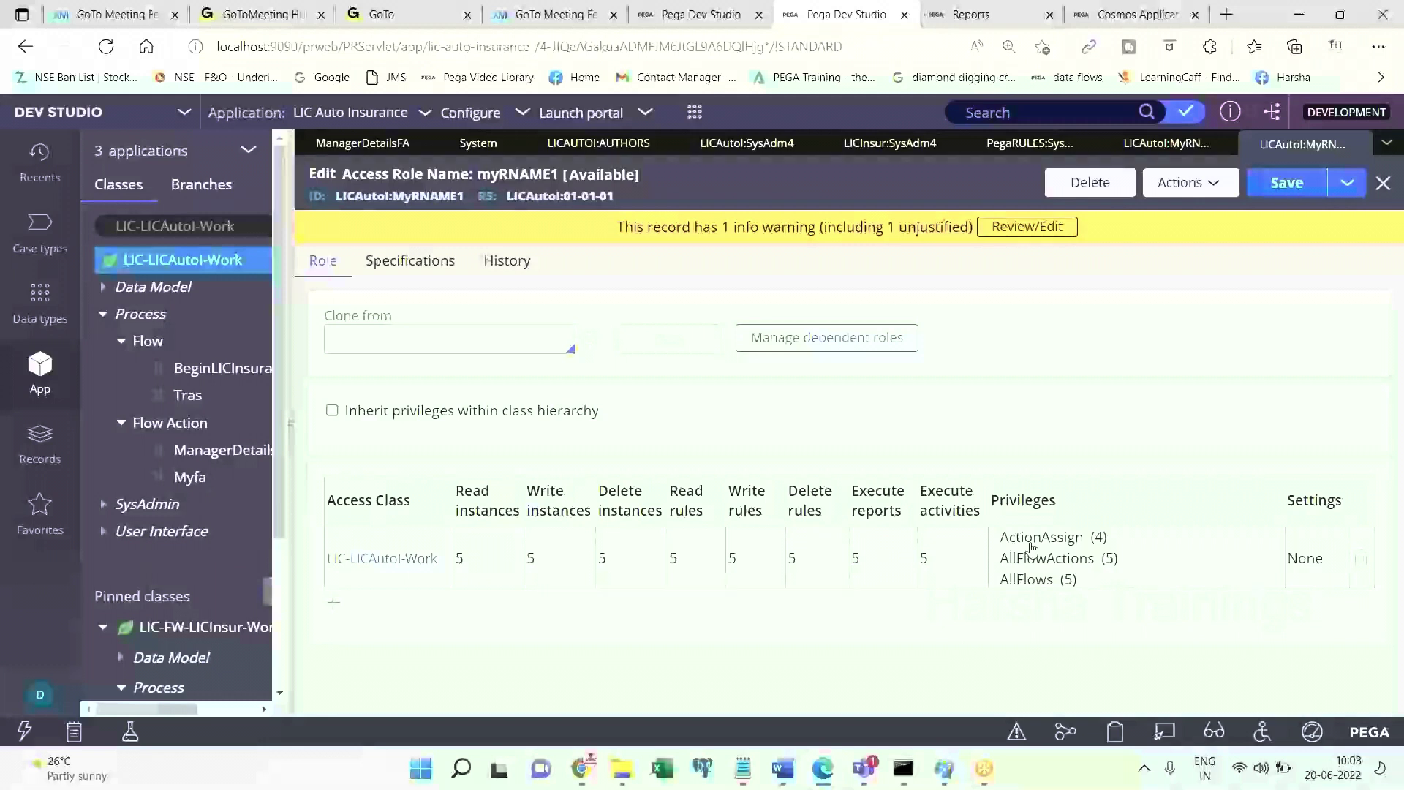
pyautogui.click(743, 768)
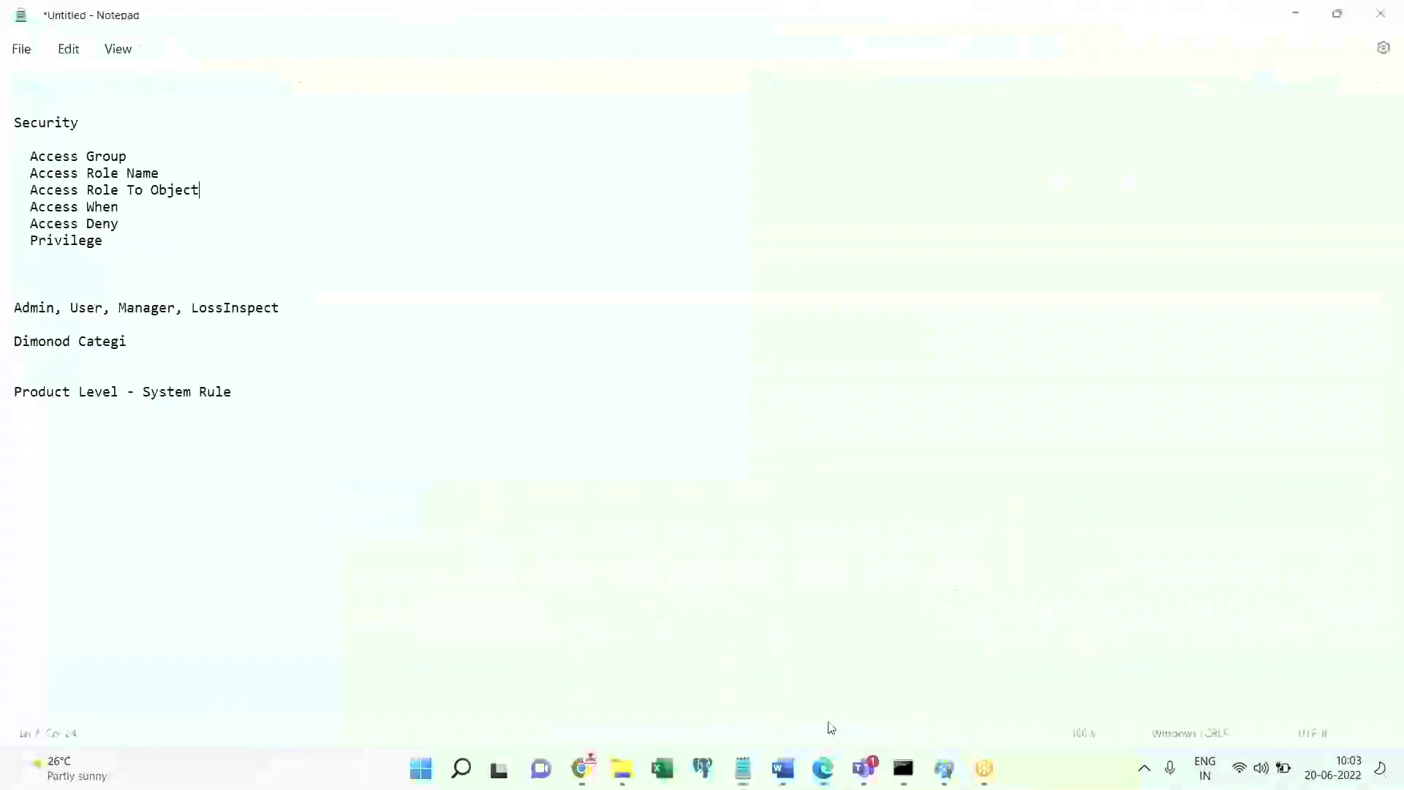
# Replace the whole note with Op1 and Op2 side by side and AG1 and AG2 on the line beneath.
pyautogui.hotkey('ctrl', 'a')
pyautogui.write('Op1')
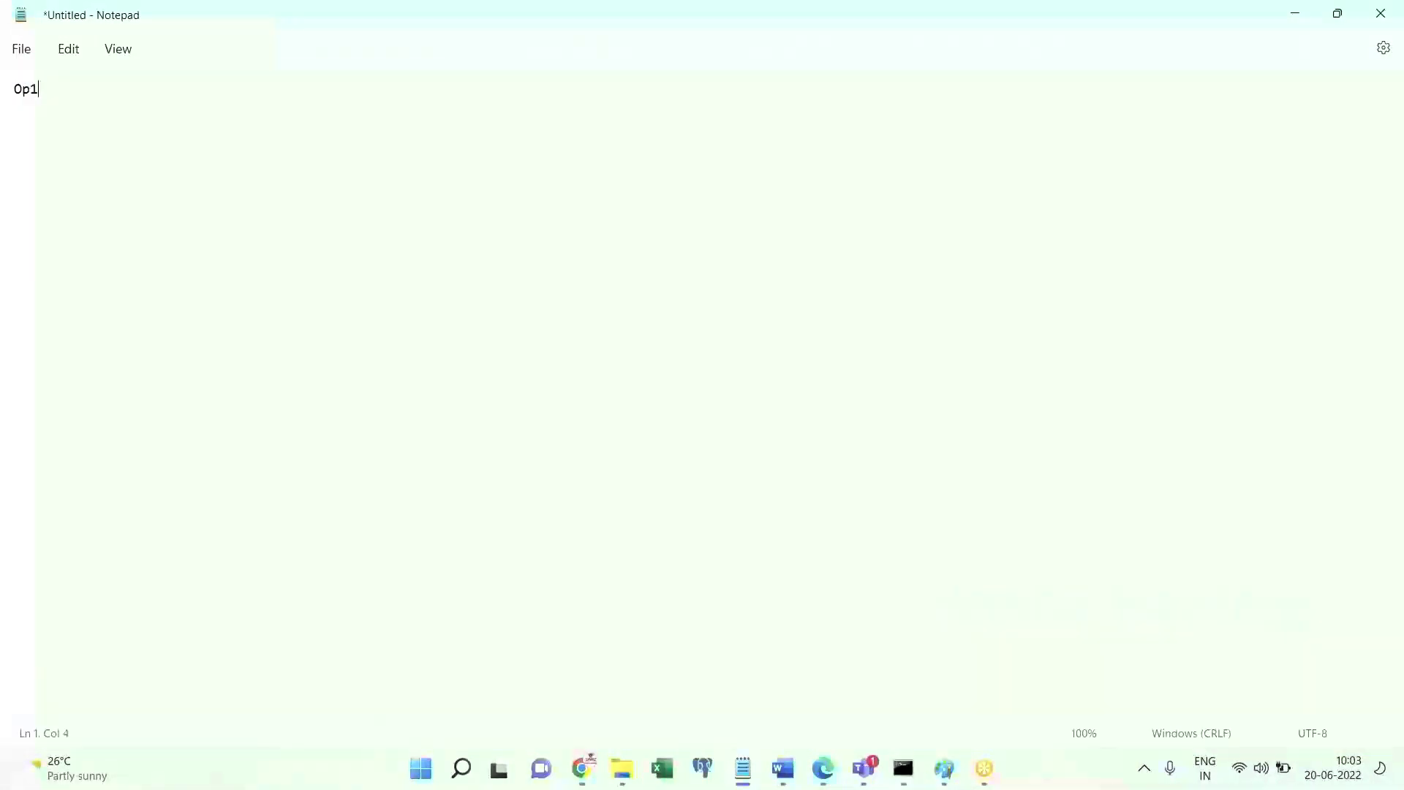
pyautogui.write('\tOp2')
pyautogui.press('Return')
pyautogui.write('Ac1   Ac')
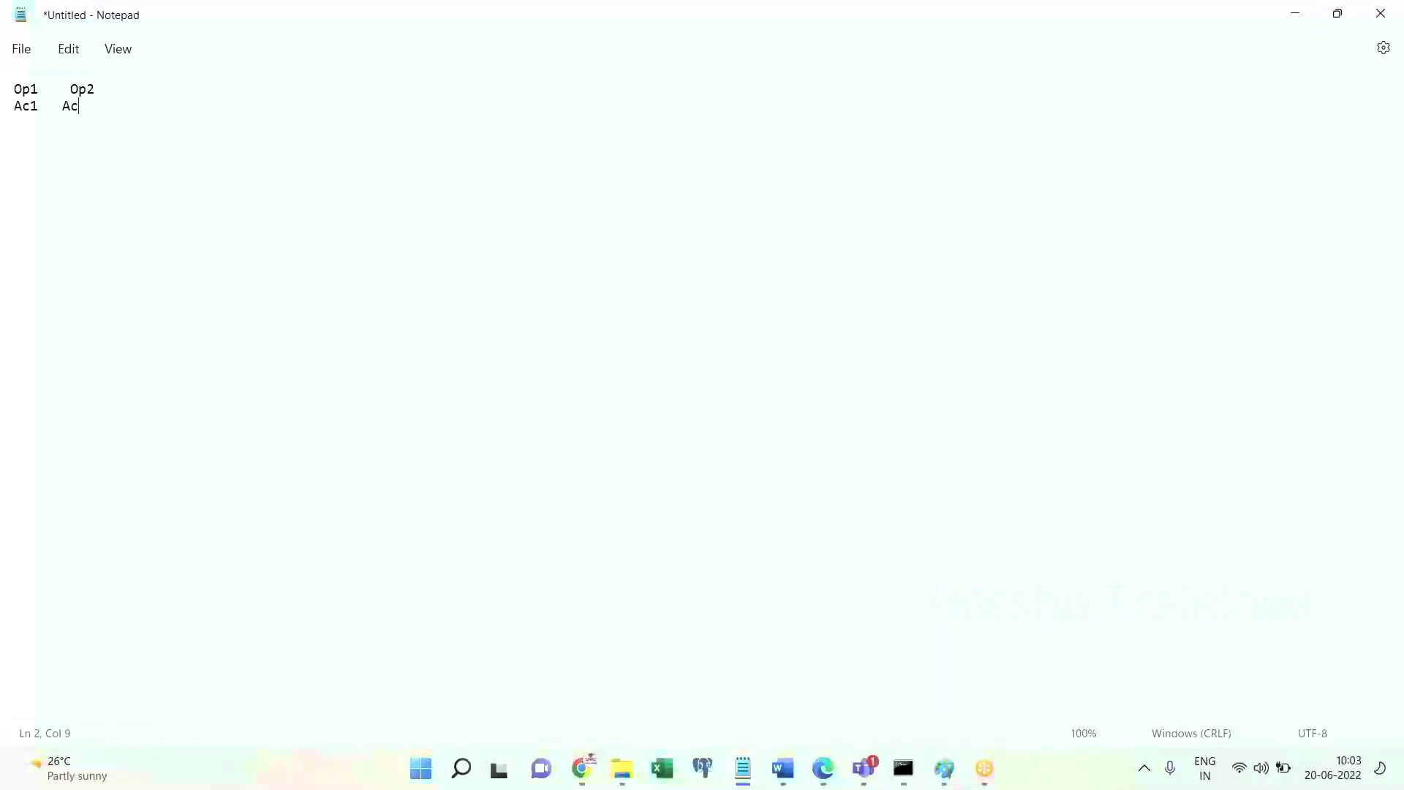
pyautogui.press('BackSpace')
pyautogui.press('BackSpace')
pyautogui.press('BackSpace')
pyautogui.press('BackSpace')
pyautogui.press('BackSpace')
pyautogui.press('BackSpace')
pyautogui.press('BackSpace')
pyautogui.write('G')
pyautogui.press('BackSpace')
pyautogui.write('G1    AG2')
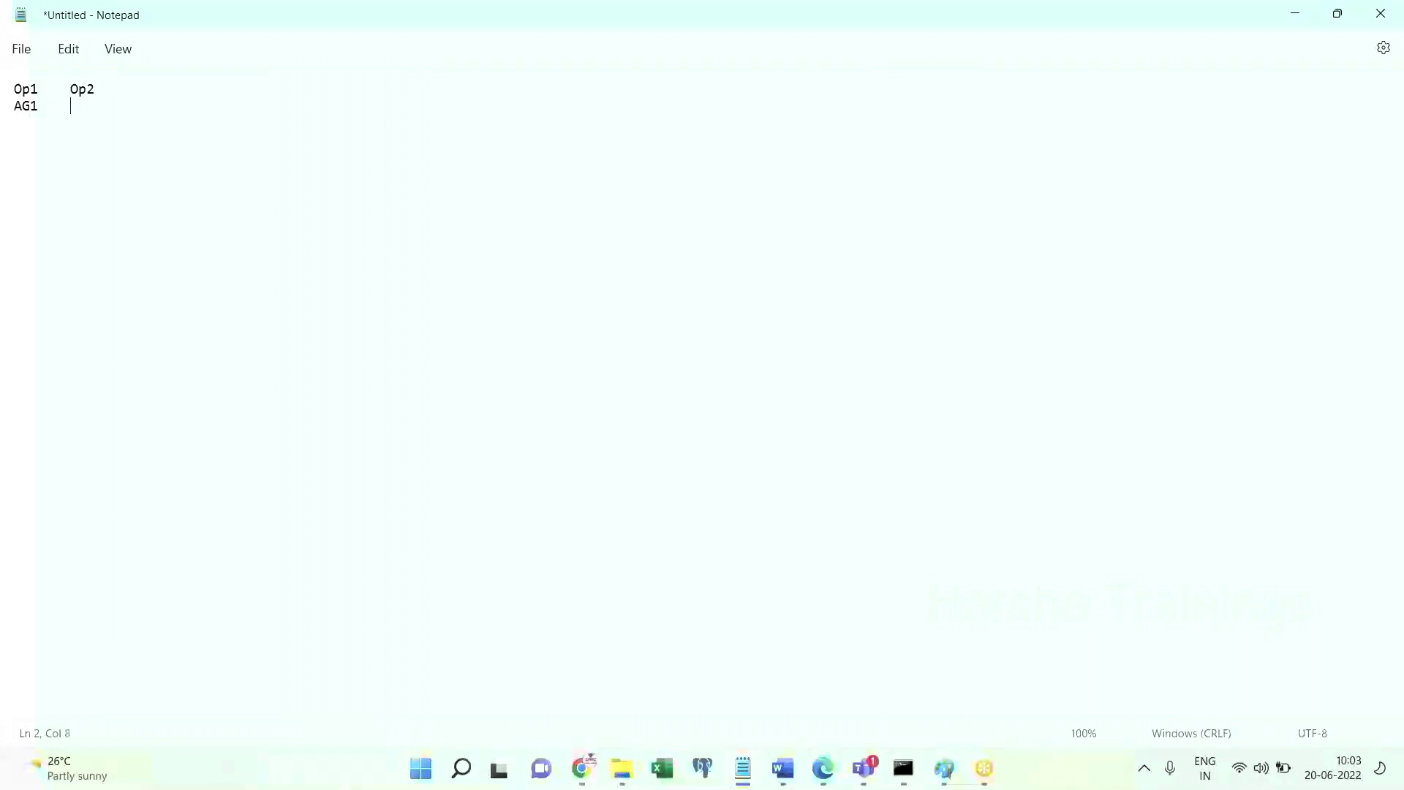
# Add the stepped, indented lines RN, RO, P1 and ExceutuonFlow 4 beneath AG1.
pyautogui.press('Return')
pyautogui.write('R')
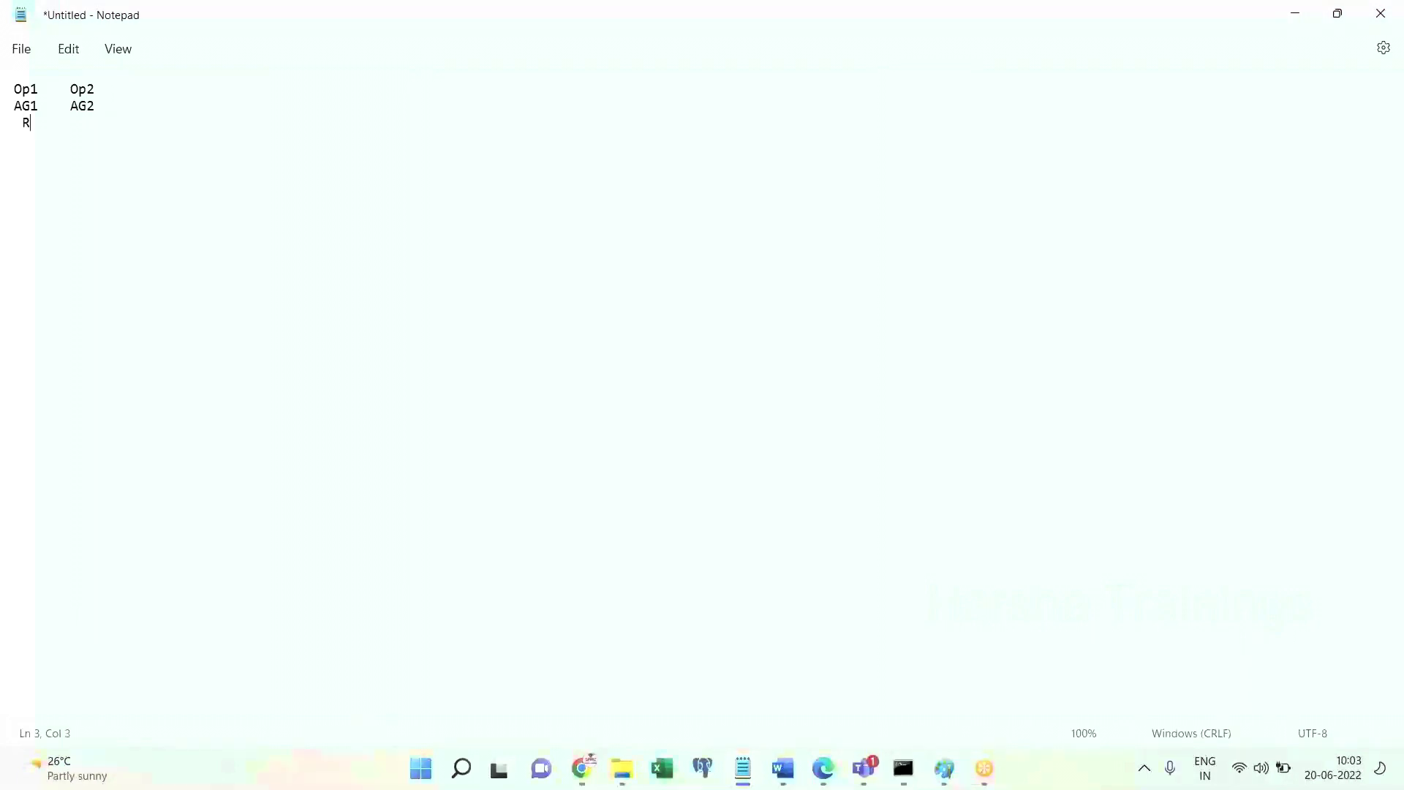
pyautogui.write('N   RO    ')
pyautogui.write('P1     ')
pyautogui.write('Exceutuon')
pyautogui.write('Flow 4')
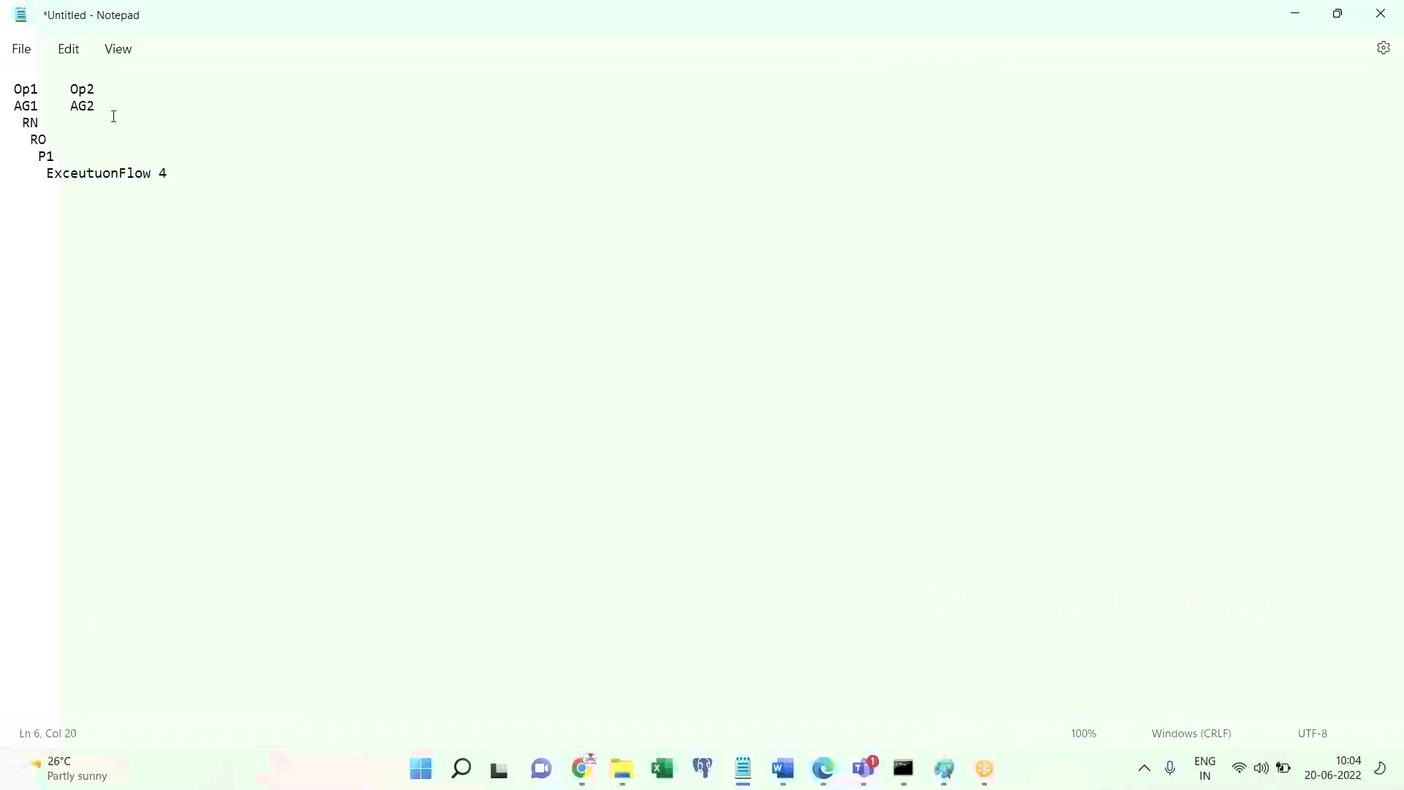
# Remove Op2 and AG2 from the first outline, leaving AG1 indented on its own line beneath Op1.
pyautogui.moveTo(113, 106); pyautogui.dragTo(13, 88)
pyautogui.click(71, 88)
pyautogui.press('Right')
pyautogui.press('Delete')
pyautogui.press('Delete')
pyautogui.press('Delete')
pyautogui.press('BackSpace')
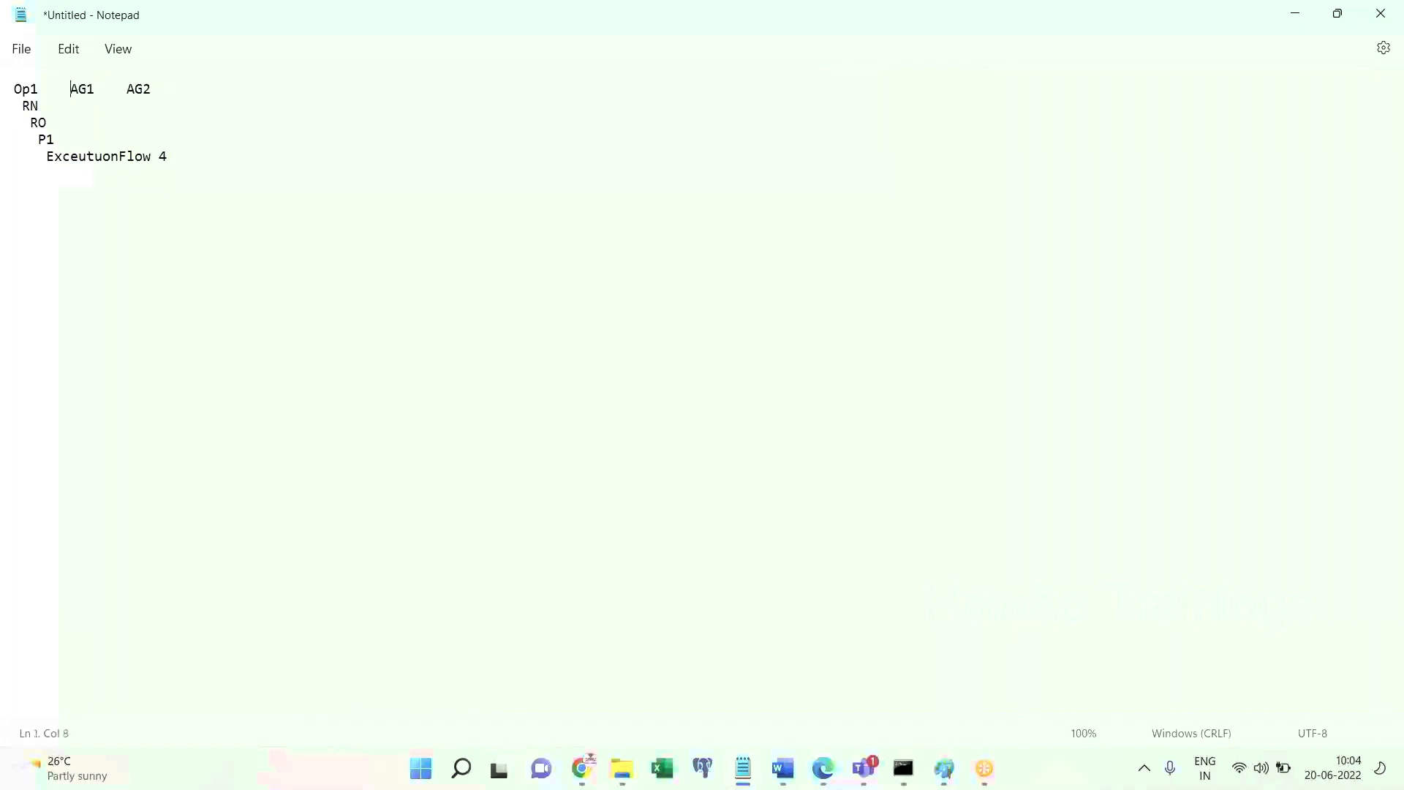
pyautogui.press('Delete')
pyautogui.press('Delete')
pyautogui.press('Delete')
pyautogui.press('Return')
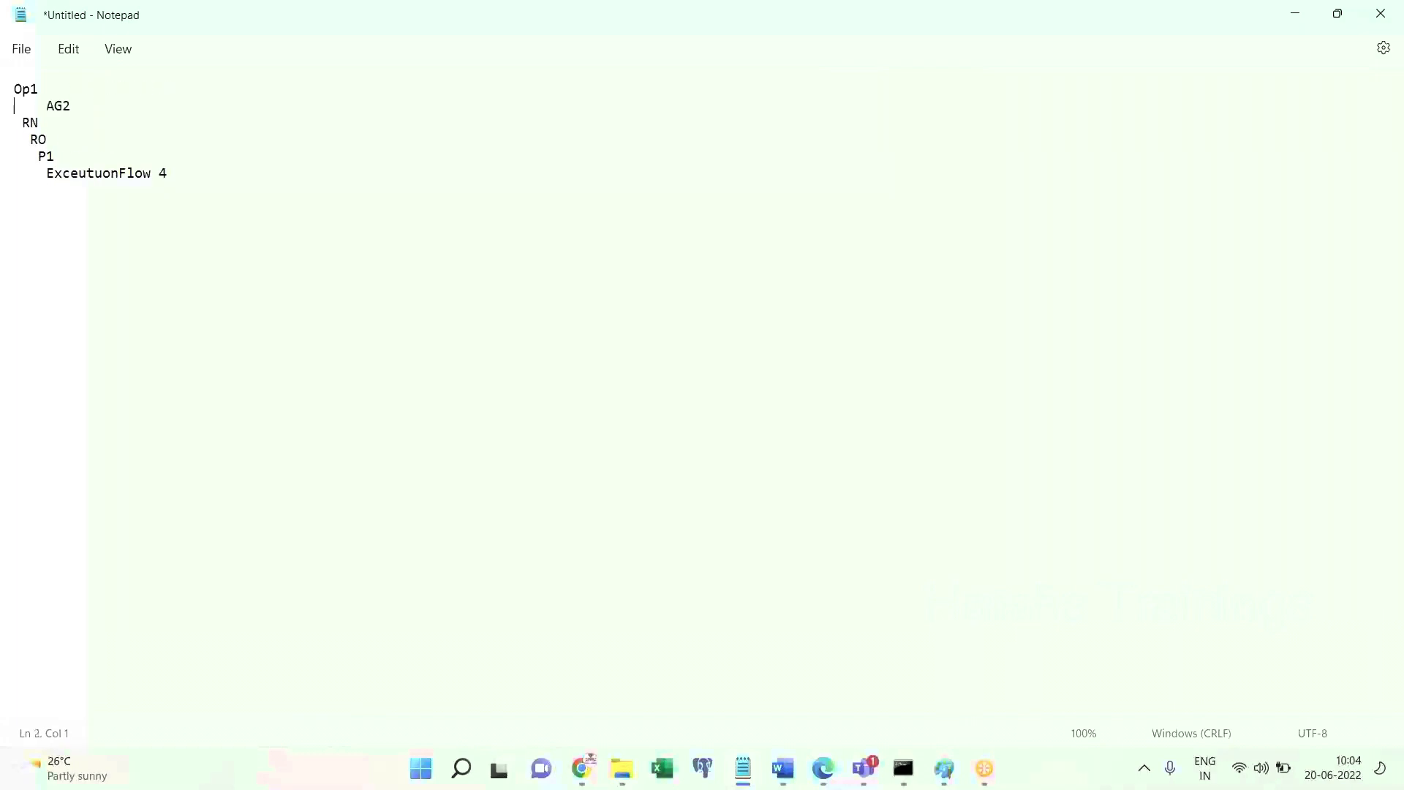
pyautogui.press('Delete')
pyautogui.press('Delete')
pyautogui.press('Delete')
# Start a second outline below the first with Op2 and an indented AG2 line.
pyautogui.click(257, 204)
pyautogui.press('Return')
pyautogui.write('Op2')
pyautogui.press('Return')
pyautogui.write('AG2')
pyautogui.press('Return')
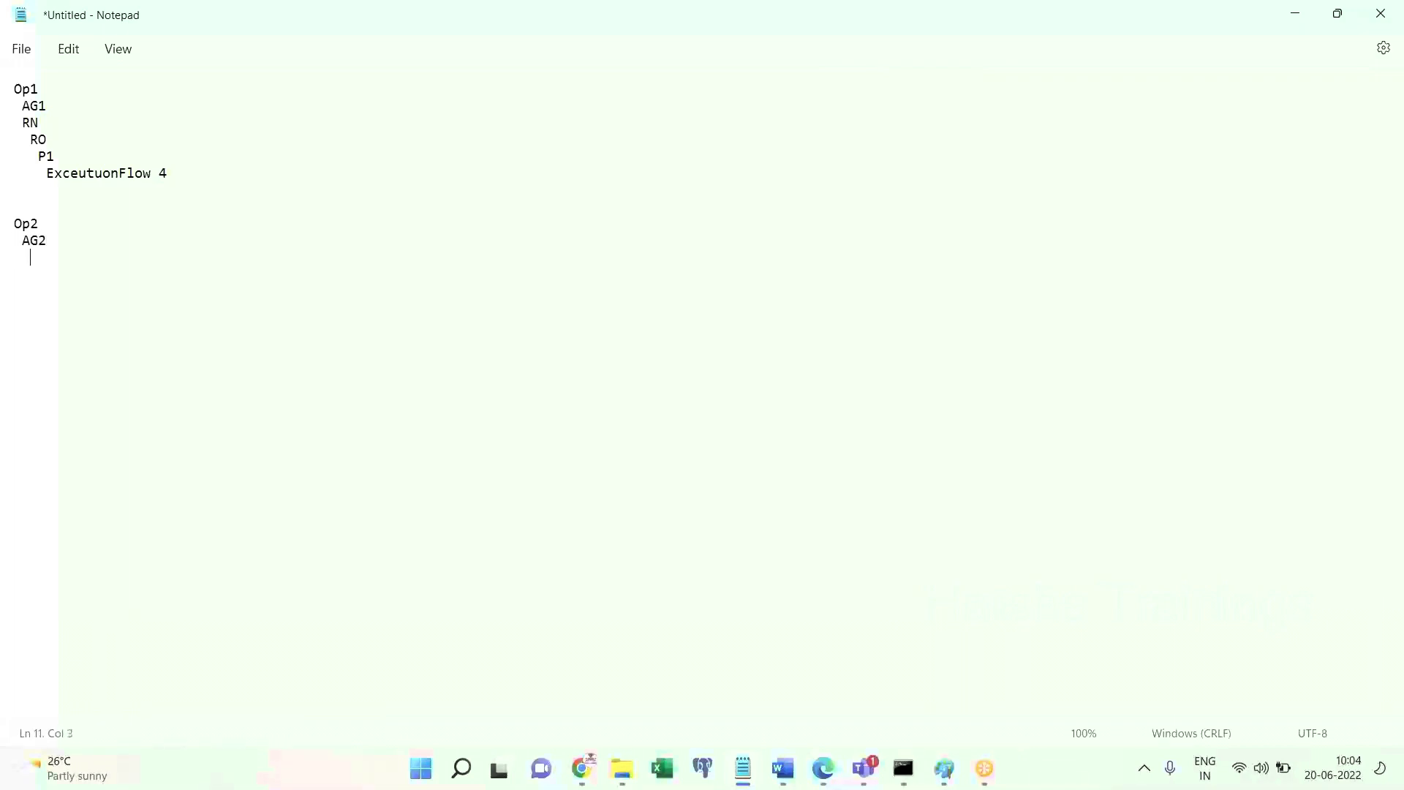
# Complete the Op2 outline with the indented lines RN3, RO2, P2 and ExecuteFlows 3.
pyautogui.write('RN')
pyautogui.press('Return')
pyautogui.write('RO2')
pyautogui.click(109, 258)
pyautogui.write('3')
pyautogui.click(146, 271)
pyautogui.write('P1ExecuteFlows')
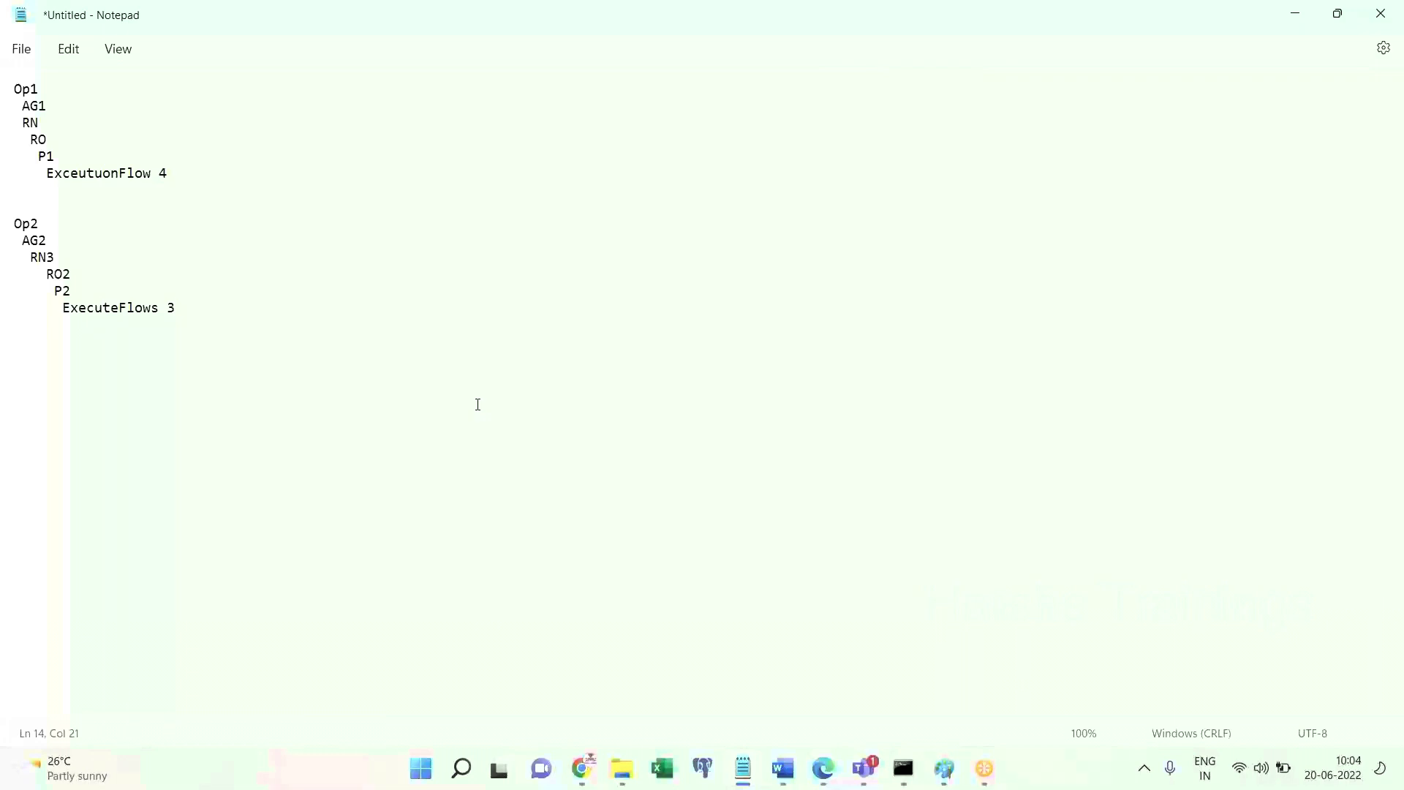
# Switch to Pega Dev Studio and enter P2 as the required privilege name of the ManagerDetailsFA flow action.
pyautogui.click(69, 250)
pyautogui.press('Up')
pyautogui.click(809, 779)
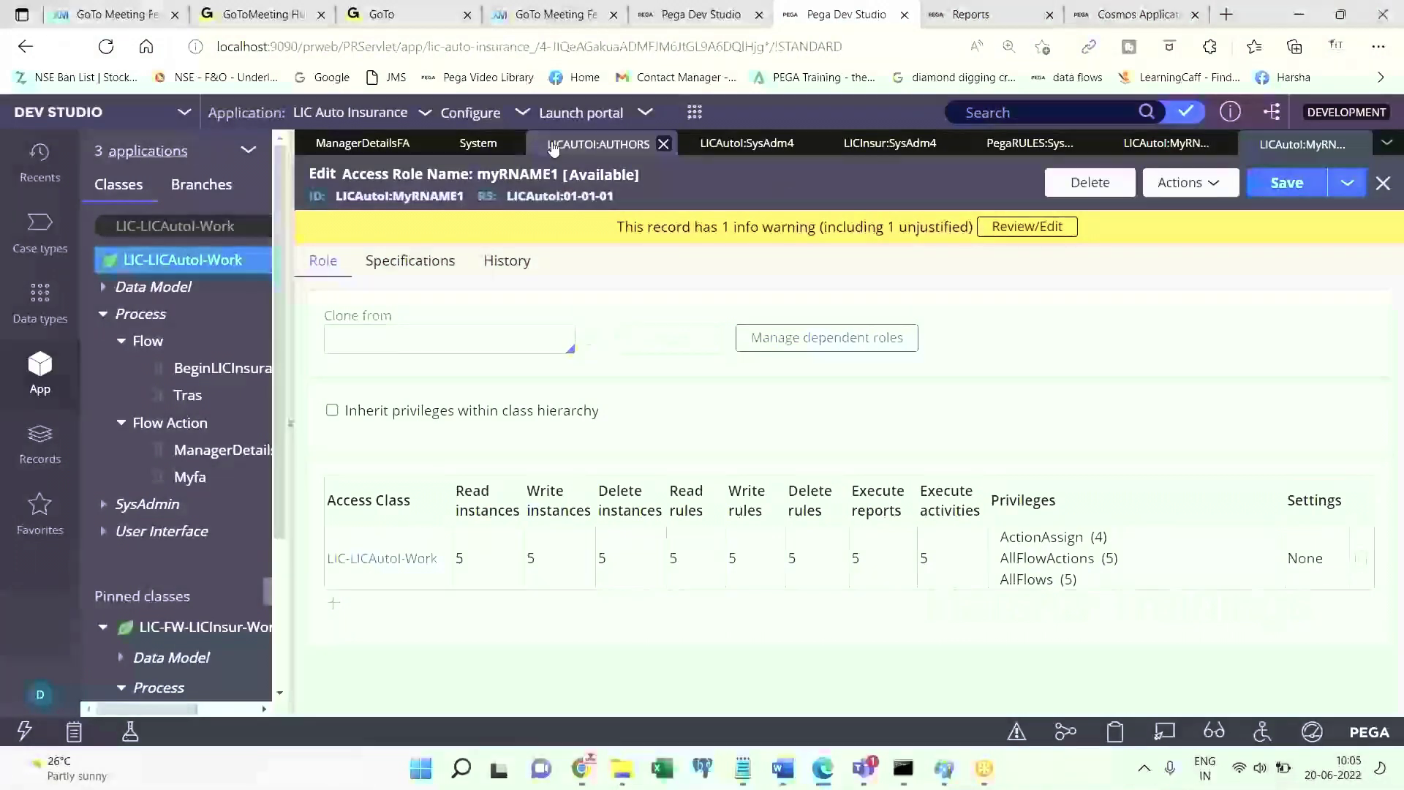
pyautogui.click(386, 148)
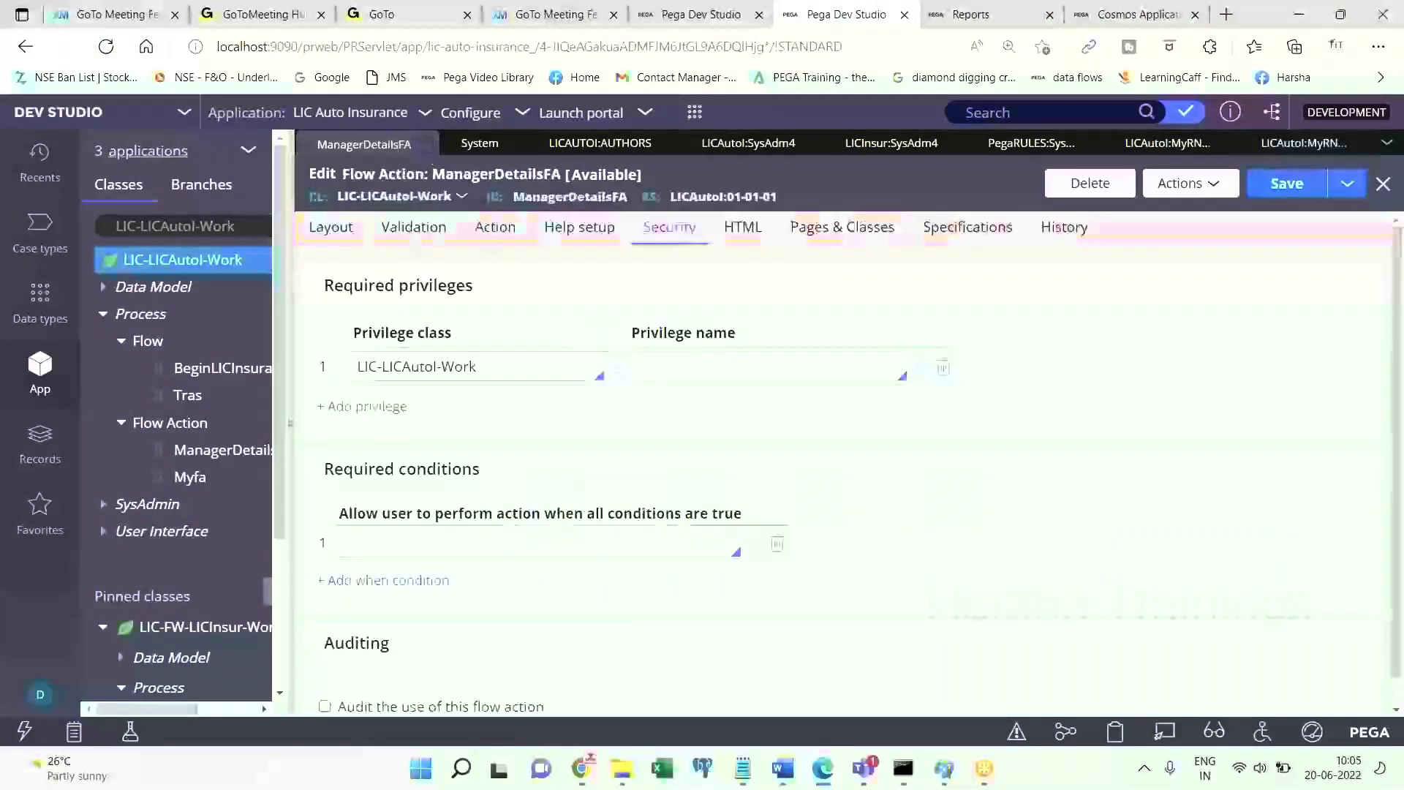
pyautogui.click(693, 370)
pyautogui.write('P2')
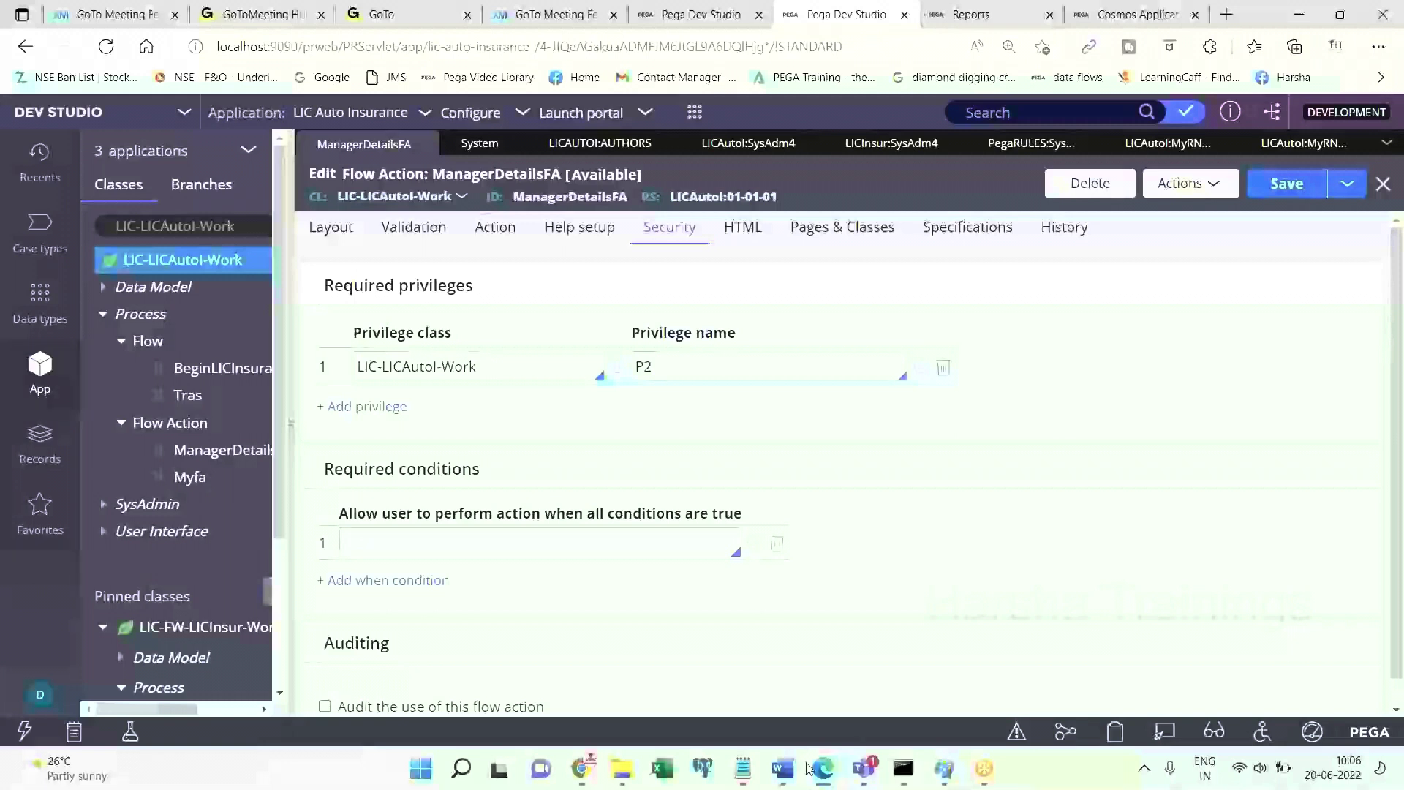
# Compare the flow action's P2 privilege with the P2 and P1 lines in the Notepad outlines, and return to Dev Studio.
pyautogui.click(678, 367)
pyautogui.doubleClick(678, 367)
pyautogui.click(743, 769)
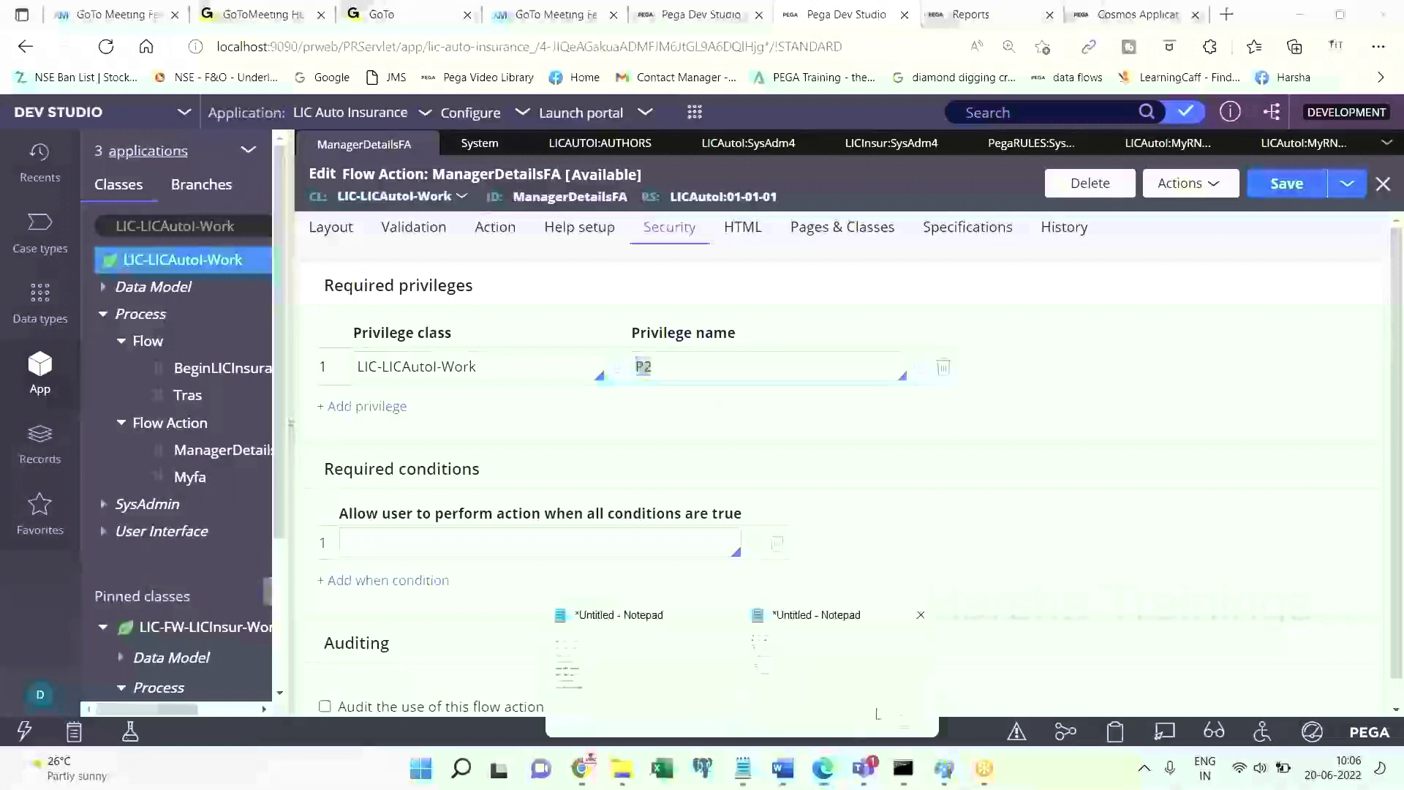
pyautogui.click(786, 644)
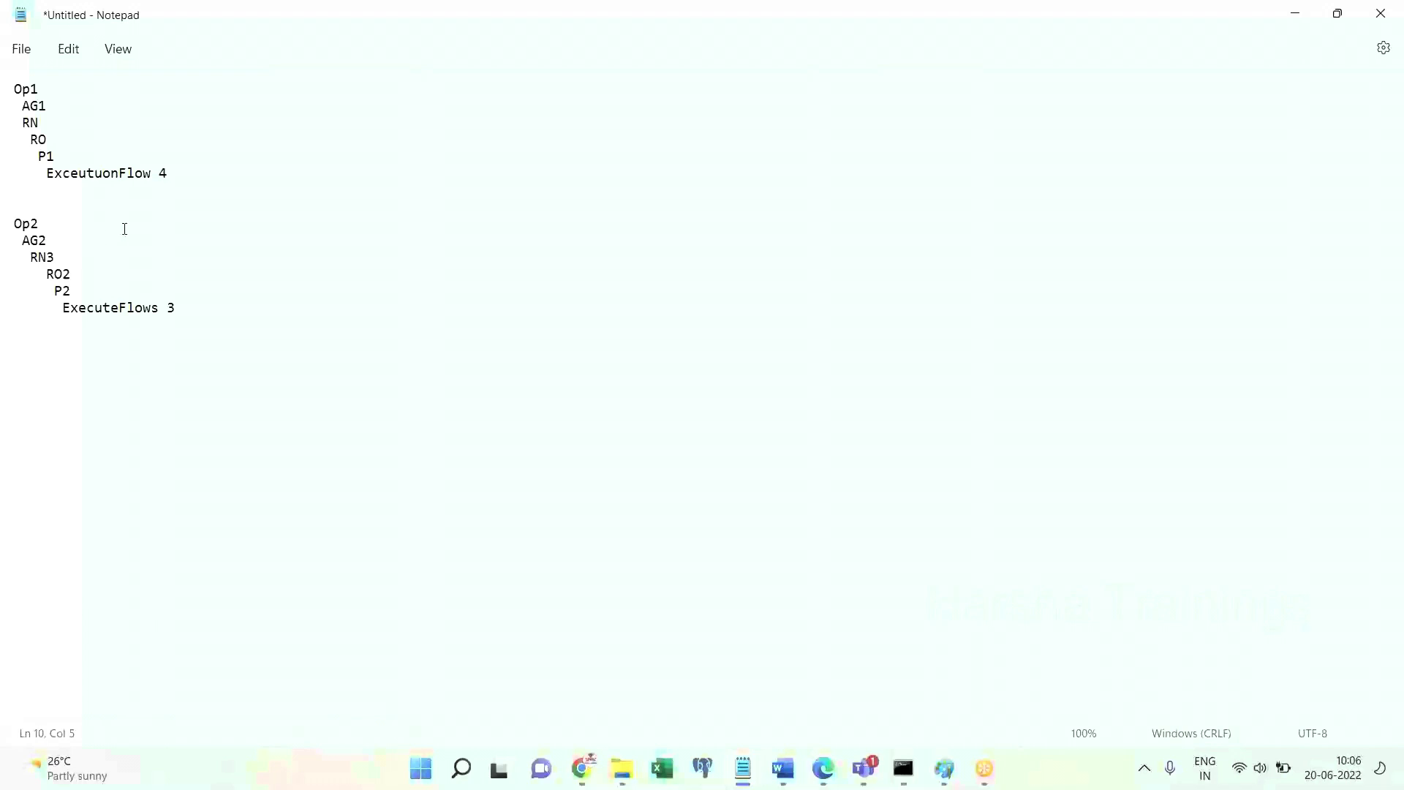
pyautogui.doubleClick(66, 290)
pyautogui.tripleClick(50, 157)
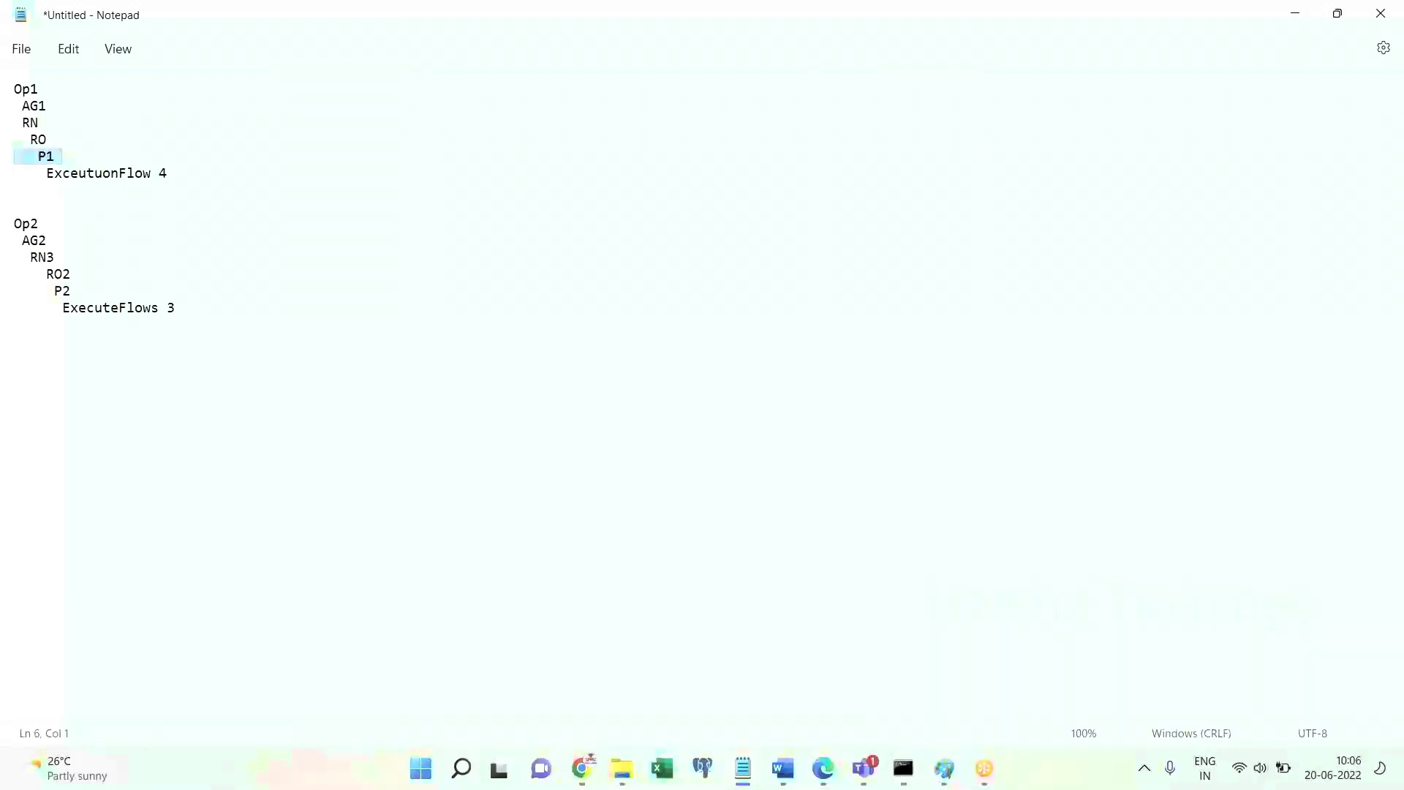
pyautogui.click(822, 768)
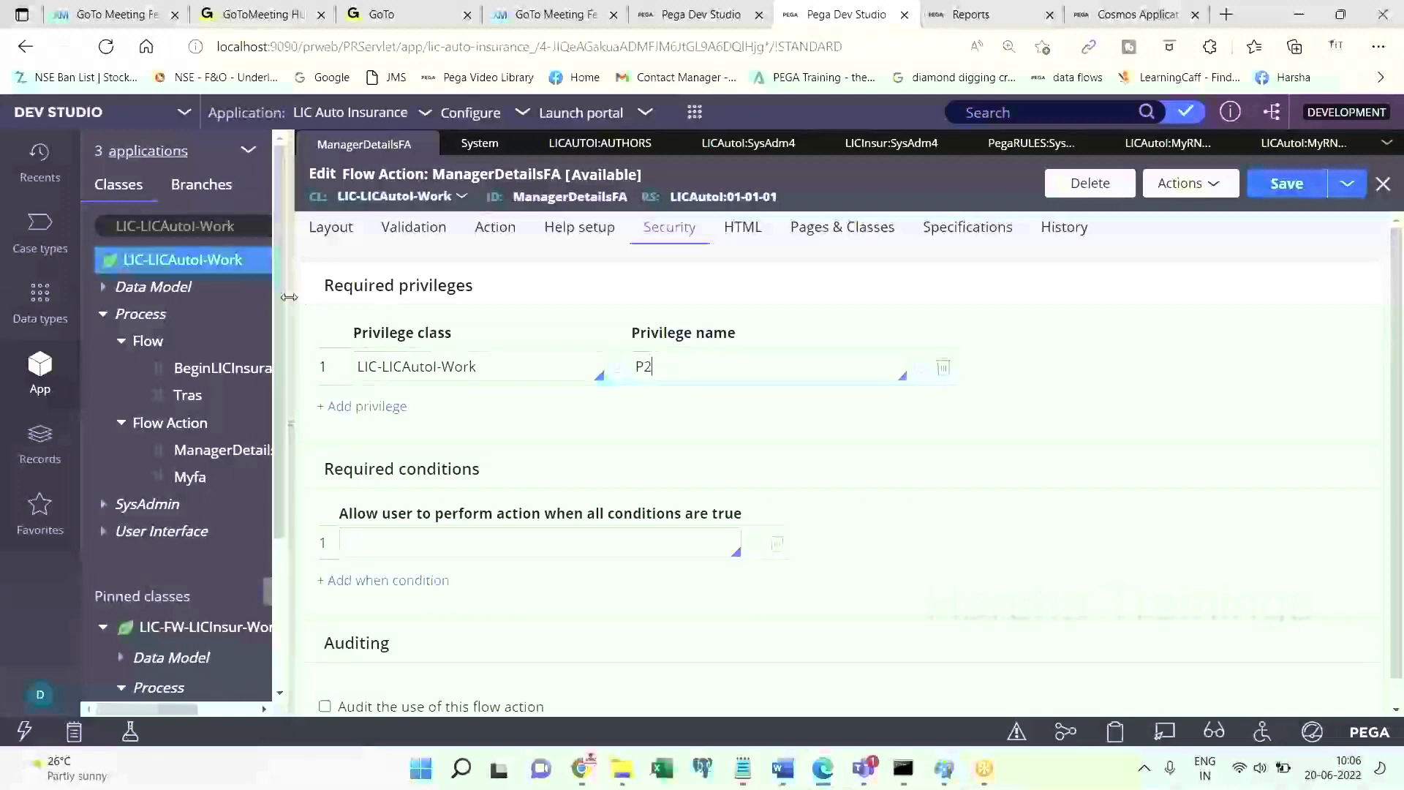
# Widen the class explorer and start a new Access Deny record from the LIC-LICAutoI-Work class.
pyautogui.moveTo(383, 298); pyautogui.dragTo(402, 299)
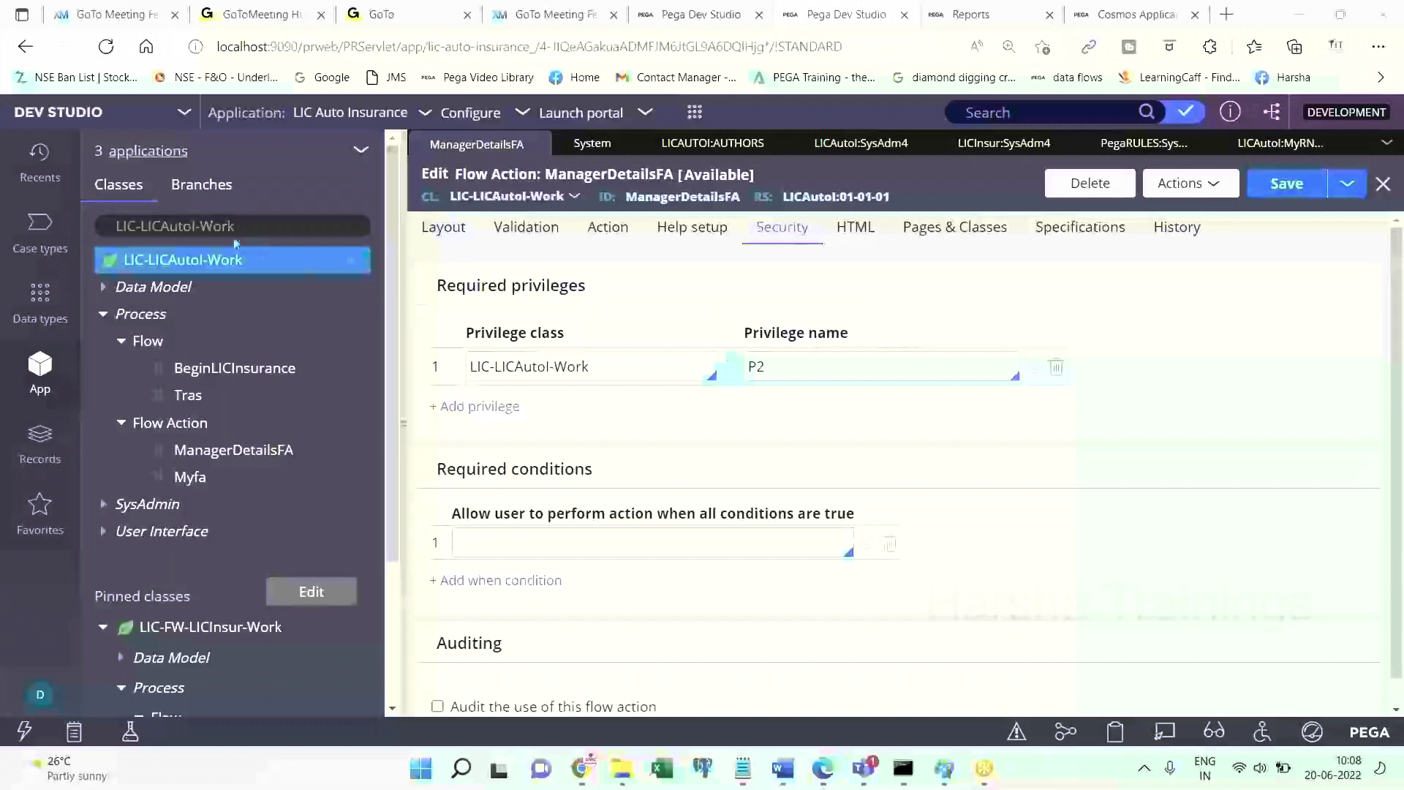
pyautogui.click(163, 271)
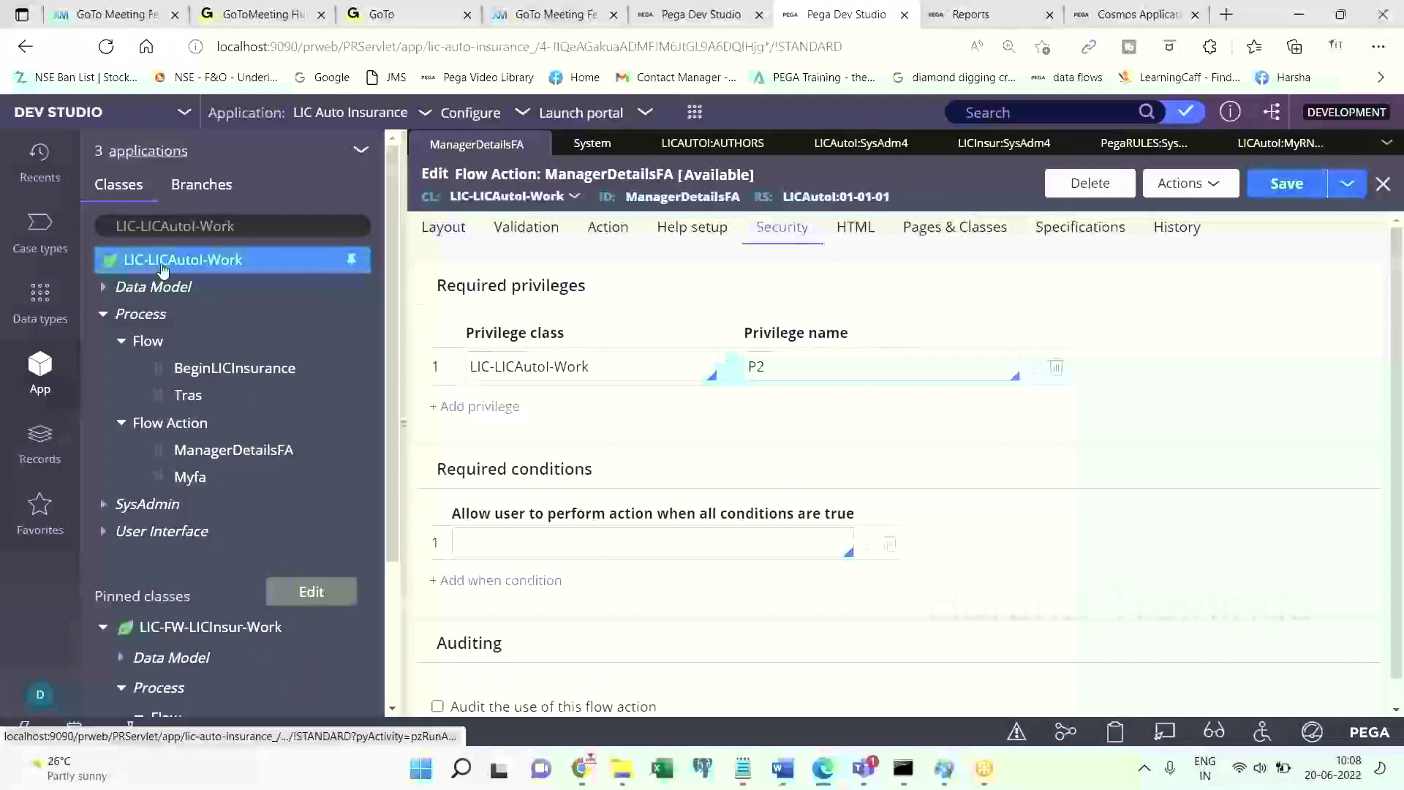
pyautogui.rightClick(162, 270)
pyautogui.moveTo(198, 292)
pyautogui.moveTo(332, 298)
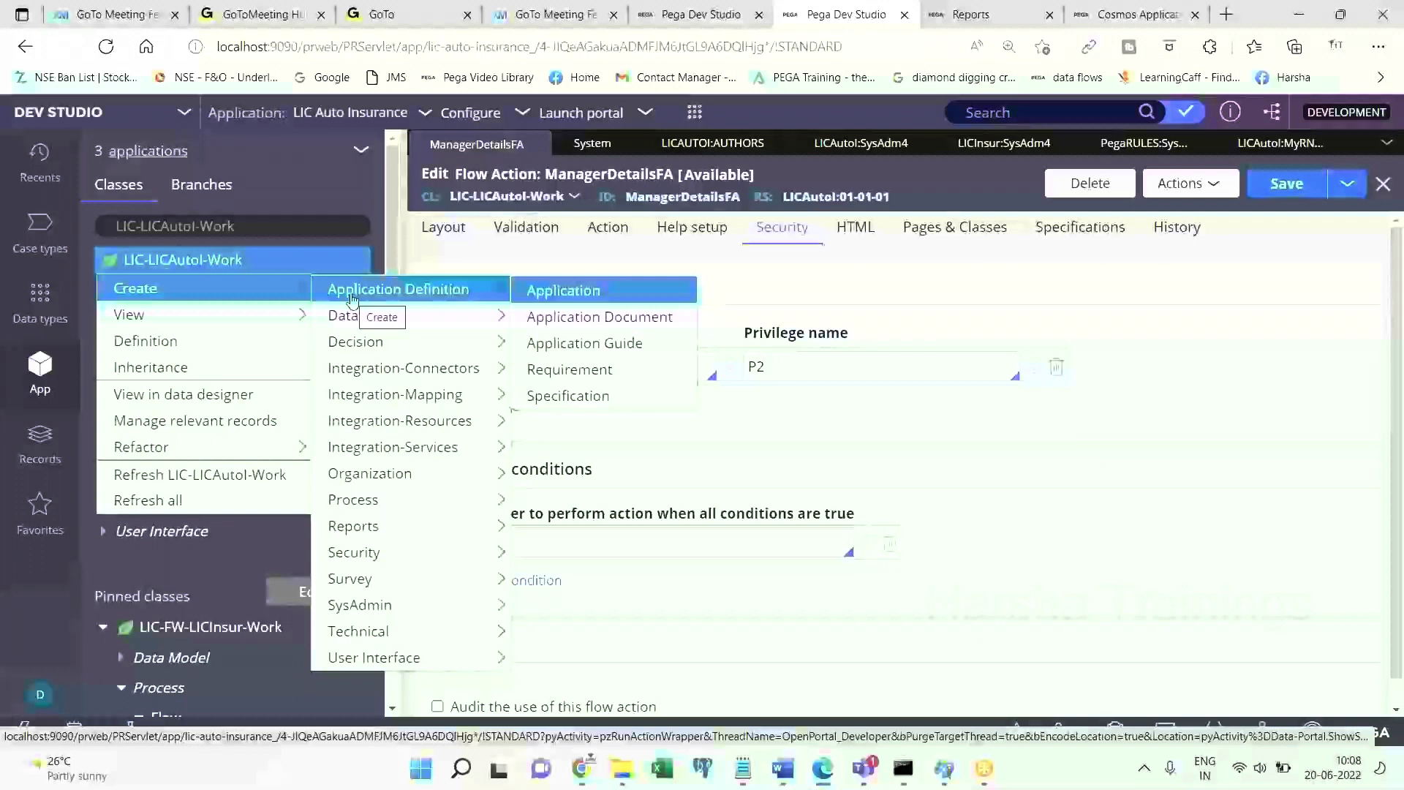
pyautogui.moveTo(514, 553)
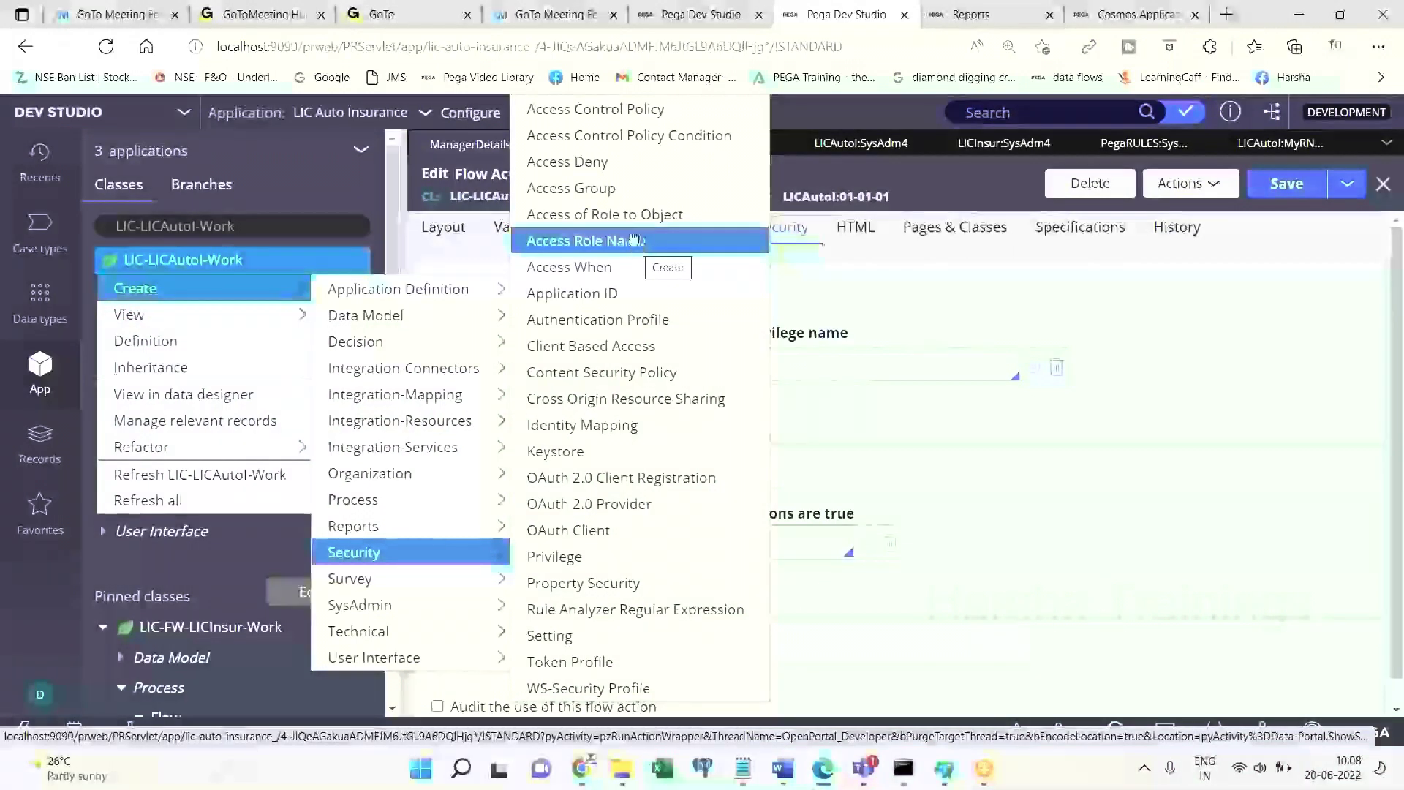
pyautogui.click(614, 161)
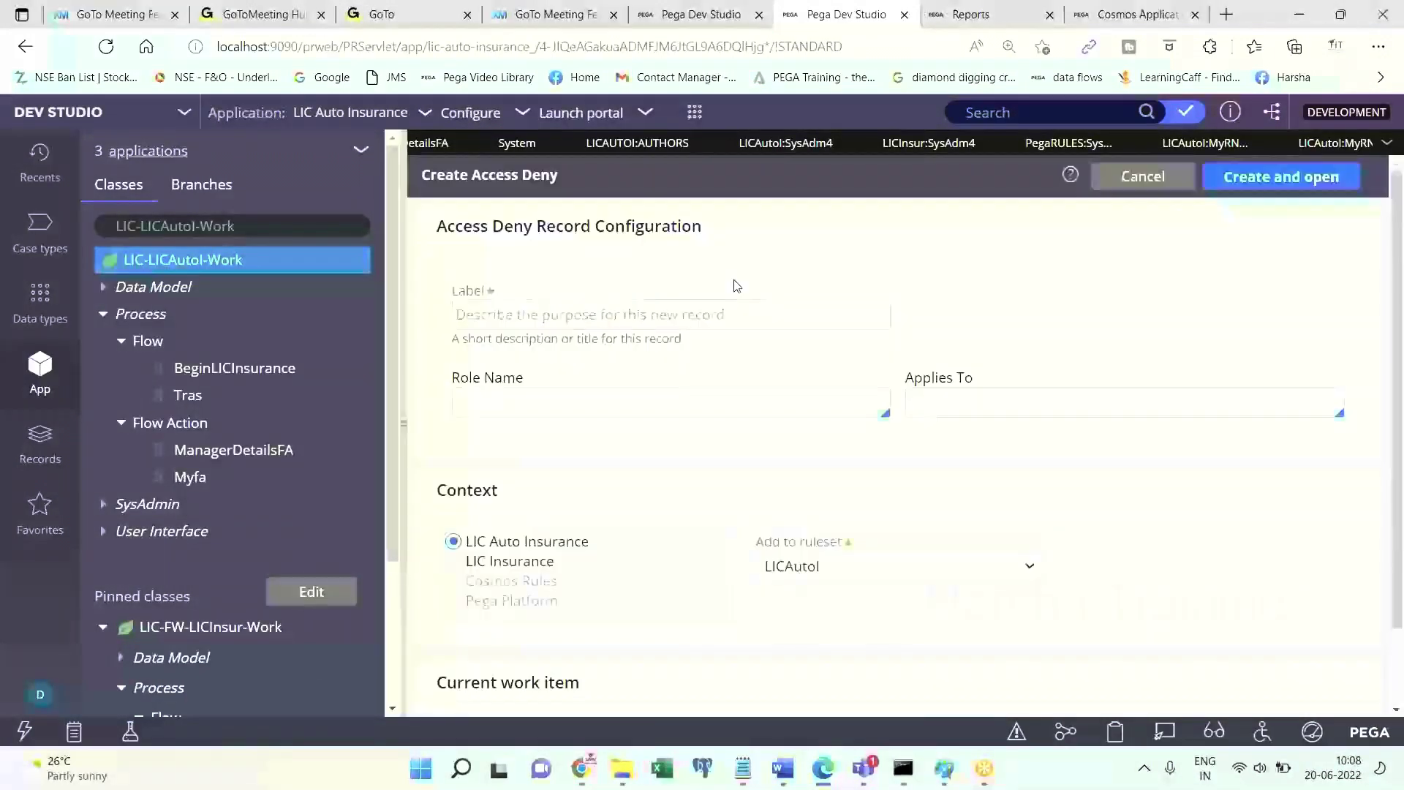
# Create the Access Deny record dfsd for role LICAutoI:SysAdm4 applied to LIC-LICAutoI-Work, and set its Run reports level to 3.
pyautogui.click(611, 301)
pyautogui.write('dfsd')
pyautogui.click(590, 395)
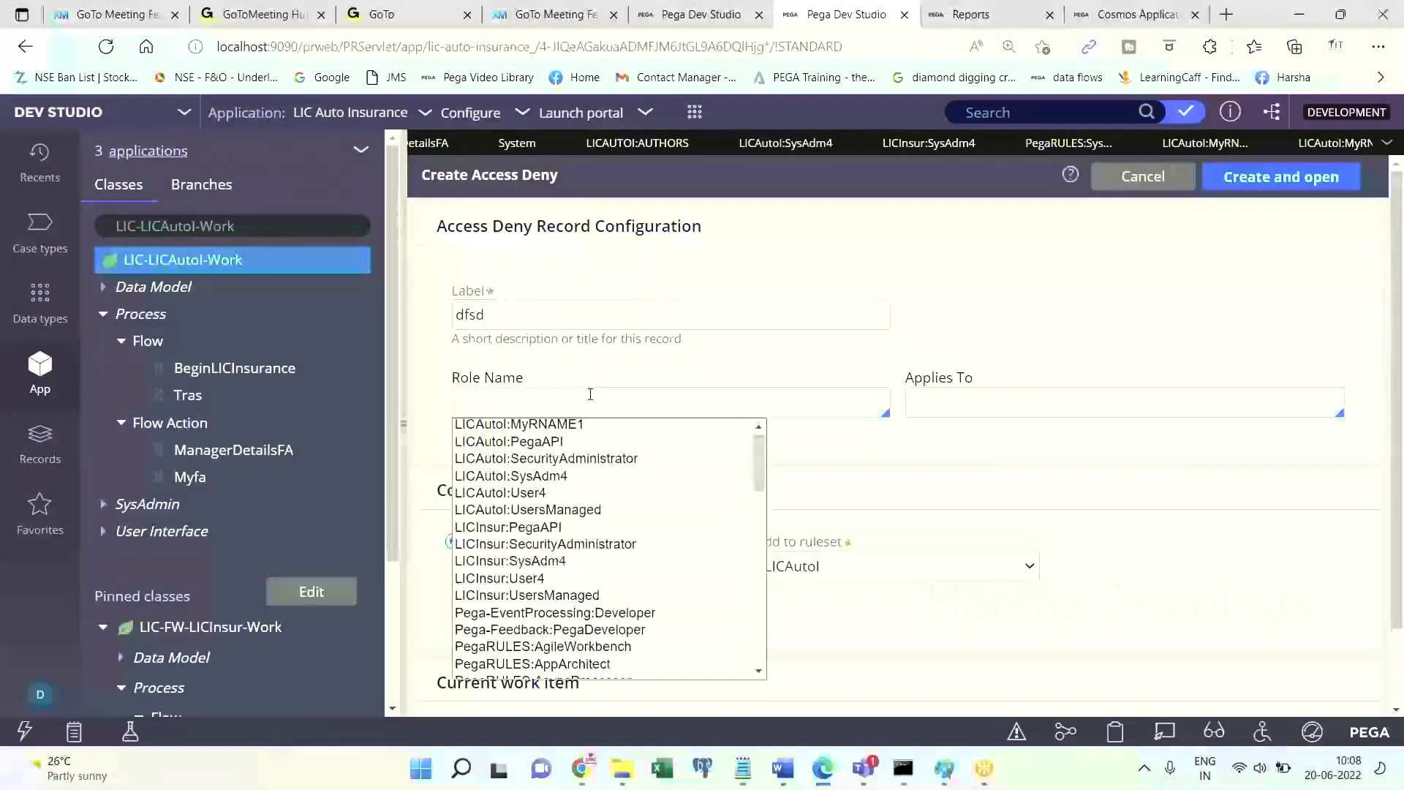
pyautogui.click(564, 476)
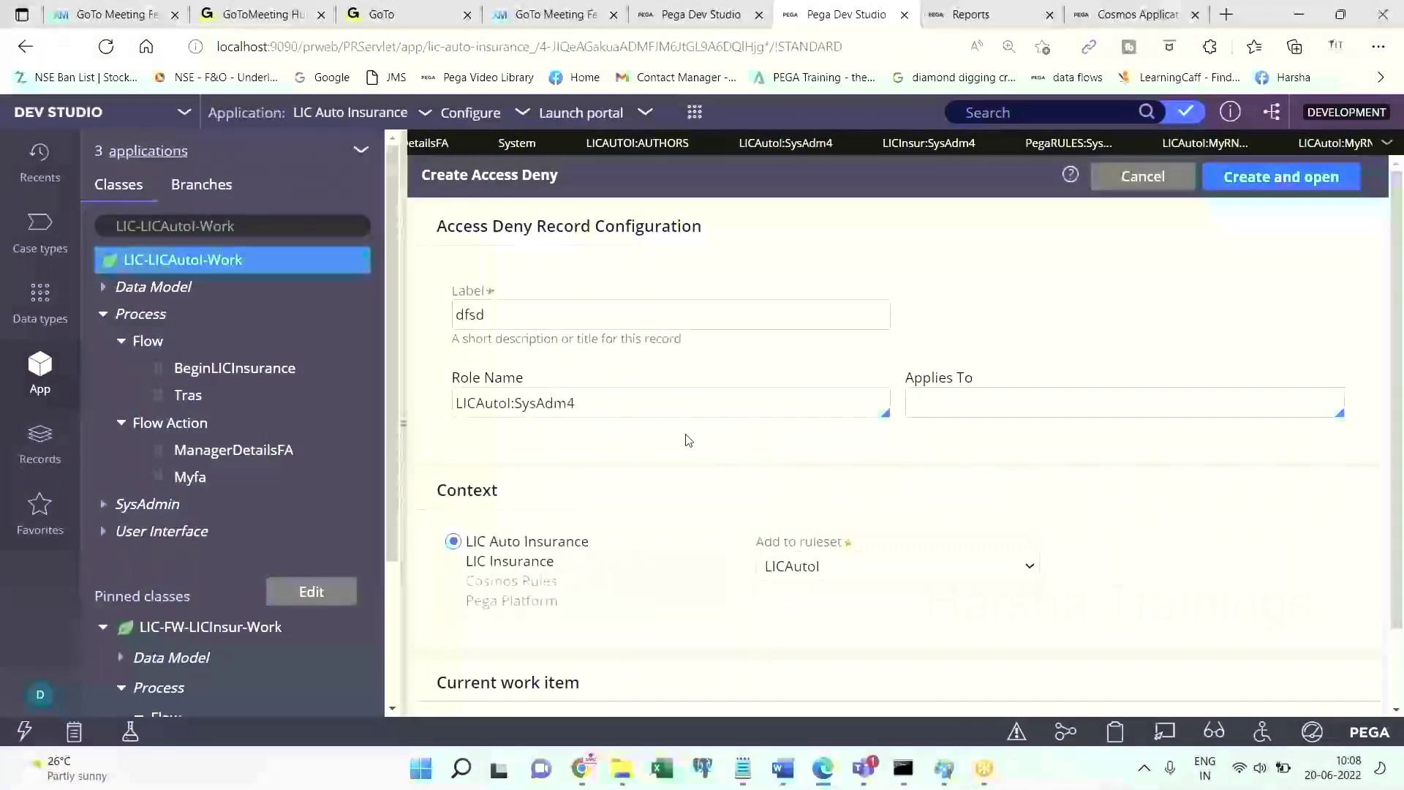
pyautogui.click(326, 218)
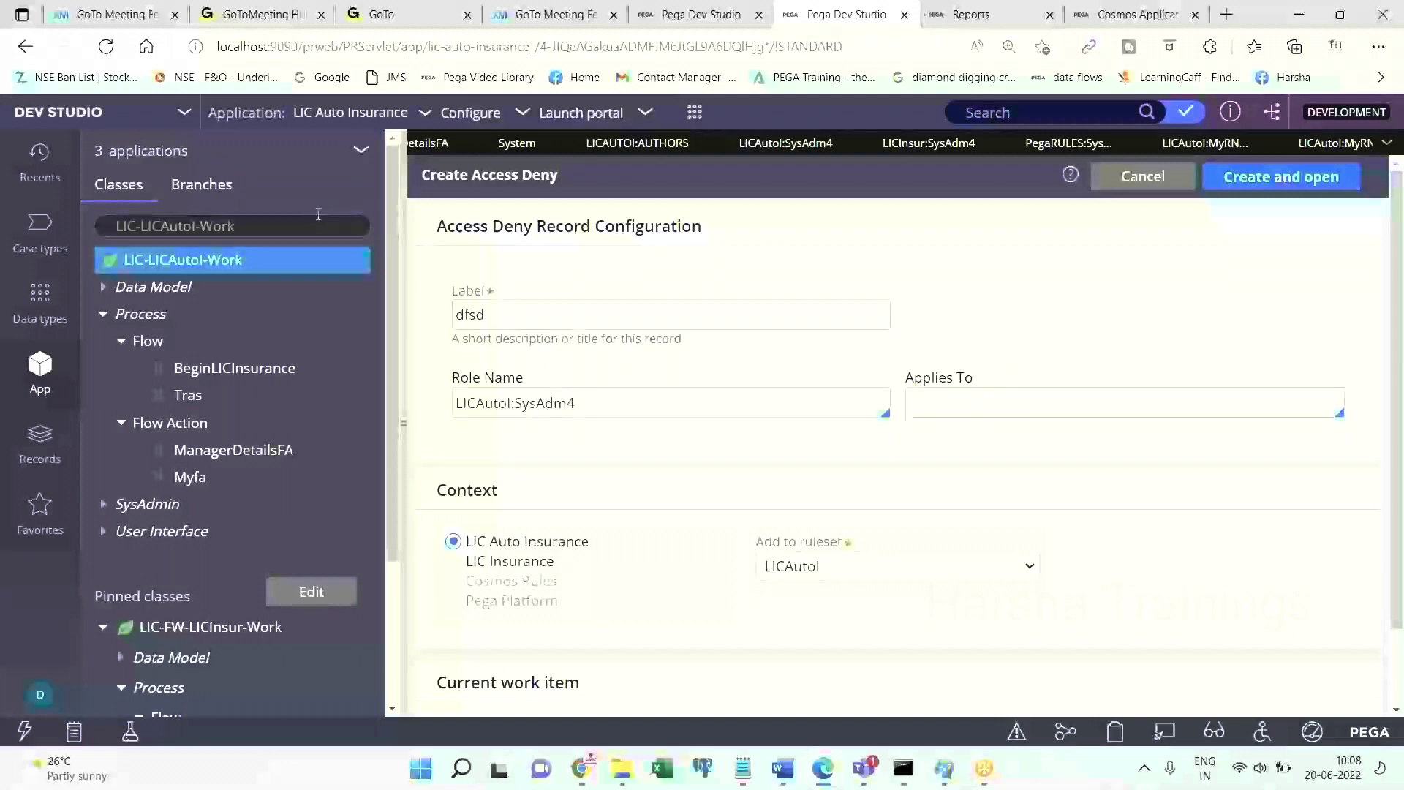
pyautogui.hotkey('ctrl', 'c')
pyautogui.click(940, 400)
pyautogui.hotkey('ctrl', 'v')
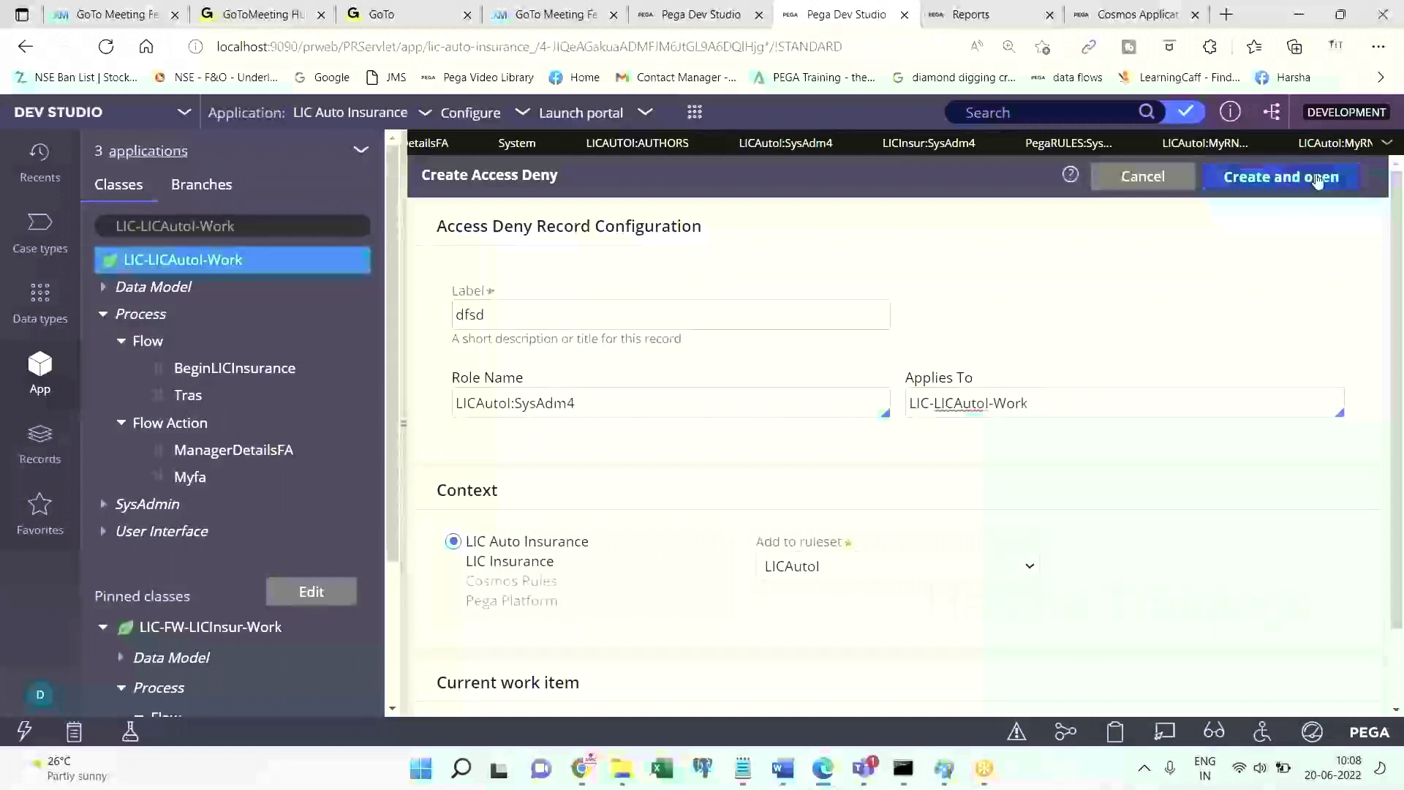
pyautogui.click(1287, 177)
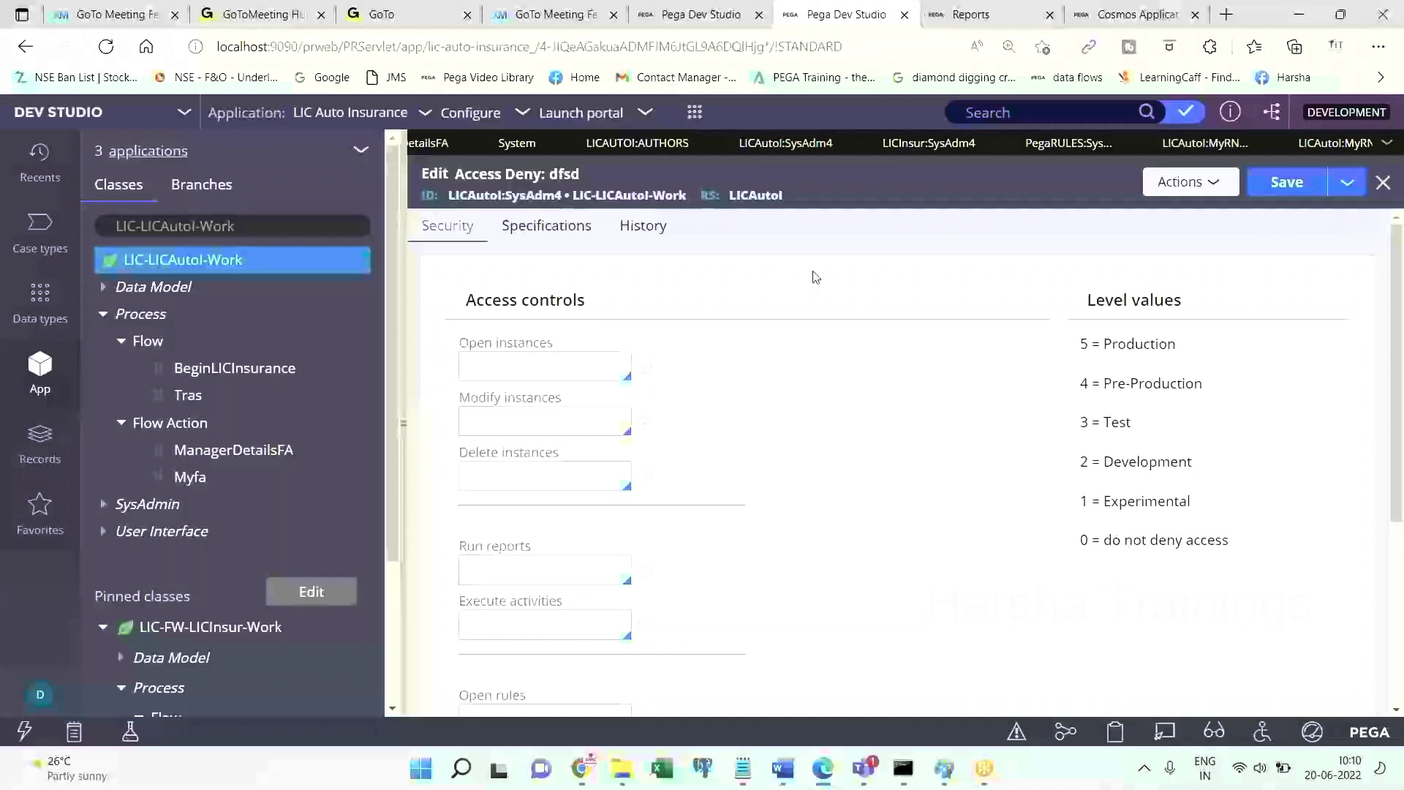
pyautogui.click(504, 560)
pyautogui.write('3')
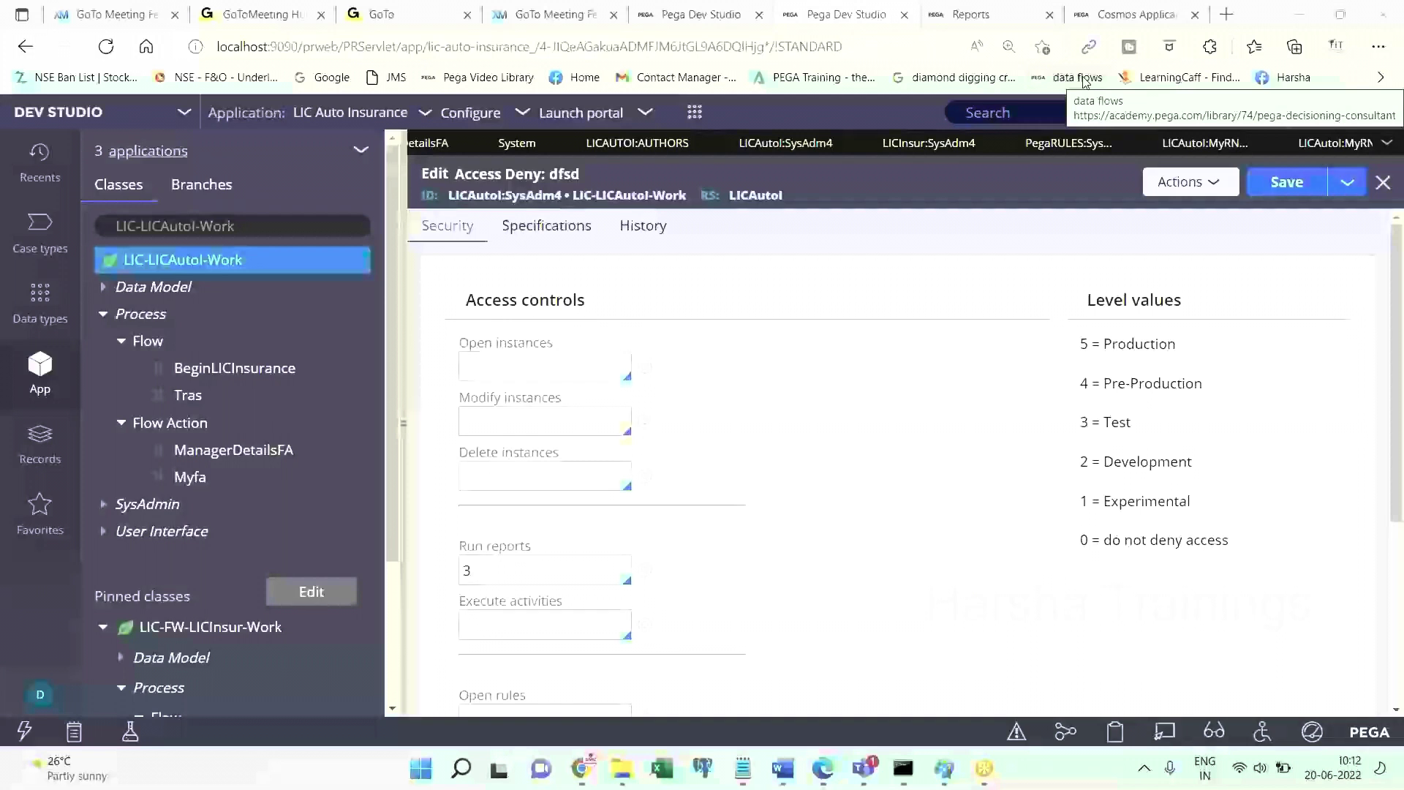
# Open the BeginLICInsurance flow and bring up the start conditions and security in its process settings.
pyautogui.click(229, 366)
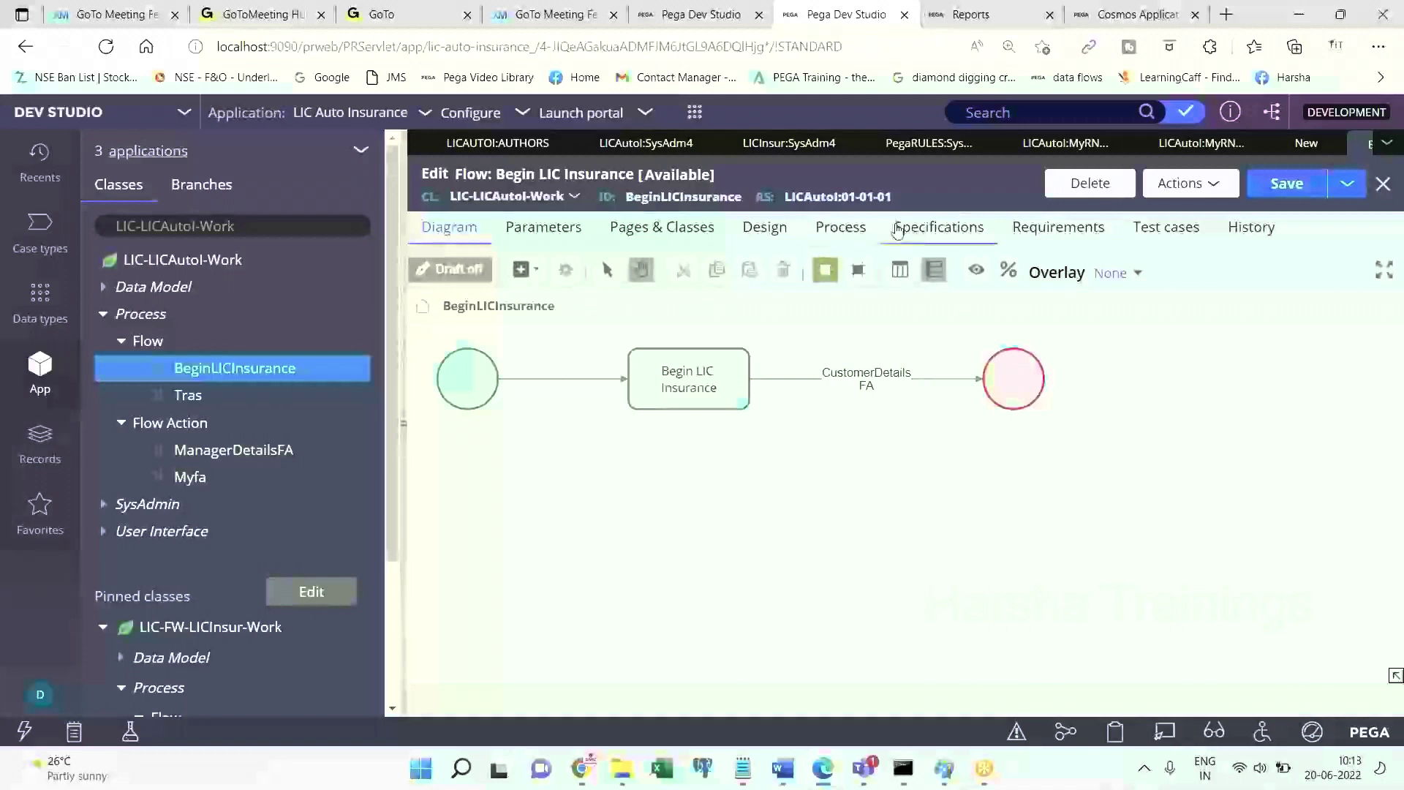
pyautogui.click(841, 228)
pyautogui.moveTo(1402, 354); pyautogui.dragTo(1401, 534)
pyautogui.scroll(-4, 473, 363)
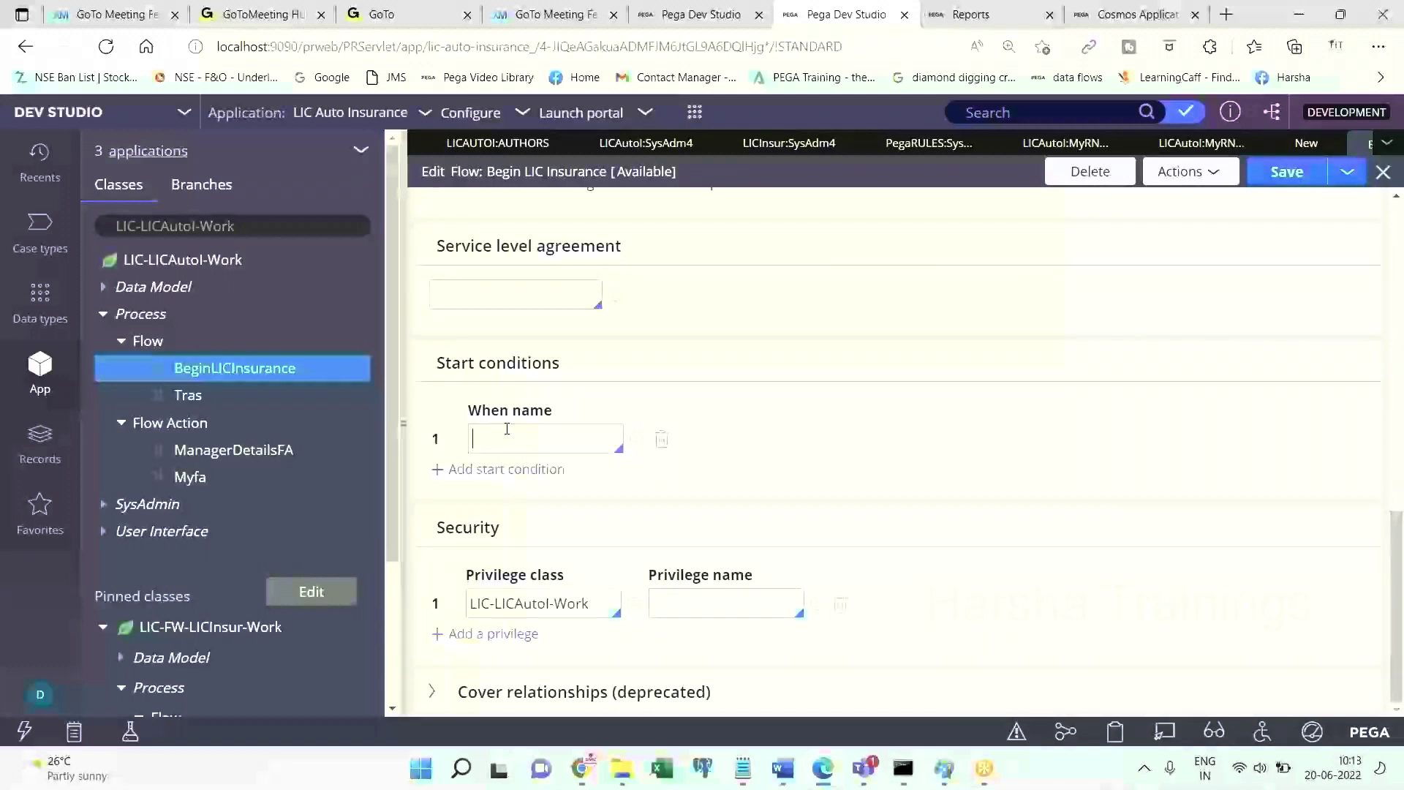
# Try "Operat ACes = ABC" as the flow's start condition and clear the entry.
pyautogui.write('Operat ACes = ABC')
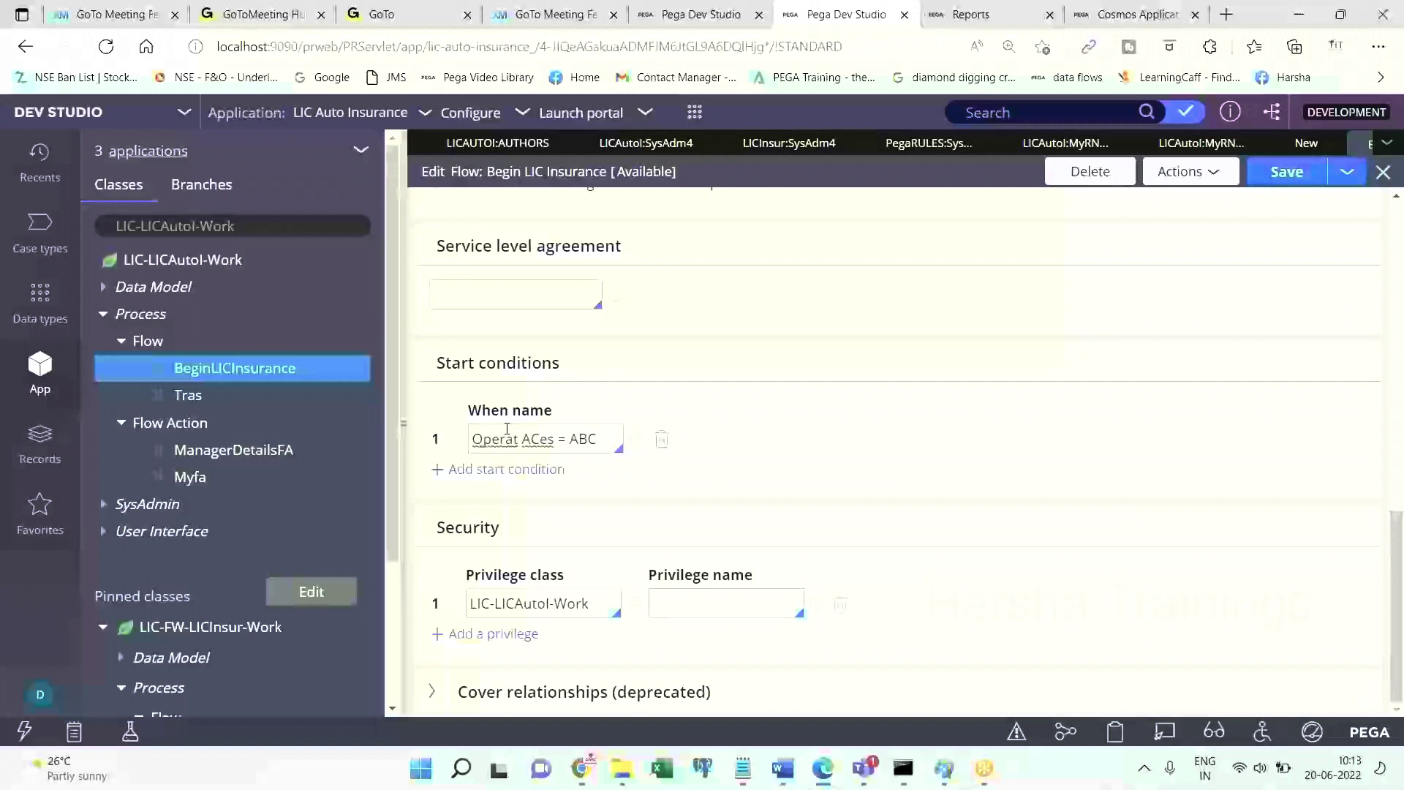
pyautogui.hotkey('ctrl', 'a')
pyautogui.press('BackSpace')
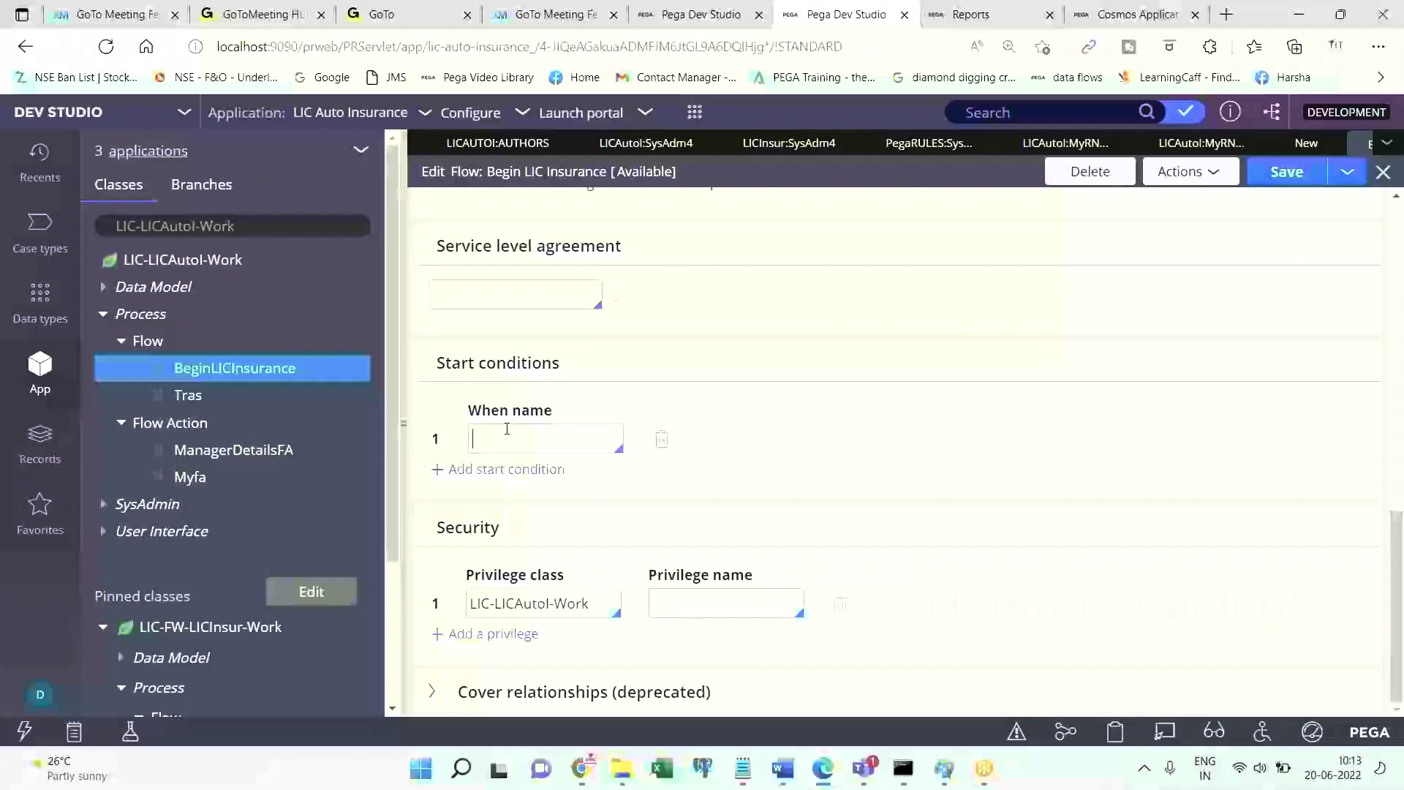
# Enter P1 as the flow's security privilege name for the LIC-LICAutoI-Work class.
pyautogui.click(700, 605)
pyautogui.write('P1')
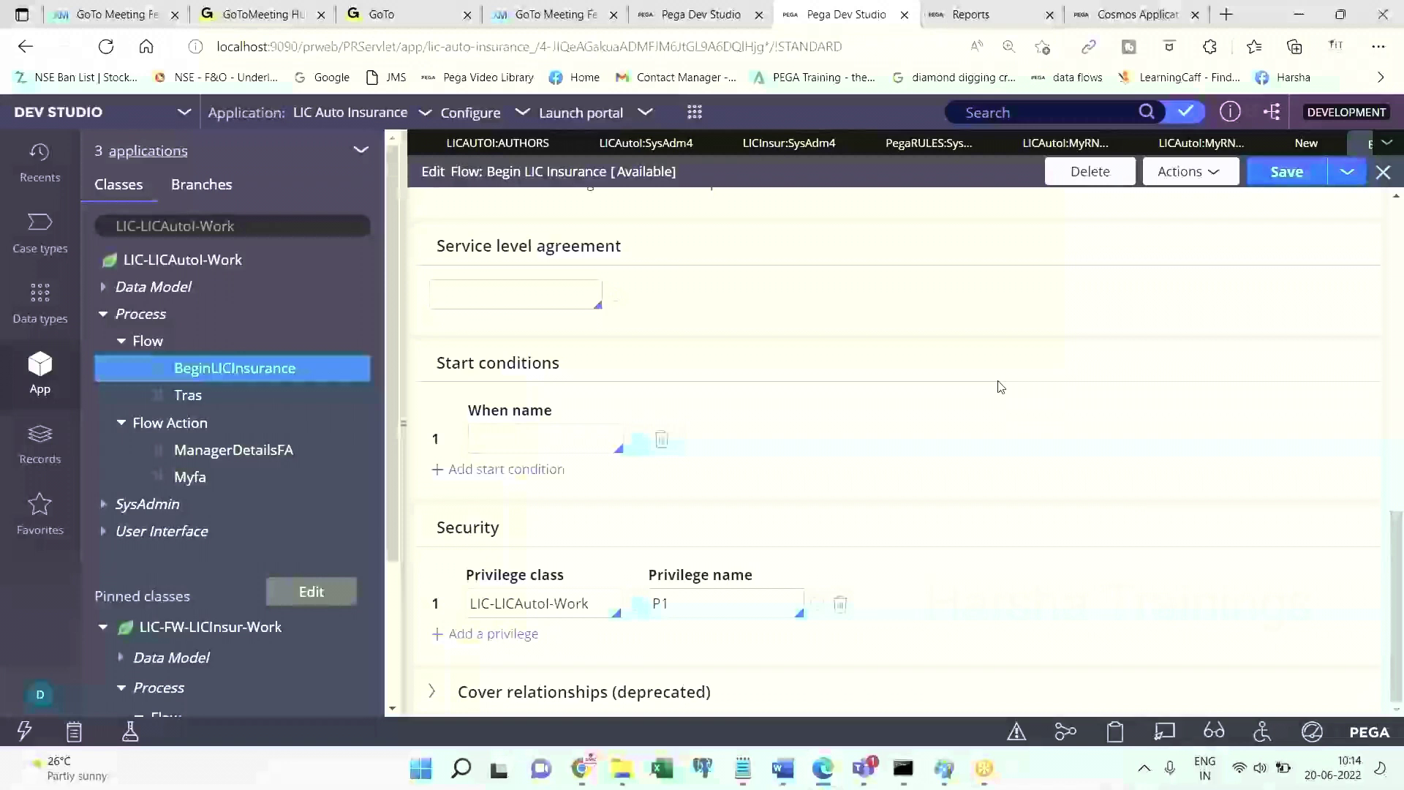
# Search the rules for hasprevilege, then for Operatorhaspri with the scope set to All Applications.
pyautogui.click(1012, 113)
pyautogui.write('hasprevilege')
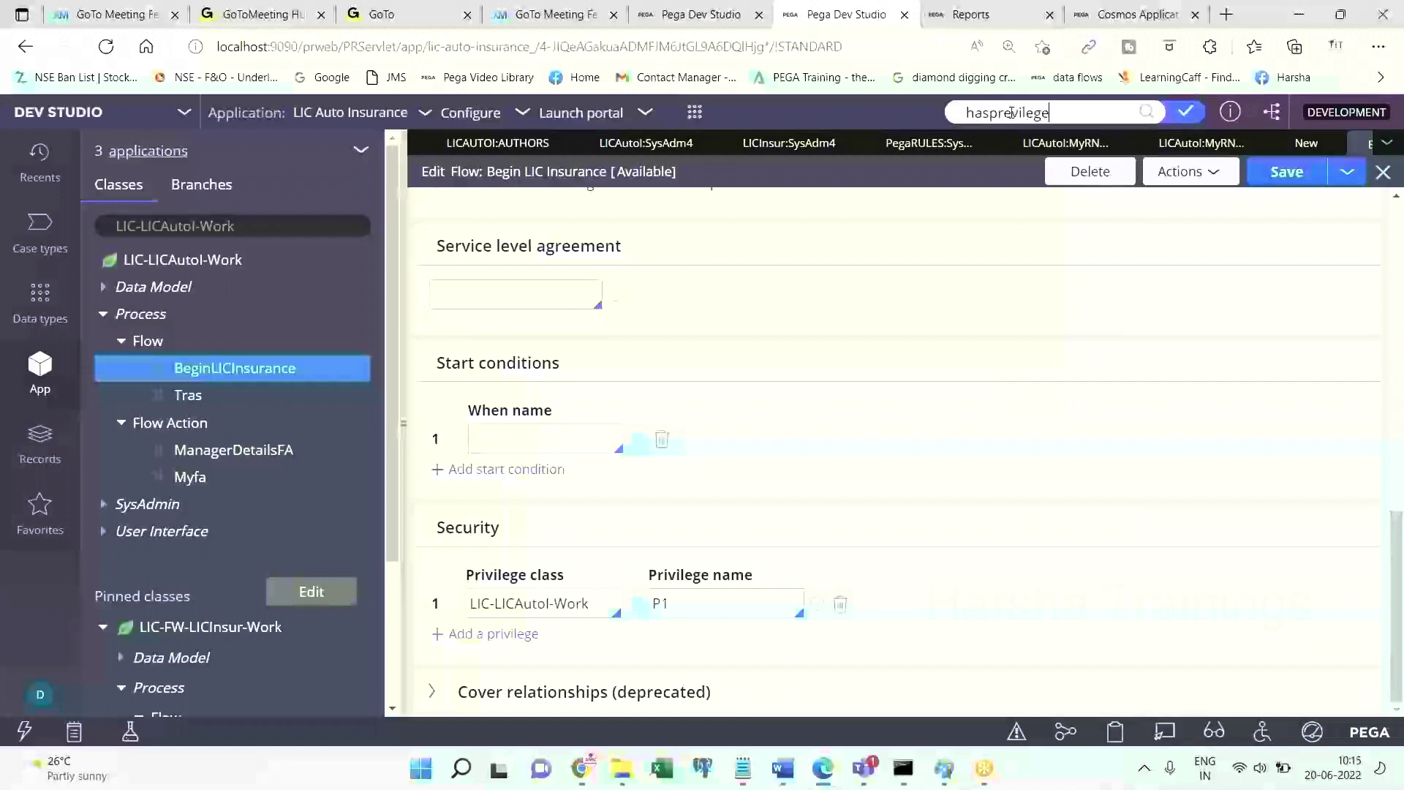
pyautogui.press('Return')
pyautogui.write('Operatorhaspri')
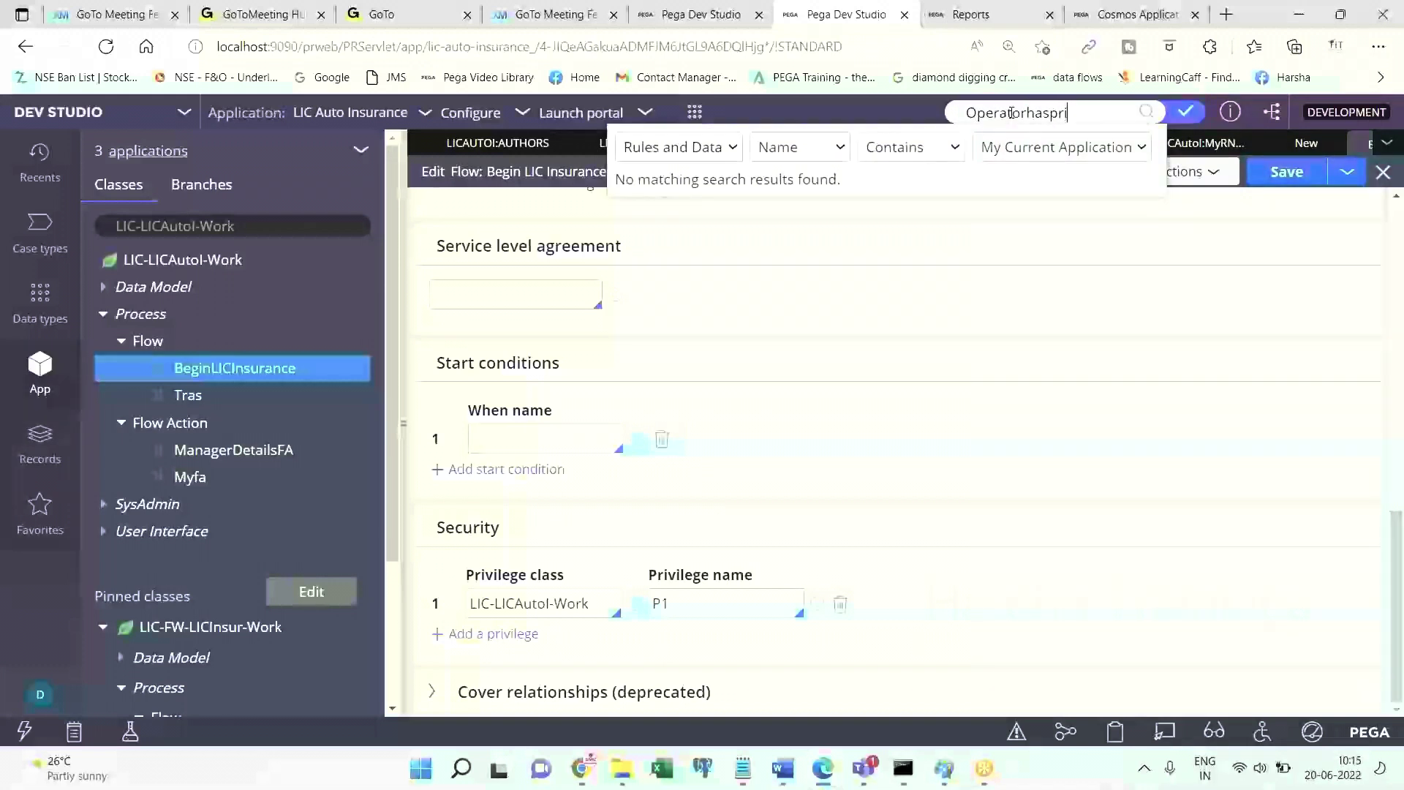
pyautogui.click(1033, 150)
pyautogui.click(1033, 195)
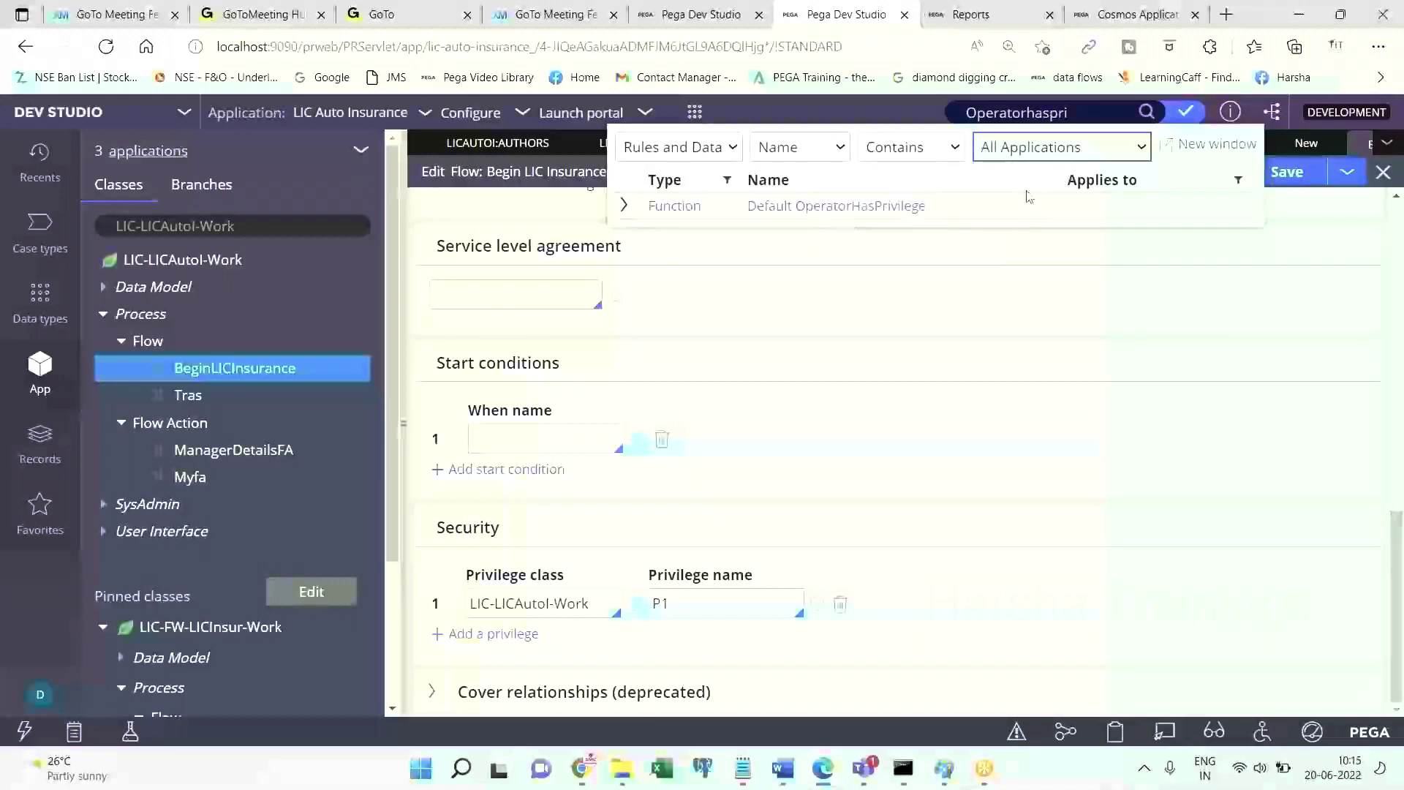
# Open the Default OperatorHasPrivilege function from the search results and examine its privilege input parameter.
pyautogui.click(892, 207)
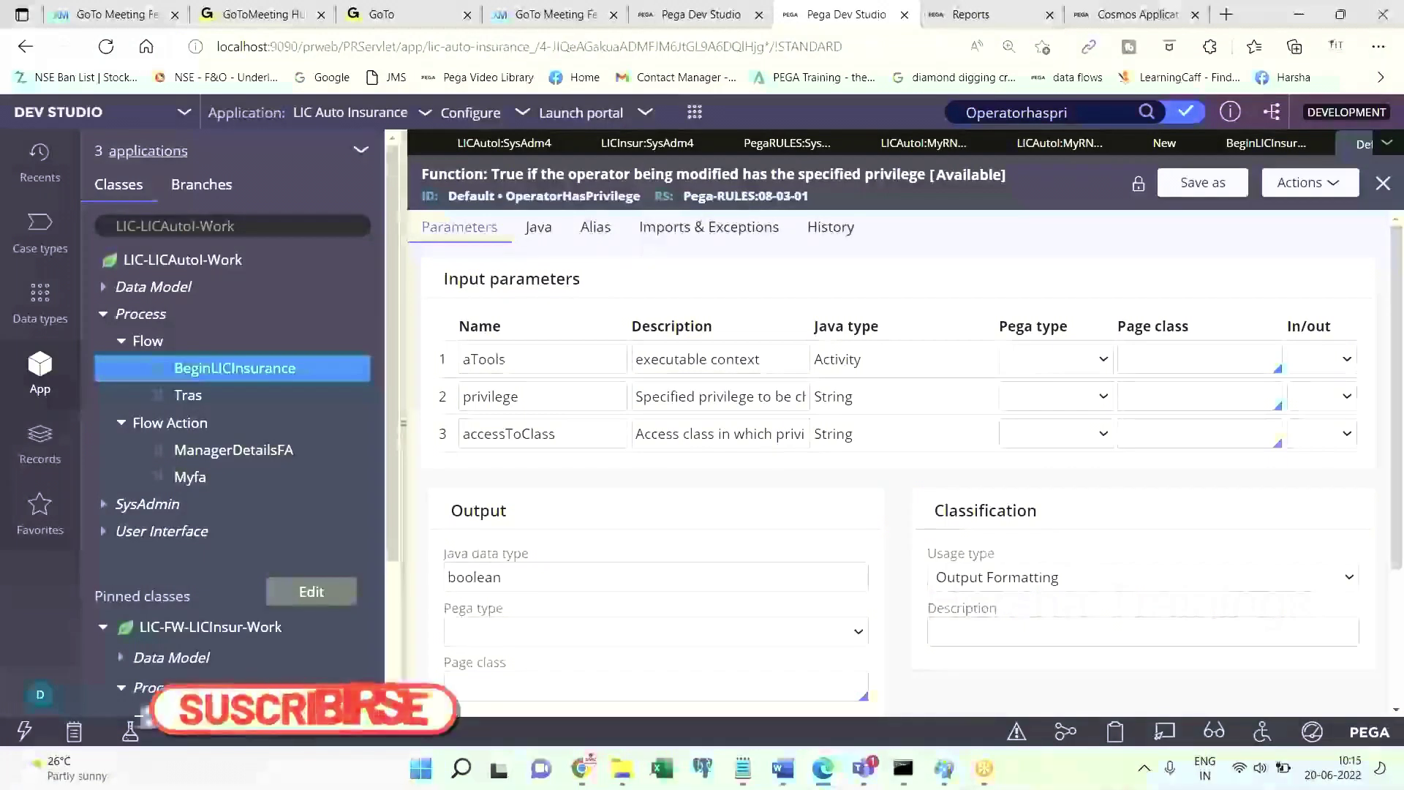
pyautogui.click(536, 404)
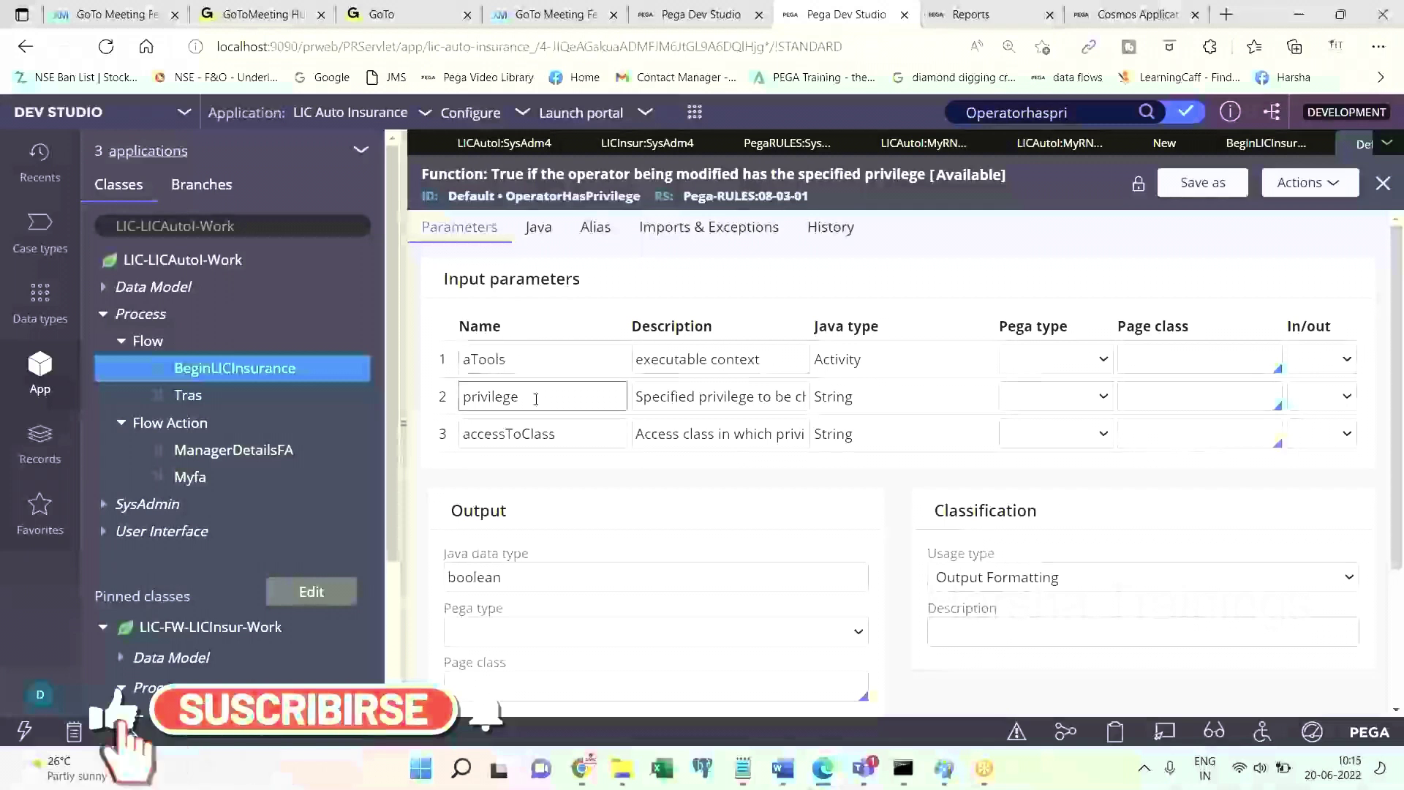
pyautogui.doubleClick(536, 403)
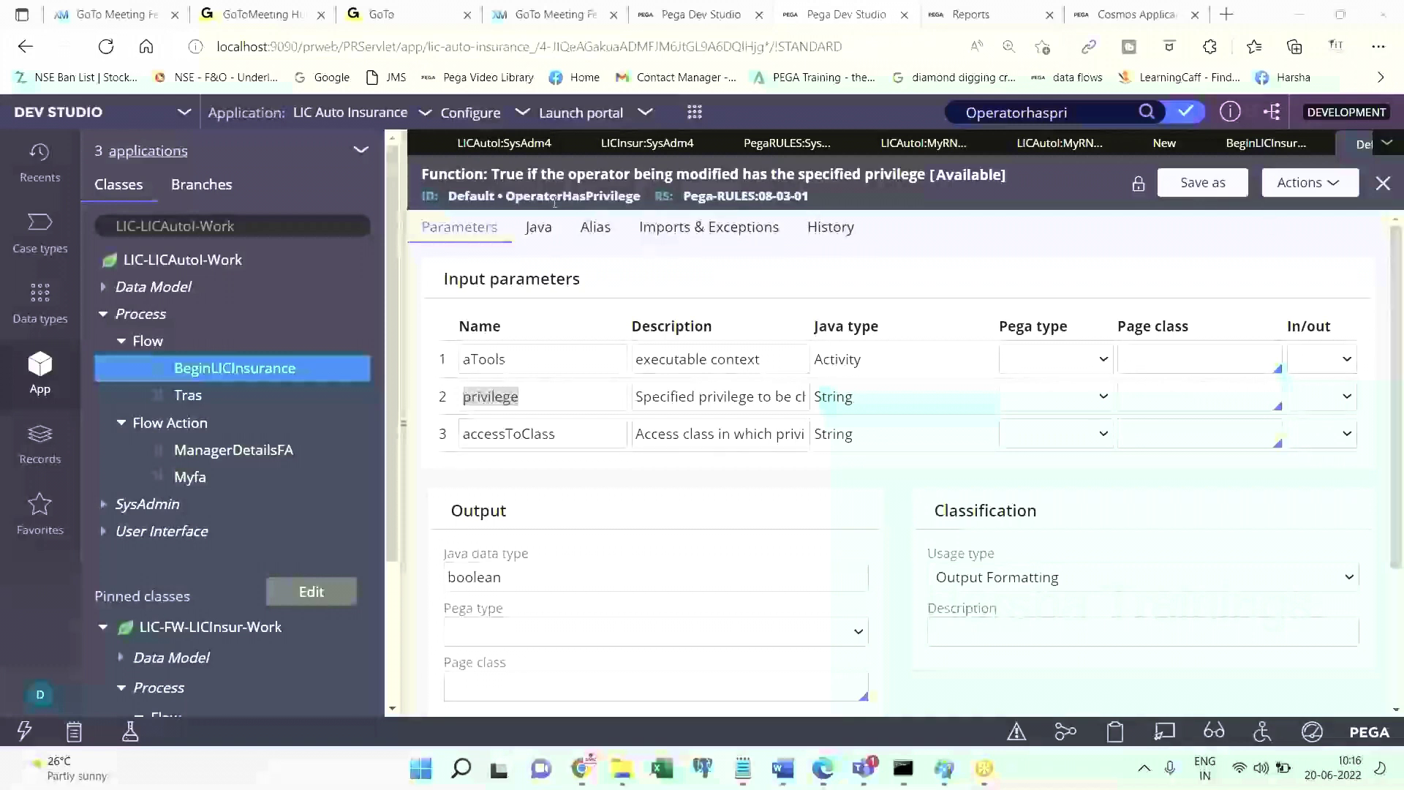
# Open the current operator's record and its LICAutoI:Authors access group.
pyautogui.click(40, 694)
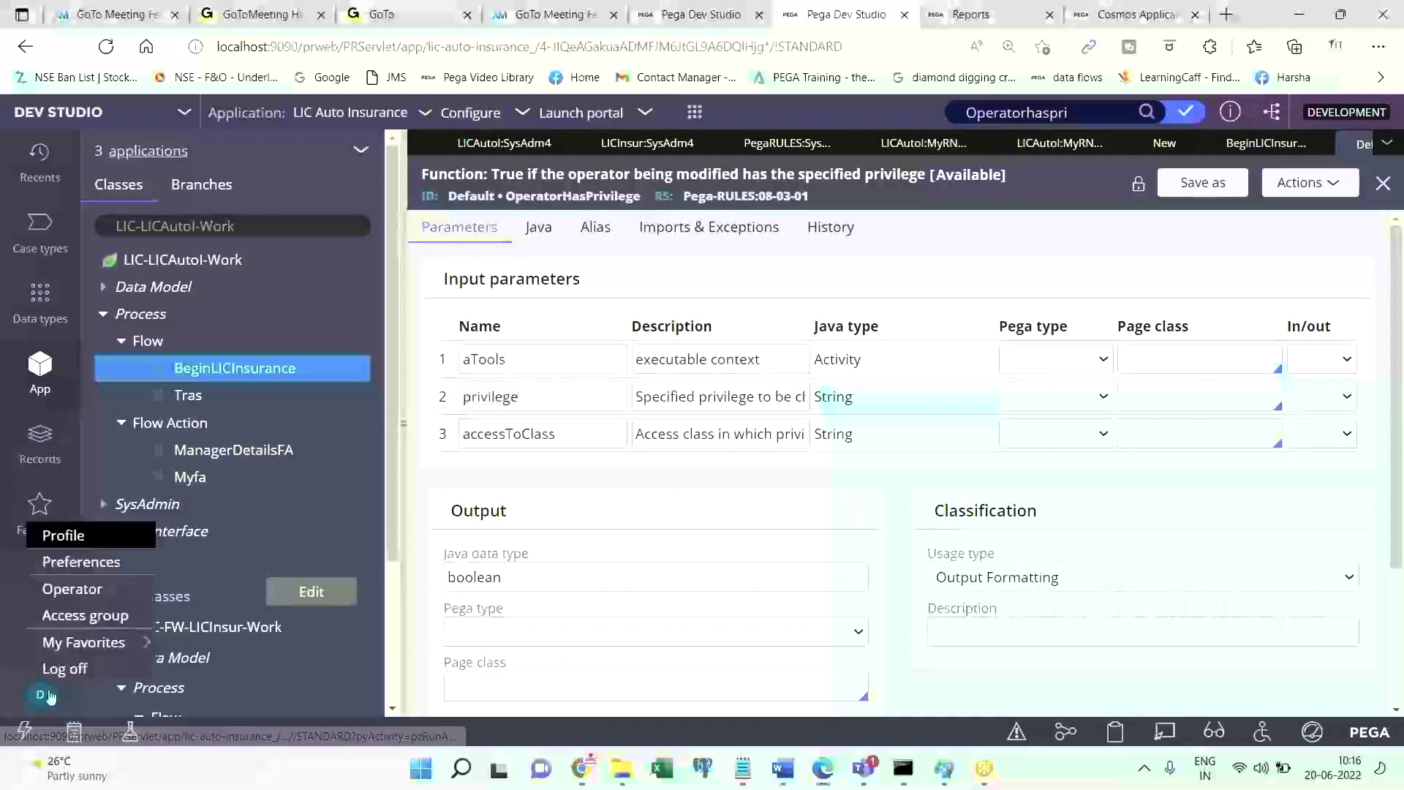
pyautogui.click(98, 595)
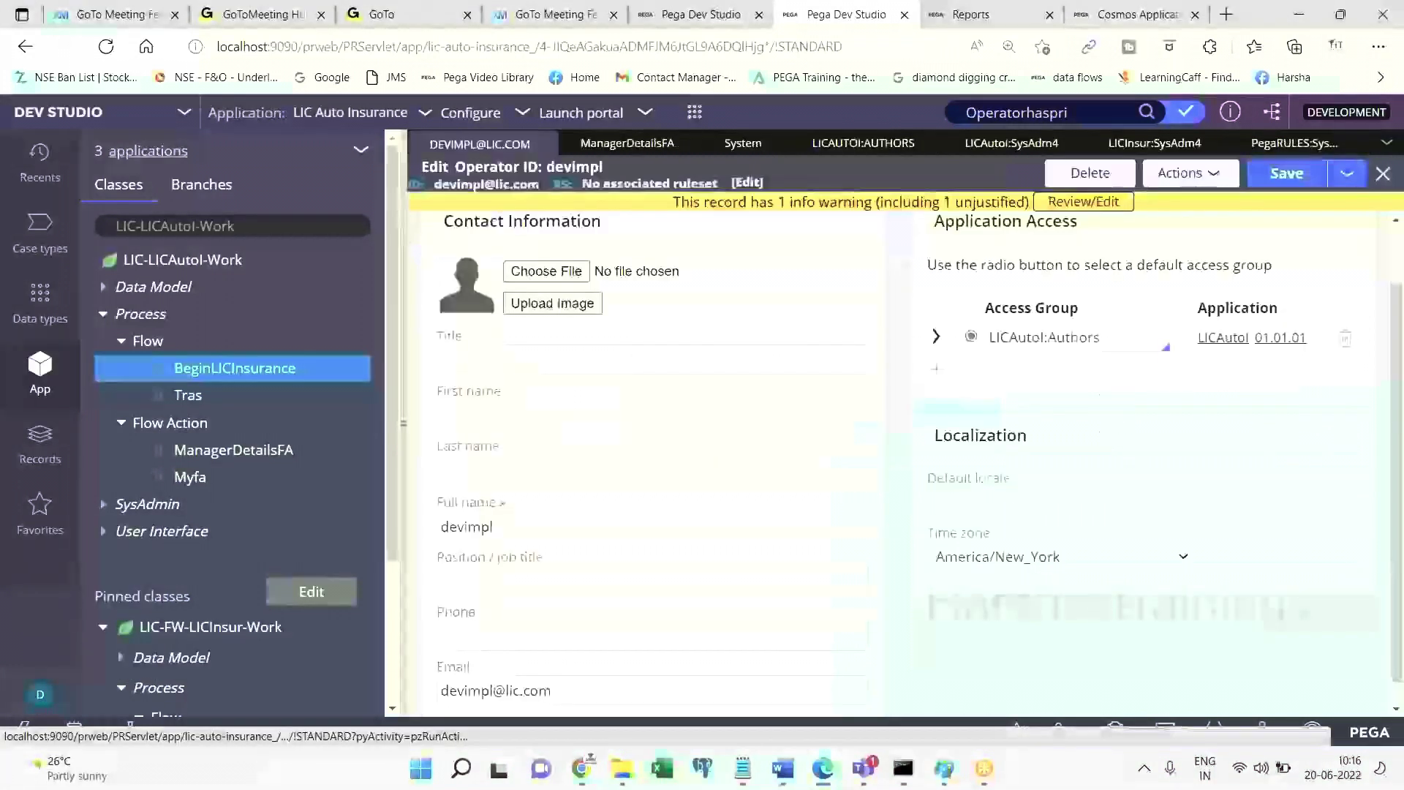
pyautogui.click(1166, 378)
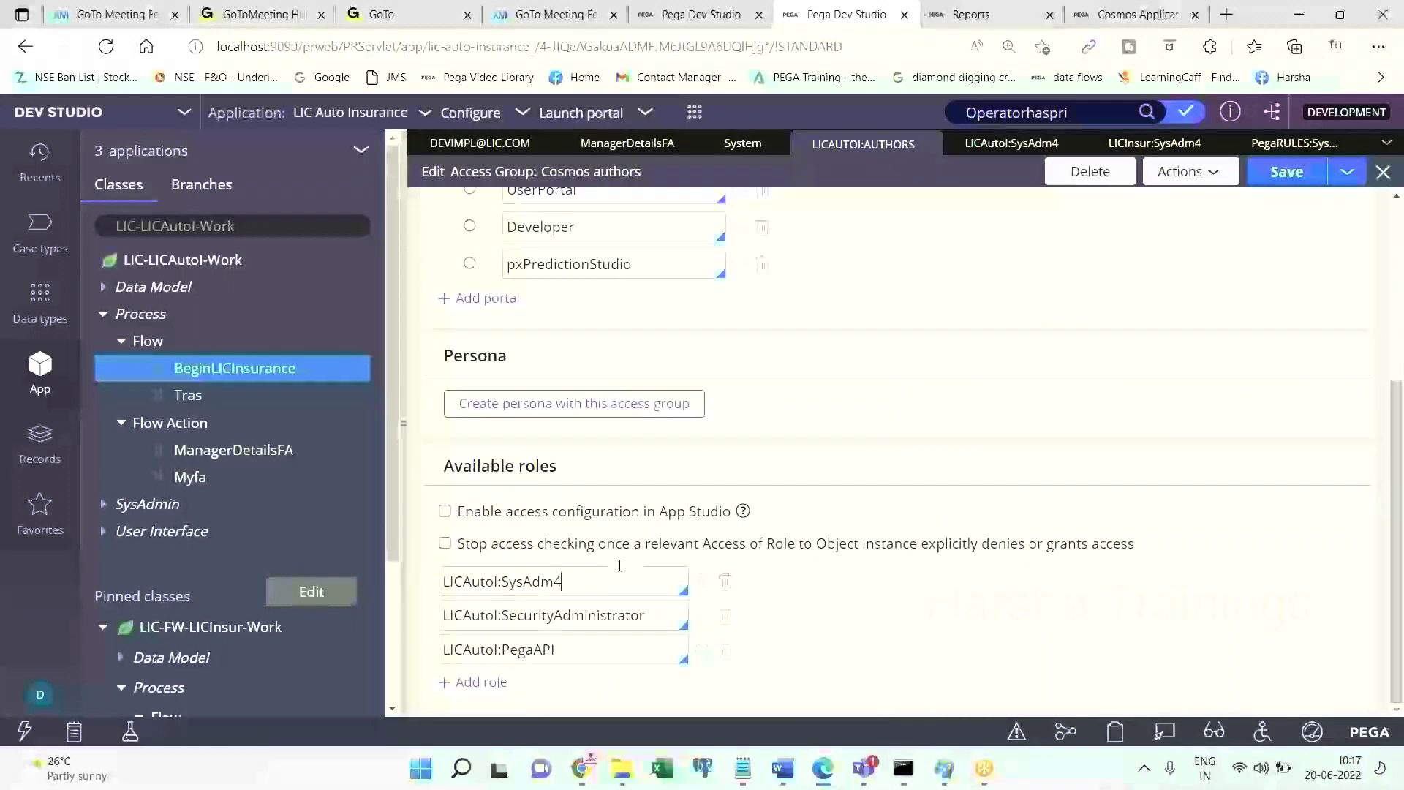
# Examine the access group's available roles, comparing LICAutoI:SysAdm4 with LICAutoI:SecurityAdministrator.
pyautogui.click(671, 618)
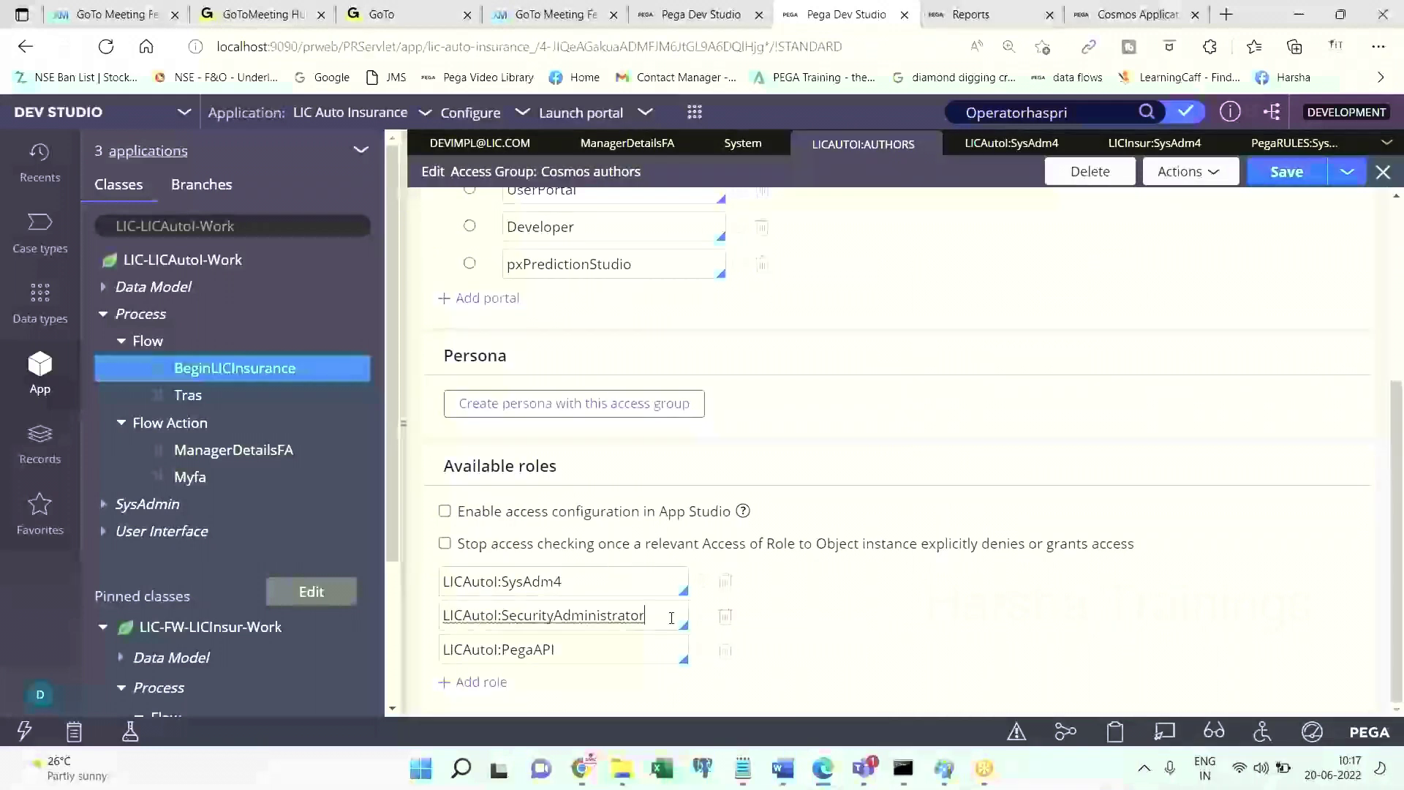
pyautogui.click(578, 583)
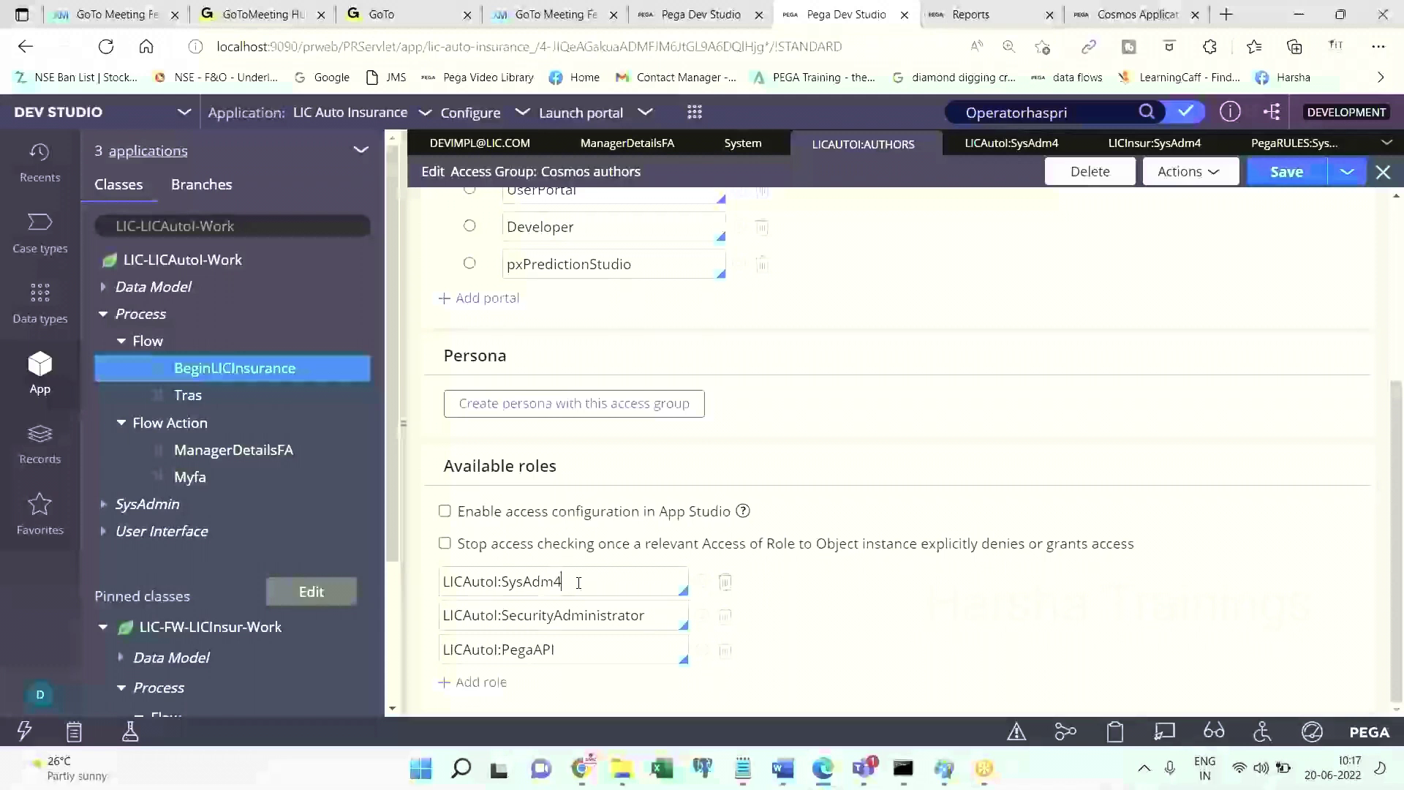
pyautogui.doubleClick(531, 583)
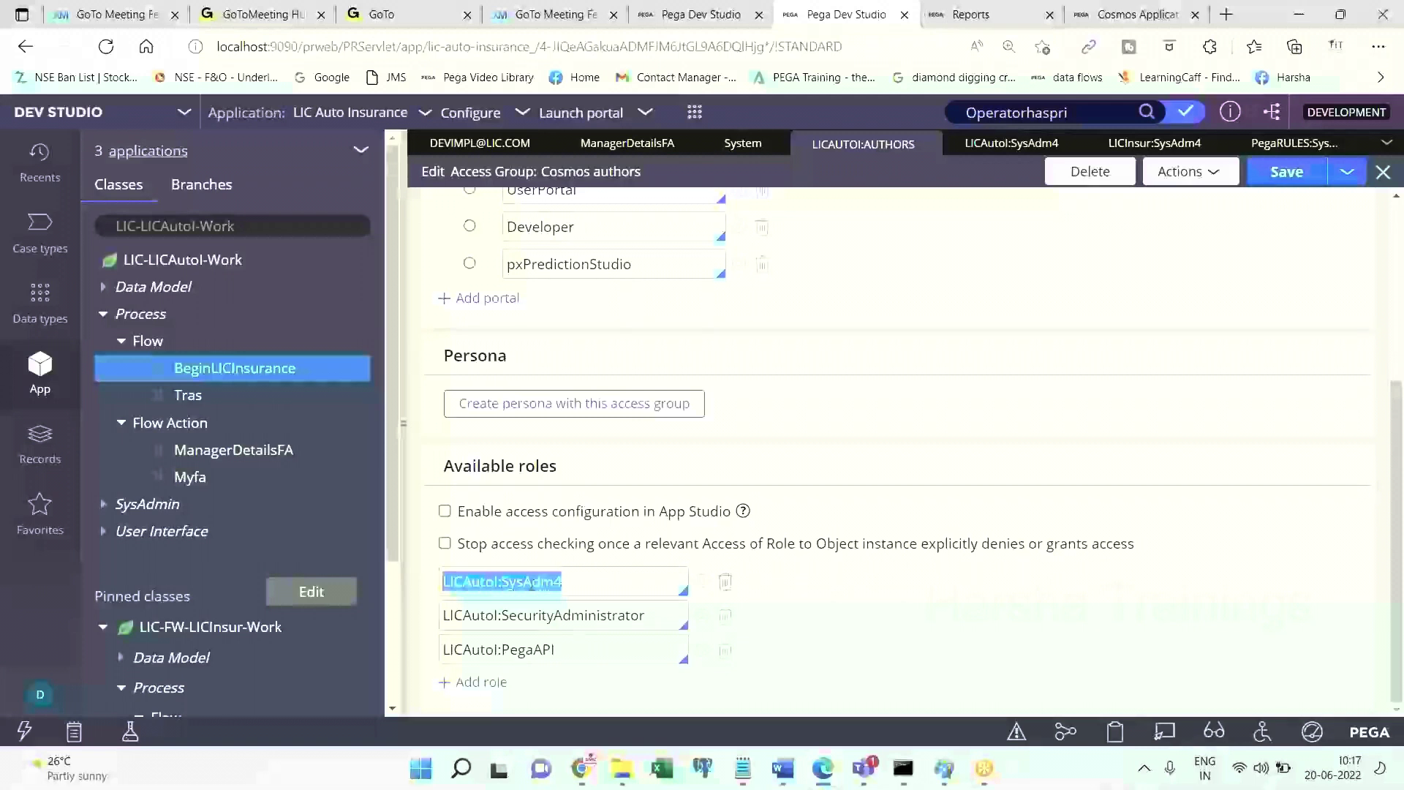
pyautogui.click(556, 614)
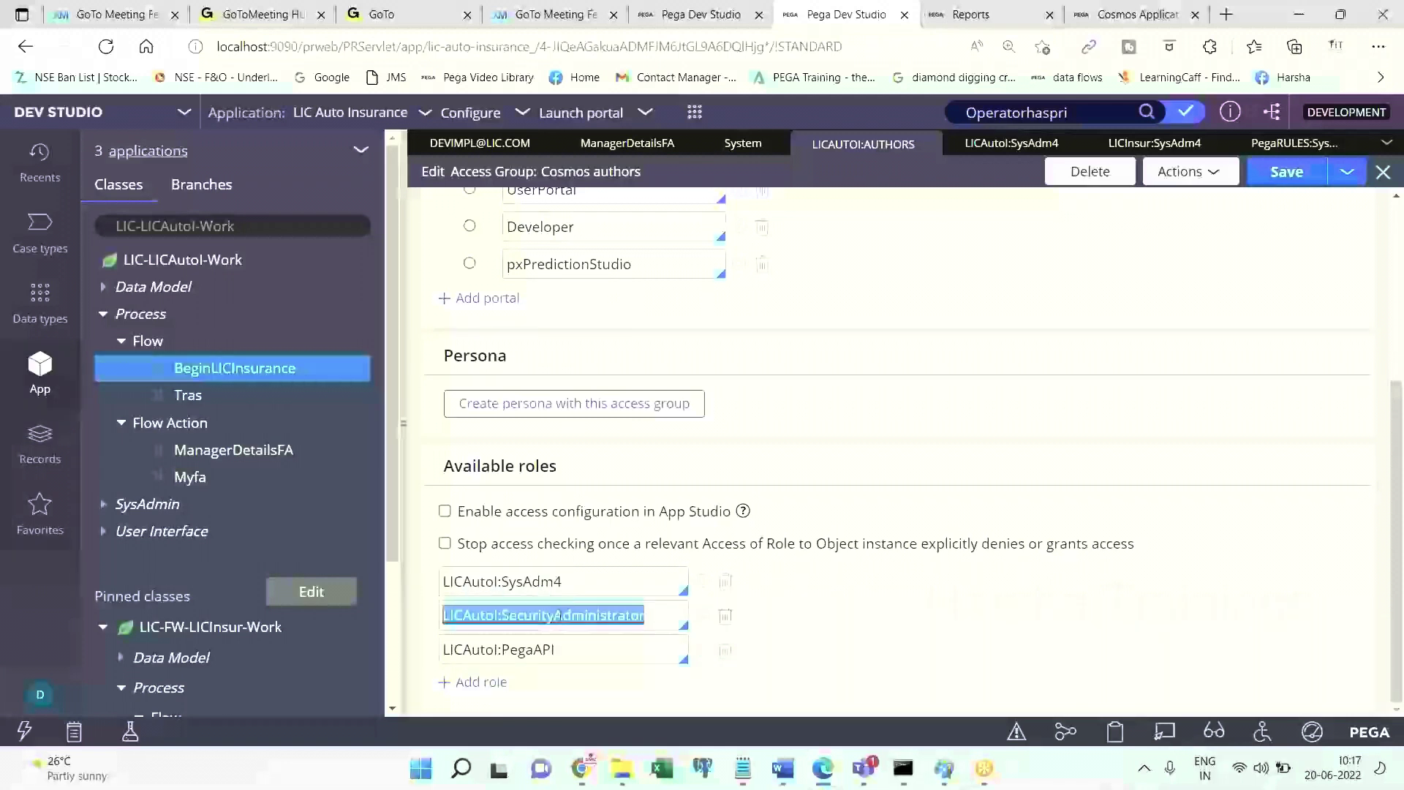
pyautogui.click(665, 619)
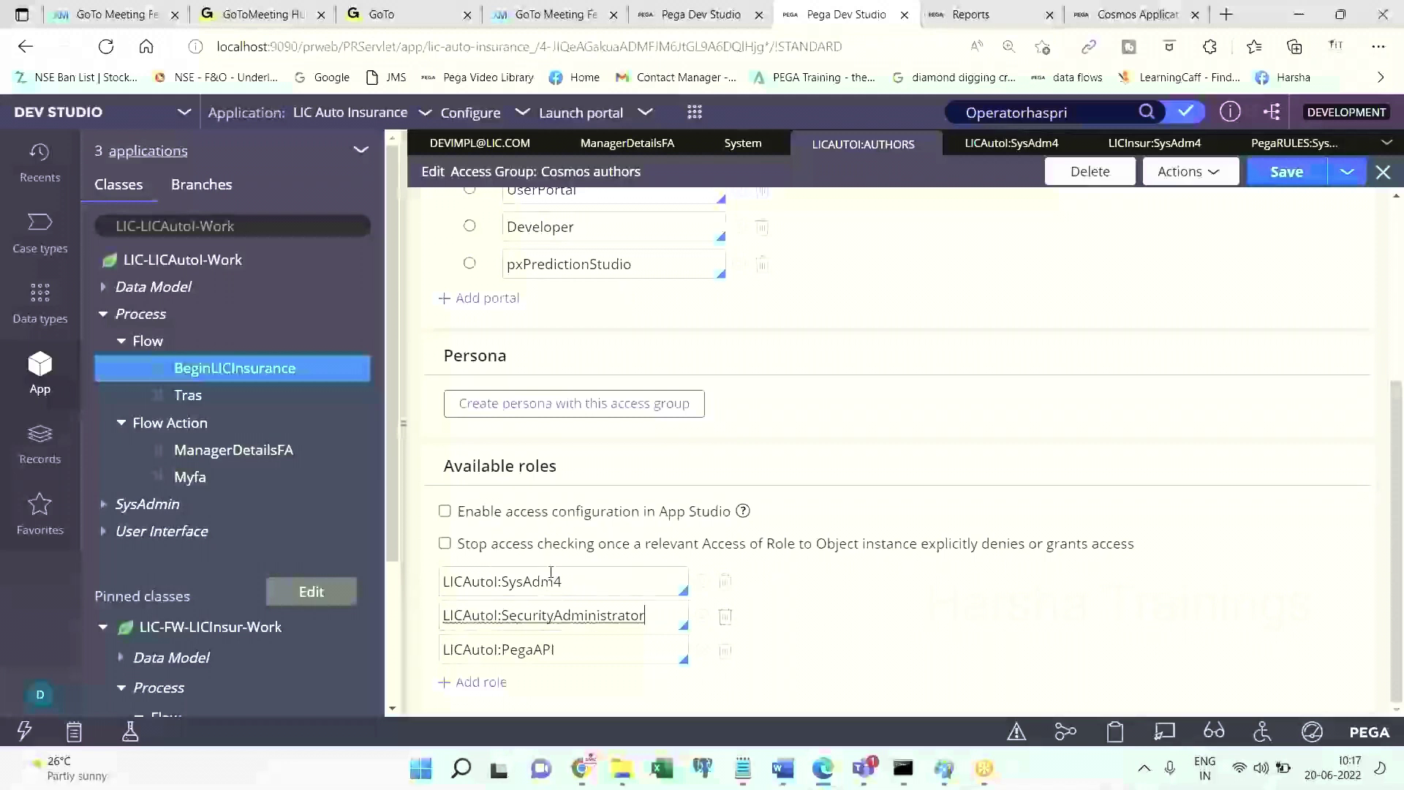
pyautogui.click(578, 589)
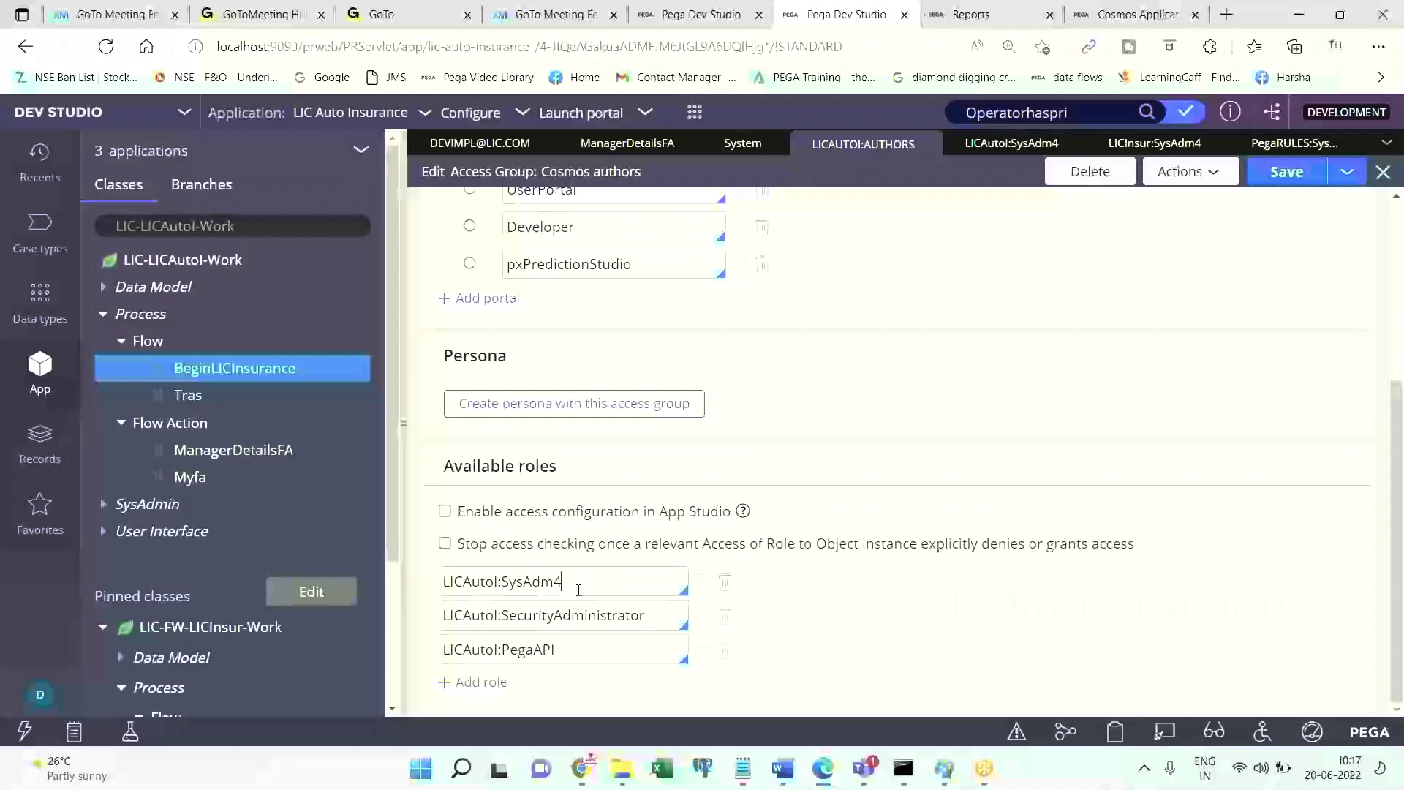
pyautogui.click(621, 623)
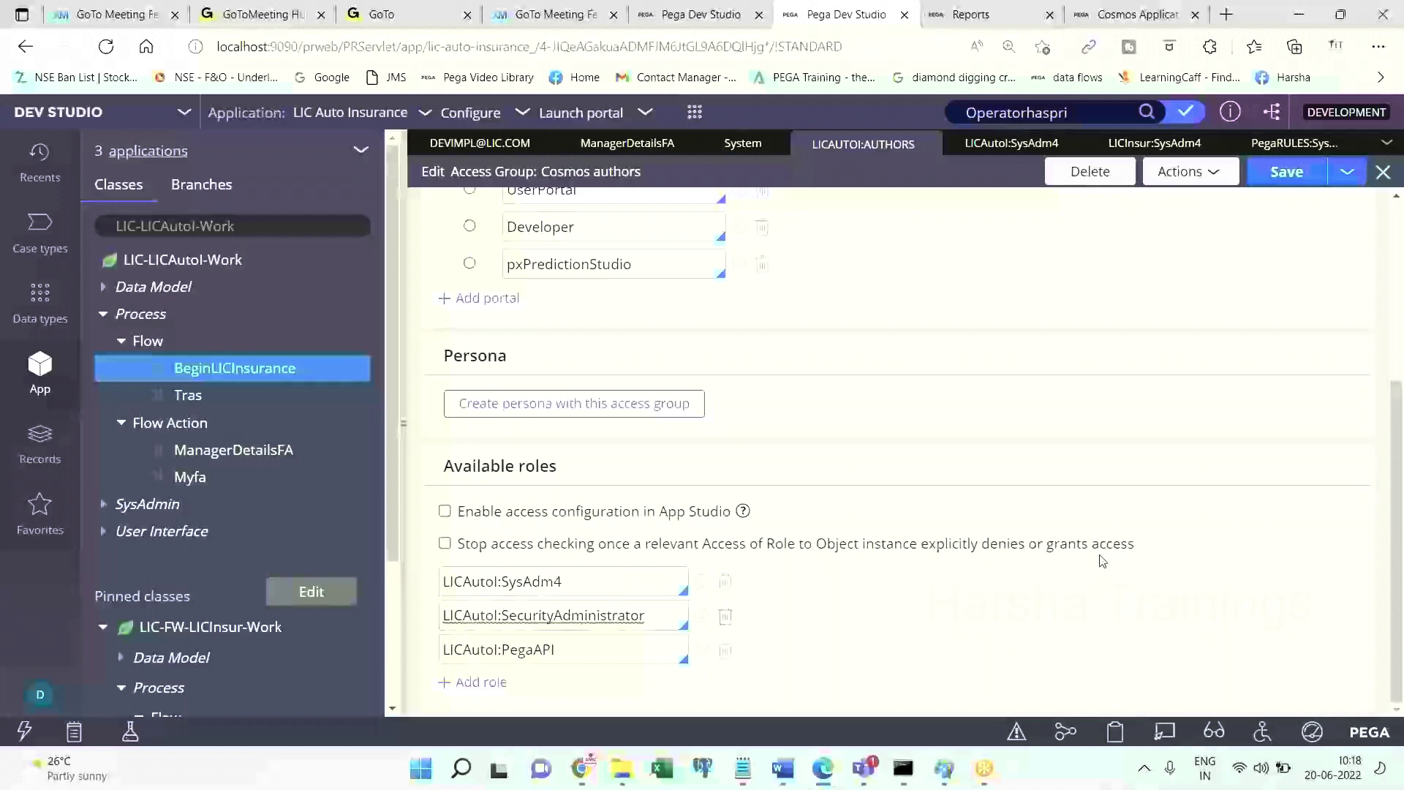
pyautogui.click(602, 579)
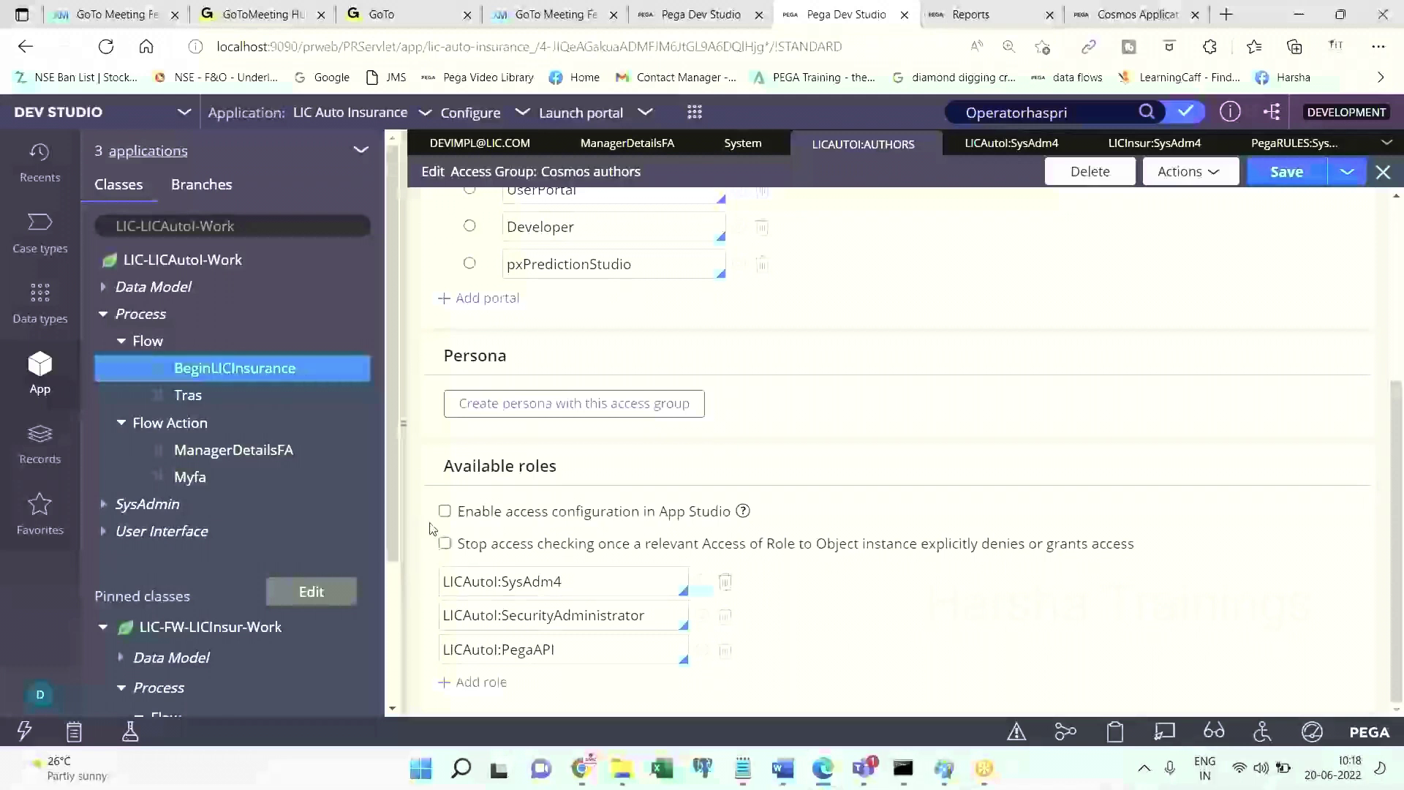
# Try the option to stop access checking once a relevant Access of Role to Object instance explicitly denies or grants access, and clear it.
pyautogui.click(445, 544)
pyautogui.tripleClick(586, 583)
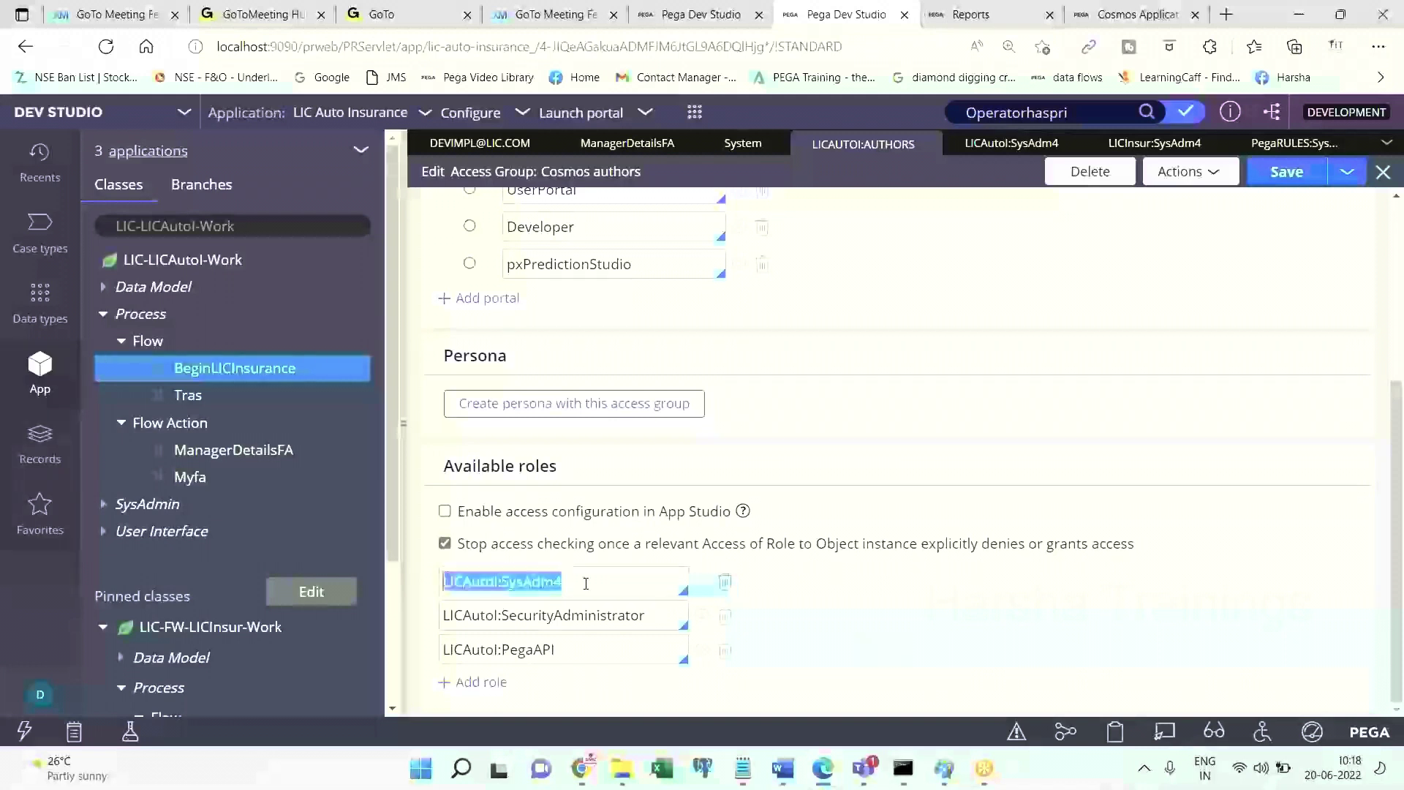
pyautogui.click(613, 616)
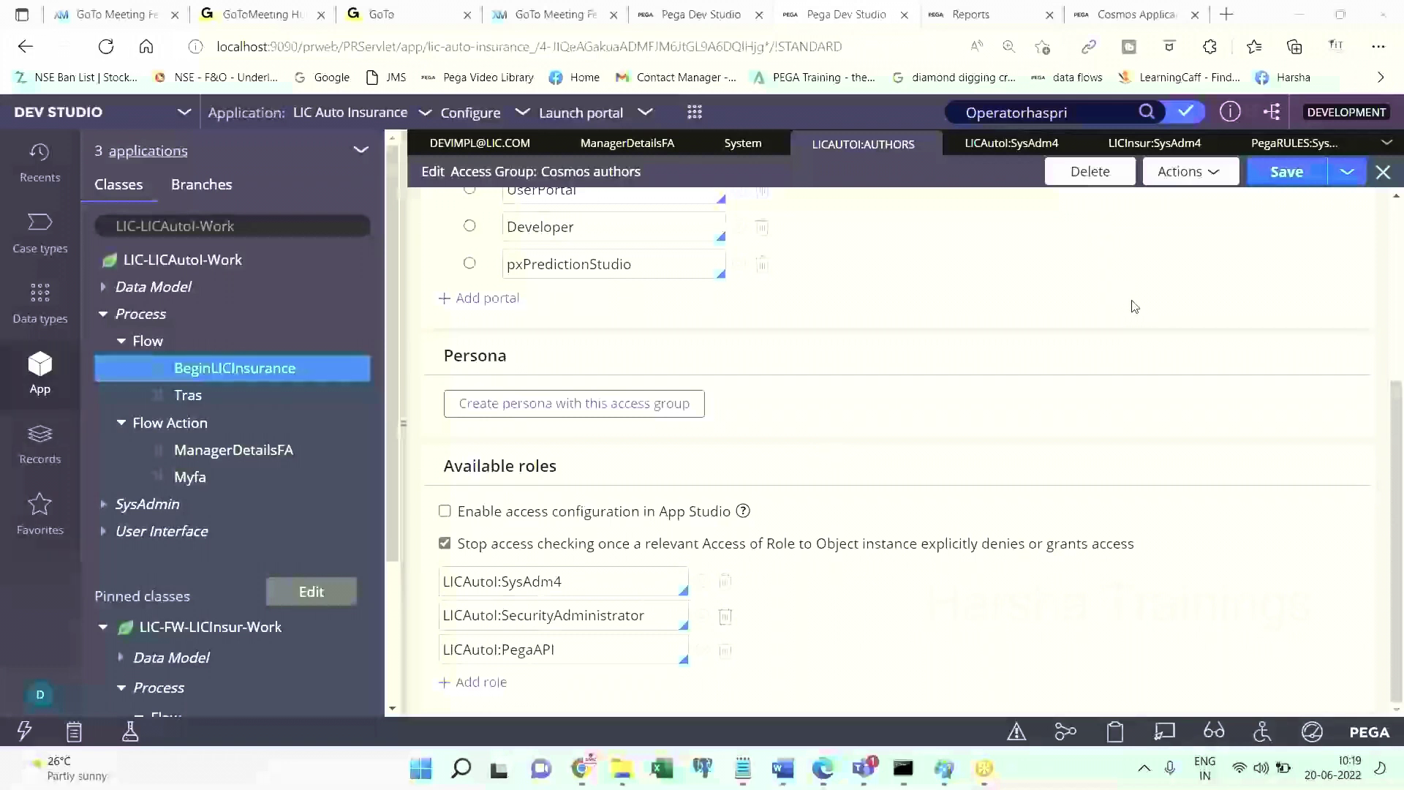
pyautogui.click(445, 543)
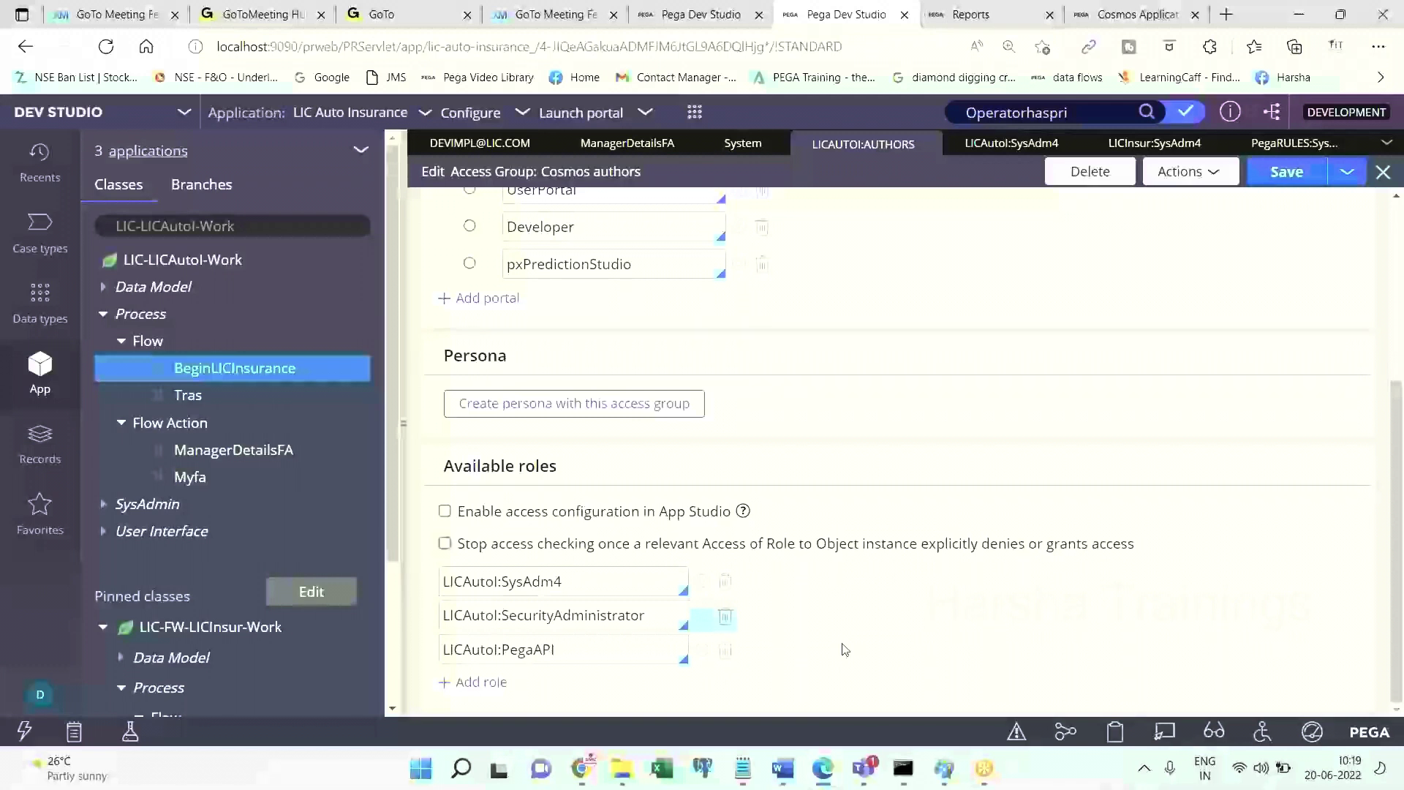
pyautogui.click(564, 623)
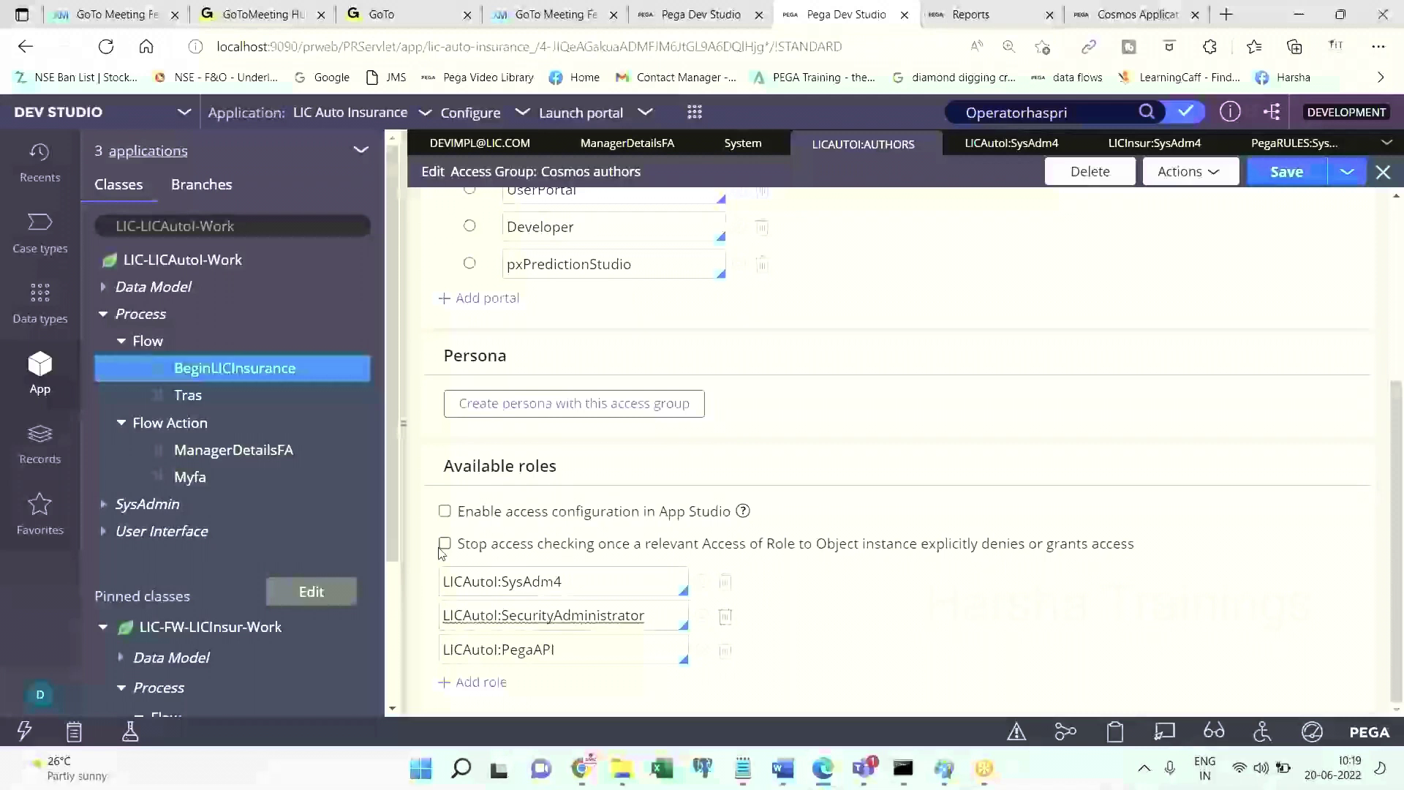
# Close all open rule tabs that have no unsaved work.
pyautogui.click(1387, 148)
pyautogui.click(1276, 497)
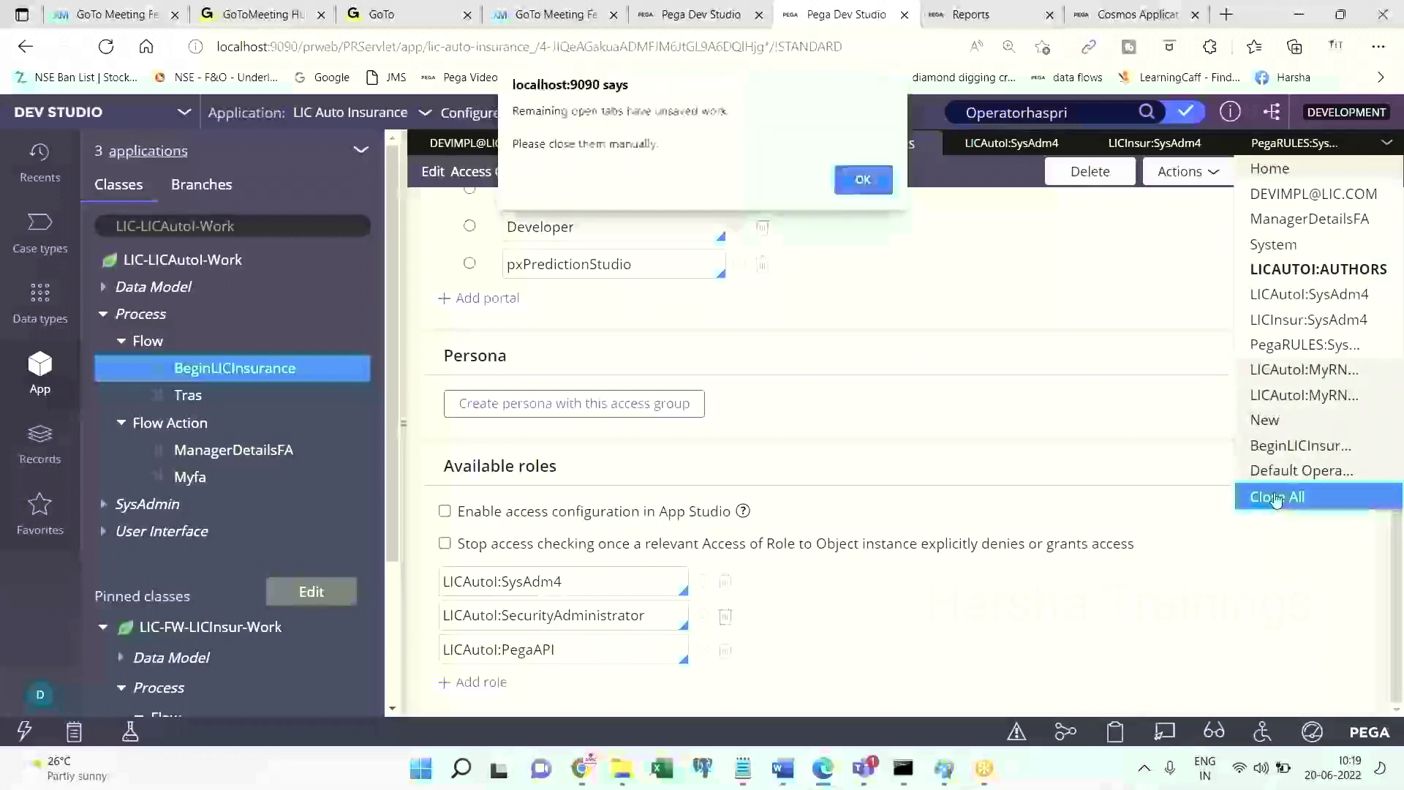
pyautogui.click(855, 180)
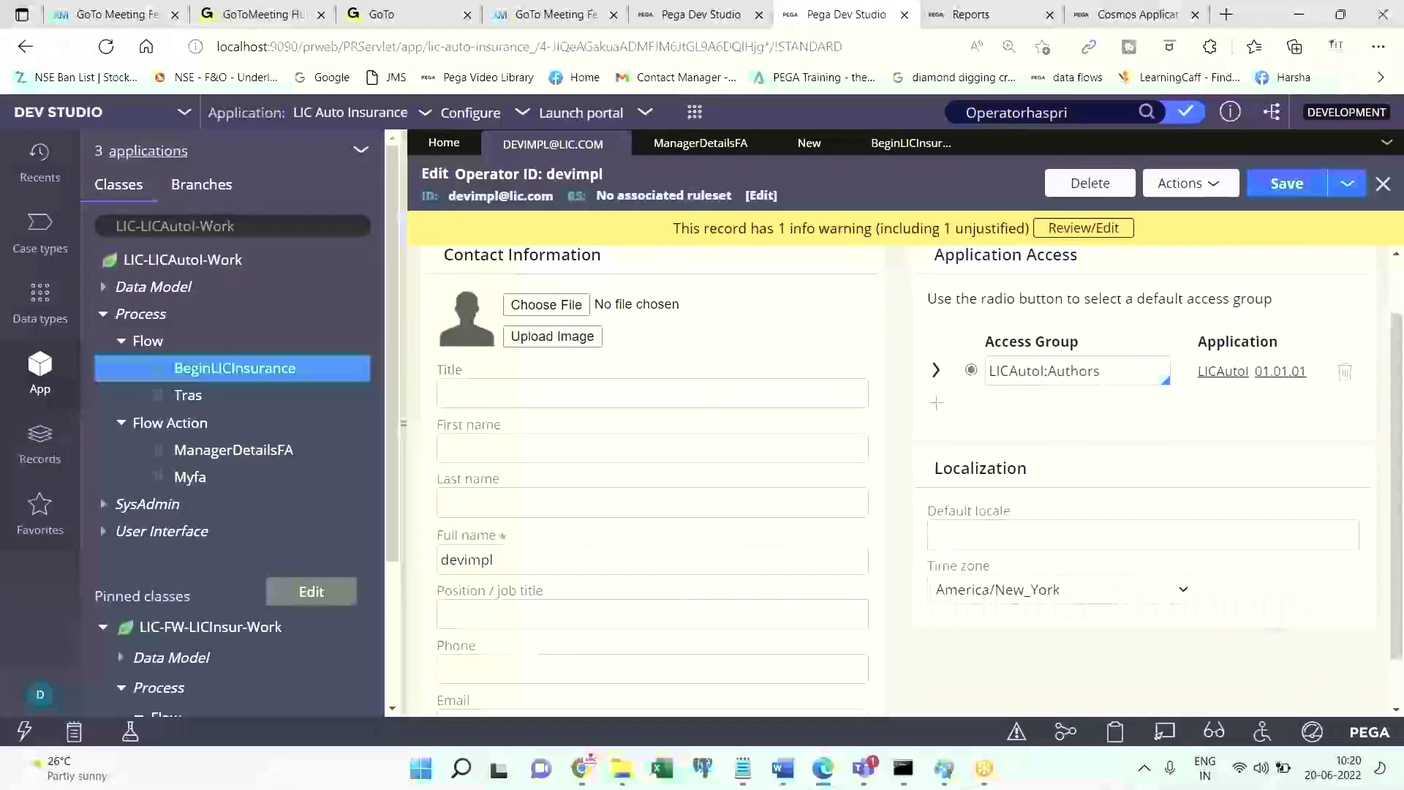
# Close the remaining BeginLICInsurance, Access Deny, ManagerDetailsFA and operator records, discarding their unsaved changes.
pyautogui.click(964, 144)
pyautogui.click(1167, 485)
pyautogui.click(835, 144)
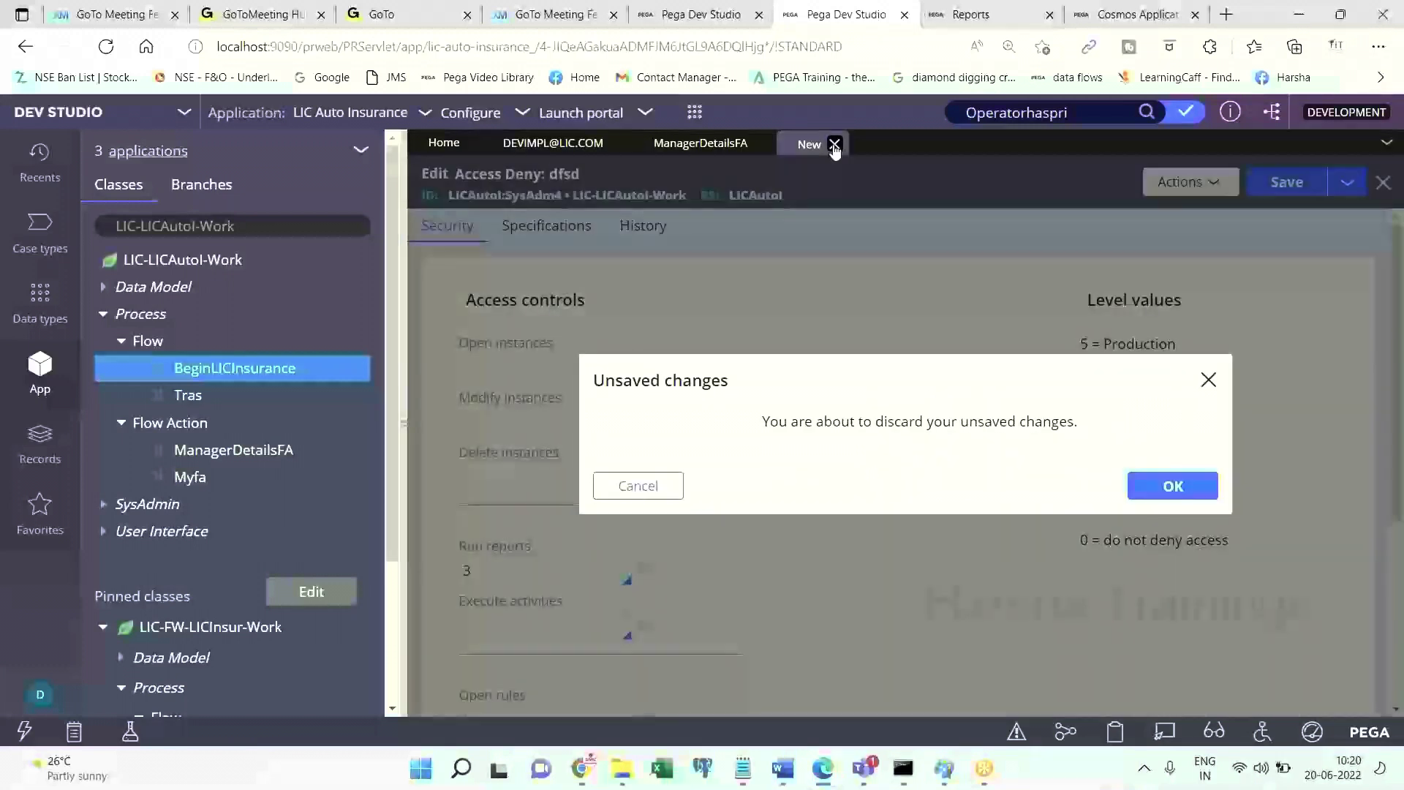
pyautogui.click(1162, 485)
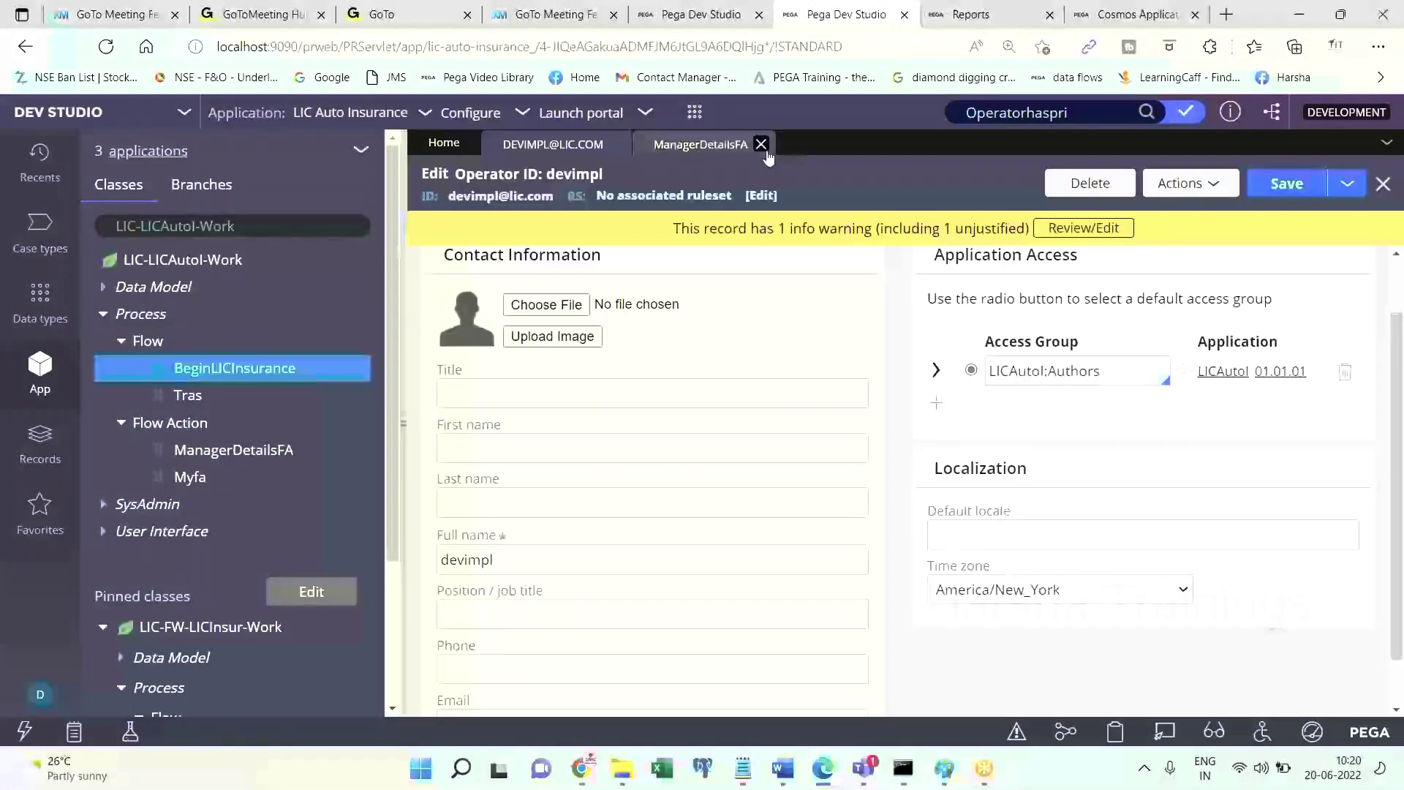
pyautogui.click(761, 144)
pyautogui.click(1165, 484)
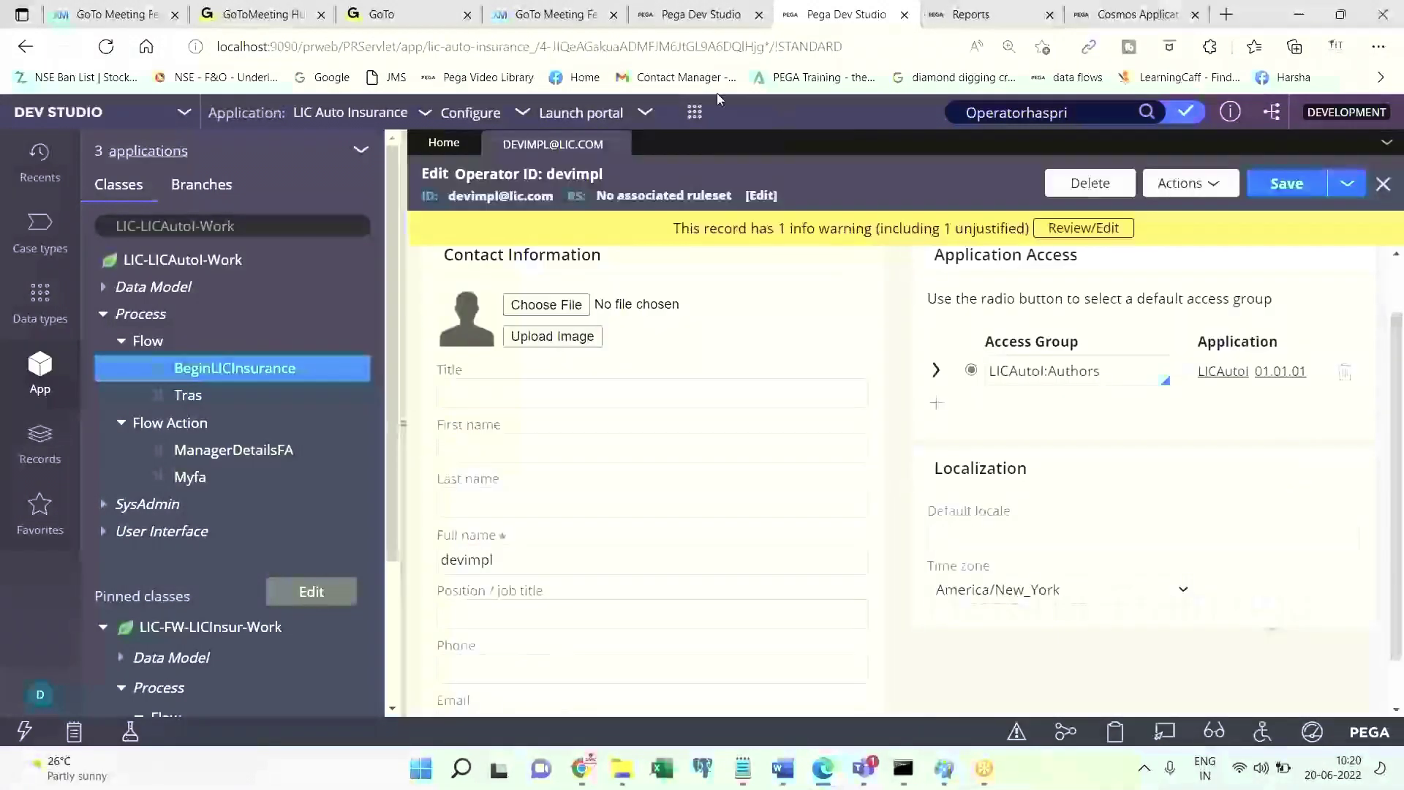
pyautogui.click(619, 144)
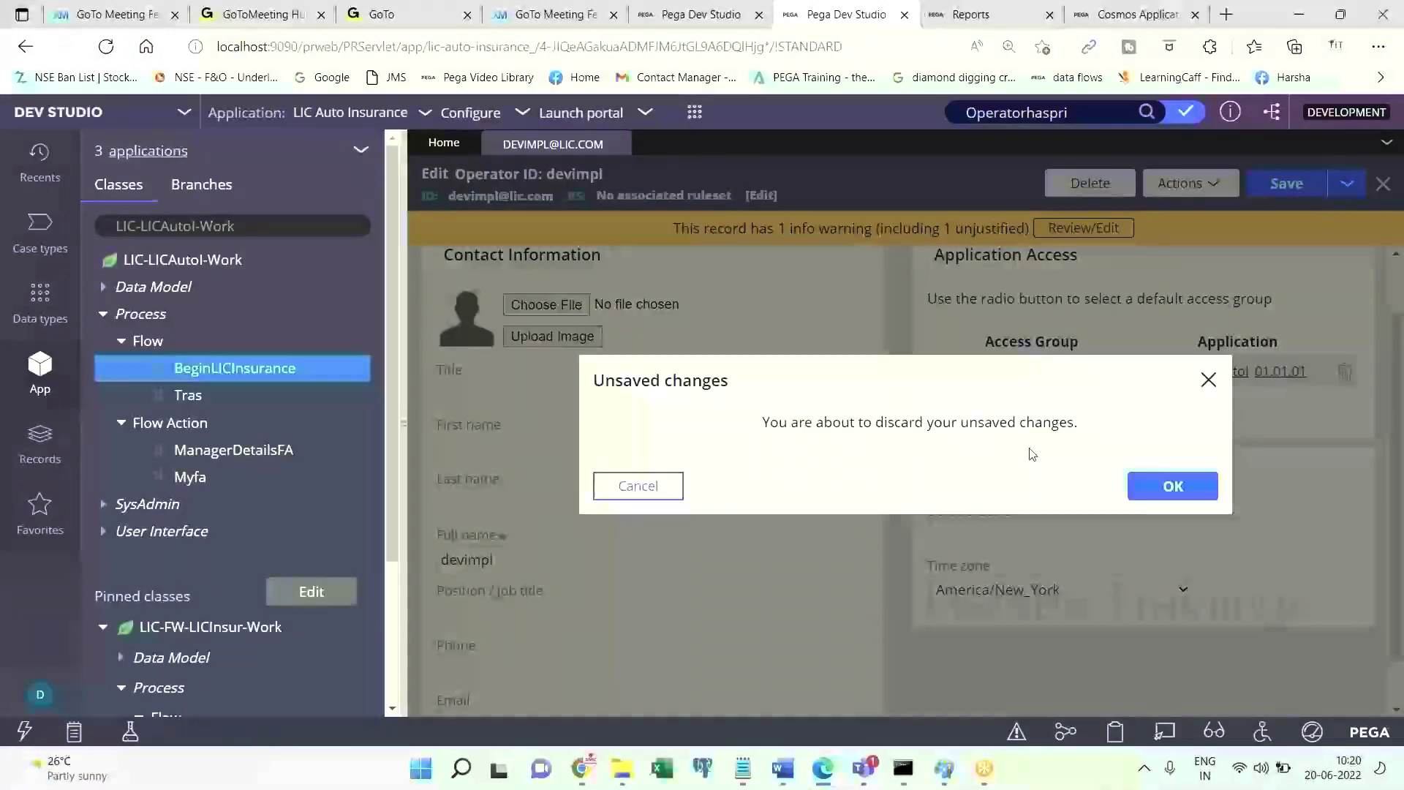
pyautogui.click(1170, 485)
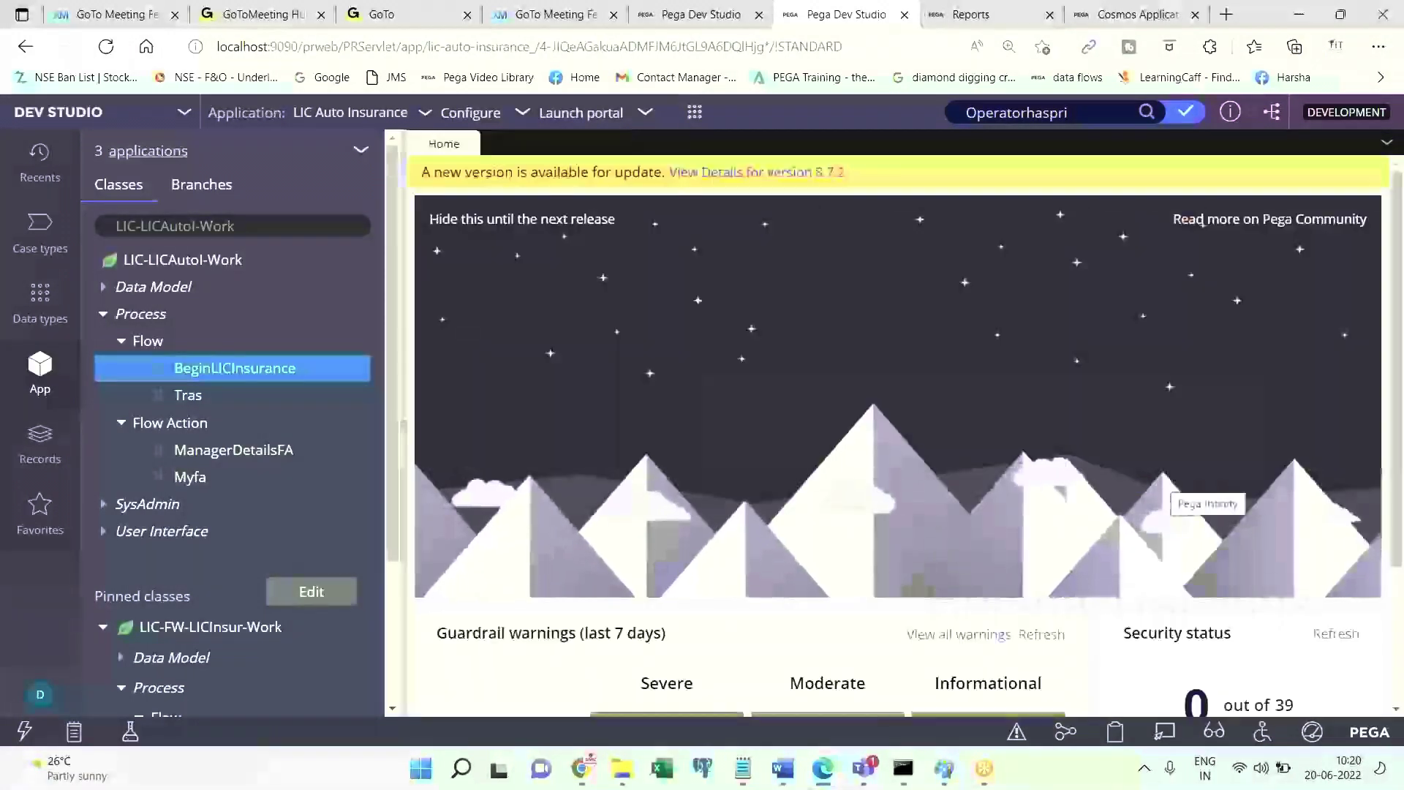